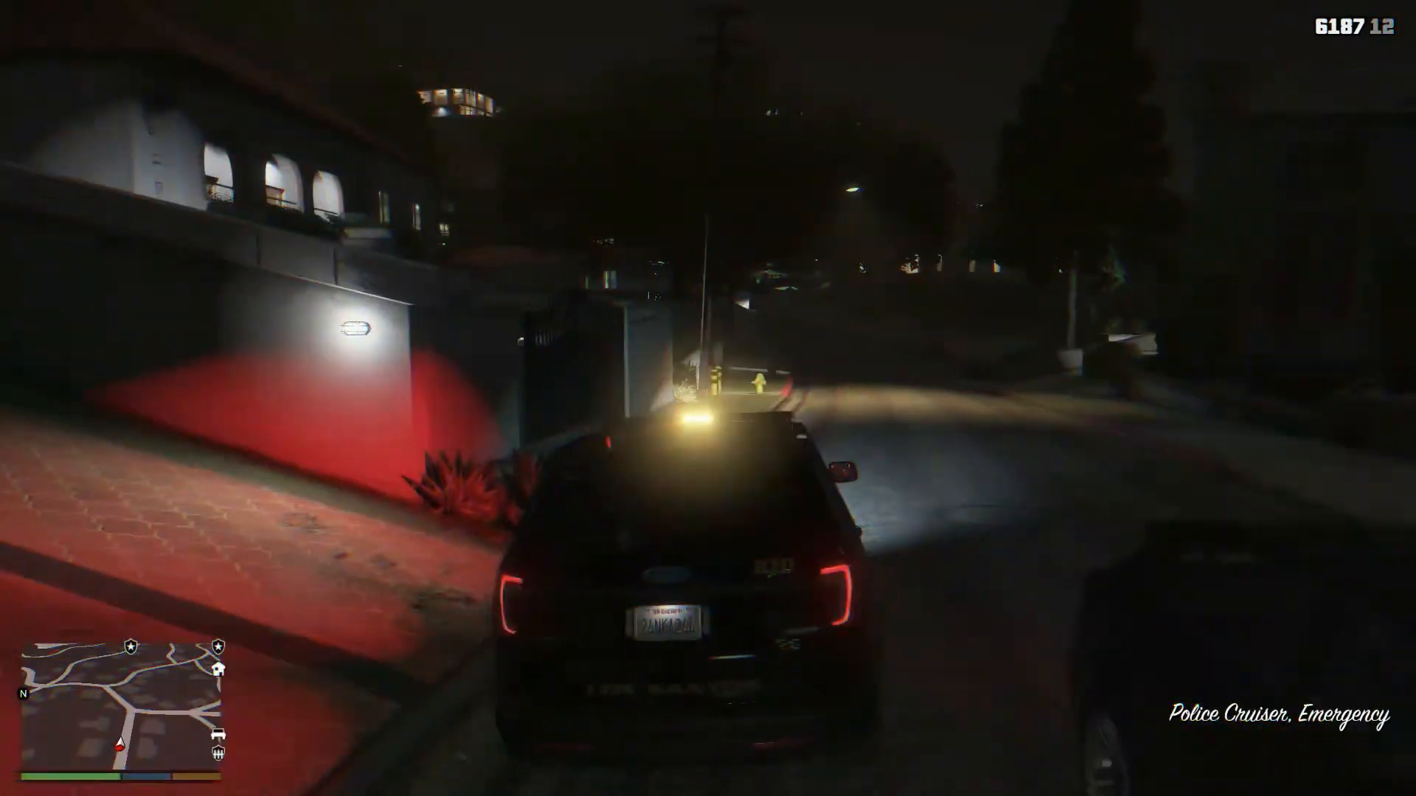
pyautogui.press('f')
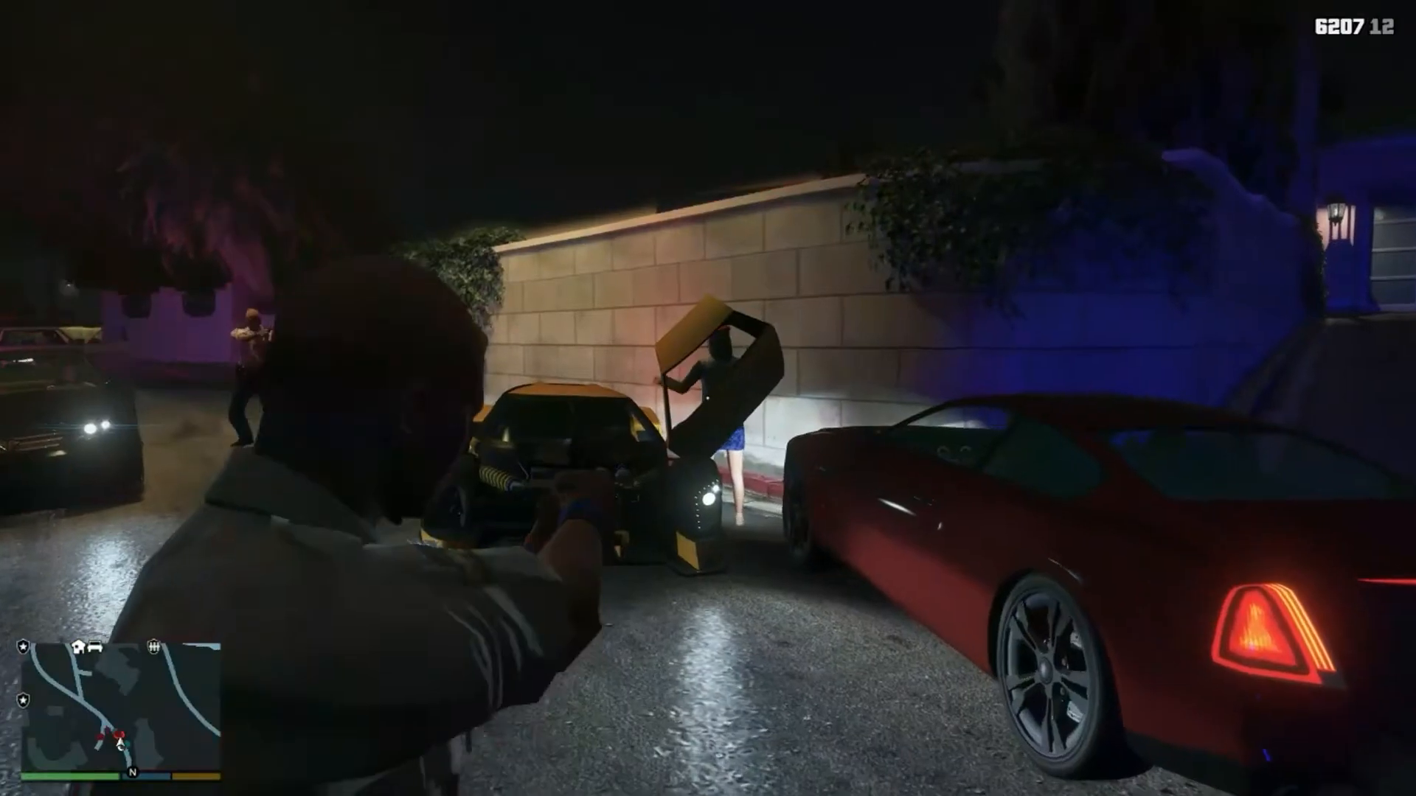
pyautogui.press('w')
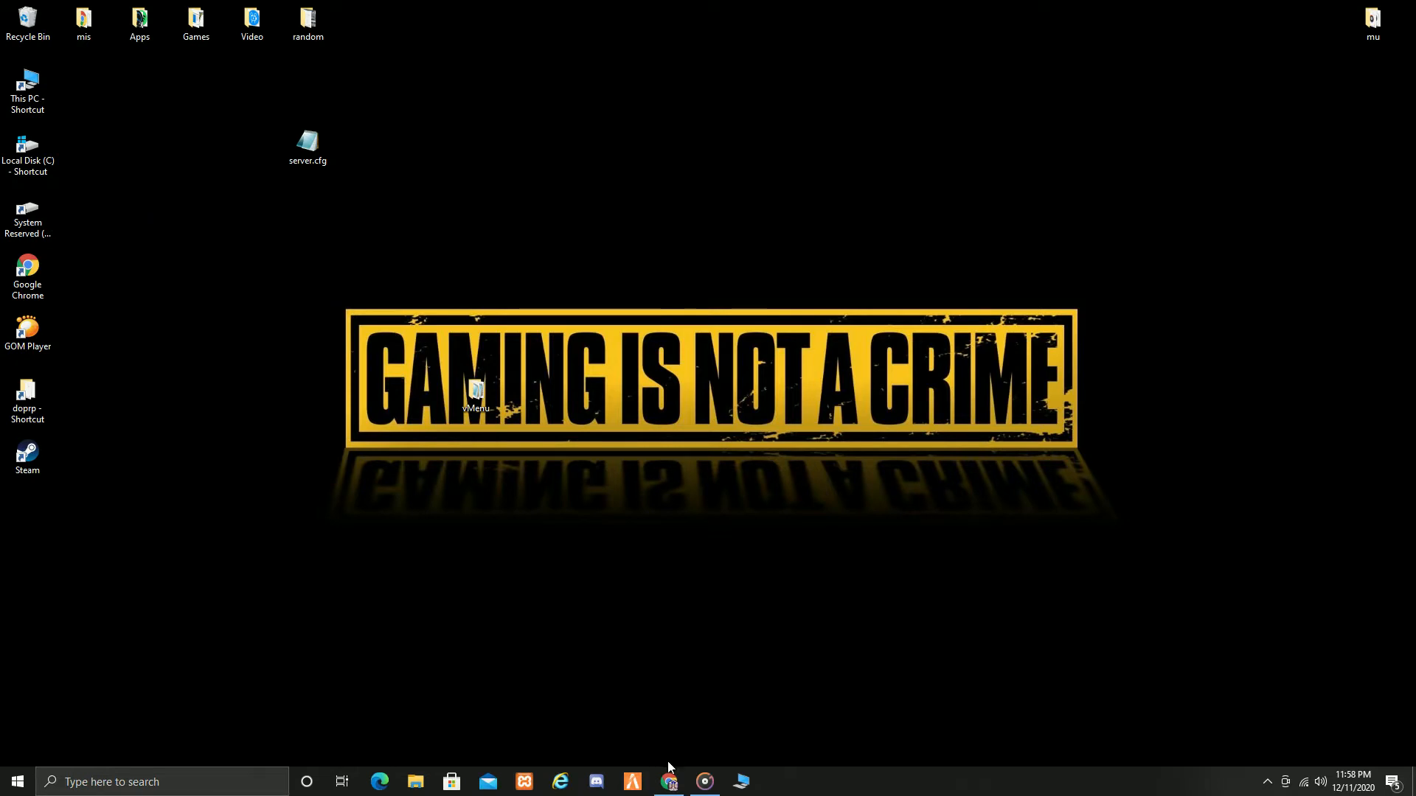
# Switch to Chrome and download the FXServer Creator archive from its GTA5mod.net page.
pyautogui.click(668, 782)
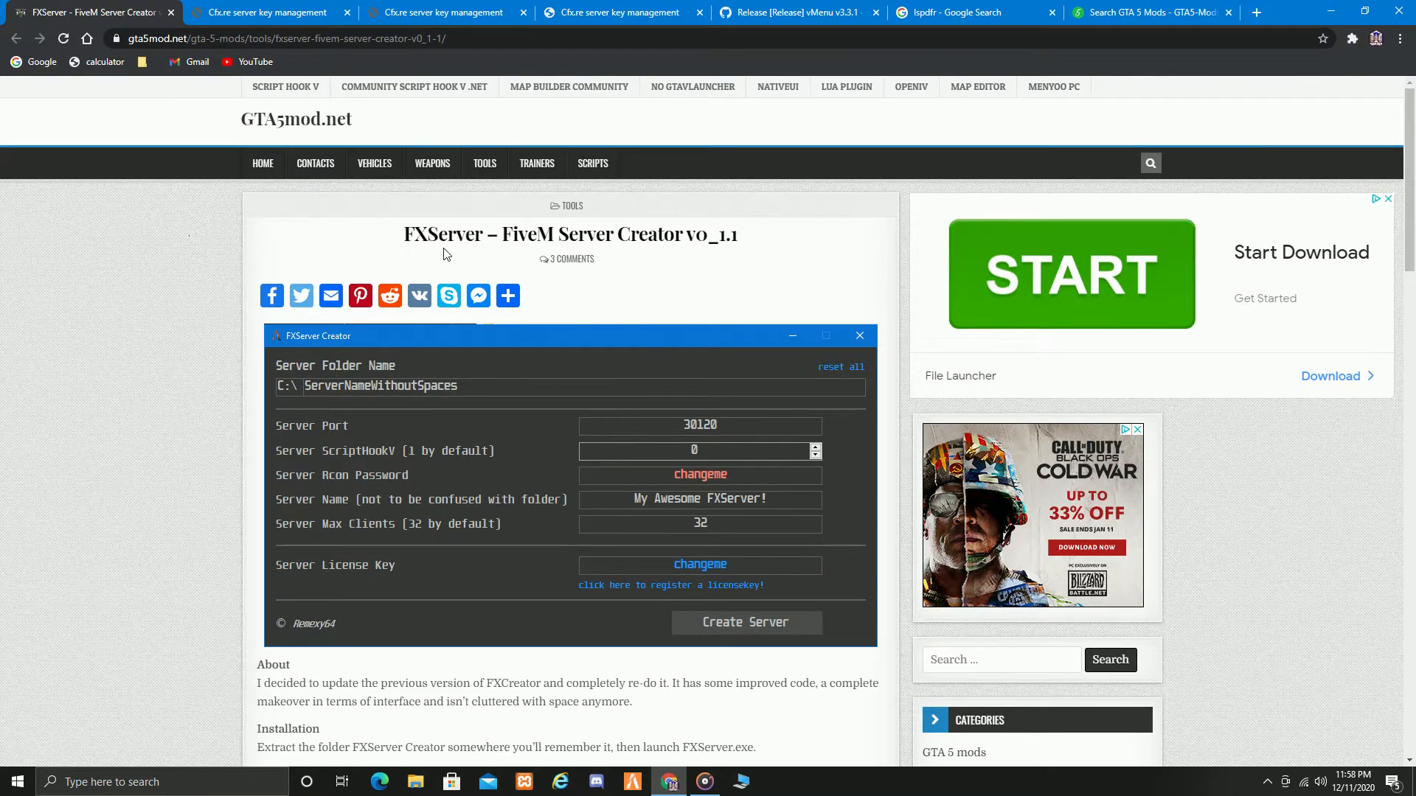
pyautogui.scroll(-3, 510, 455)
pyautogui.scroll(3, 514, 461)
pyautogui.scroll(-3, 224, 376)
pyautogui.scroll(-4, 223, 380)
pyautogui.scroll(7, 379, 424)
pyautogui.scroll(-8, 379, 423)
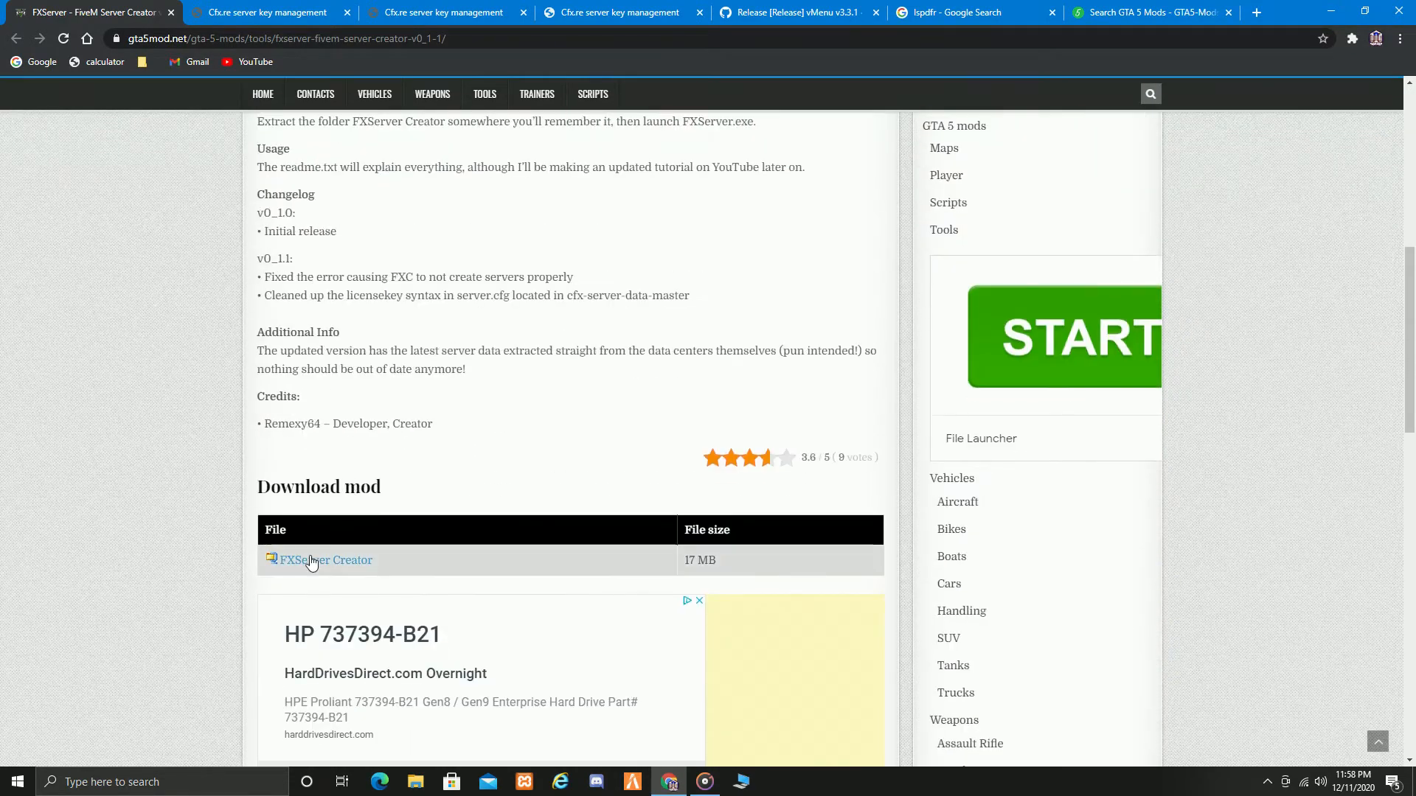
pyautogui.click(314, 564)
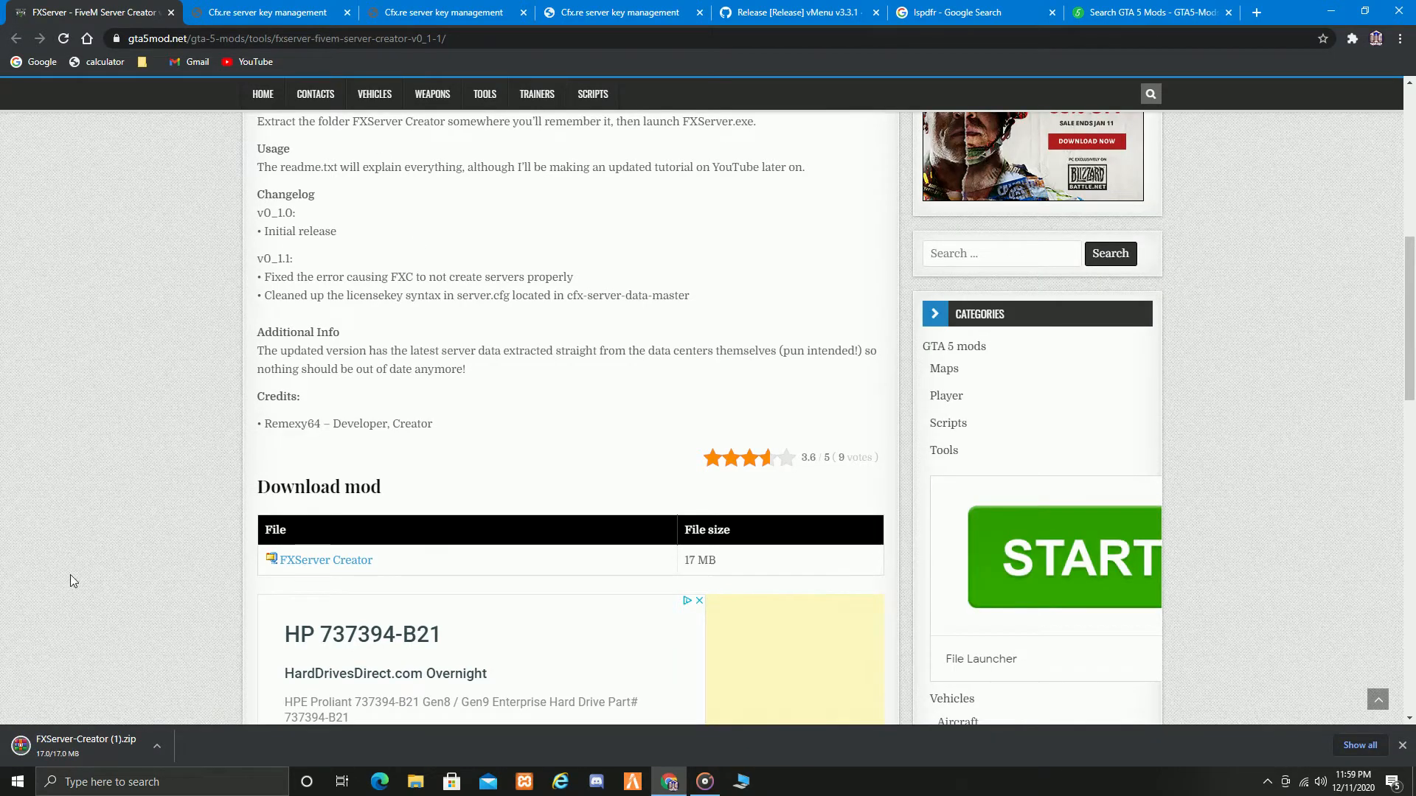
# Open the downloaded FXServer-Creator archive and extract its inner FXServer Creator folder to the desktop.
pyautogui.click(156, 750)
pyautogui.click(224, 642)
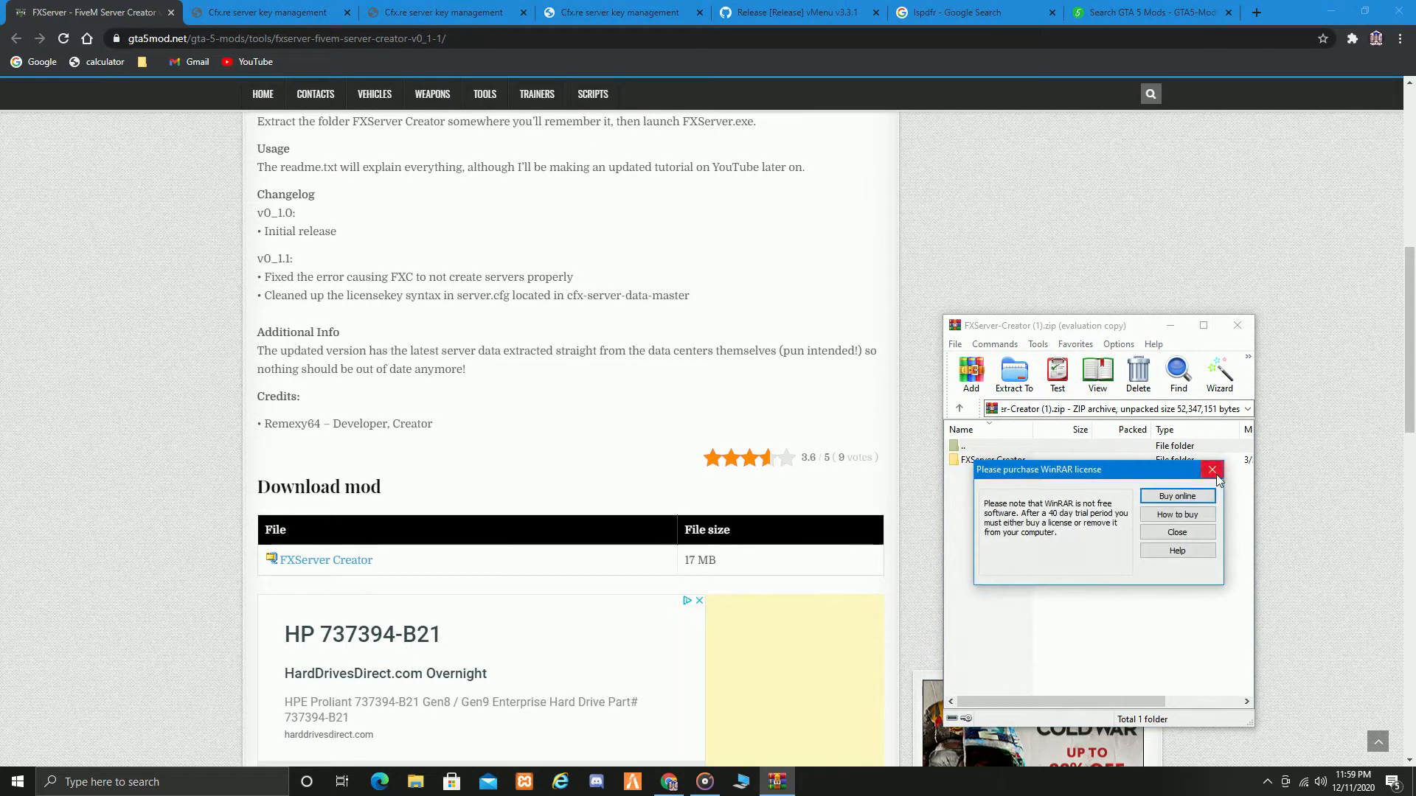
pyautogui.click(1178, 532)
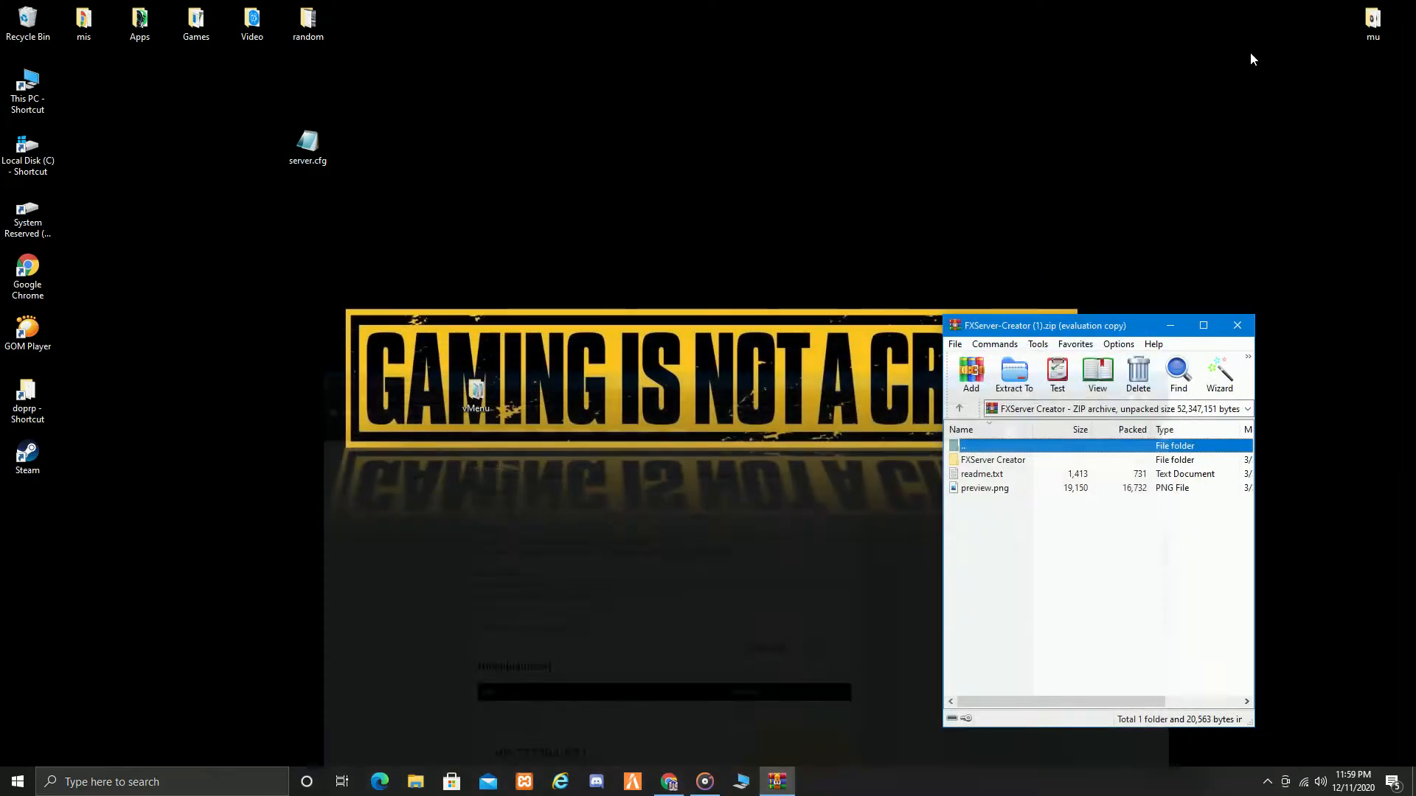
pyautogui.click(1332, 12)
pyautogui.moveTo(1044, 459); pyautogui.dragTo(644, 188)
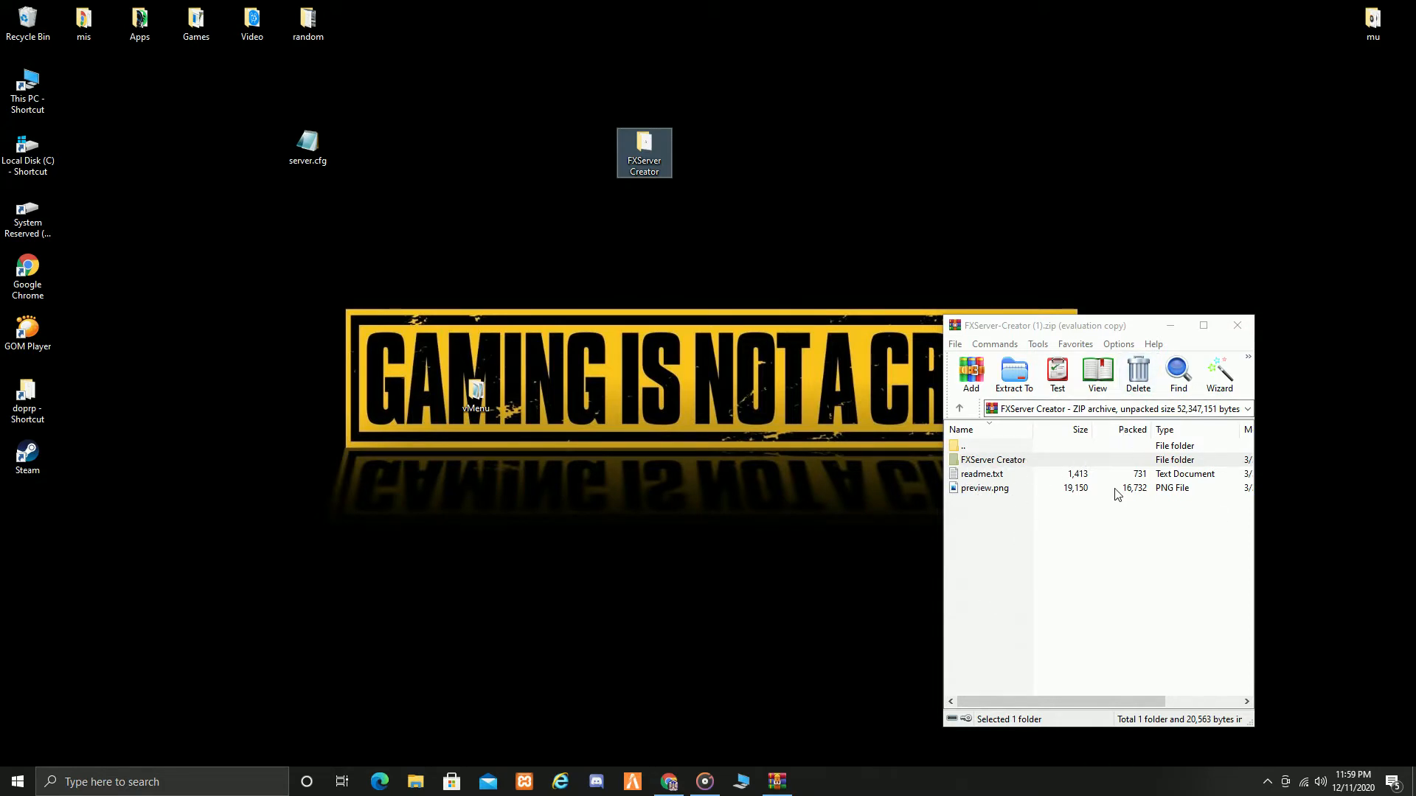
pyautogui.click(1237, 325)
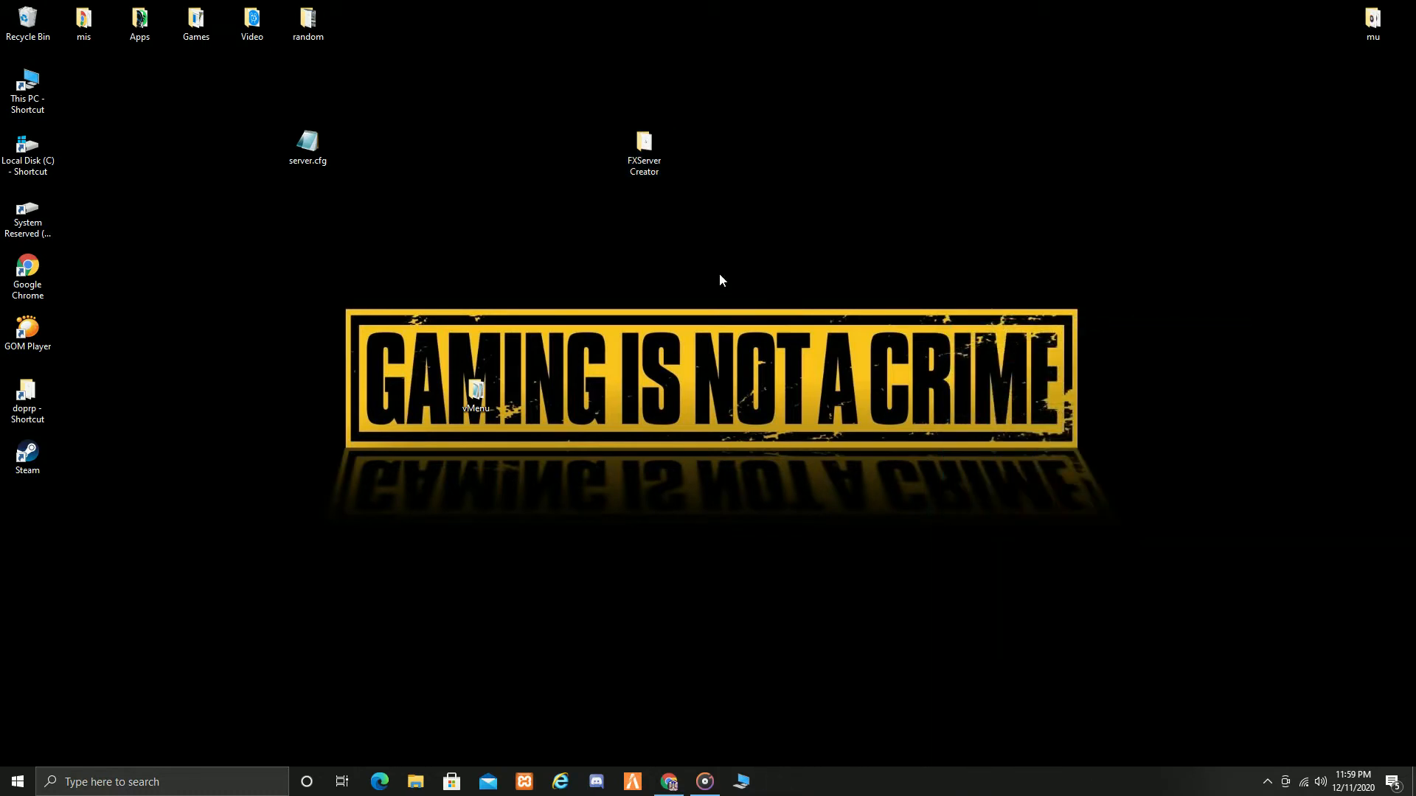
# Launch FXServer.exe from the extracted folder and set the server folder name to gameserver.
pyautogui.doubleClick(650, 153)
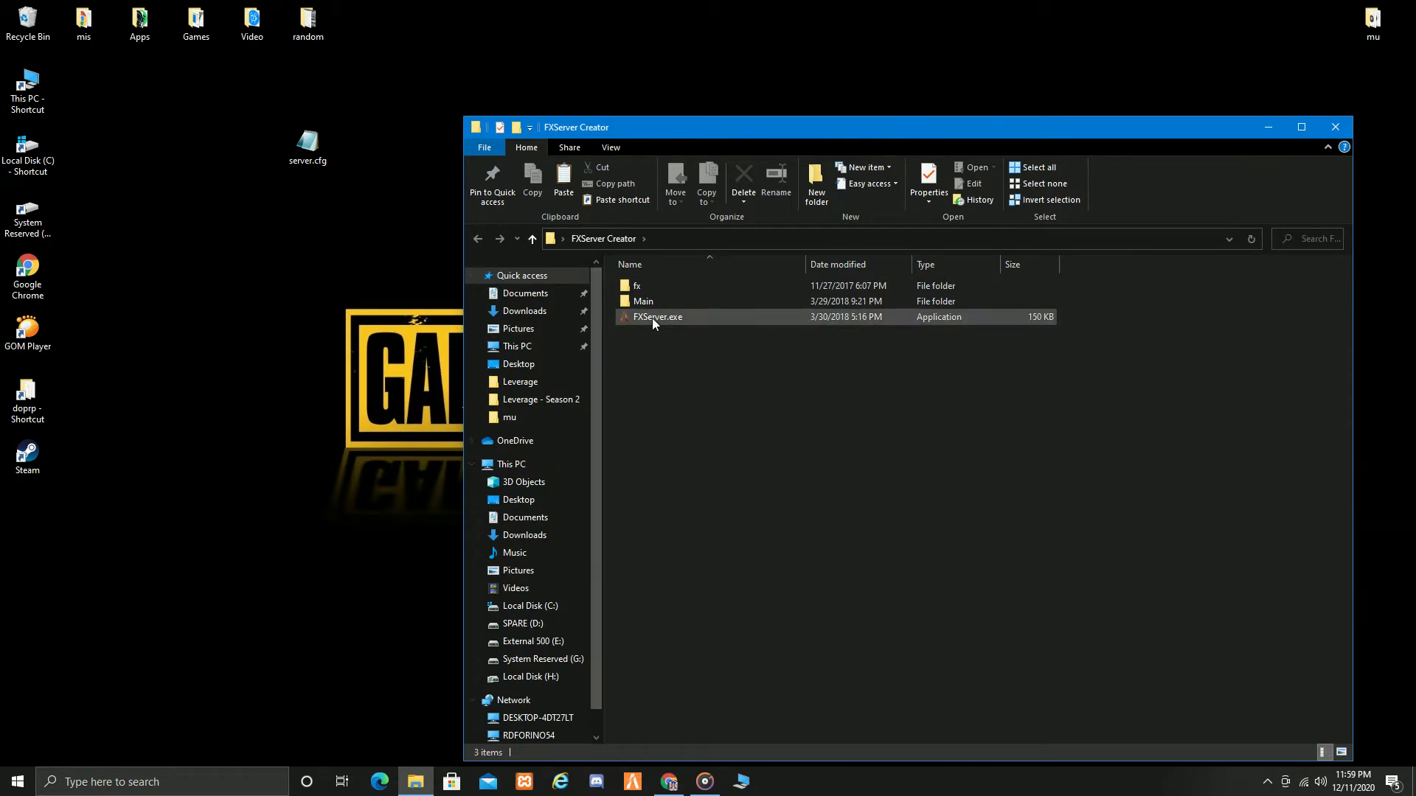
pyautogui.doubleClick(693, 320)
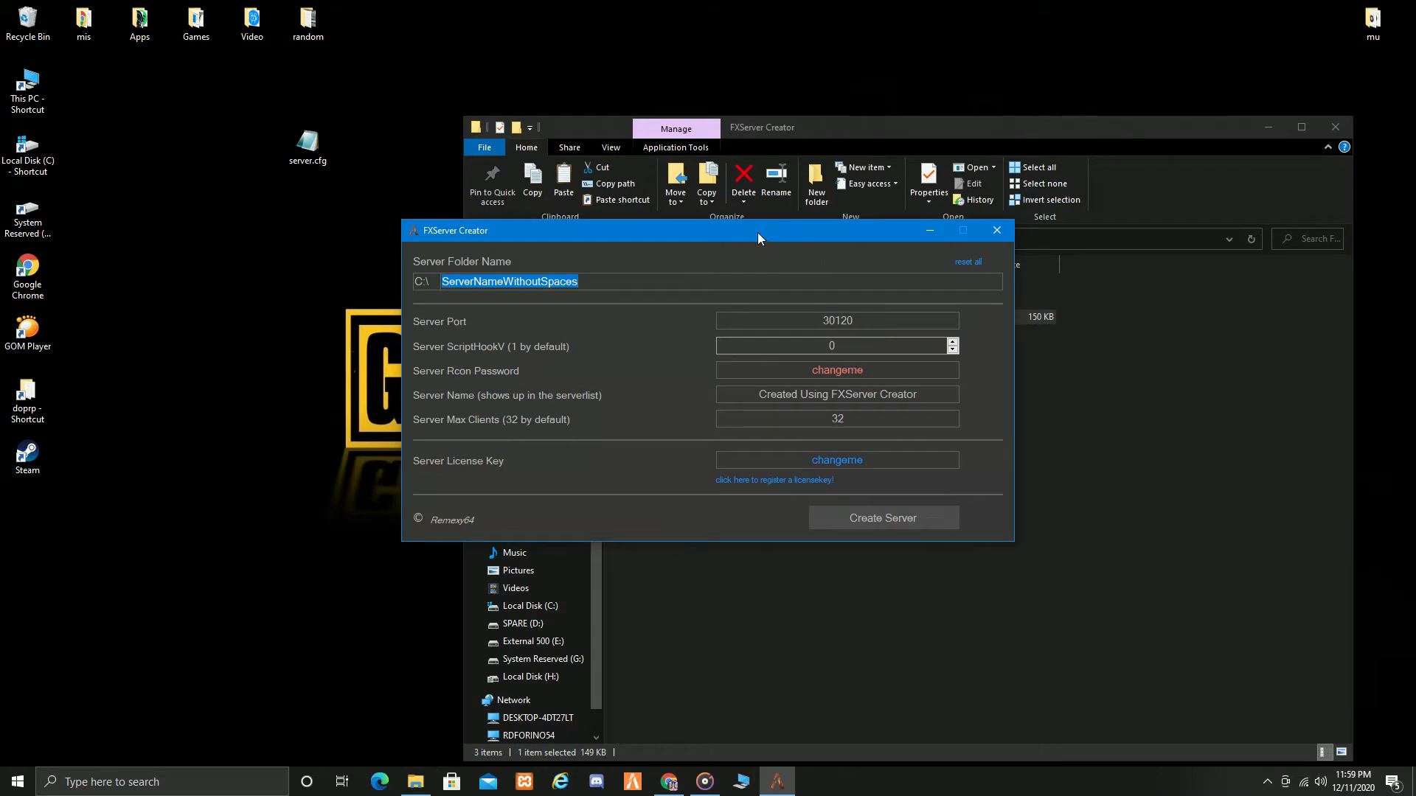
pyautogui.click(610, 283)
pyautogui.doubleClick(615, 282)
pyautogui.press('BackSpace')
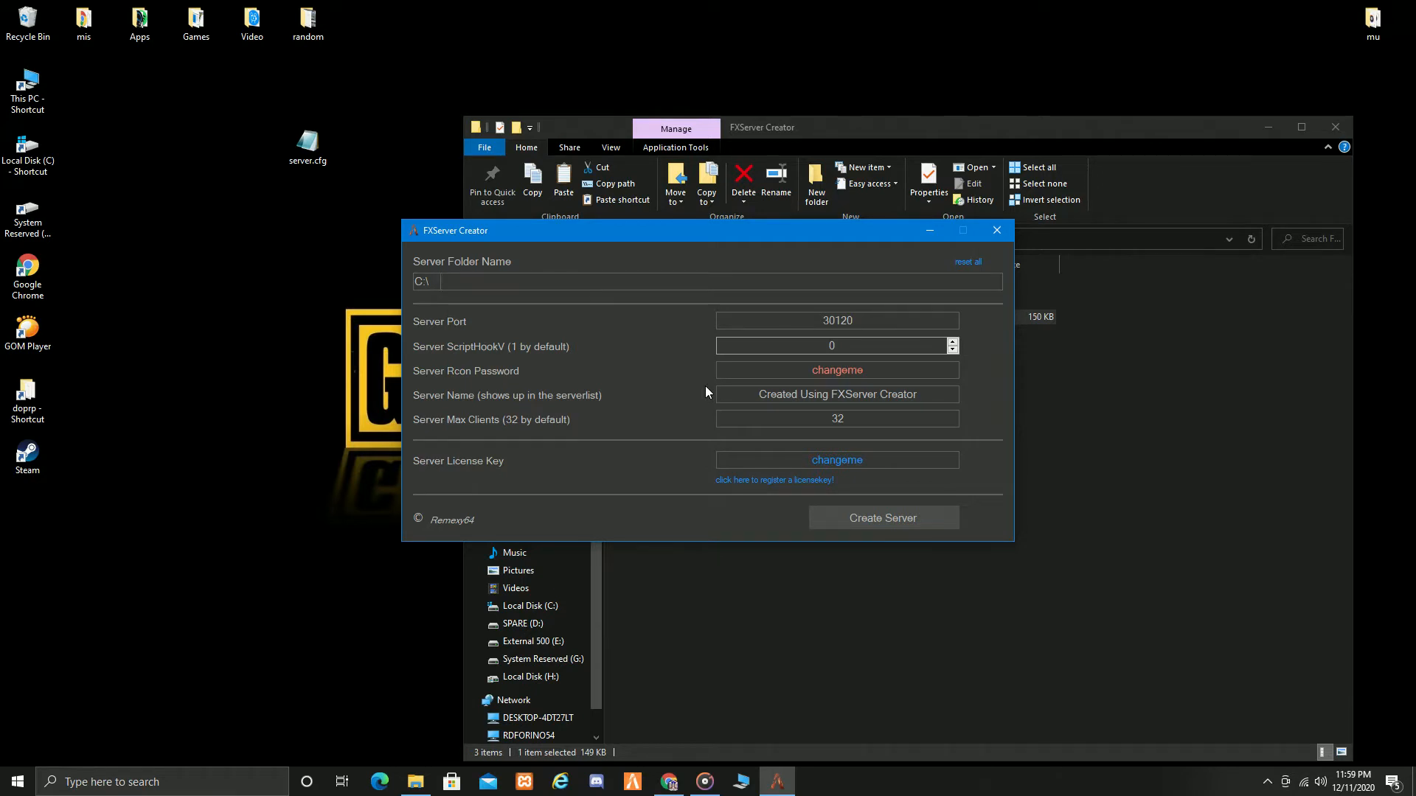
pyautogui.write('gameserver')
pyautogui.press('BackSpace')
pyautogui.write('0')
# Replace the default server name with gameserver, copied from the server folder name.
pyautogui.doubleClick(922, 397)
pyautogui.doubleClick(923, 396)
pyautogui.moveTo(922, 397); pyautogui.dragTo(839, 397)
pyautogui.hotkey('ctrl', 'z')
pyautogui.press('BackSpace')
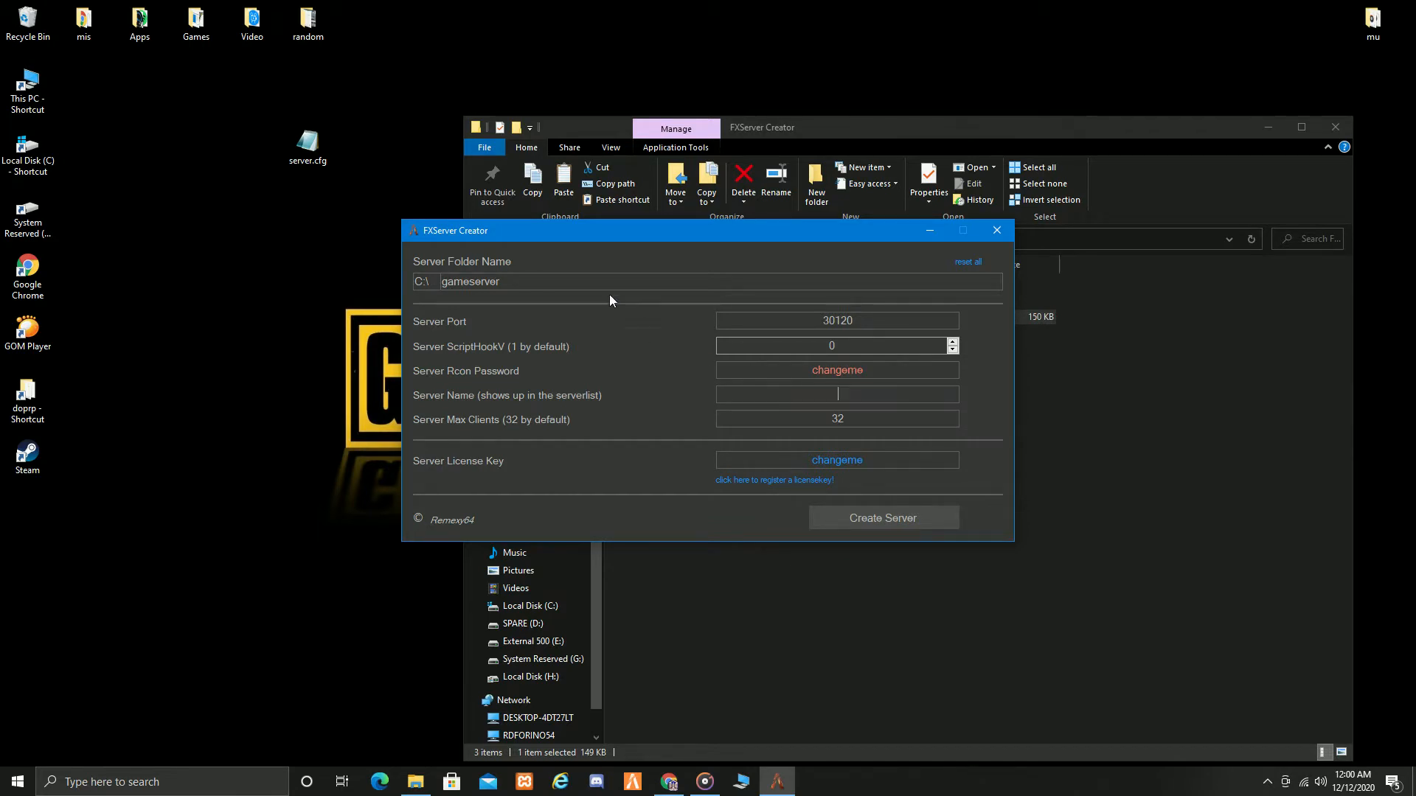
pyautogui.doubleClick(589, 285)
pyautogui.click(590, 284)
pyautogui.doubleClick(590, 285)
pyautogui.rightClick(590, 285)
pyautogui.click(630, 332)
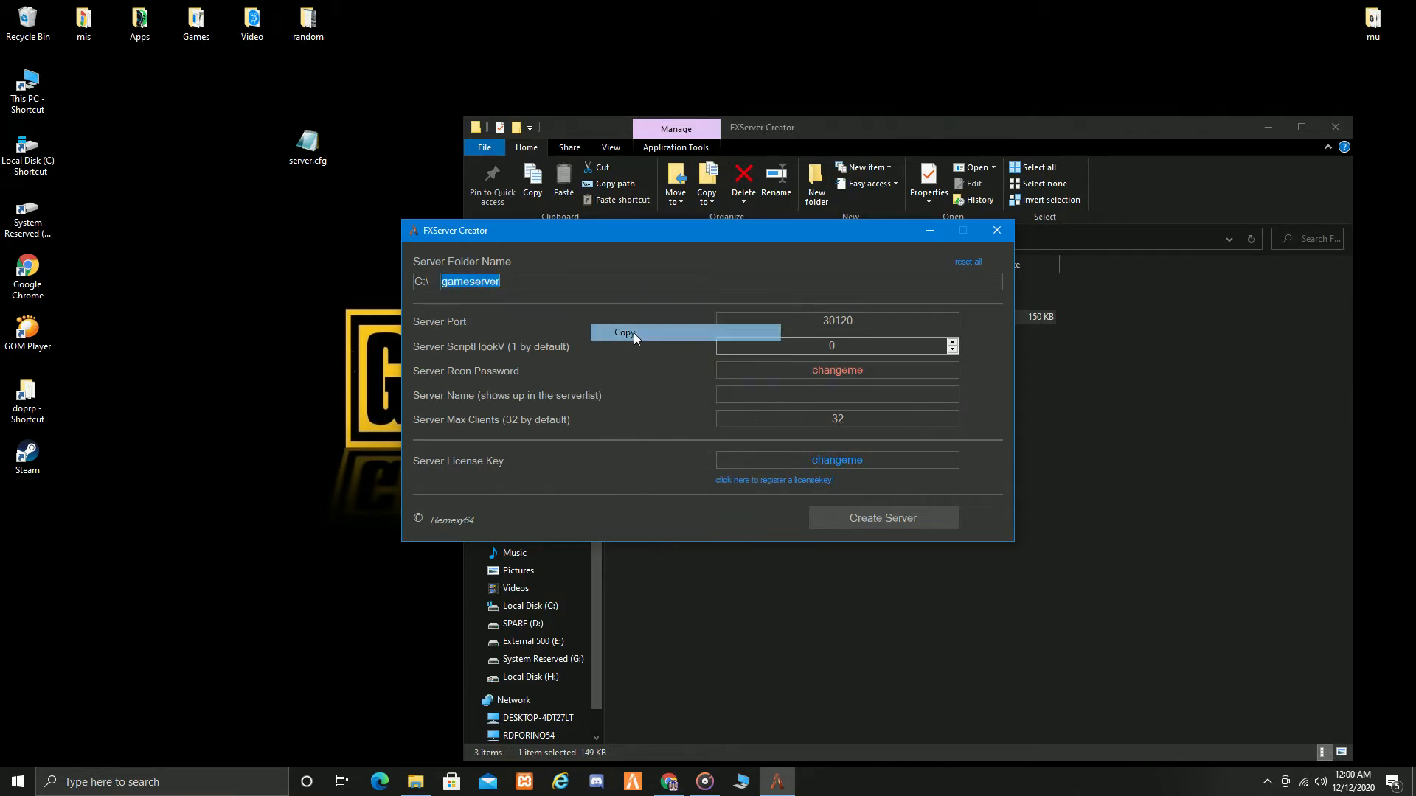
pyautogui.click(874, 396)
pyautogui.rightClick(874, 396)
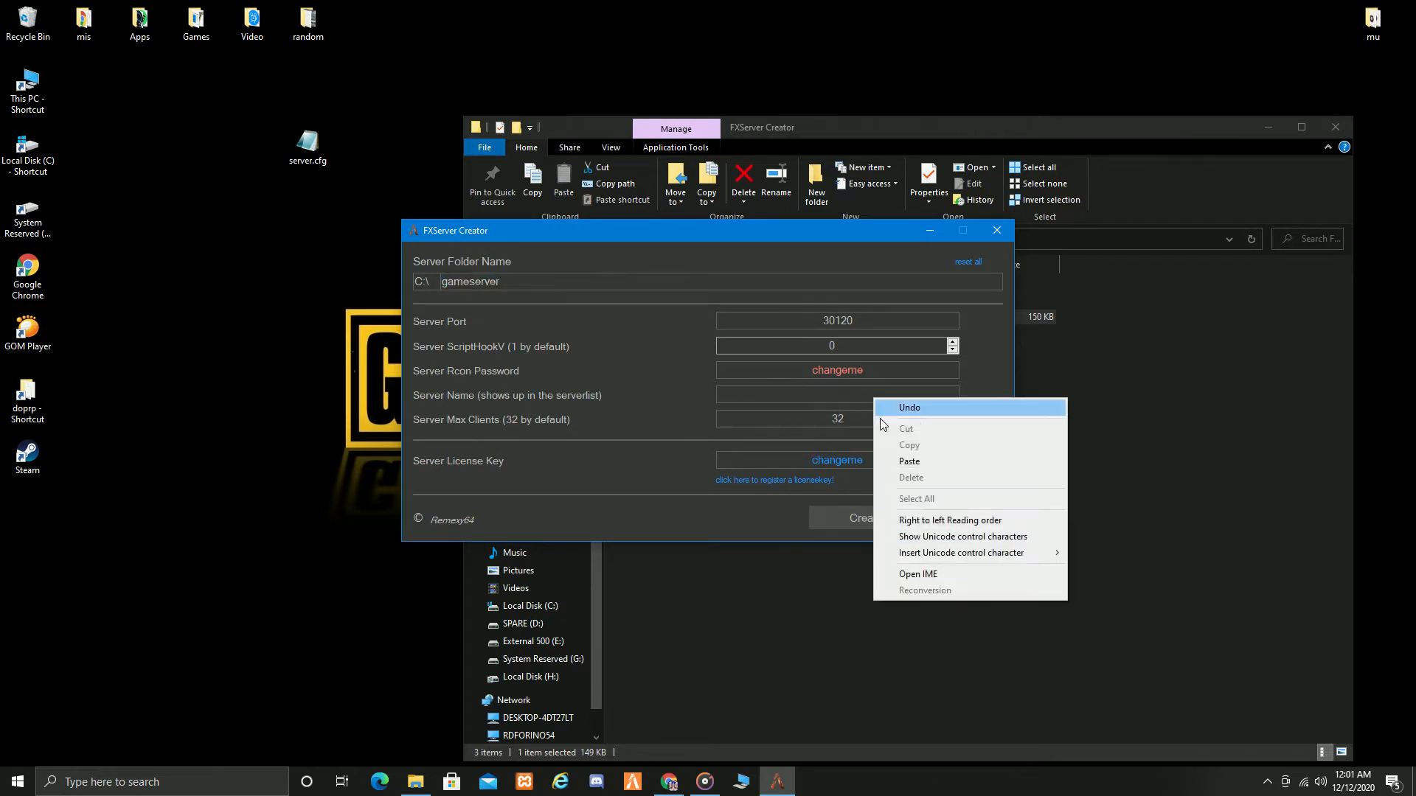
pyautogui.click(903, 463)
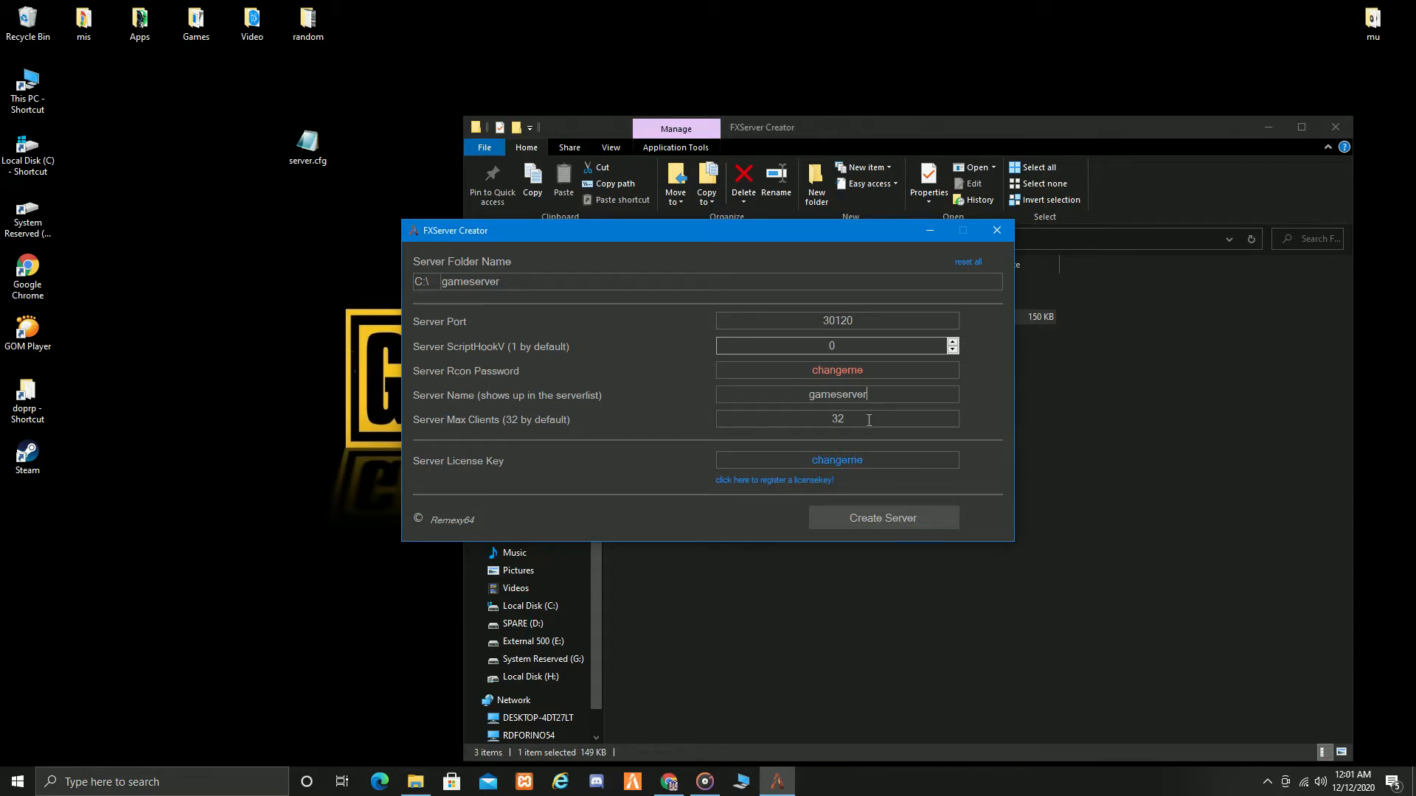
# Clear the placeholder server license key and switch to the Cfx.re Keymaster key list in Chrome.
pyautogui.doubleClick(877, 462)
pyautogui.press('BackSpace')
pyautogui.click(675, 788)
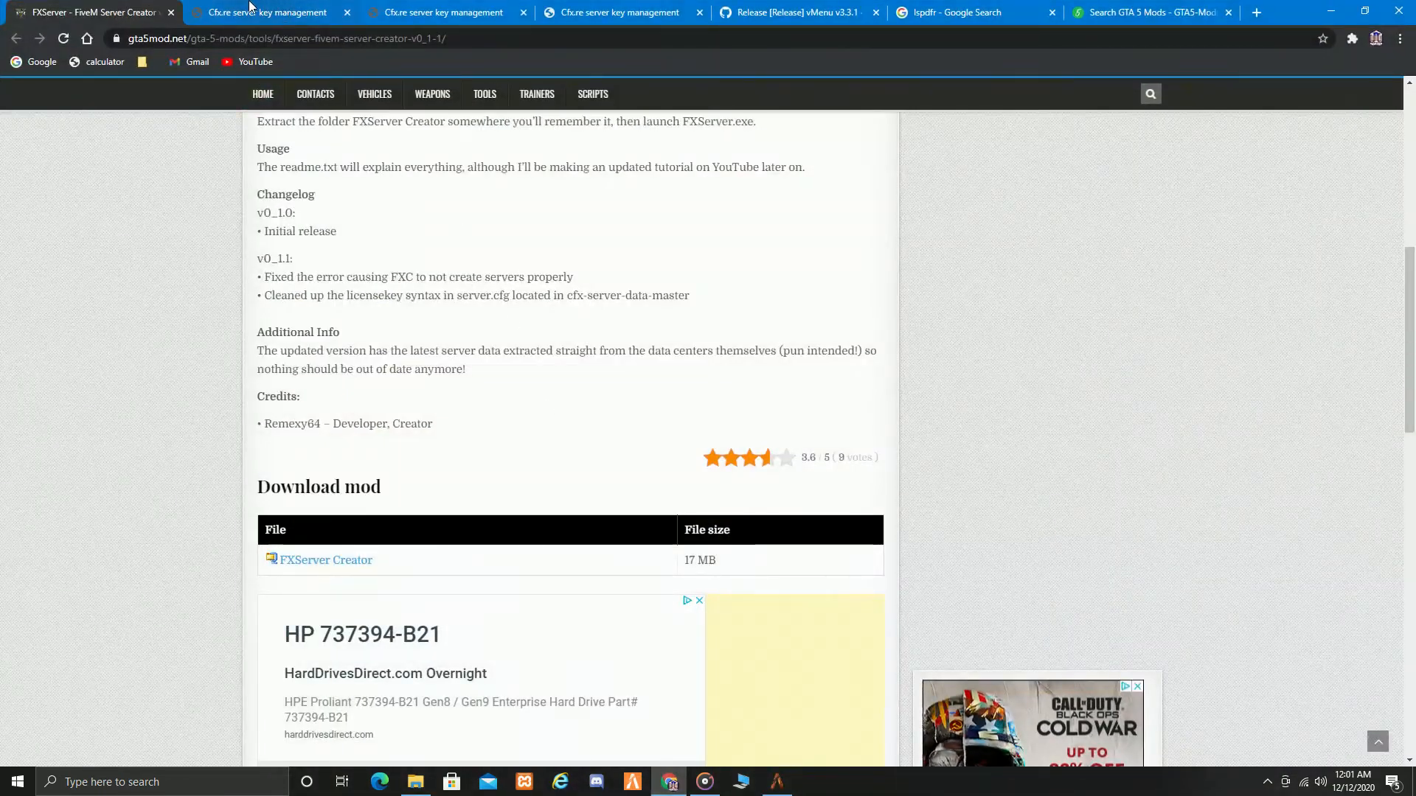
pyautogui.click(277, 6)
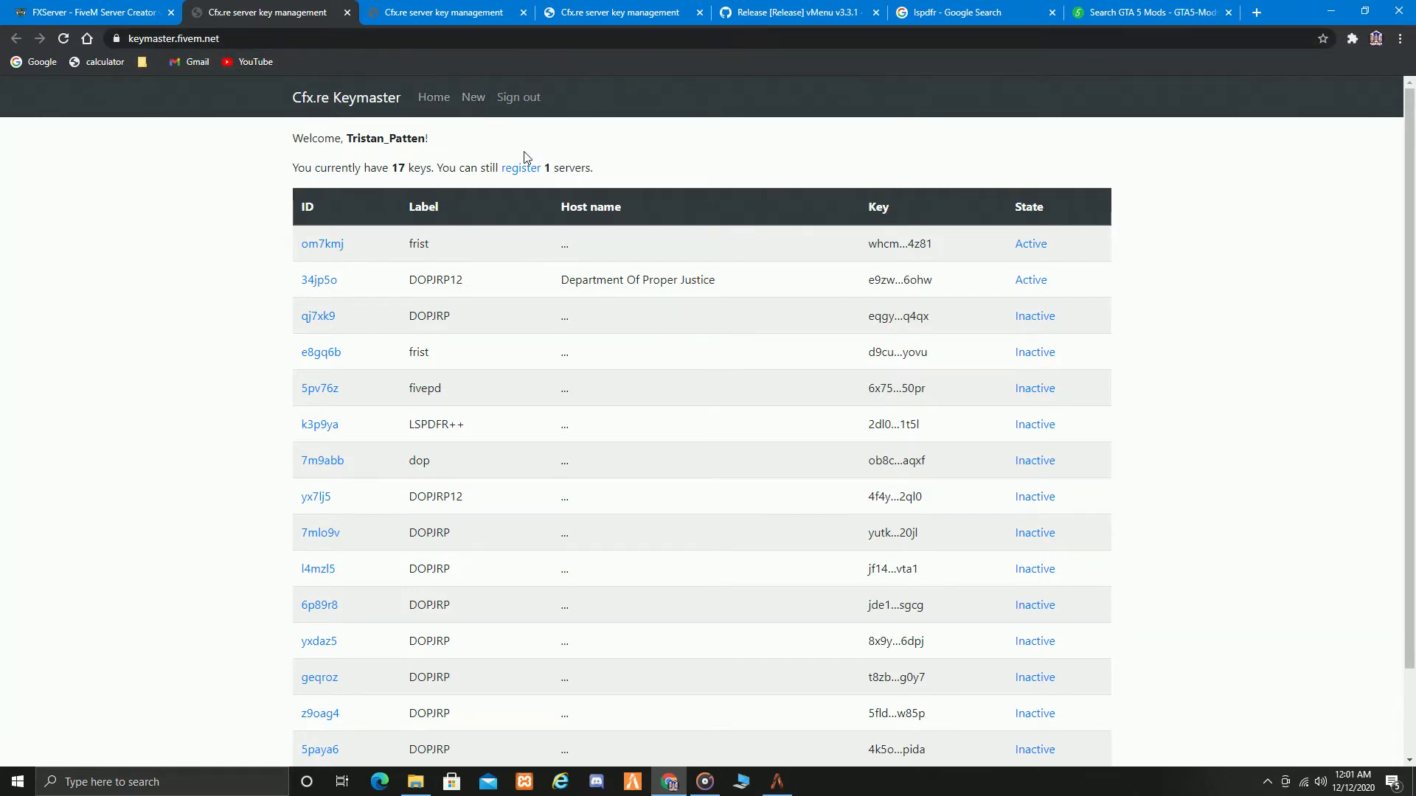
# Examine the label and server type settings on the Keymaster key registration form.
pyautogui.click(452, 13)
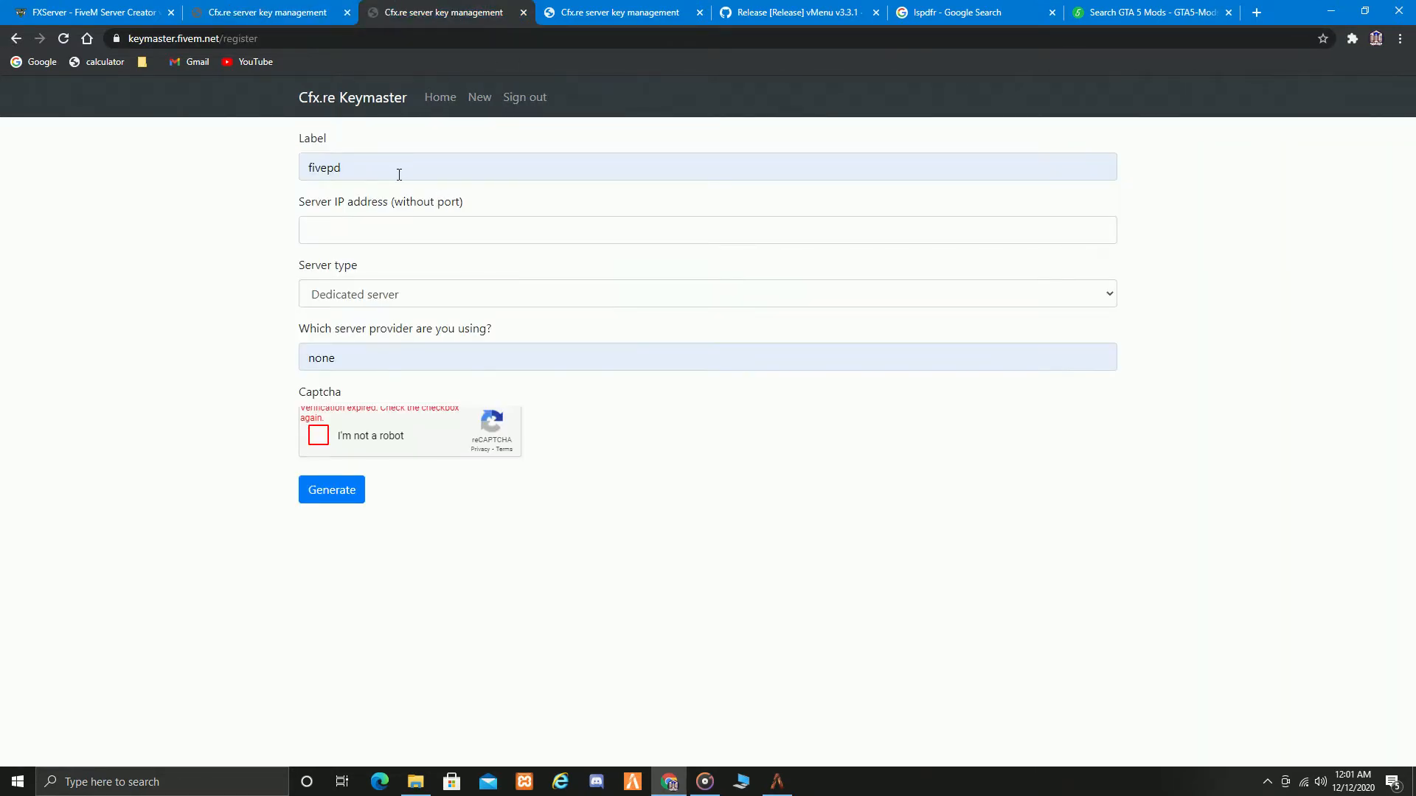
pyautogui.click(398, 175)
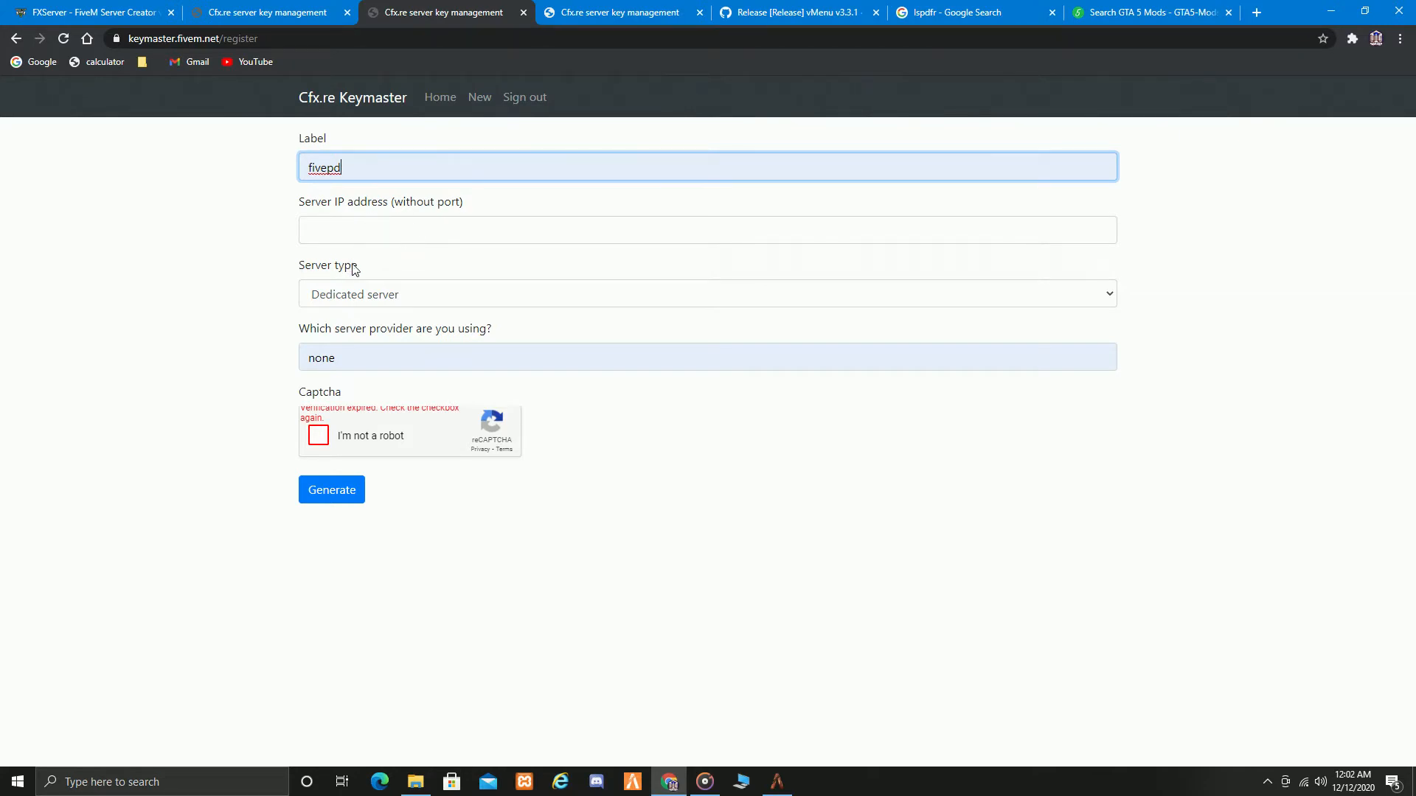
pyautogui.click(387, 297)
pyautogui.click(370, 336)
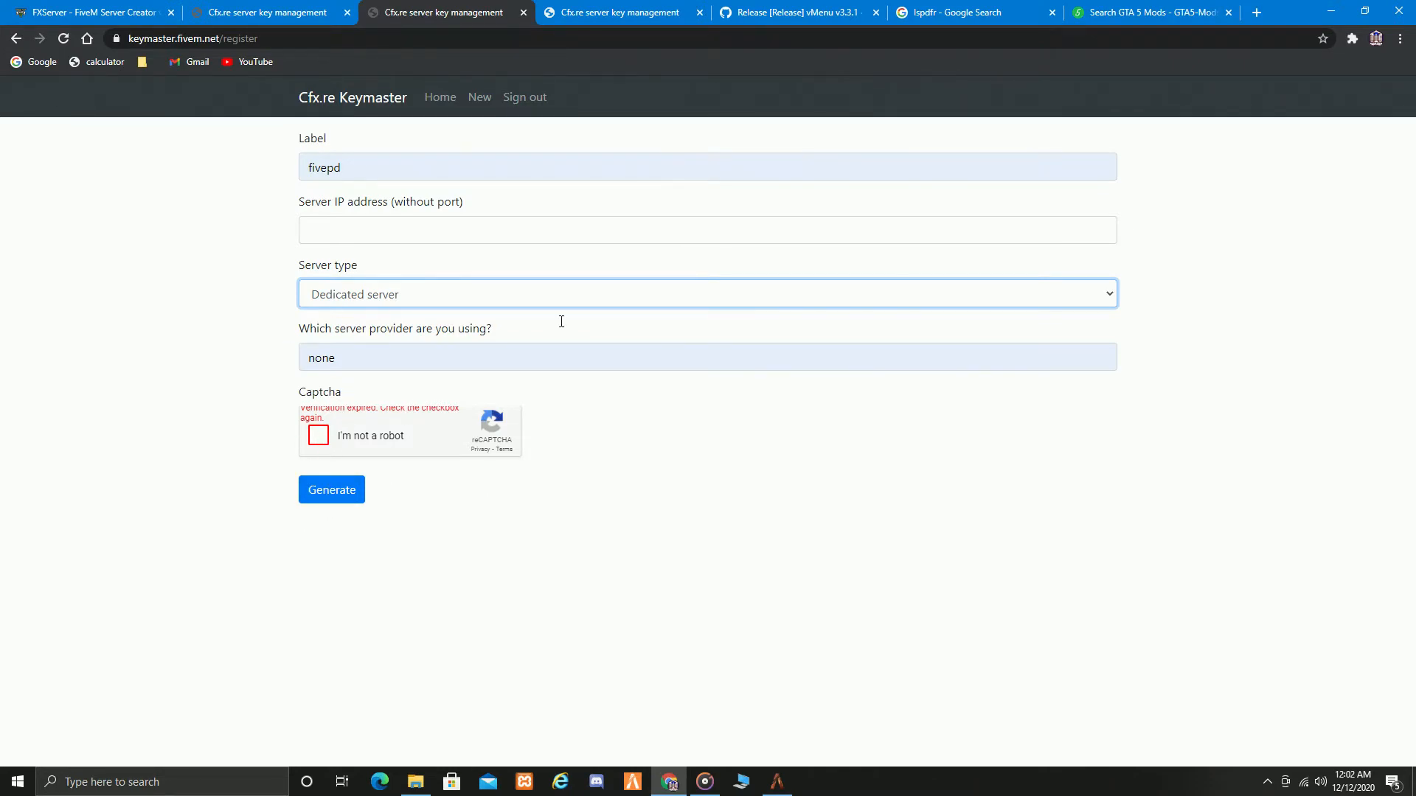
# Copy the complete license key from the details of the DOPJRP12 server in Keymaster.
pyautogui.click(622, 9)
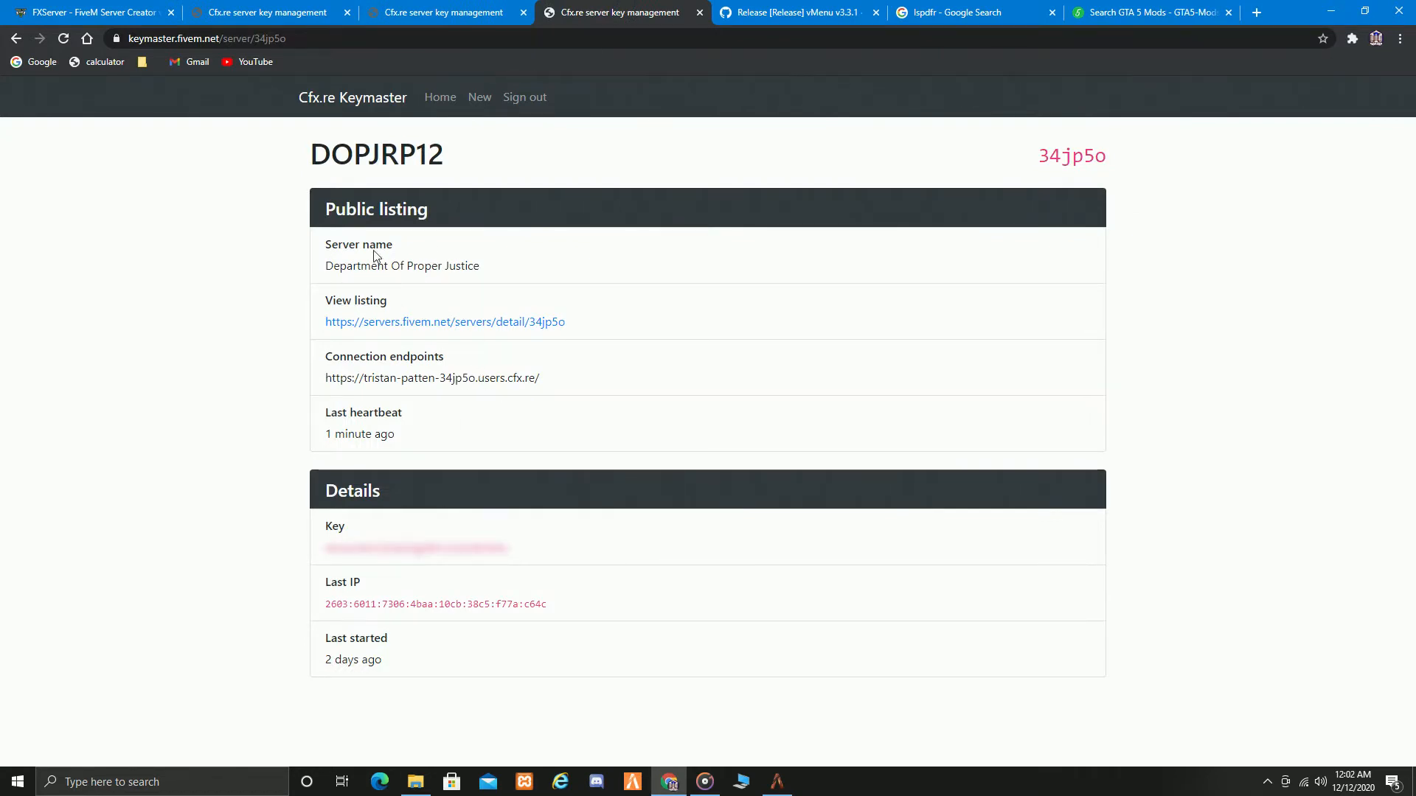
pyautogui.moveTo(413, 552)
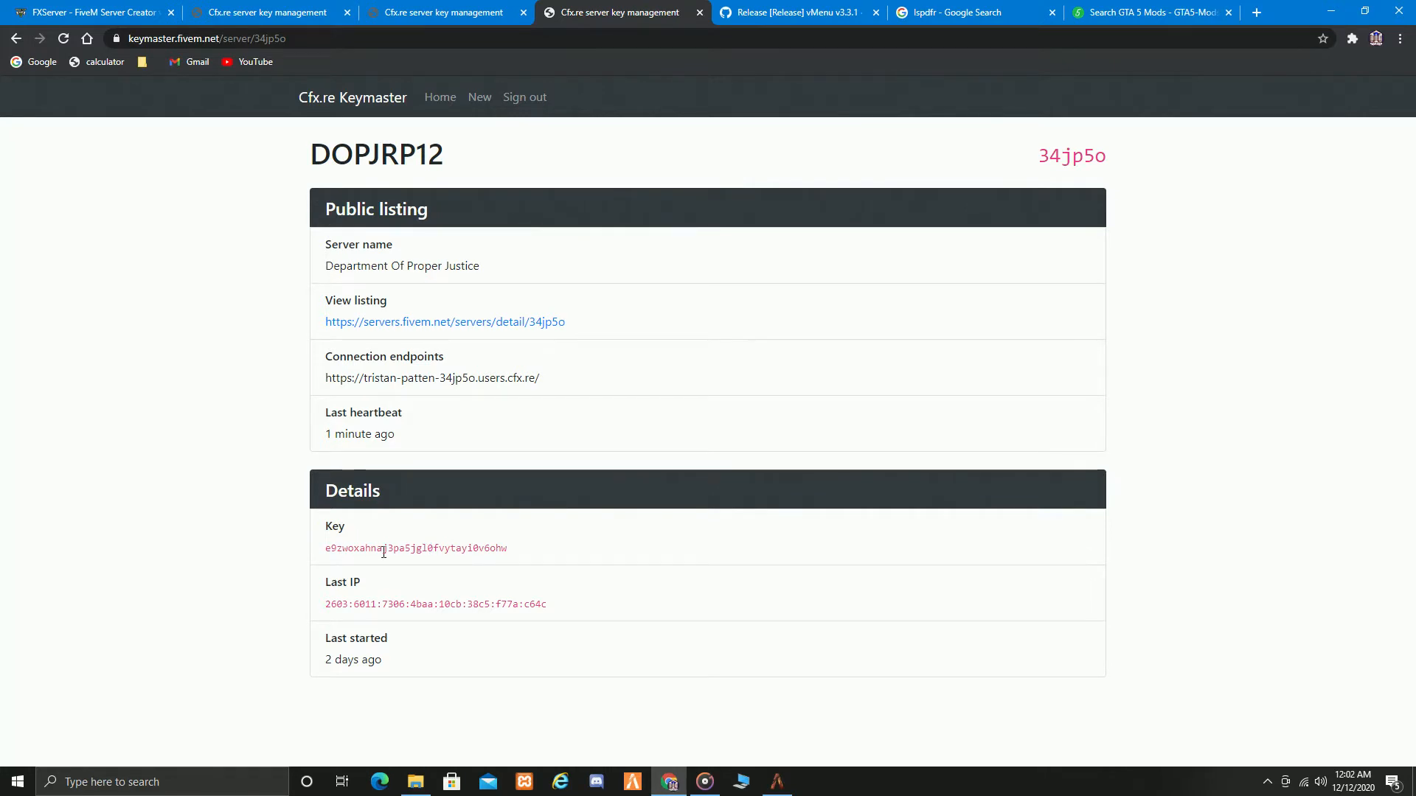
pyautogui.moveTo(506, 553); pyautogui.dragTo(314, 557)
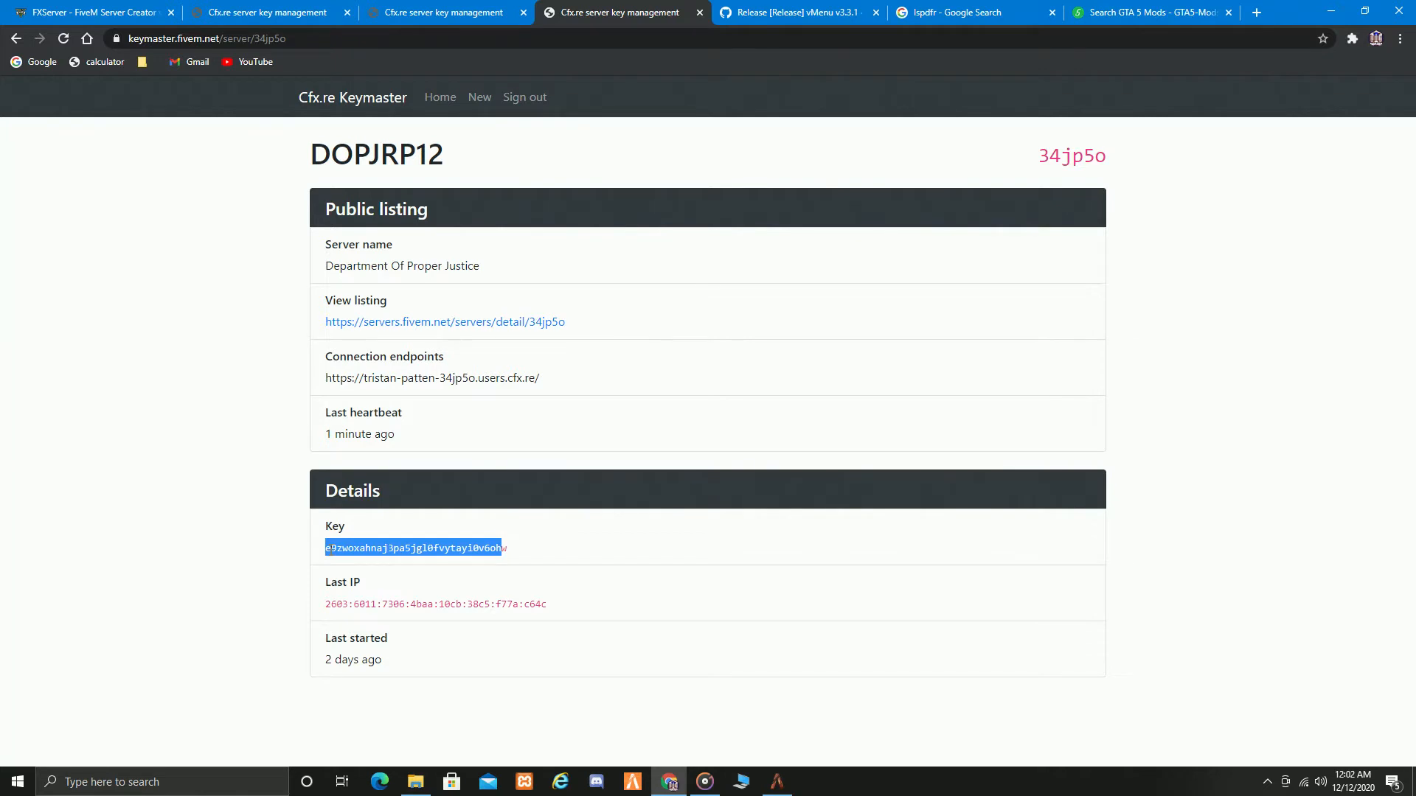
pyautogui.click(321, 564)
pyautogui.moveTo(325, 556); pyautogui.dragTo(500, 552)
pyautogui.rightClick(499, 552)
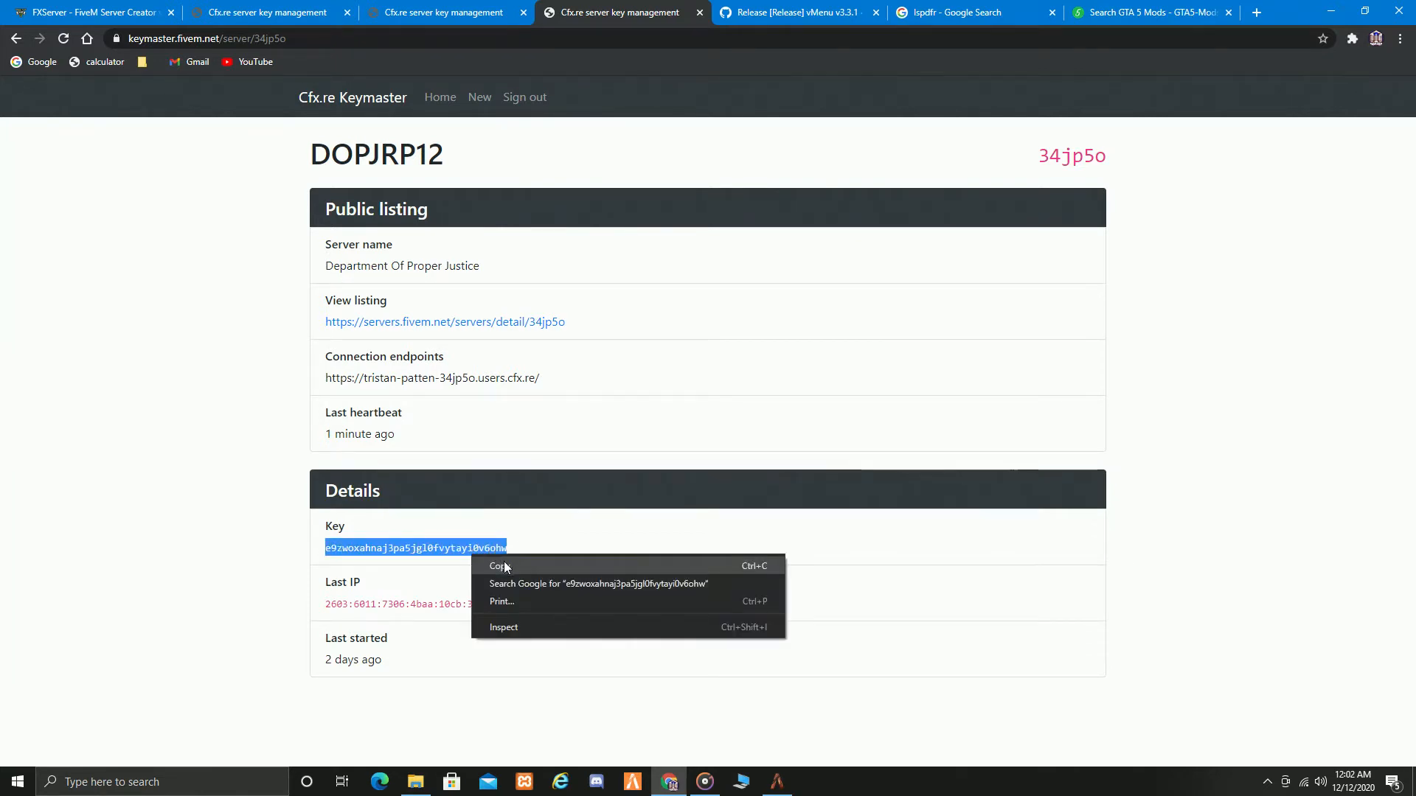
pyautogui.click(507, 565)
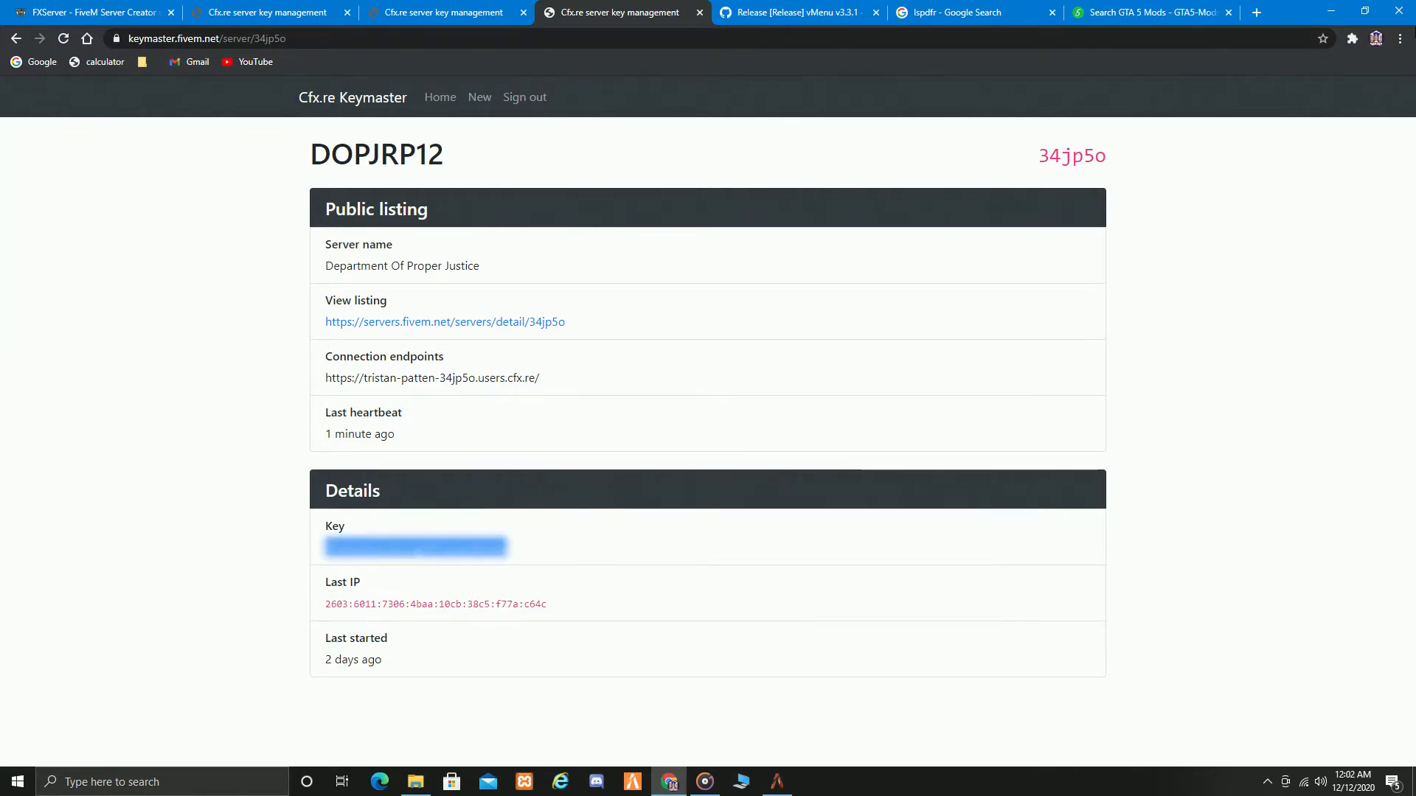
# Return to FXServer Creator and paste the copied license key as the server license key.
pyautogui.click(1331, 10)
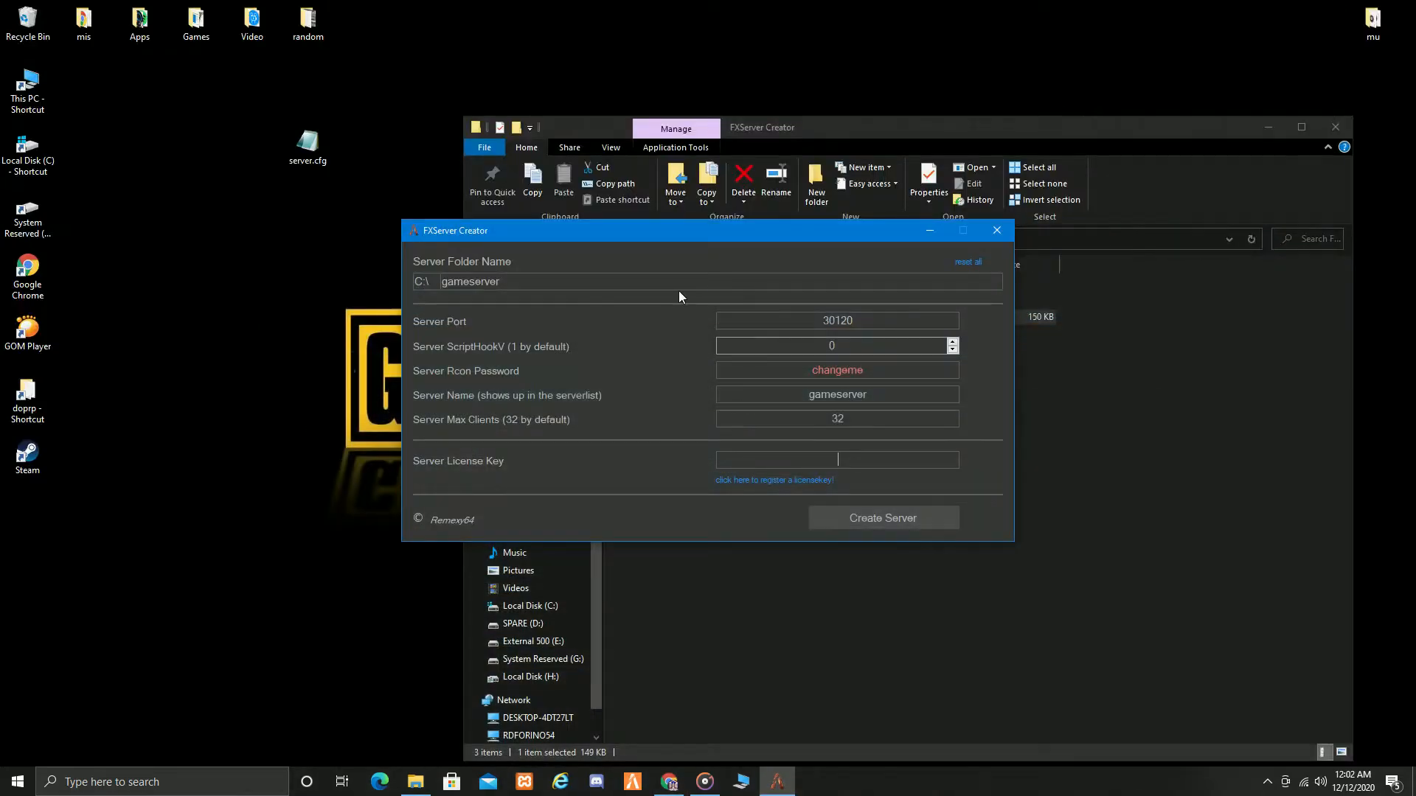
pyautogui.rightClick(849, 461)
pyautogui.click(897, 528)
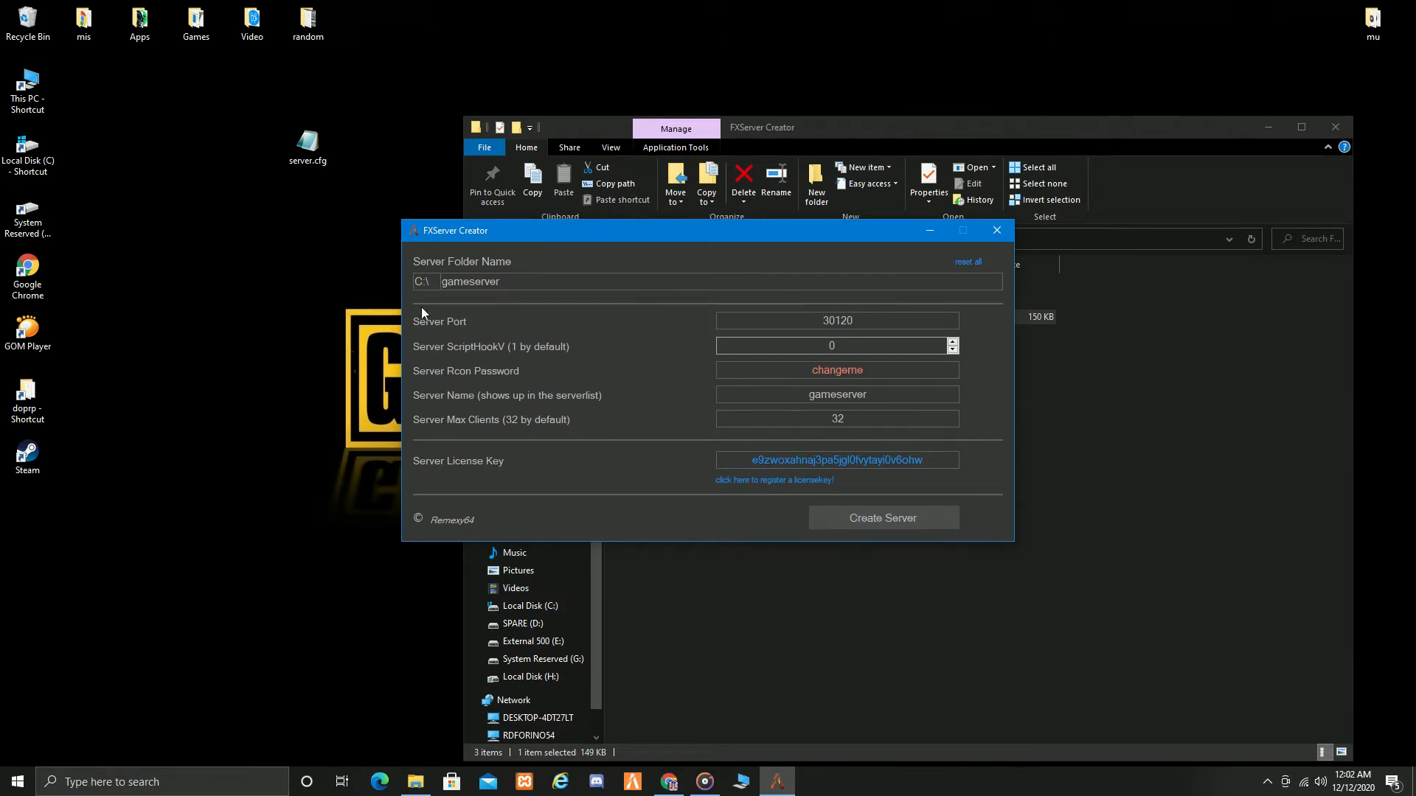
# Check the existing folders on Local Disk (C:) in File Explorer, then close the window.
pyautogui.click(424, 784)
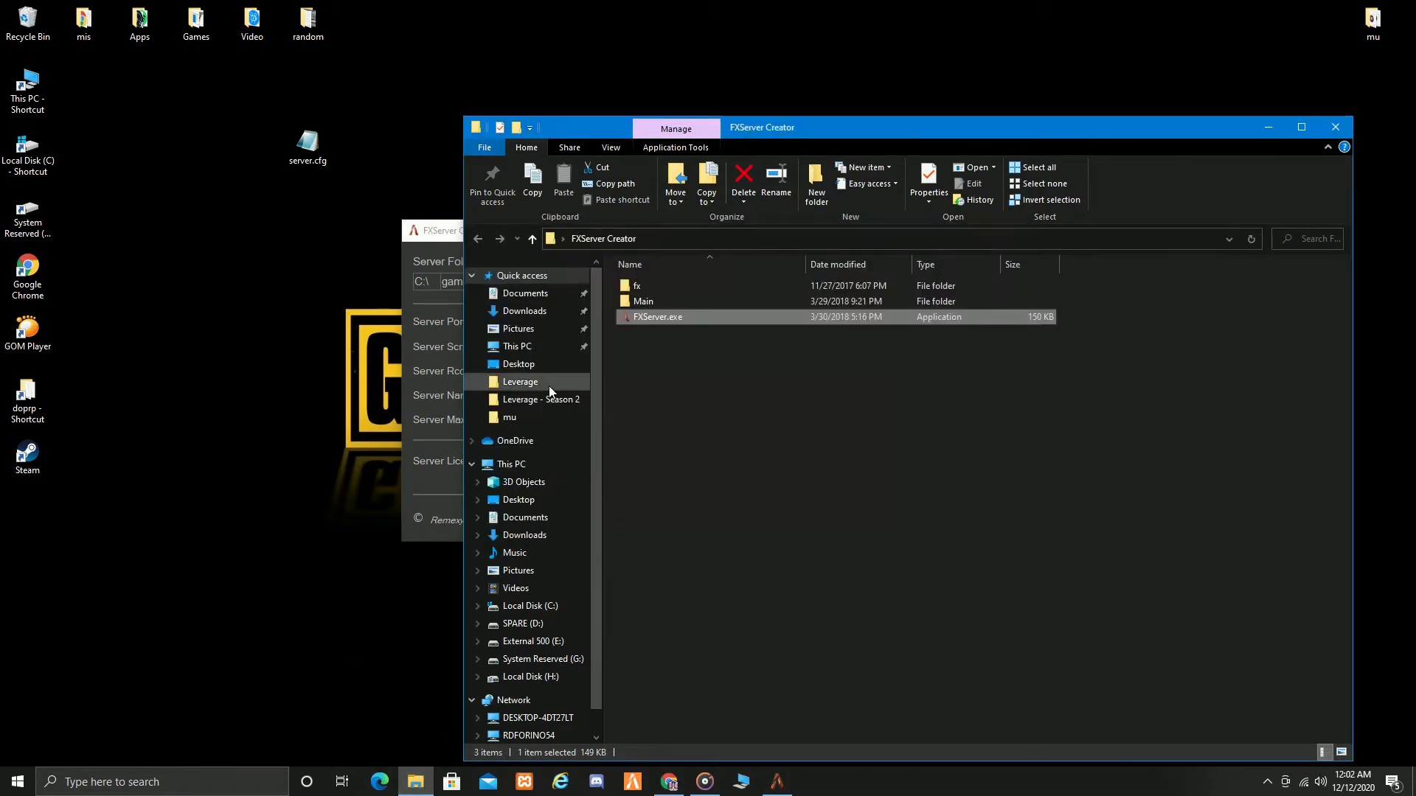
pyautogui.scroll(-1, 529, 470)
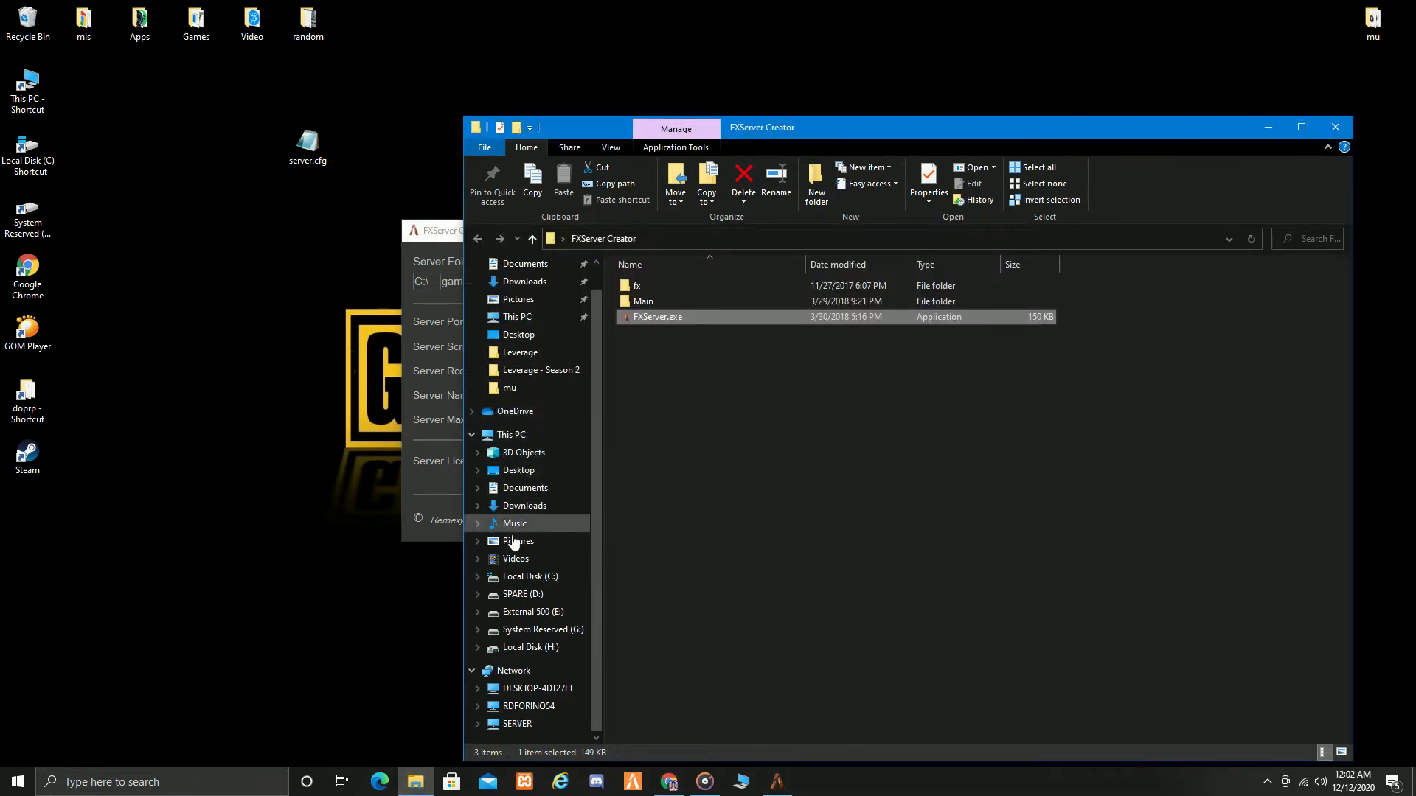
pyautogui.click(531, 578)
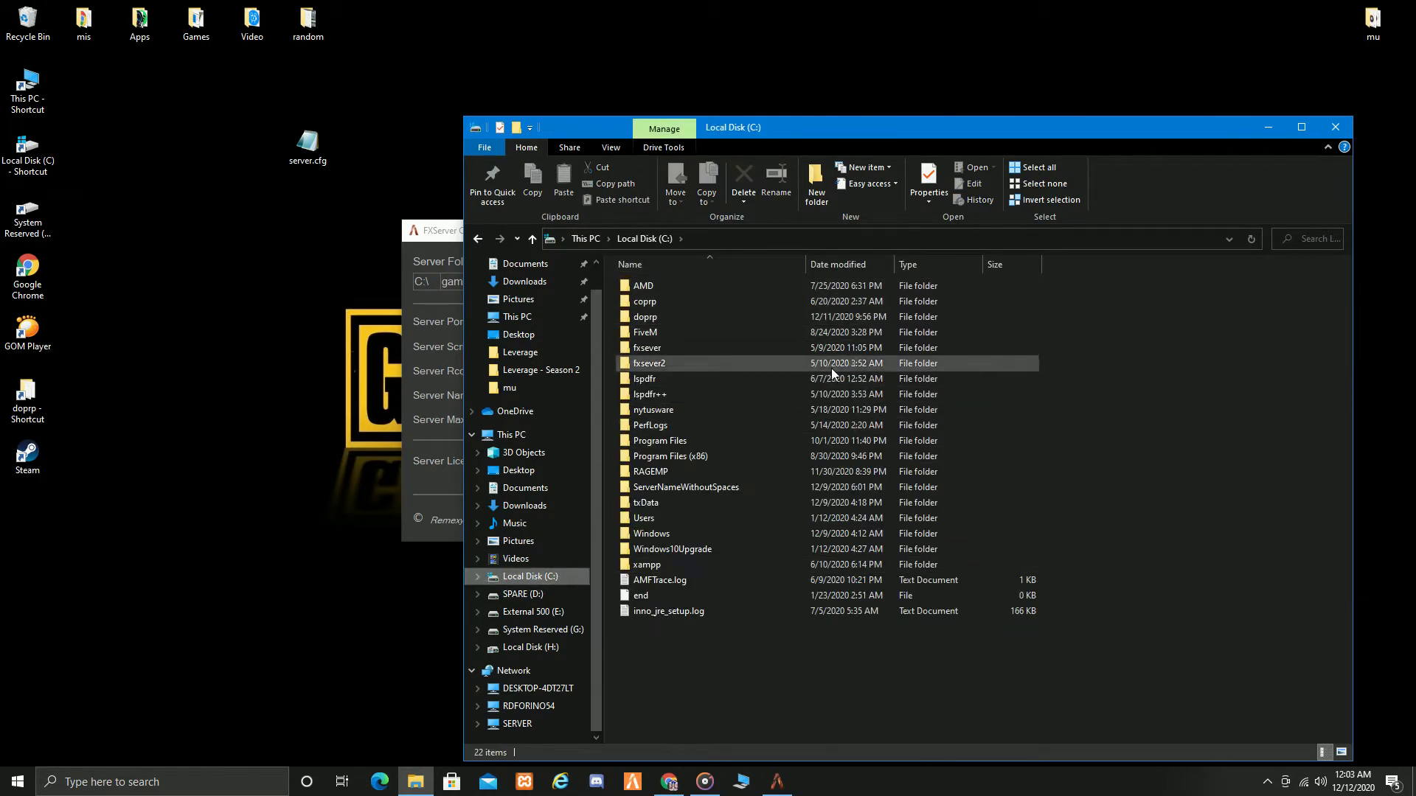
pyautogui.click(1334, 127)
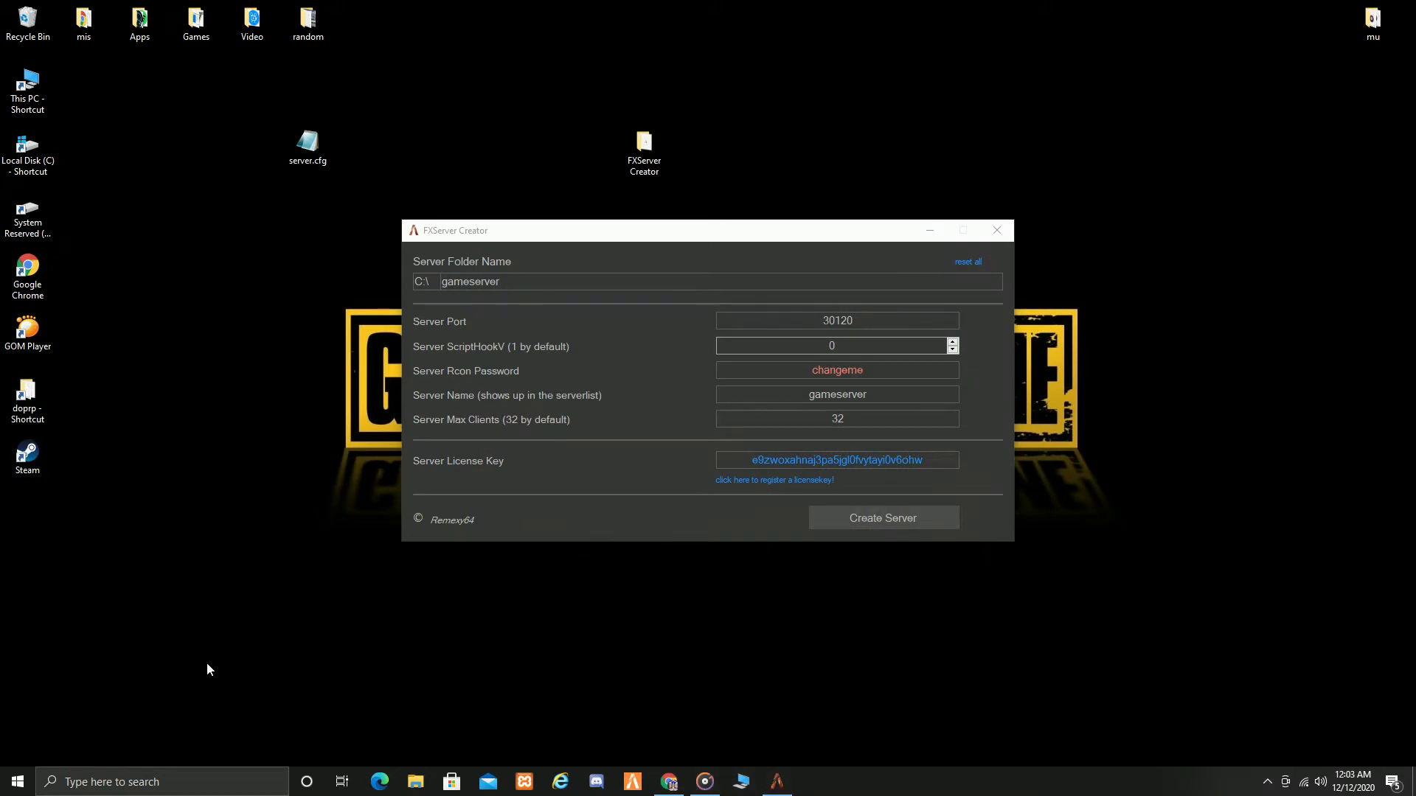
# Switch to Chrome and open the vMenu v3.3.1 release page on GitHub.
pyautogui.moveTo(671, 788)
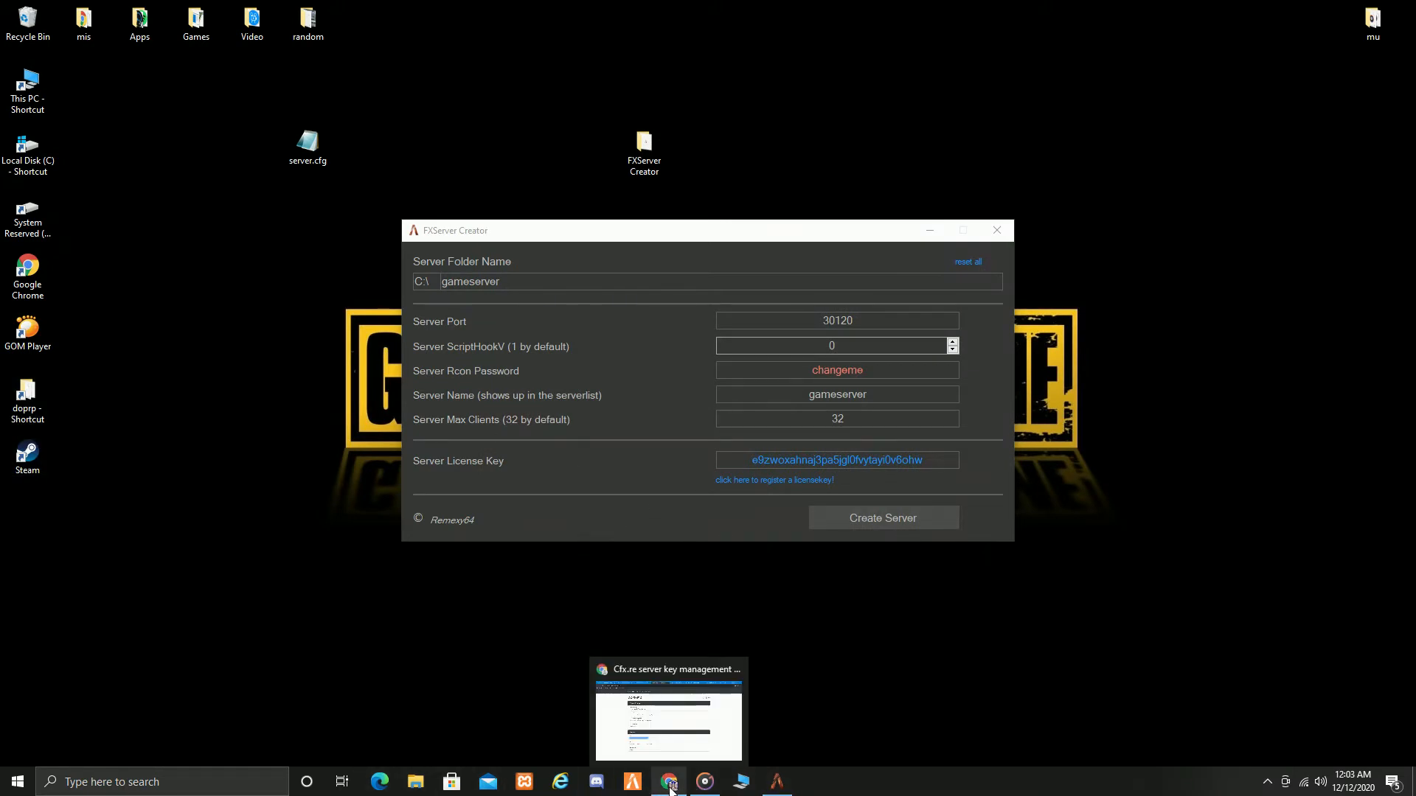
pyautogui.click(671, 705)
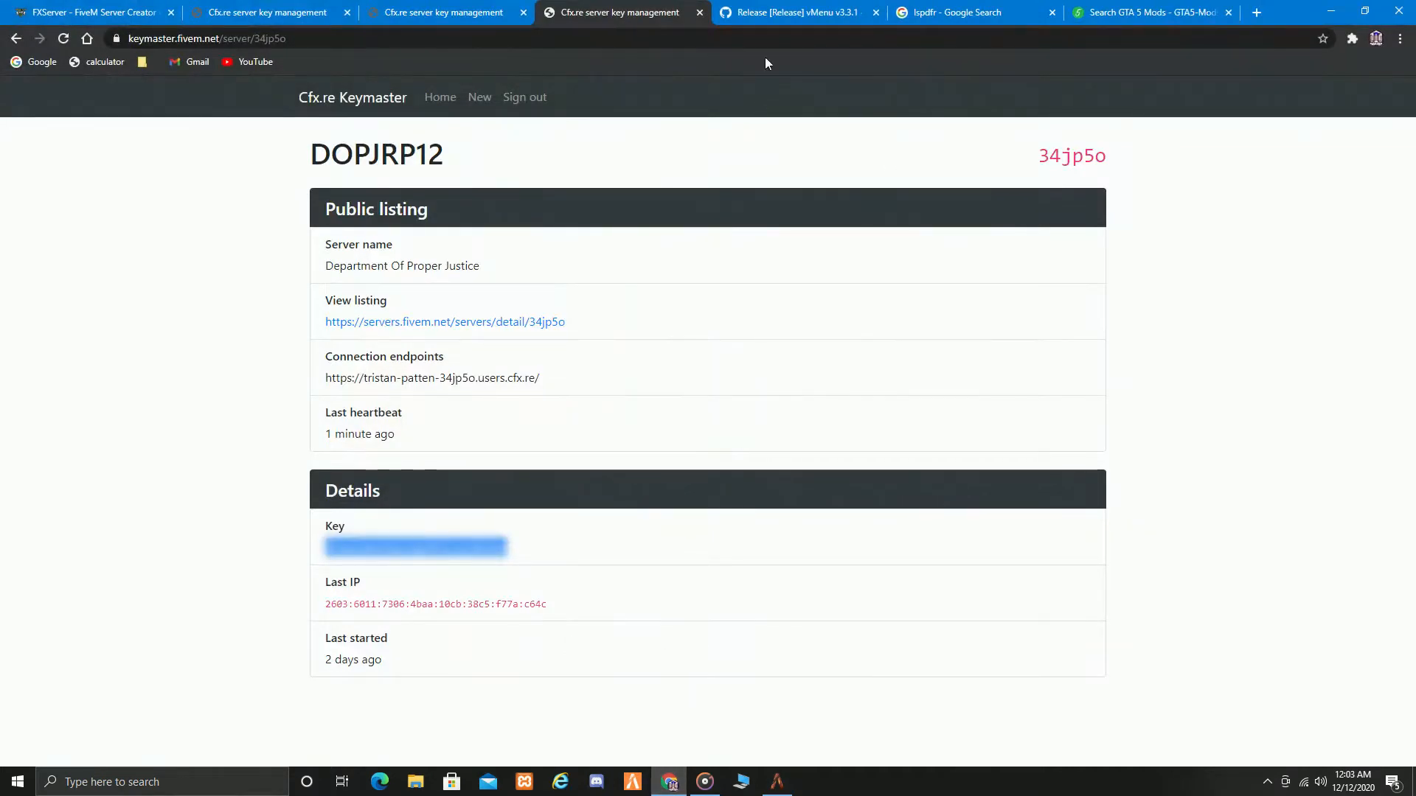
pyautogui.click(762, 13)
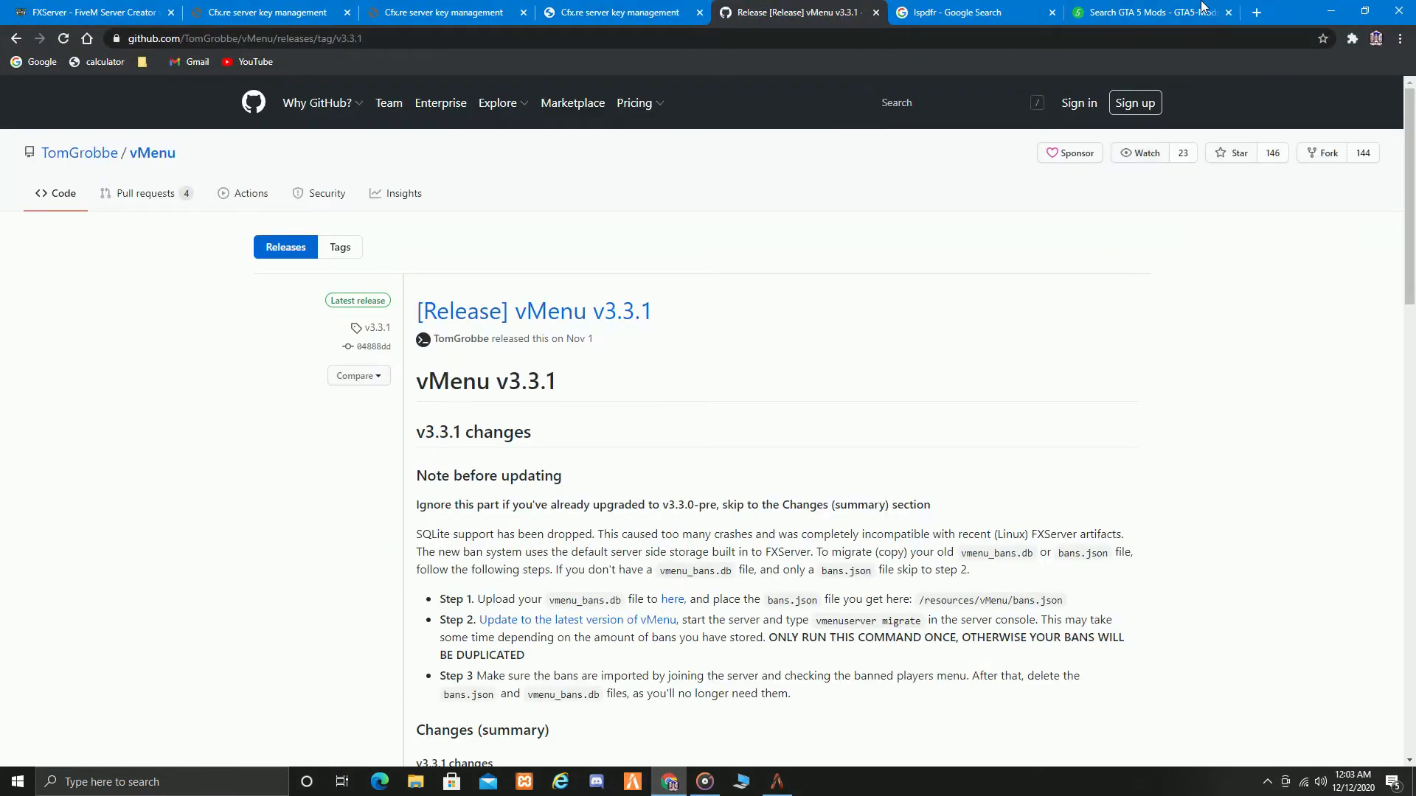
# Leave the browser, open the doprp server folder from its desktop shortcut, and close FXServer Creator.
pyautogui.click(1331, 11)
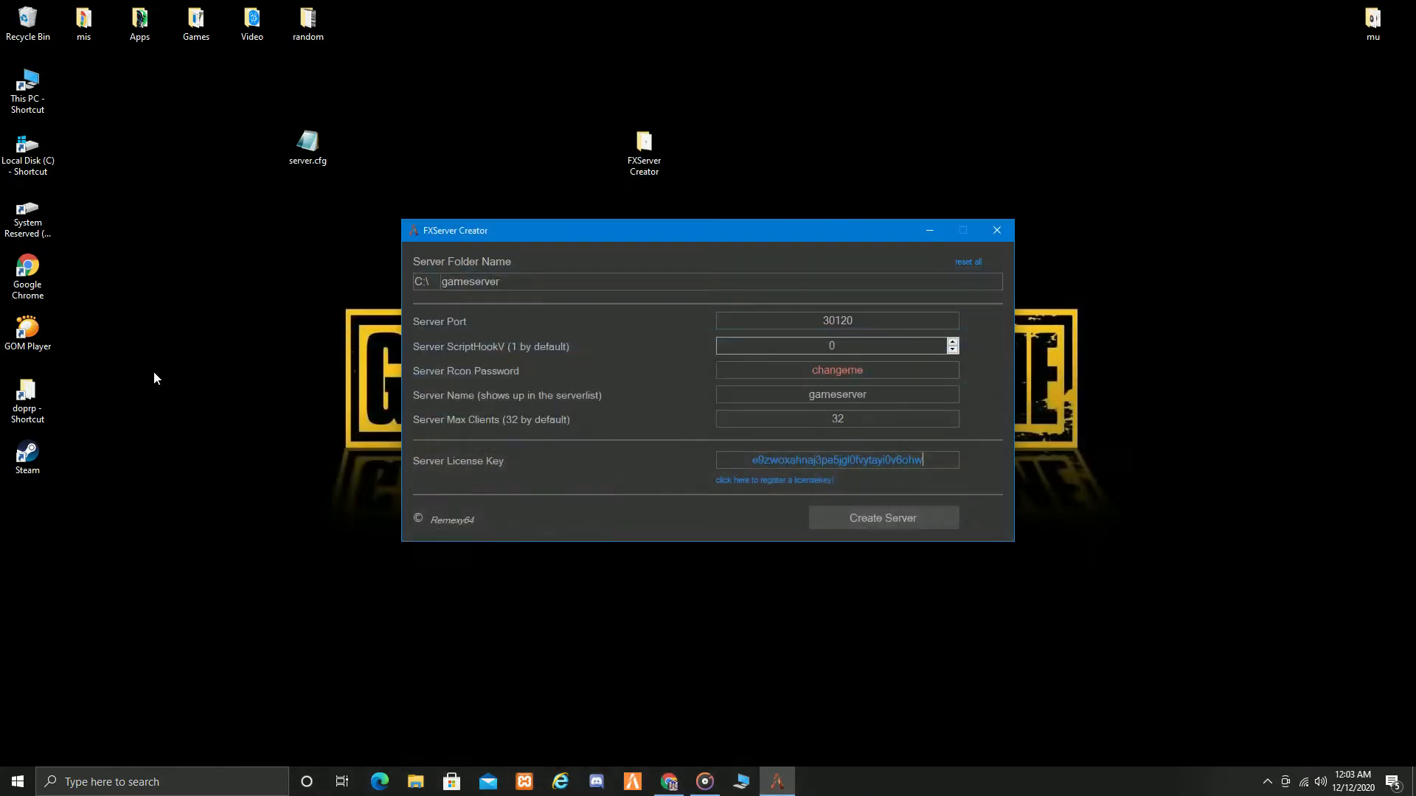
pyautogui.doubleClick(35, 420)
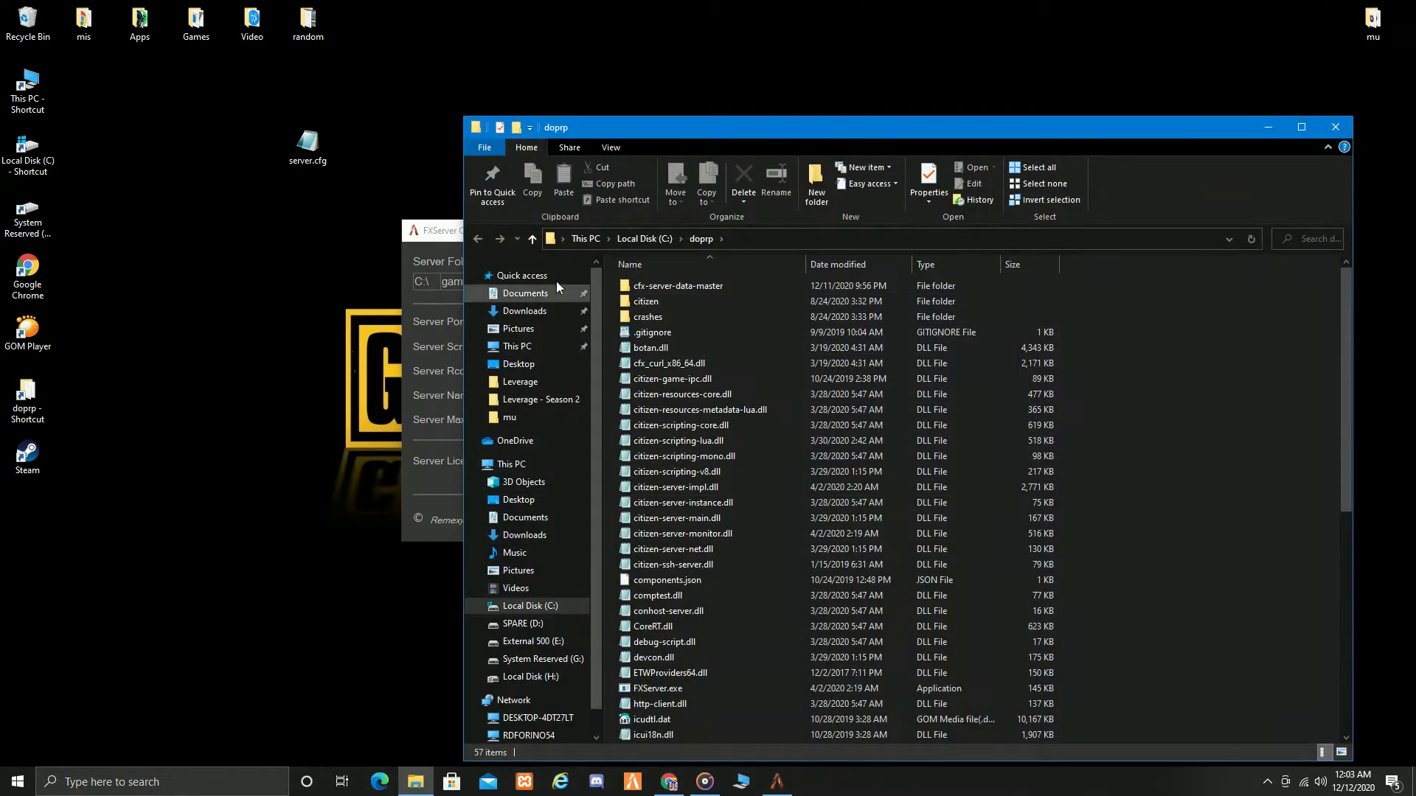
pyautogui.click(436, 231)
pyautogui.click(997, 231)
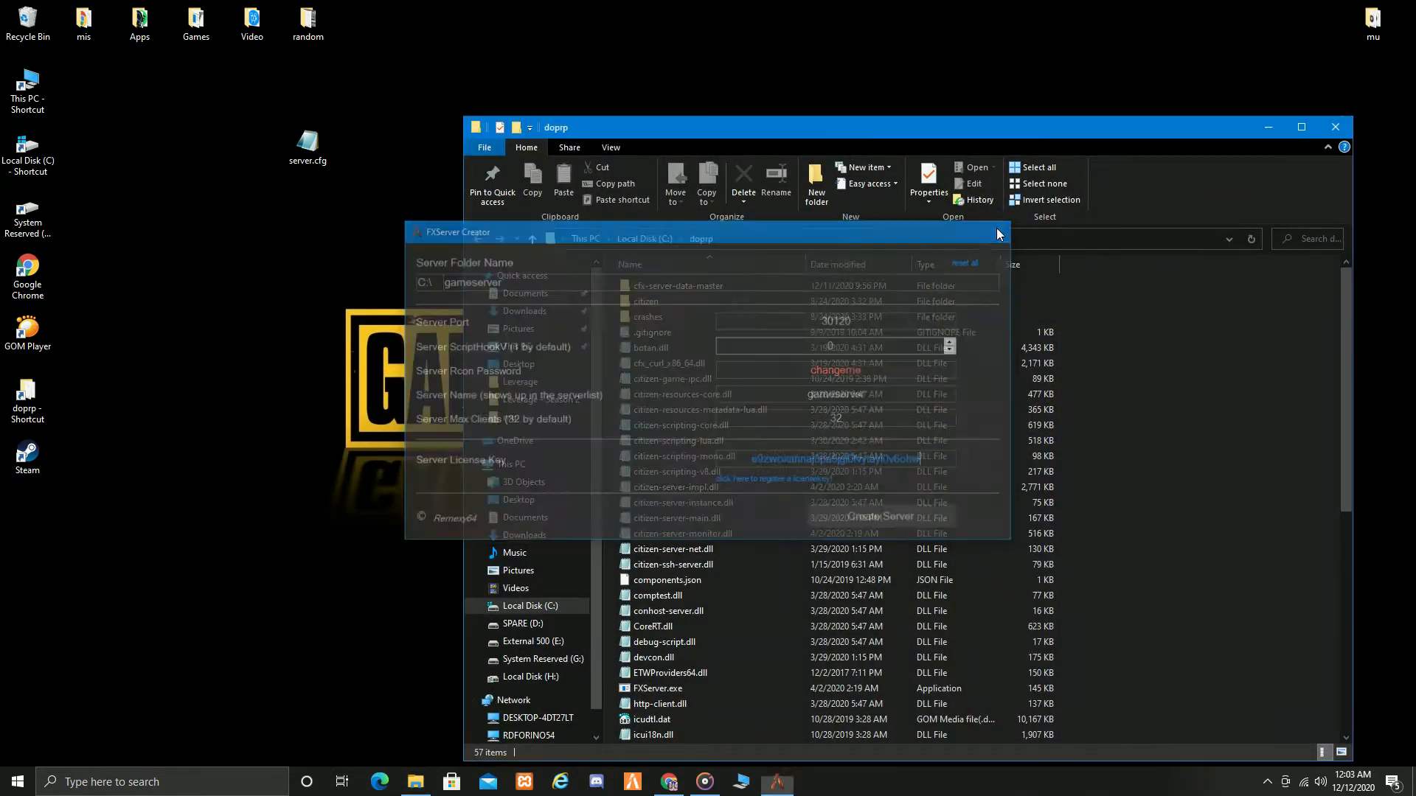
# Look through the files in the doprp server folder, then open its cfx-server-data-master subfolder.
pyautogui.scroll(-2, 749, 406)
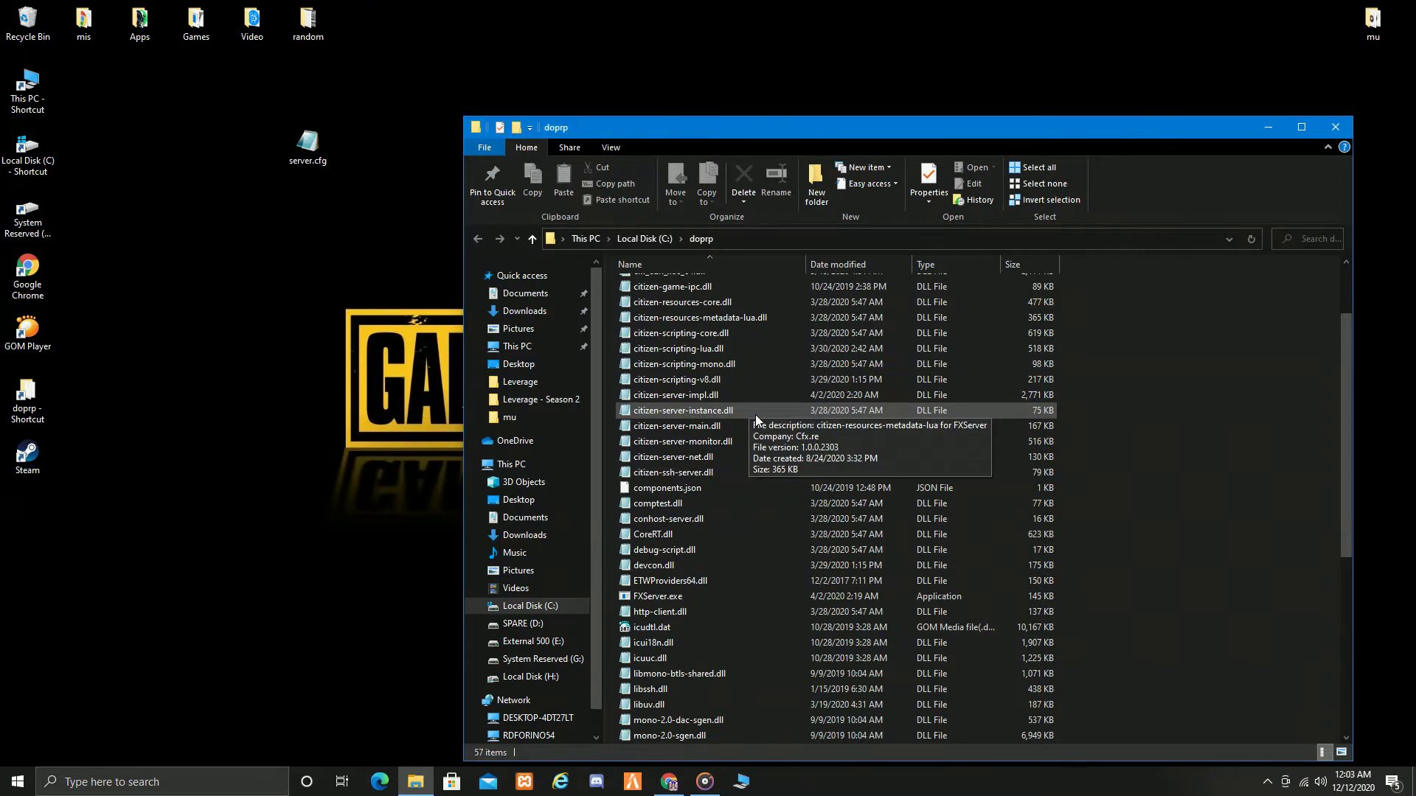
pyautogui.scroll(2, 755, 414)
pyautogui.scroll(-4, 758, 433)
pyautogui.scroll(-5, 758, 434)
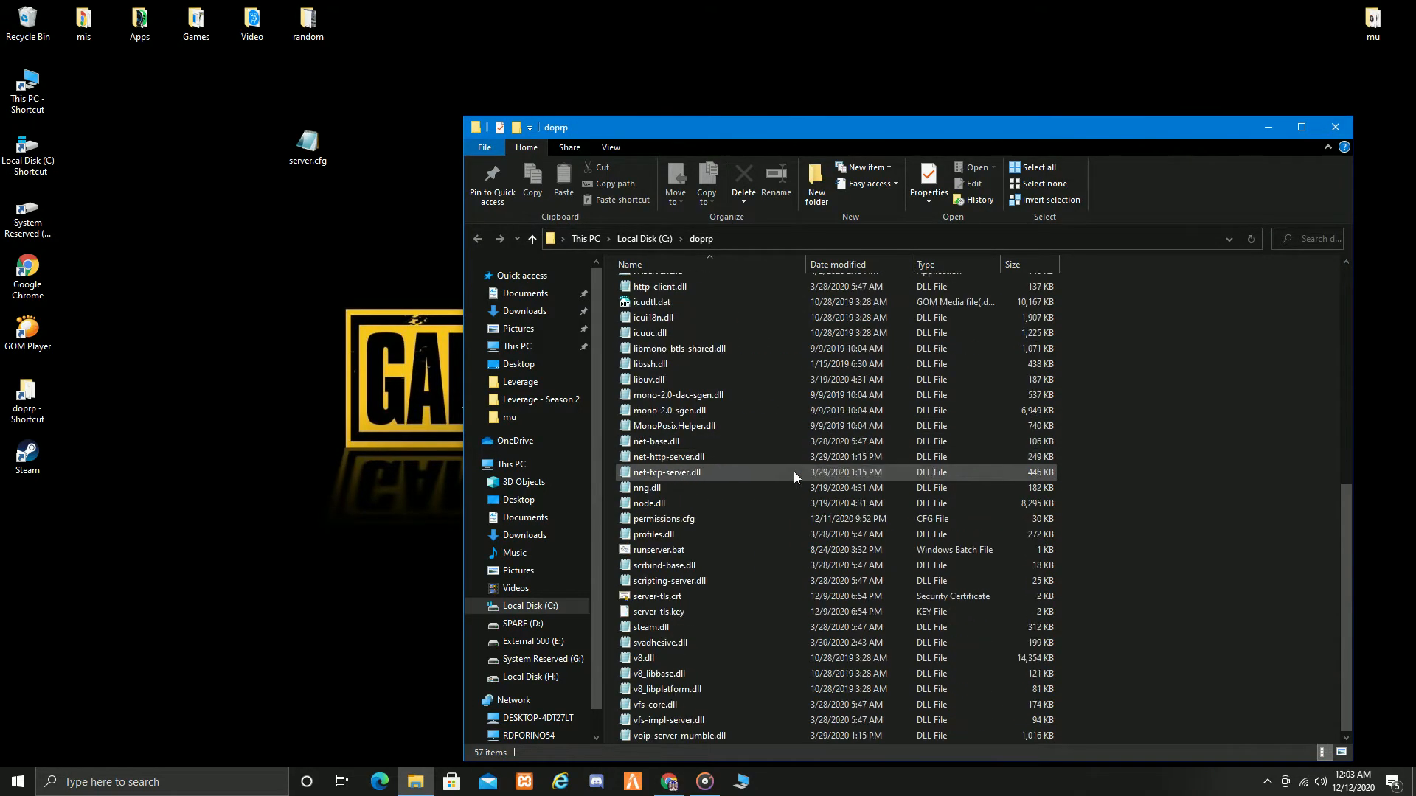
pyautogui.scroll(9, 745, 590)
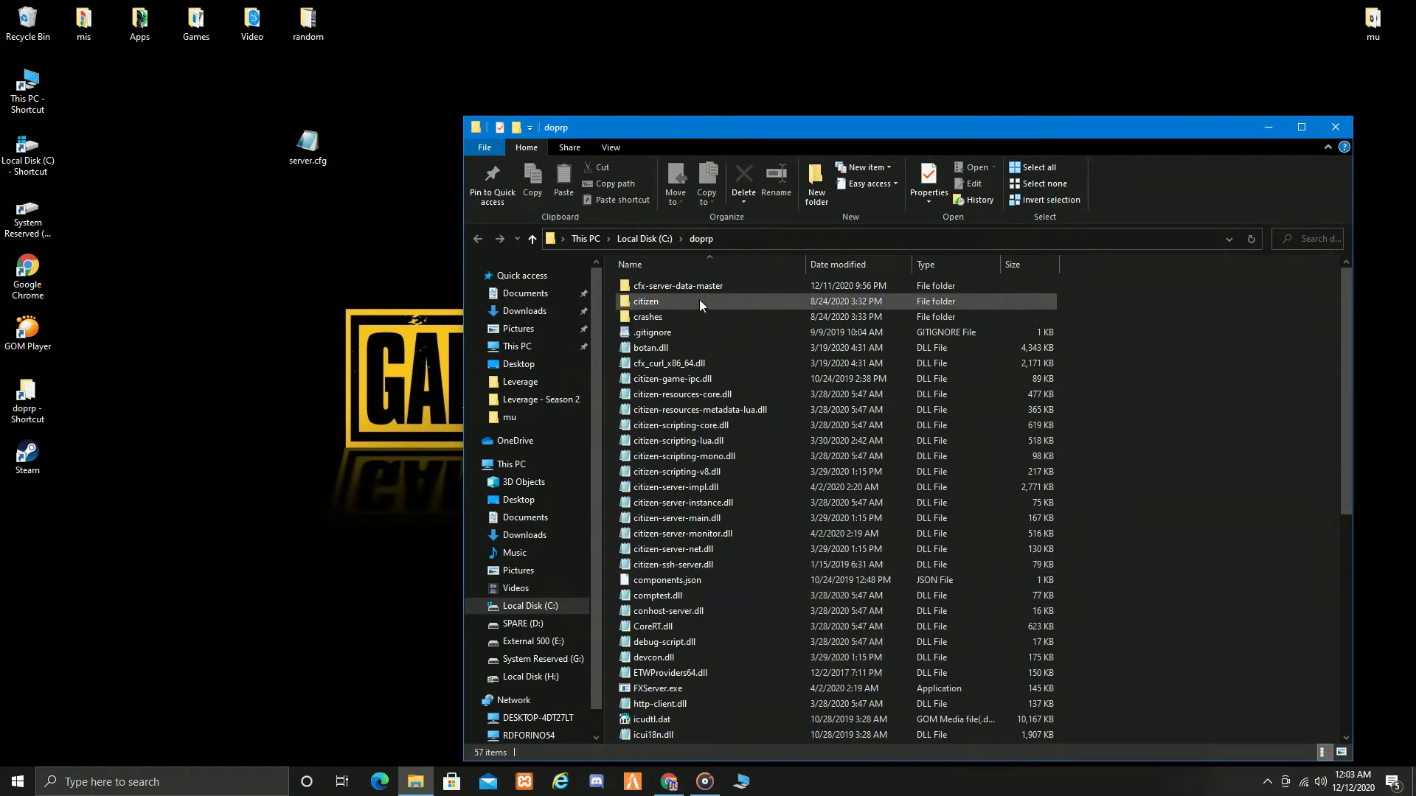
pyautogui.scroll(-9, 701, 481)
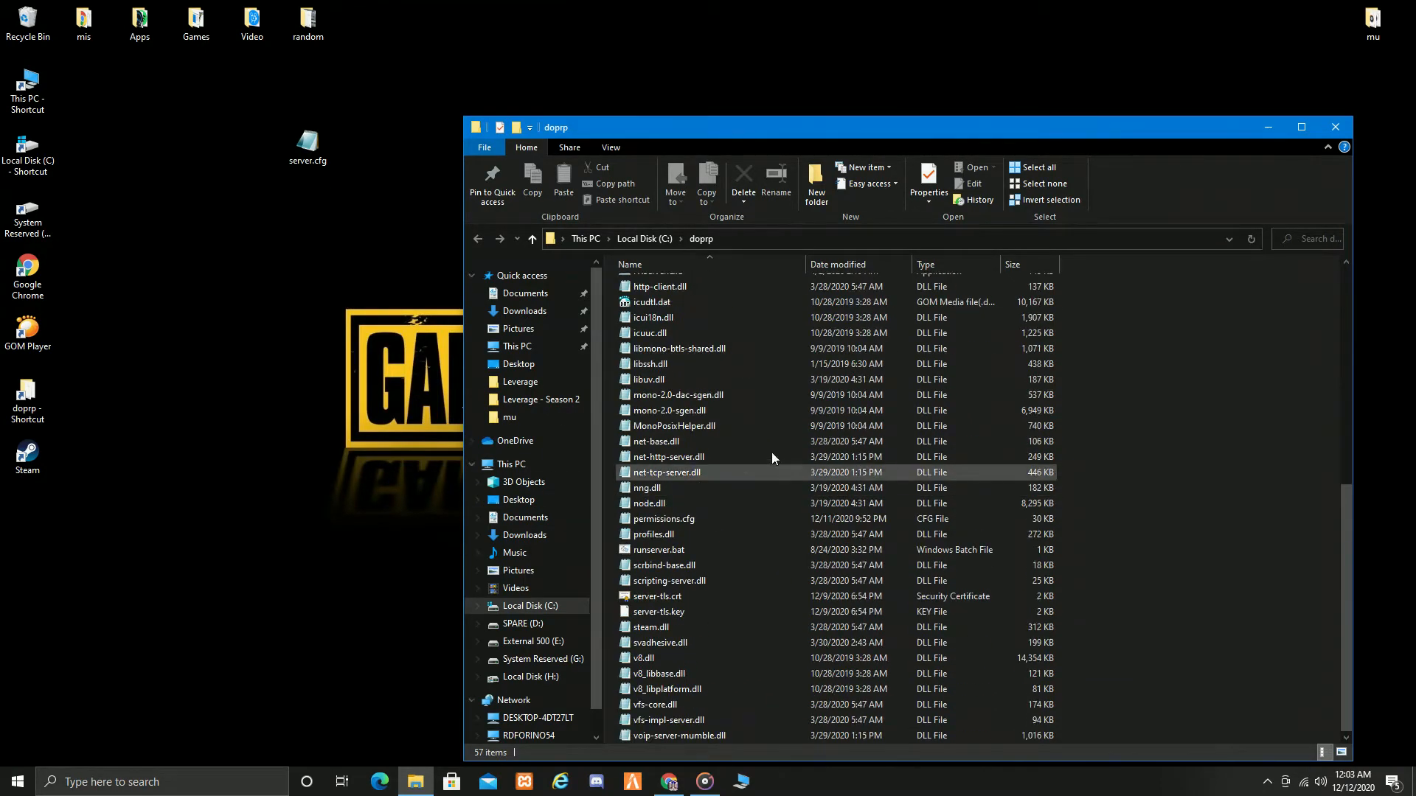
pyautogui.scroll(9, 757, 441)
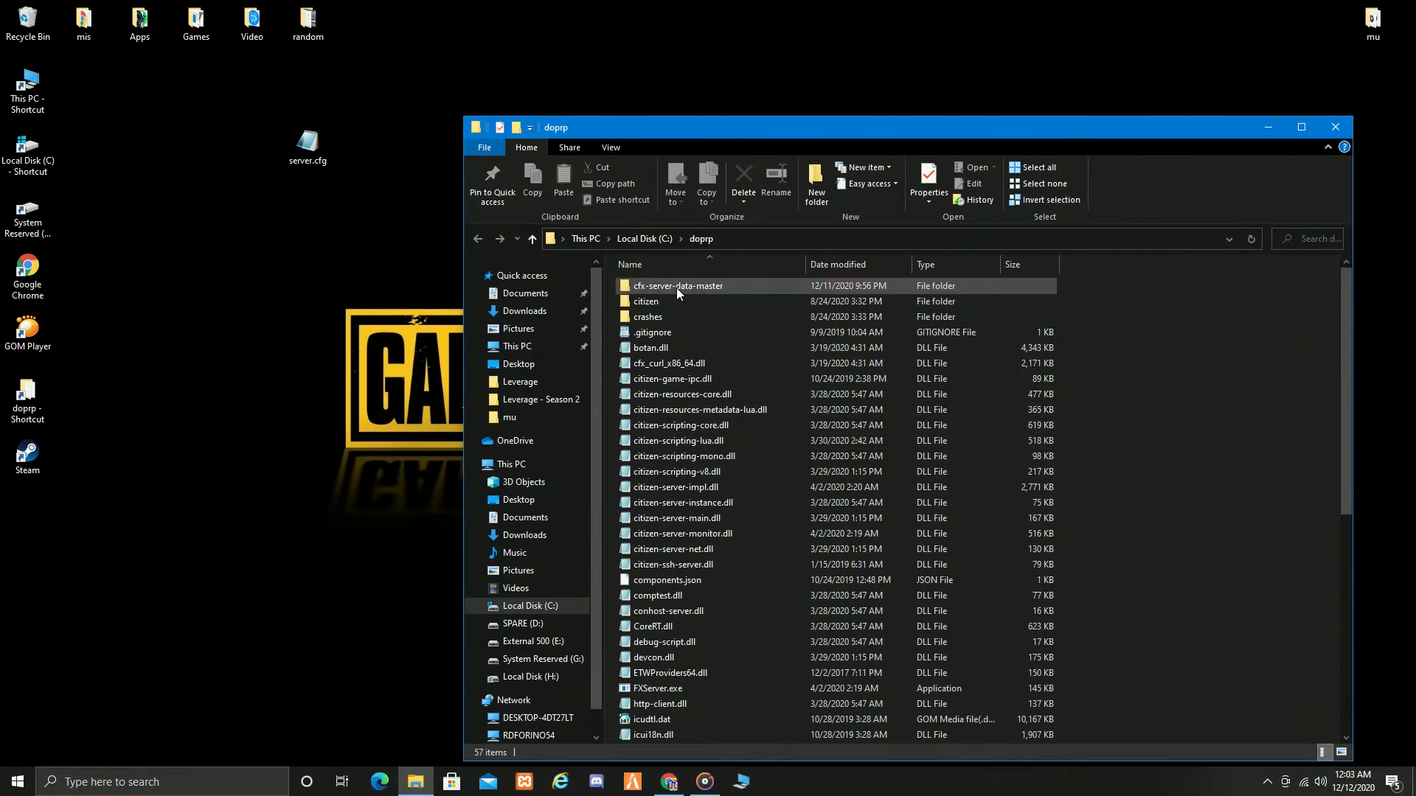
pyautogui.doubleClick(677, 289)
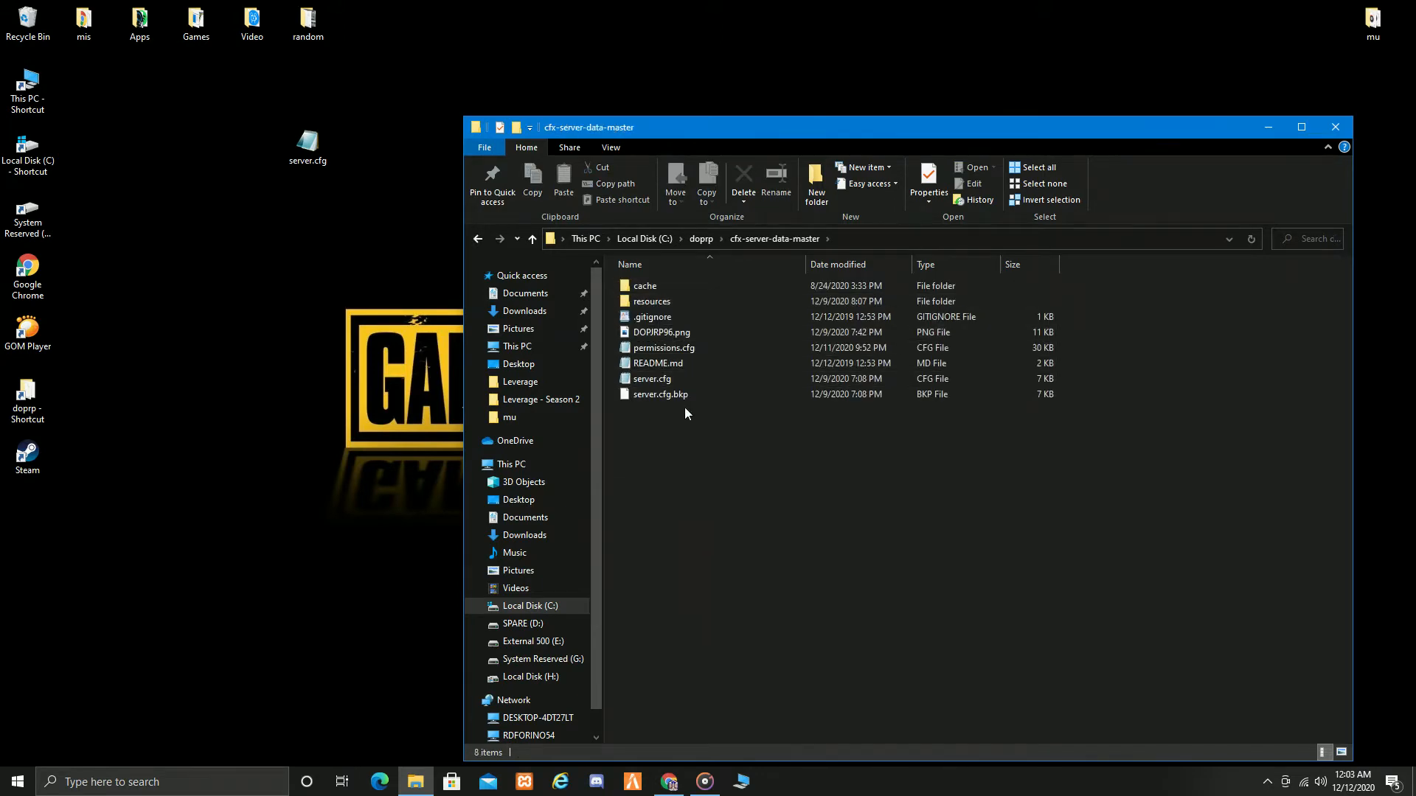
# Open the desktop copy of server.cfg in Notepad, review its settings from start to end, and minimize it.
pyautogui.click(315, 162)
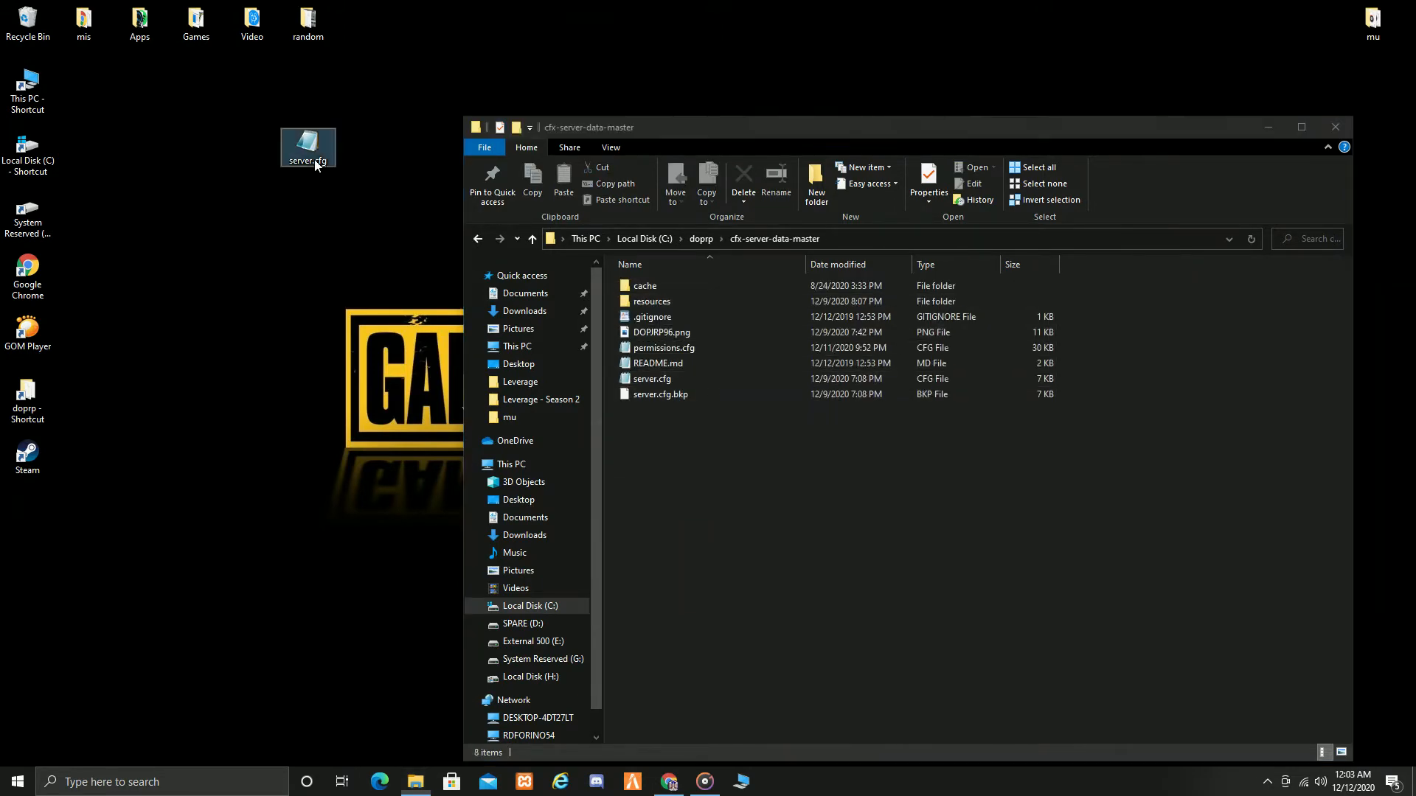
pyautogui.doubleClick(315, 164)
pyautogui.scroll(-3, 446, 340)
pyautogui.scroll(3, 445, 340)
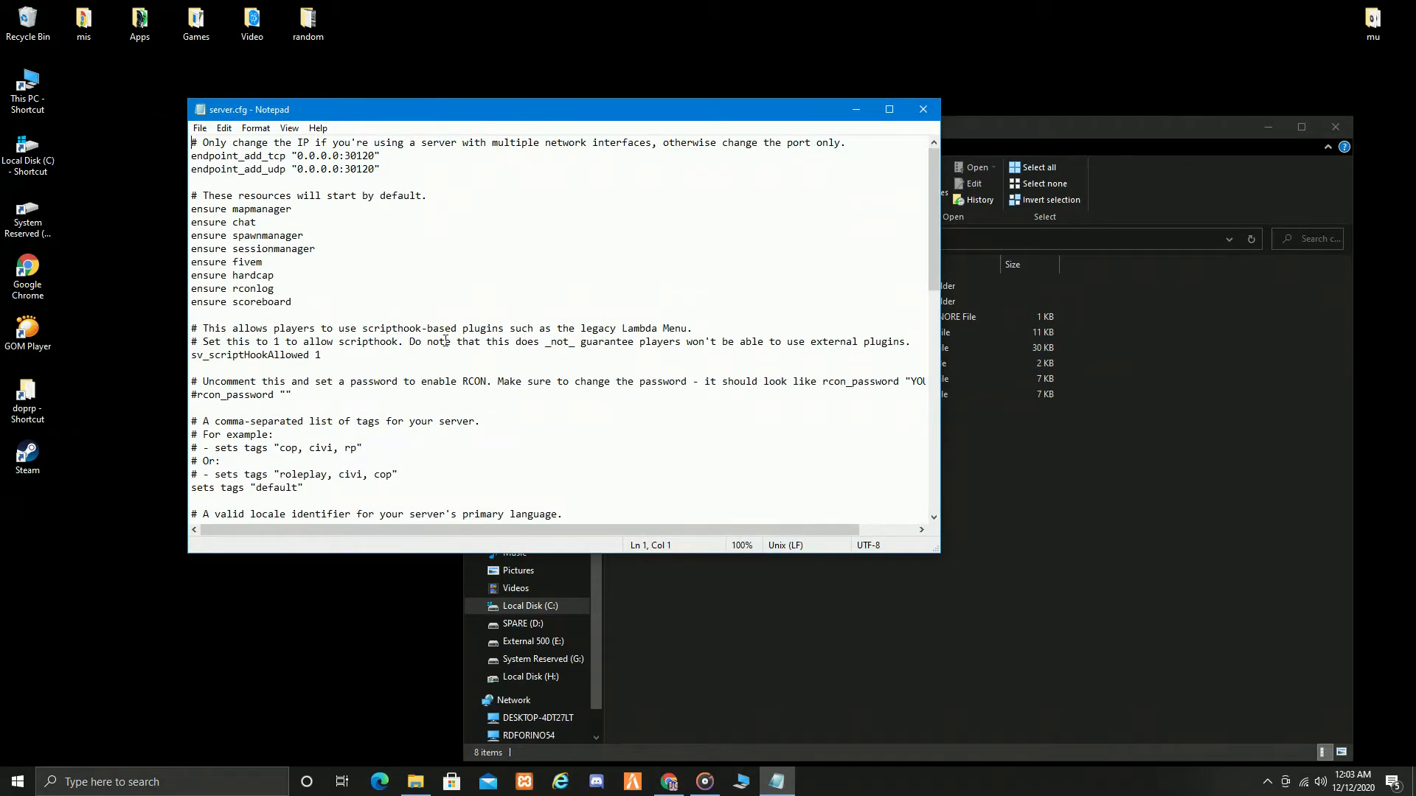
pyautogui.scroll(-14, 262, 213)
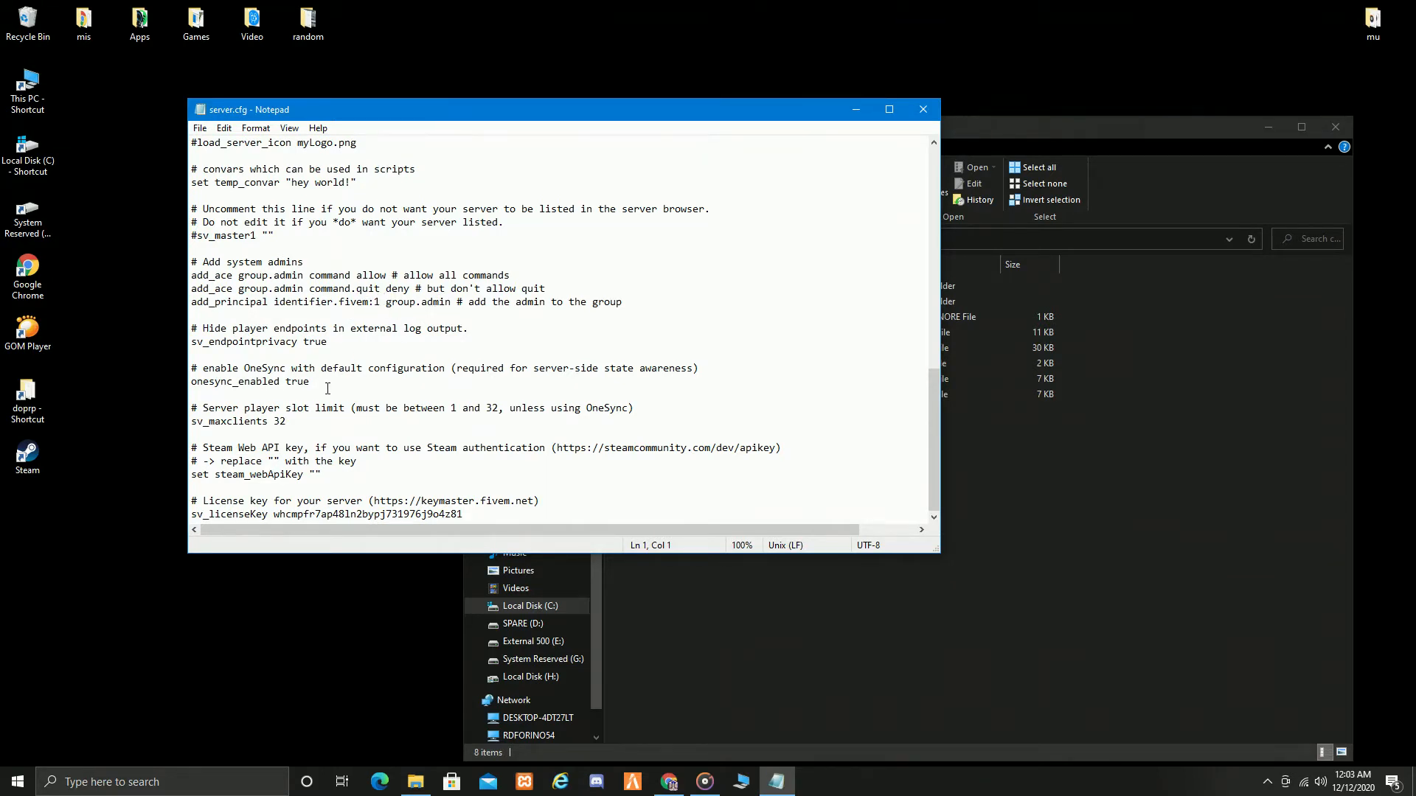
pyautogui.scroll(15, 425, 476)
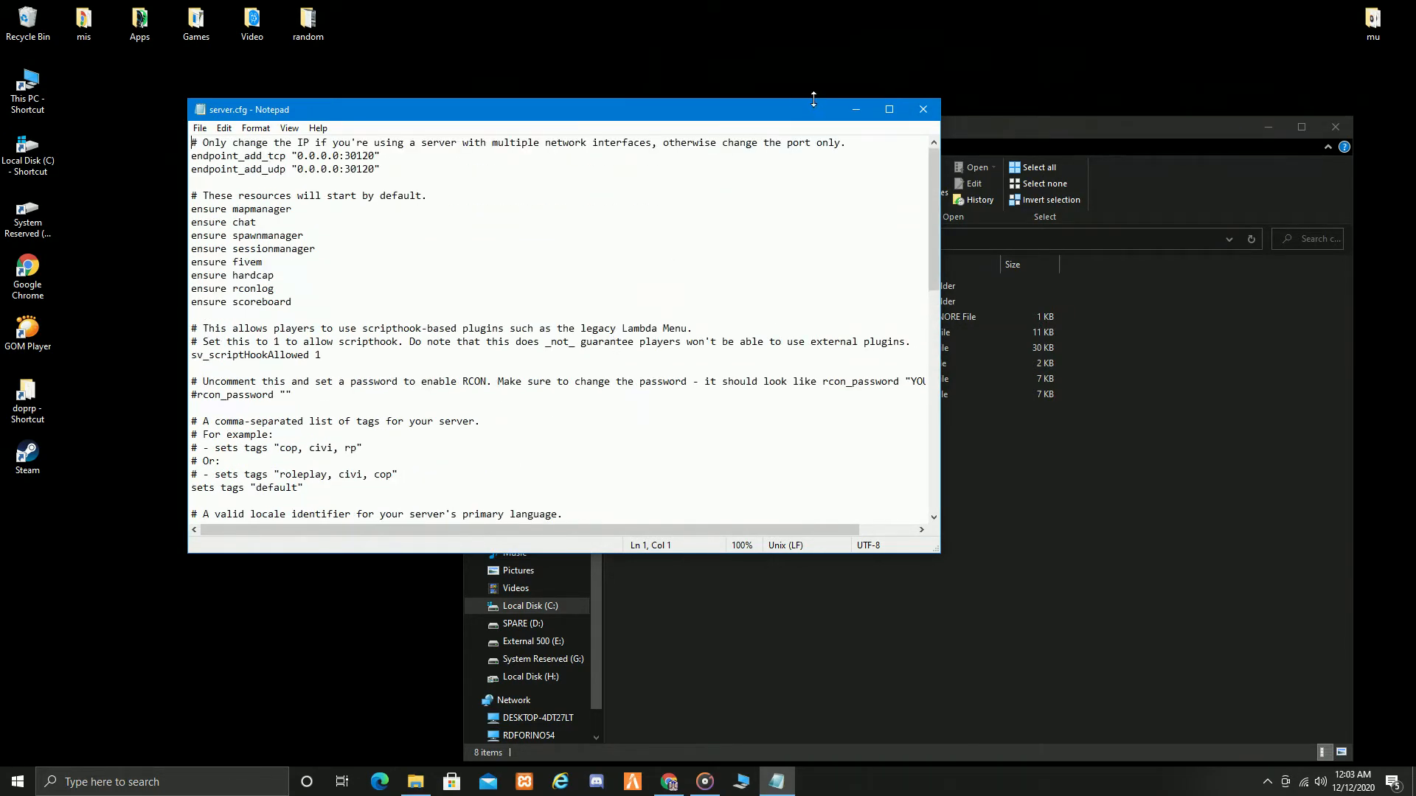
pyautogui.click(855, 109)
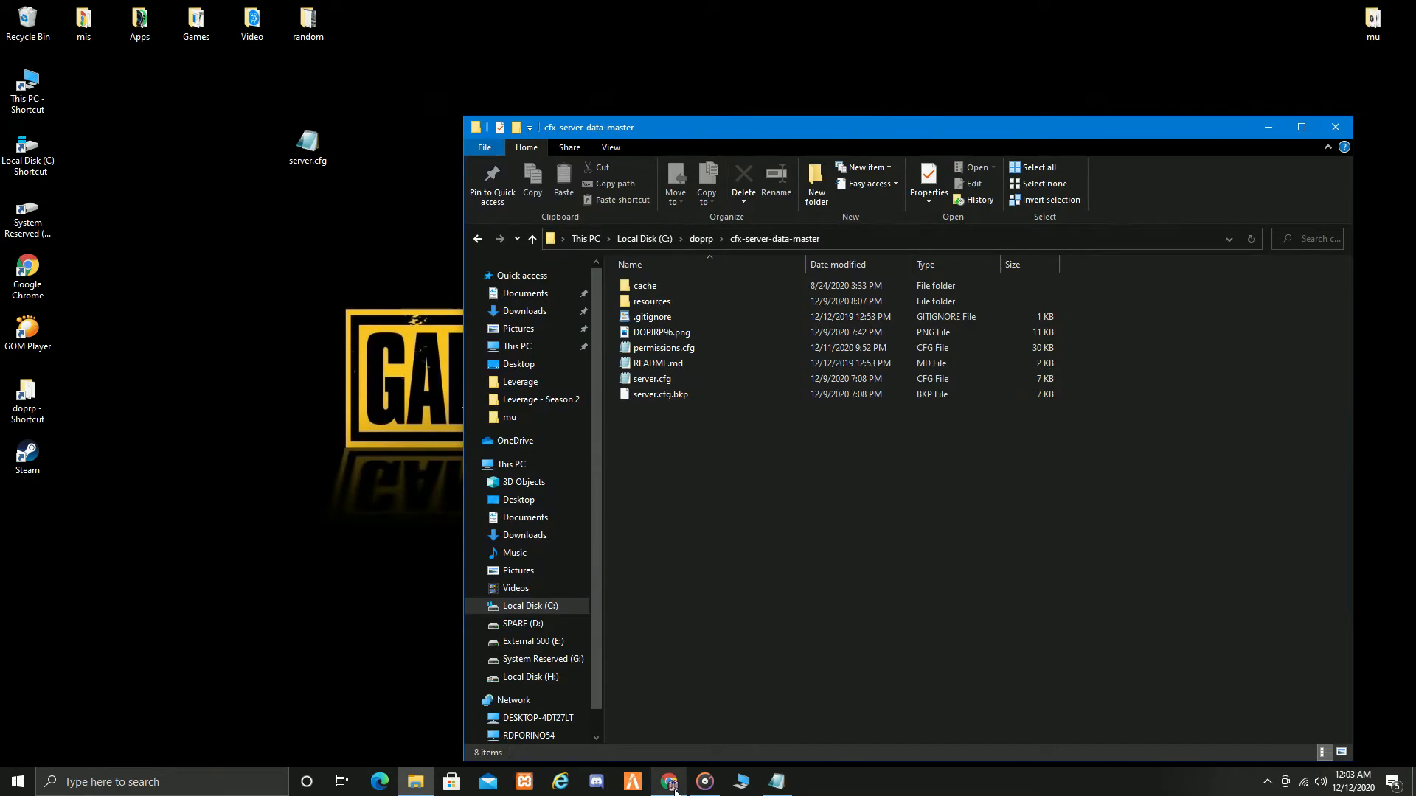
# Download vMenu-v3.3.1.zip from the GitHub release assets, open it in WinRAR, and dismiss the trial notification.
pyautogui.click(672, 784)
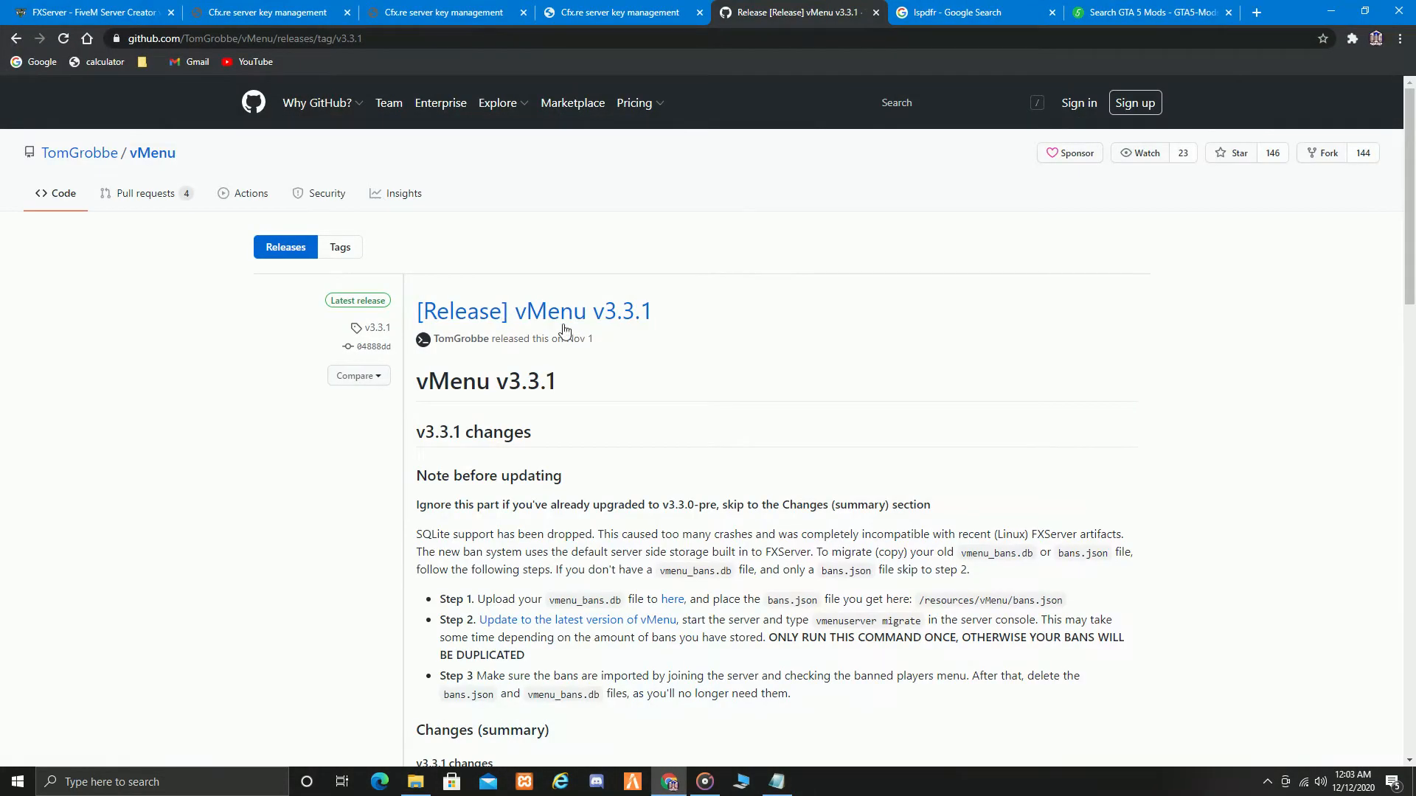
pyautogui.scroll(-3, 565, 330)
pyautogui.scroll(3, 516, 295)
pyautogui.scroll(-20, 585, 448)
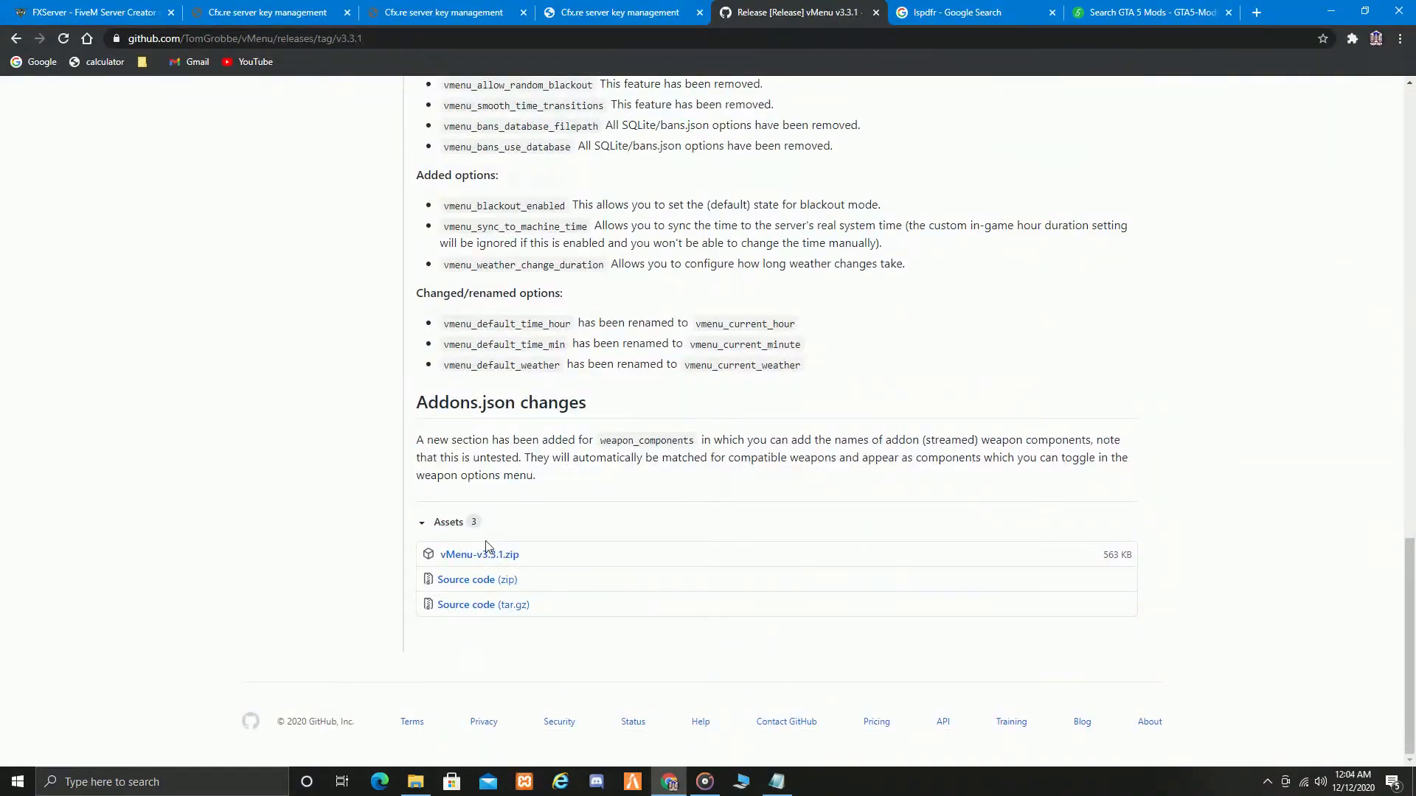
pyautogui.click(493, 558)
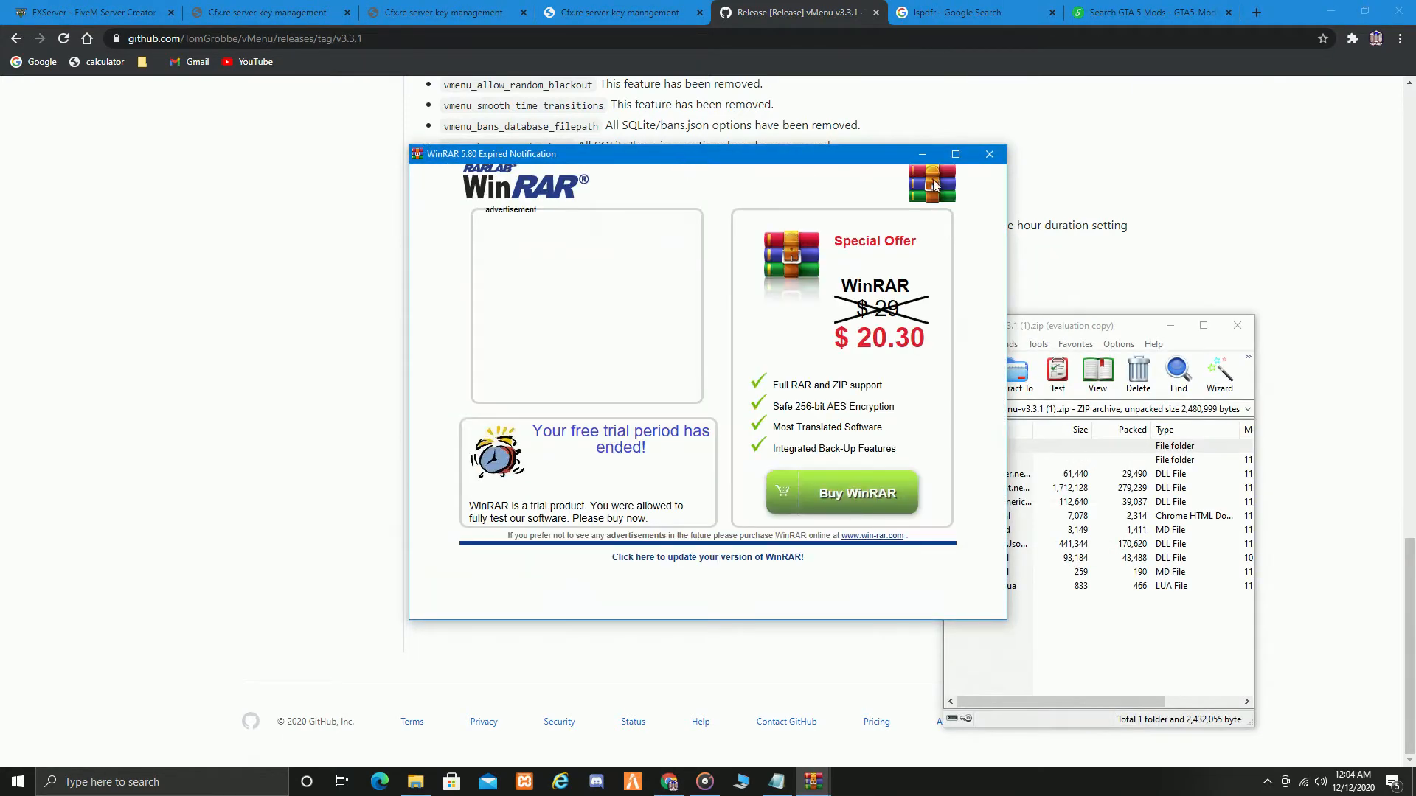
pyautogui.click(989, 154)
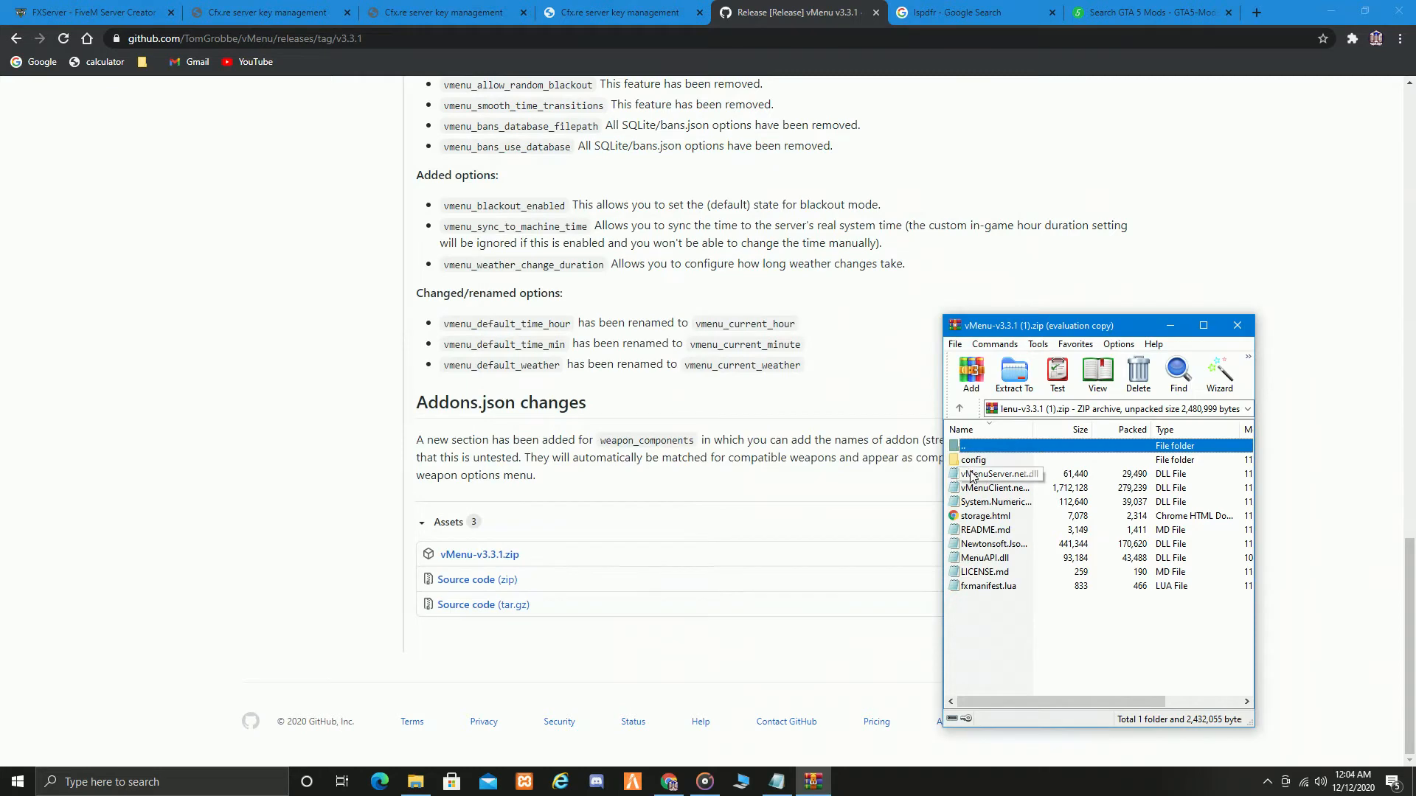
# Create a desktop folder named vMenu and merge it with the existing folder of that name.
pyautogui.click(1331, 13)
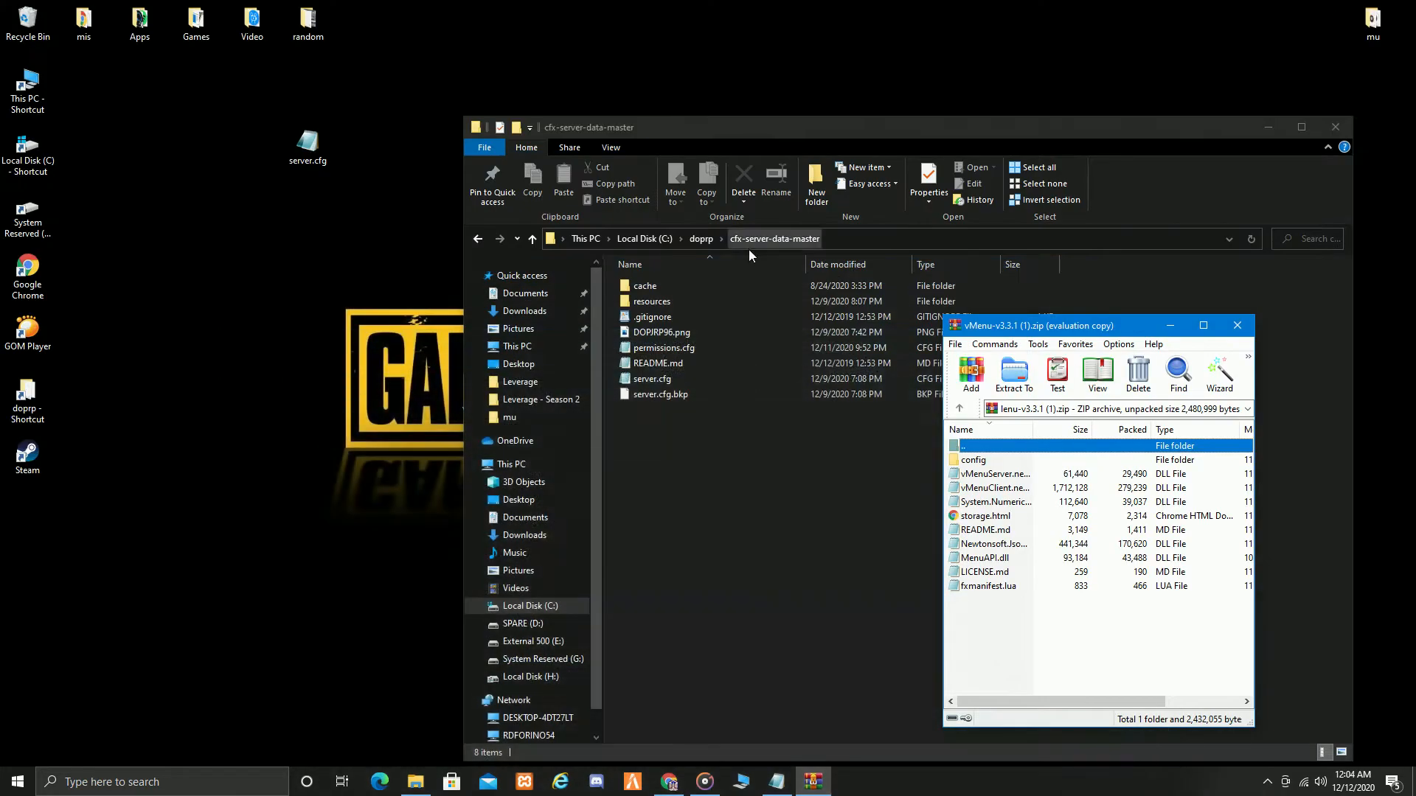
pyautogui.rightClick(379, 267)
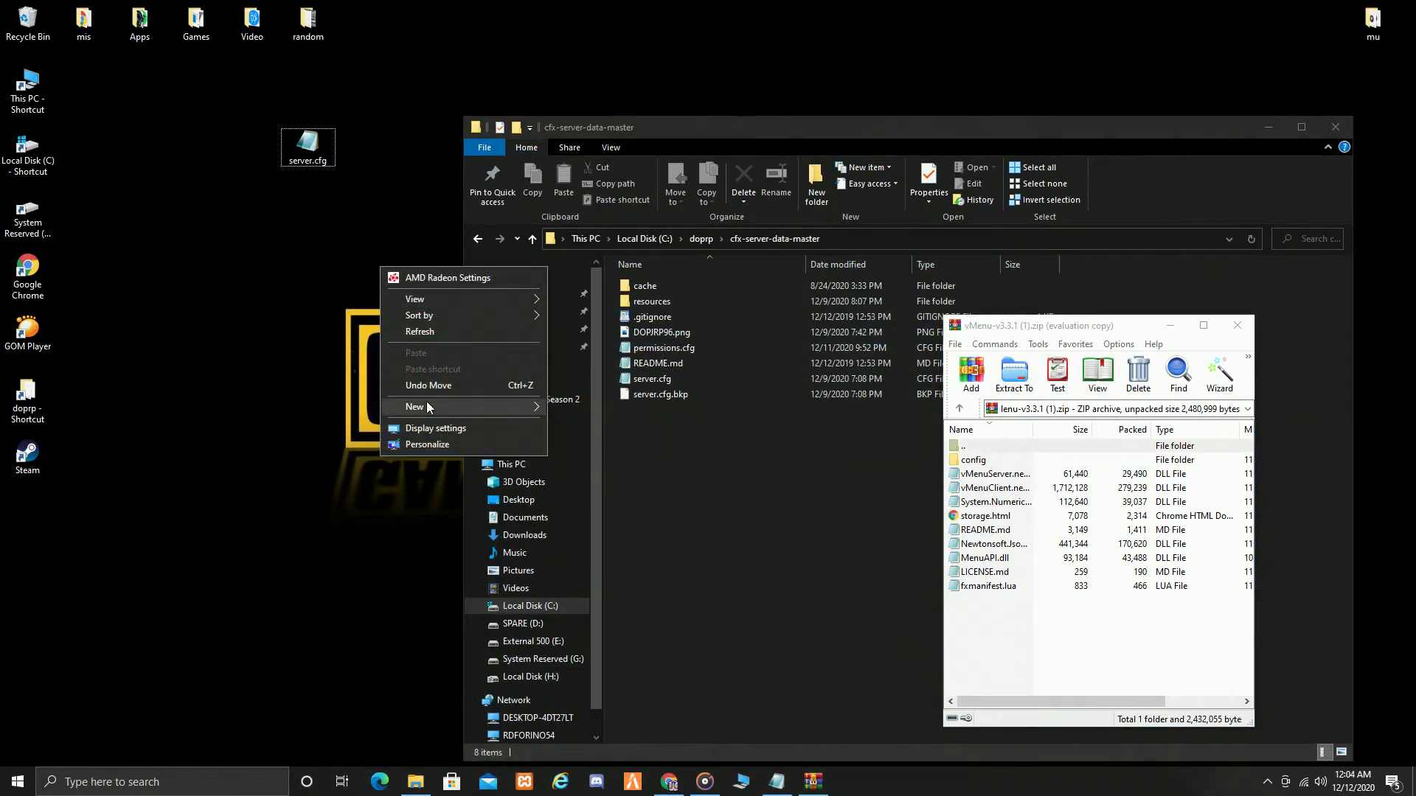
pyautogui.moveTo(430, 407)
pyautogui.click(595, 407)
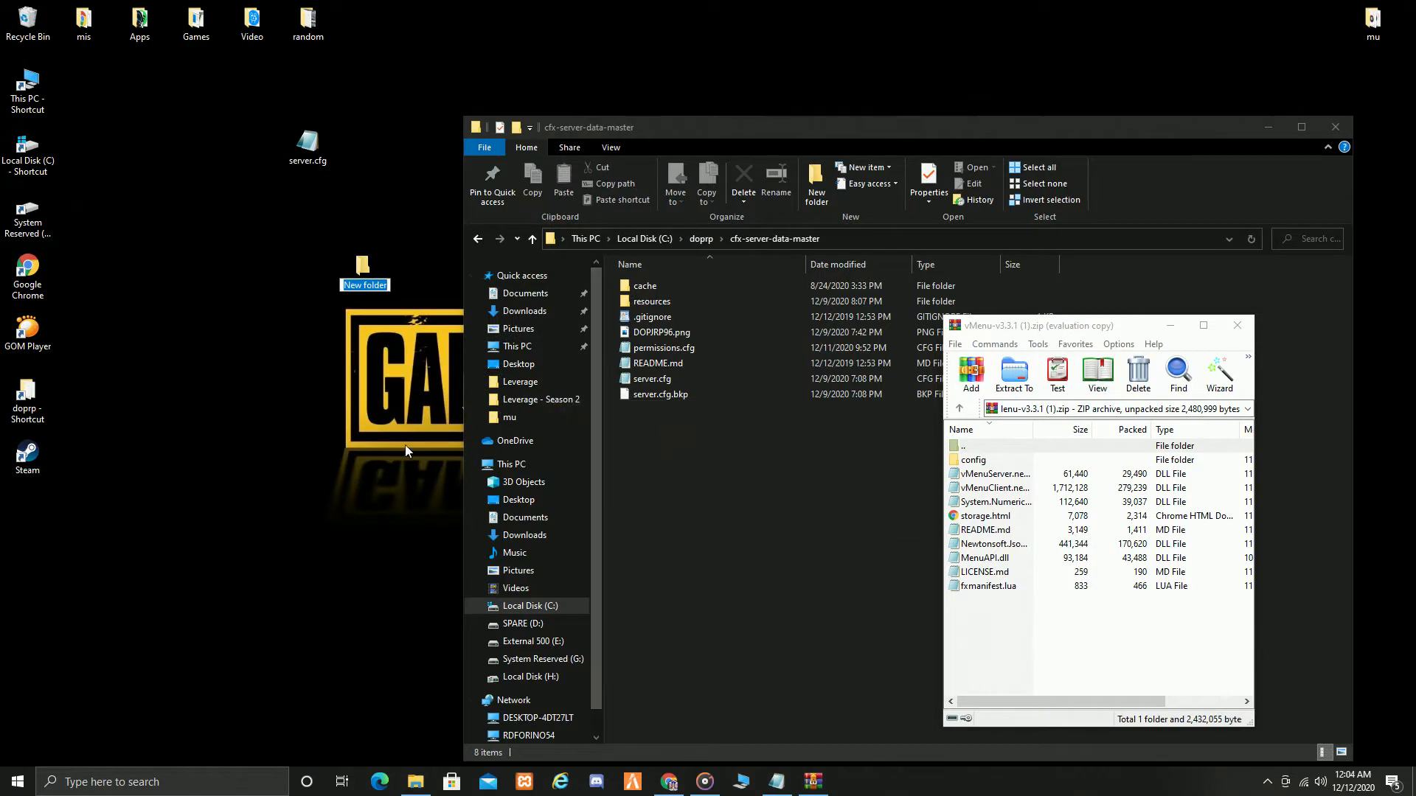
pyautogui.write('vMenu')
pyautogui.press('Return')
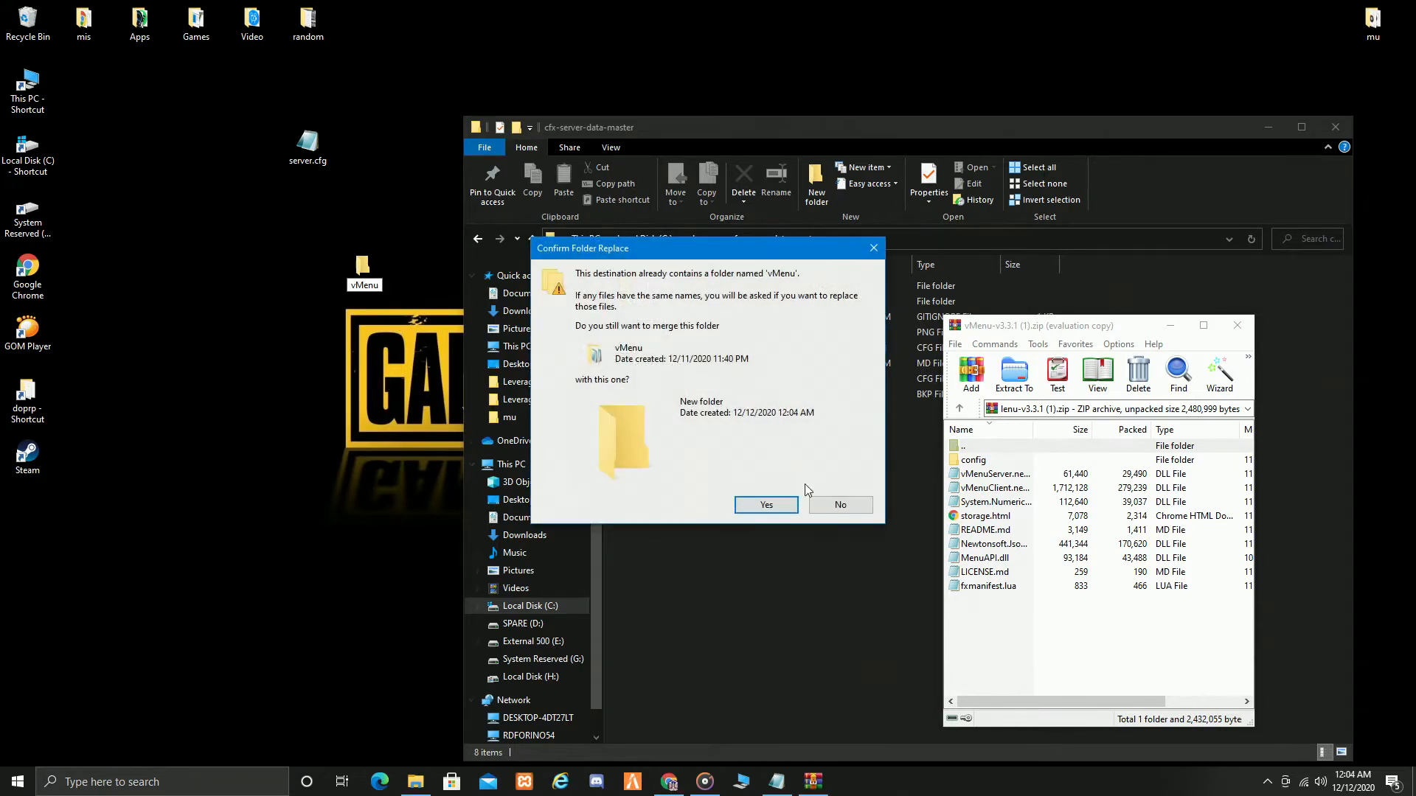
pyautogui.click(765, 504)
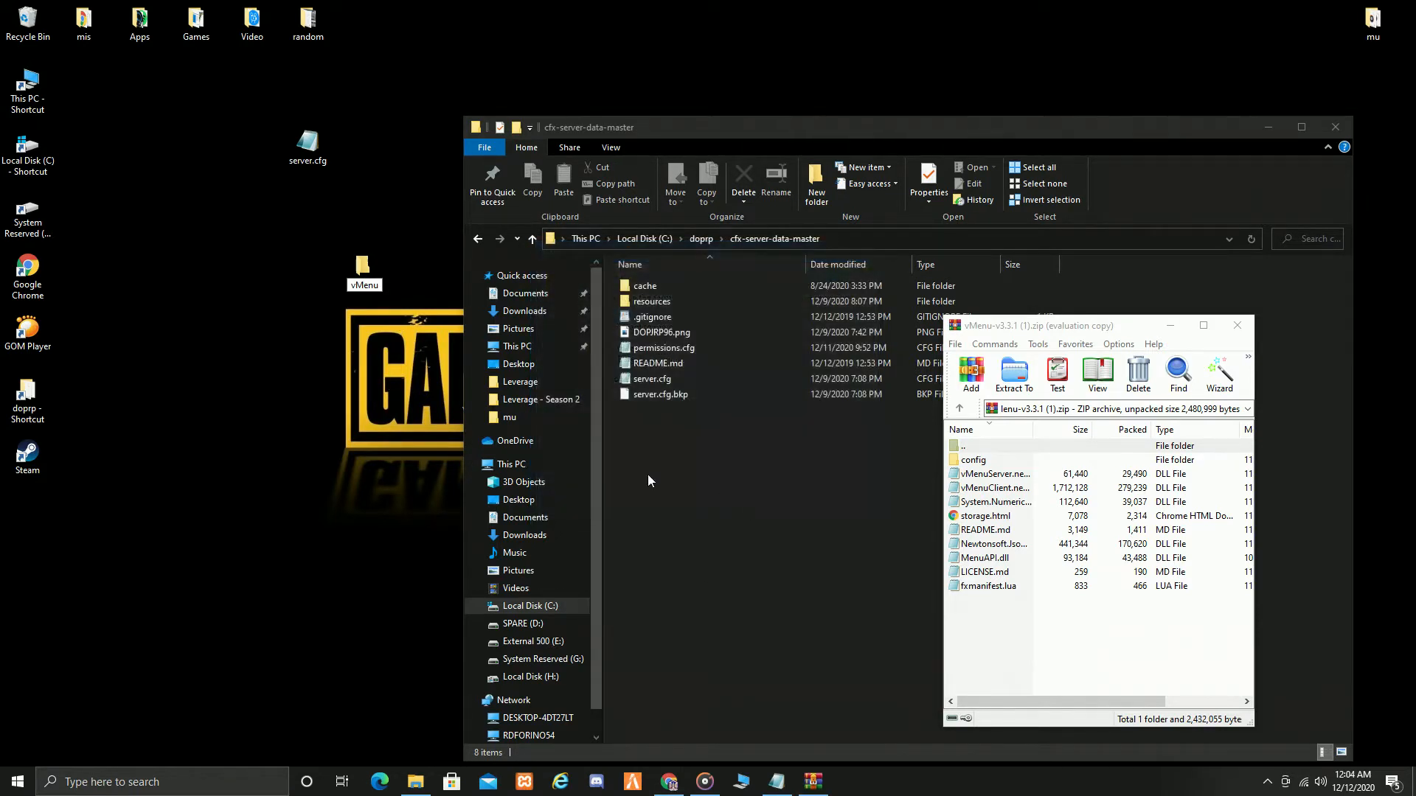
# Extract everything in the vMenu archive into the desktop vMenu folder, replacing the files with the same names.
pyautogui.moveTo(387, 378); pyautogui.dragTo(195, 283)
pyautogui.moveTo(629, 126); pyautogui.dragTo(851, 199)
pyautogui.moveTo(476, 391); pyautogui.dragTo(351, 228)
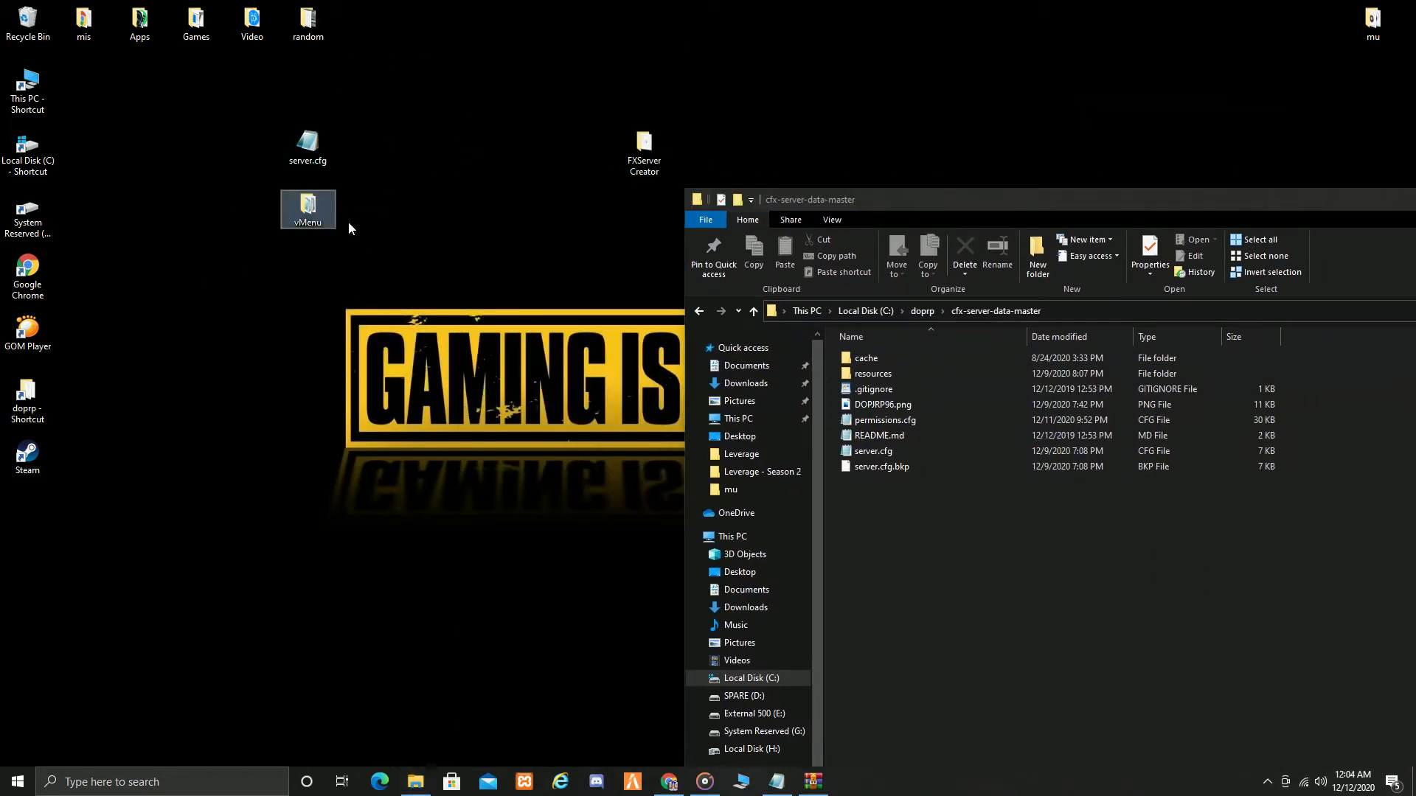
pyautogui.moveTo(837, 199); pyautogui.dragTo(436, 600)
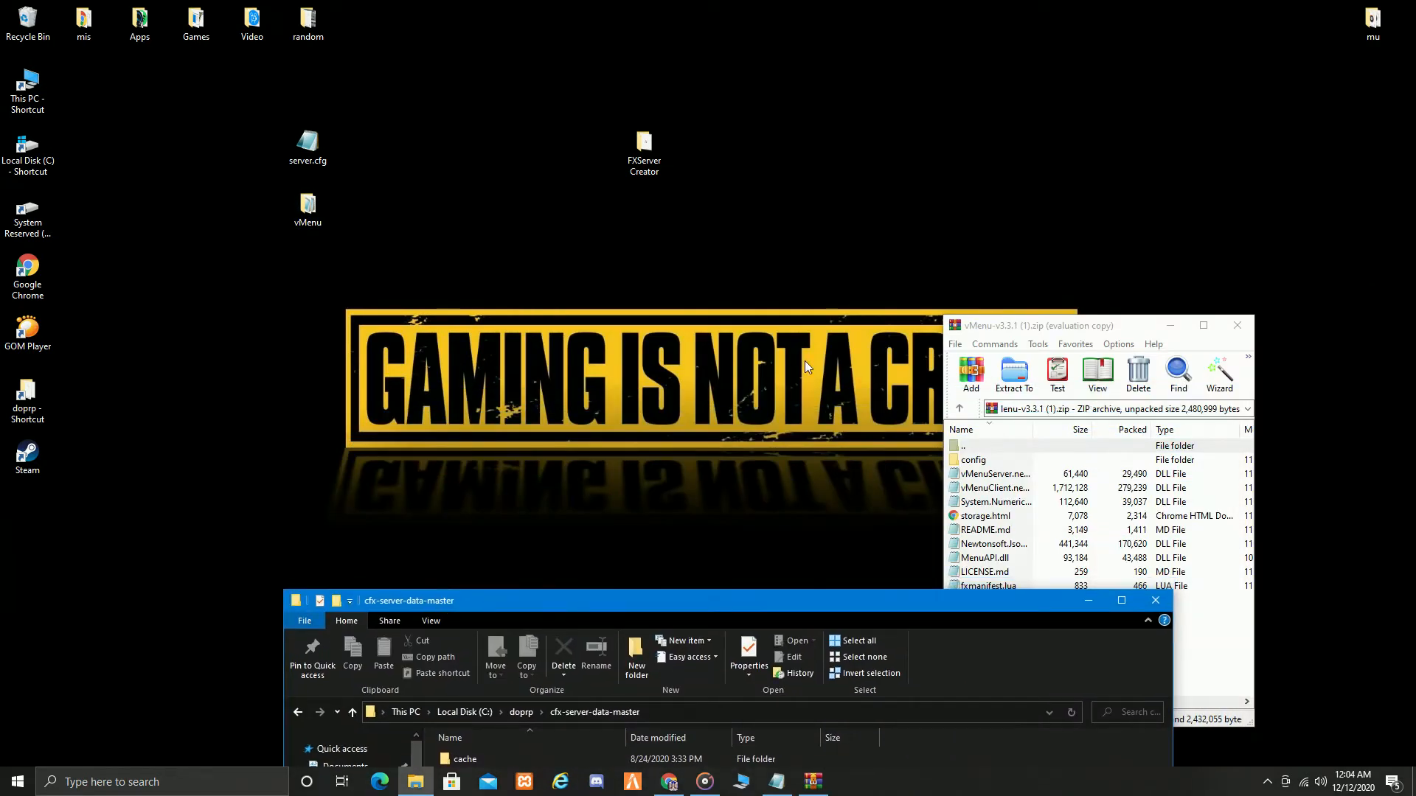
pyautogui.moveTo(985, 333); pyautogui.dragTo(871, 114)
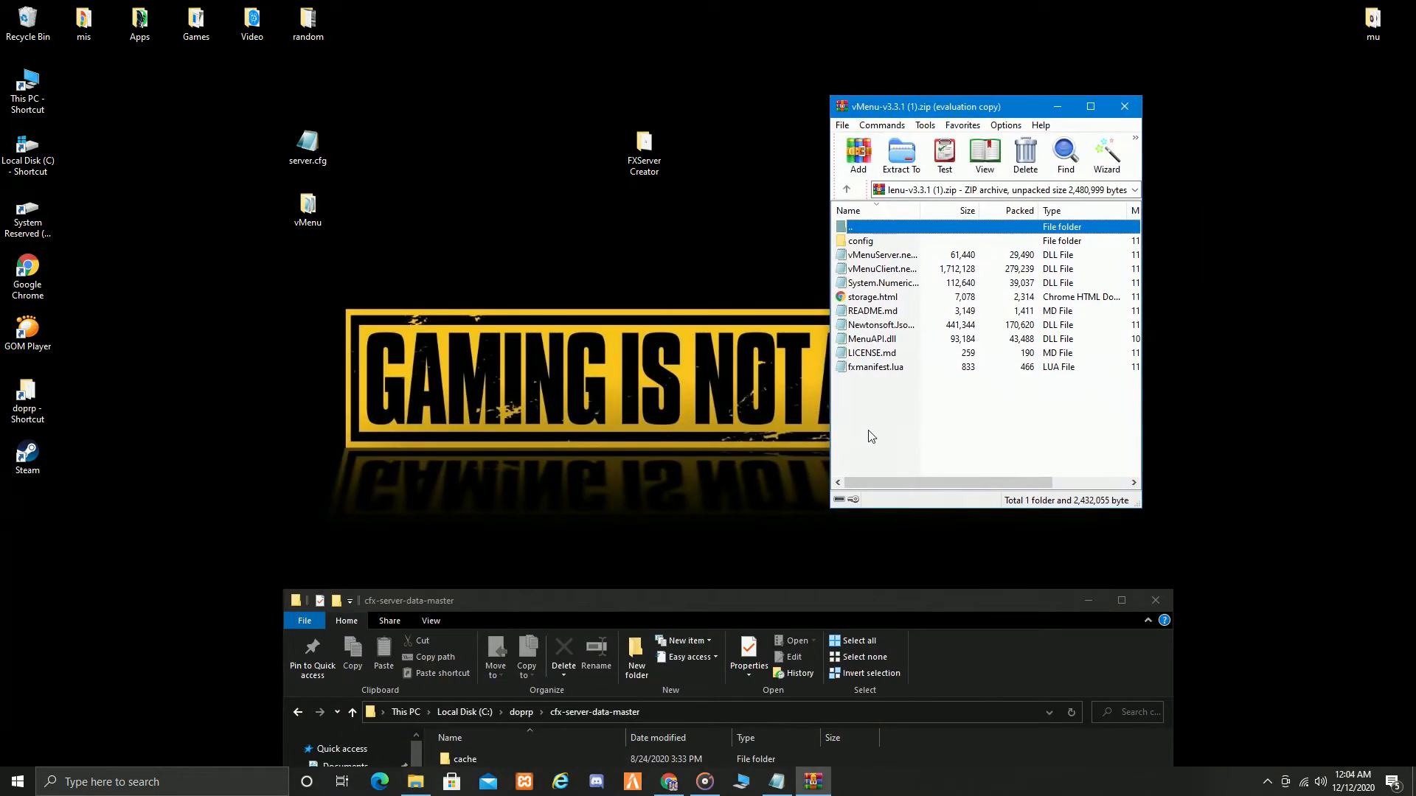
pyautogui.moveTo(868, 392); pyautogui.dragTo(313, 213)
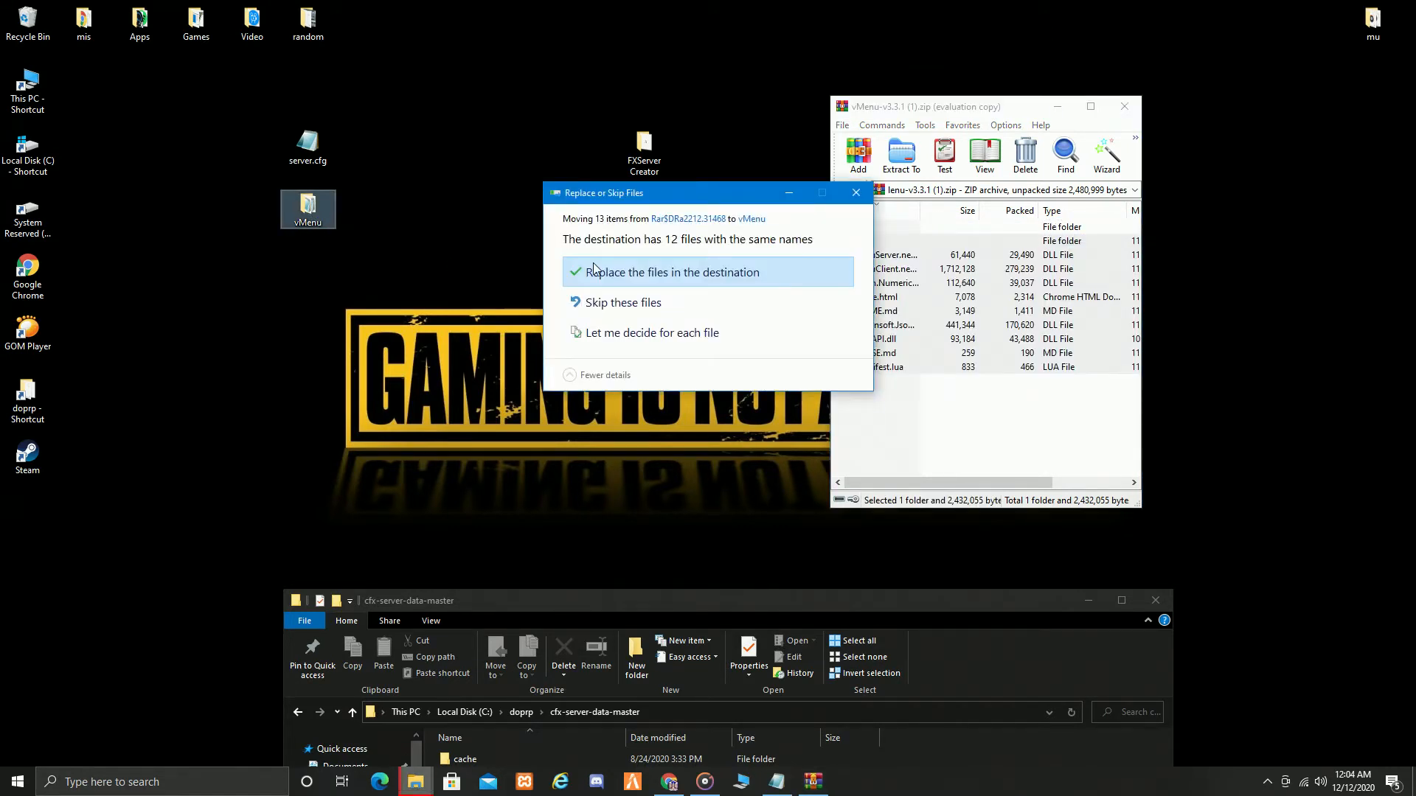
pyautogui.click(592, 271)
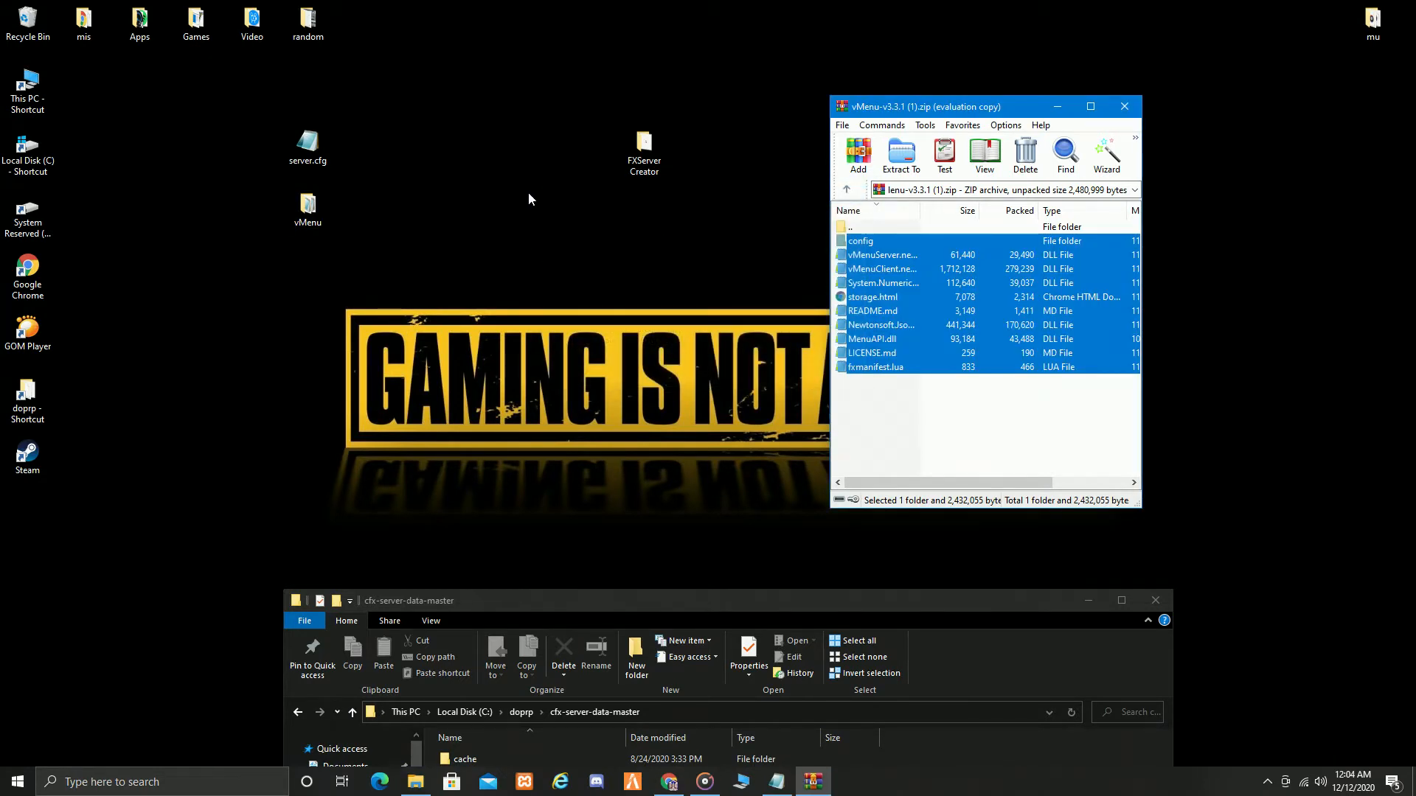
# Open the resources folder inside doprp's cfx-server-data-master and look through its resource folders down to vMenu.
pyautogui.moveTo(581, 602); pyautogui.dragTo(684, 289)
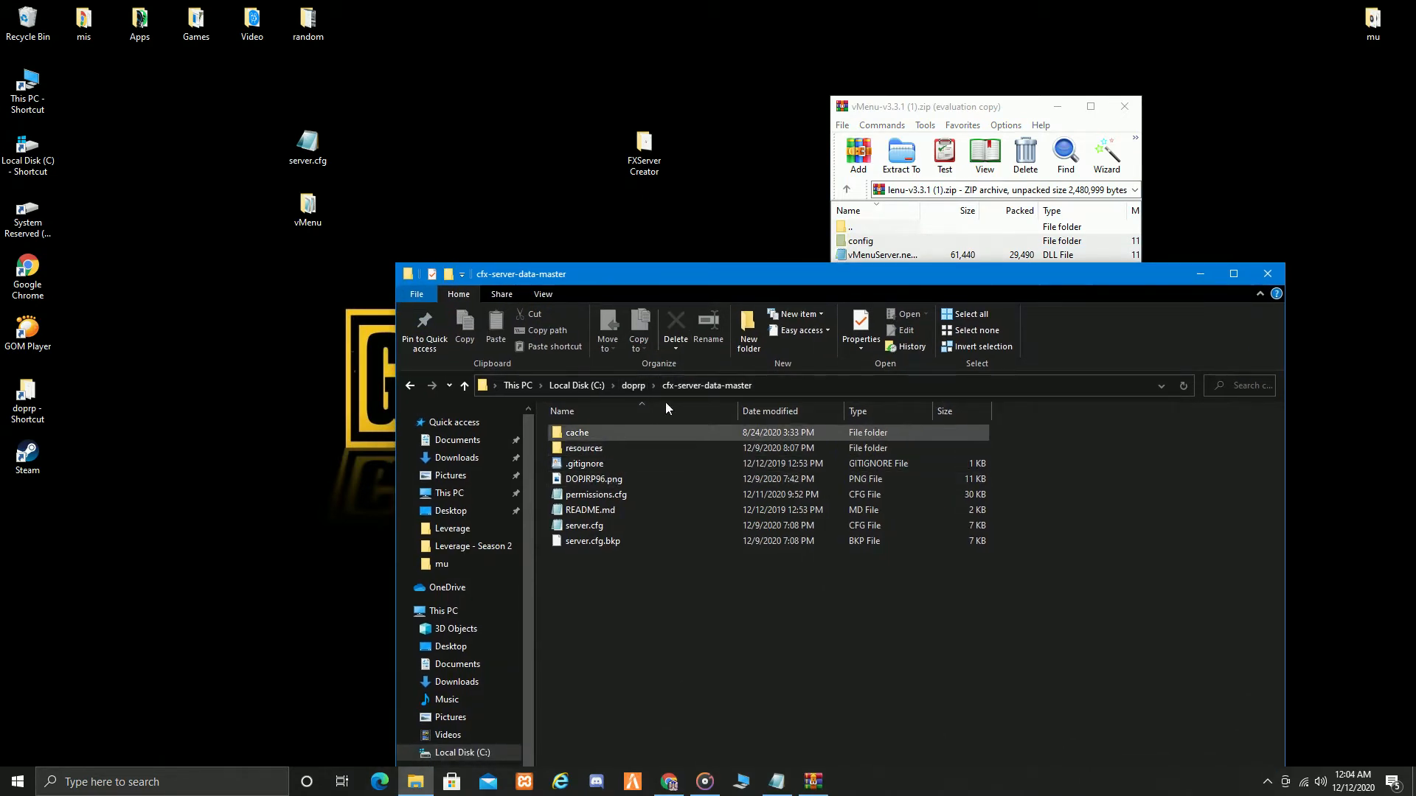
pyautogui.click(632, 386)
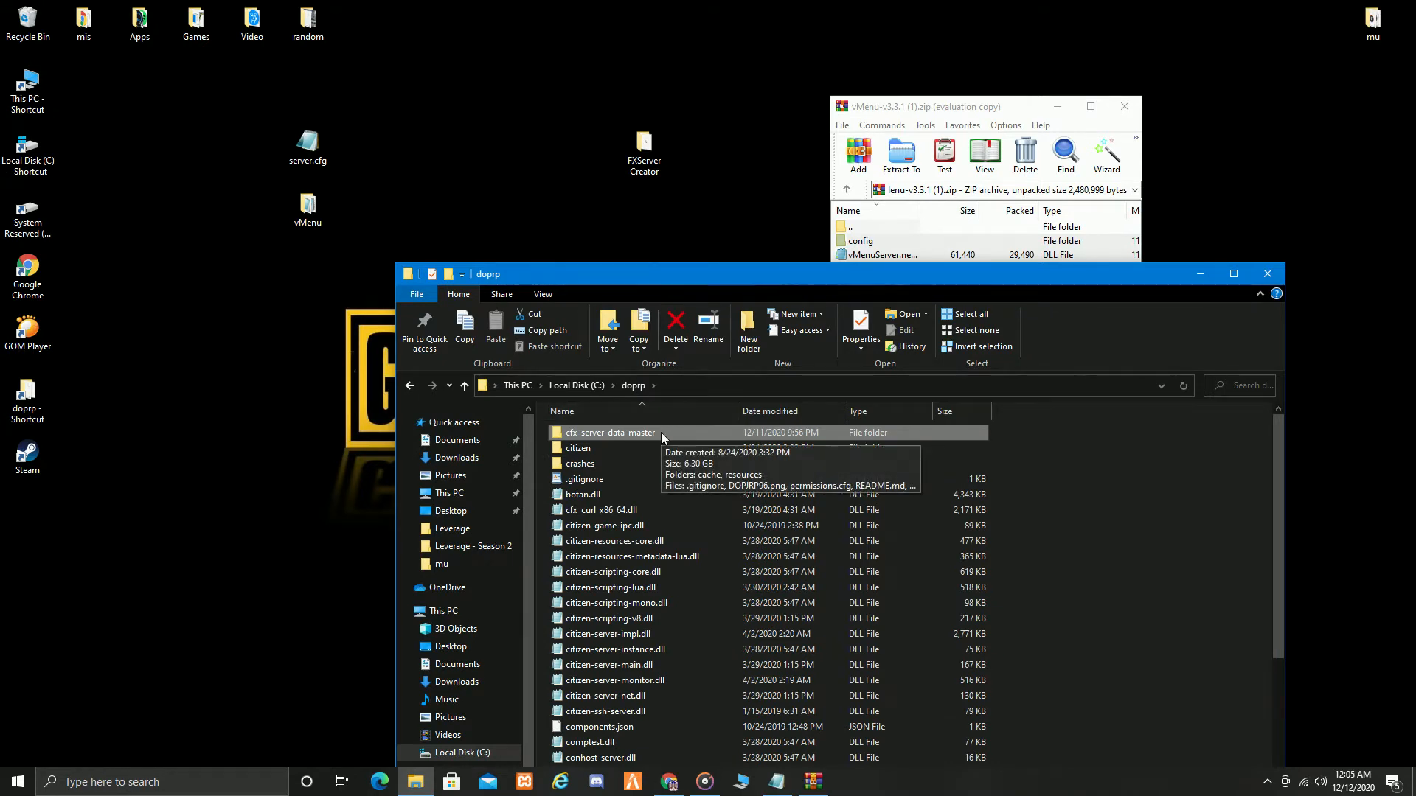
pyautogui.doubleClick(661, 432)
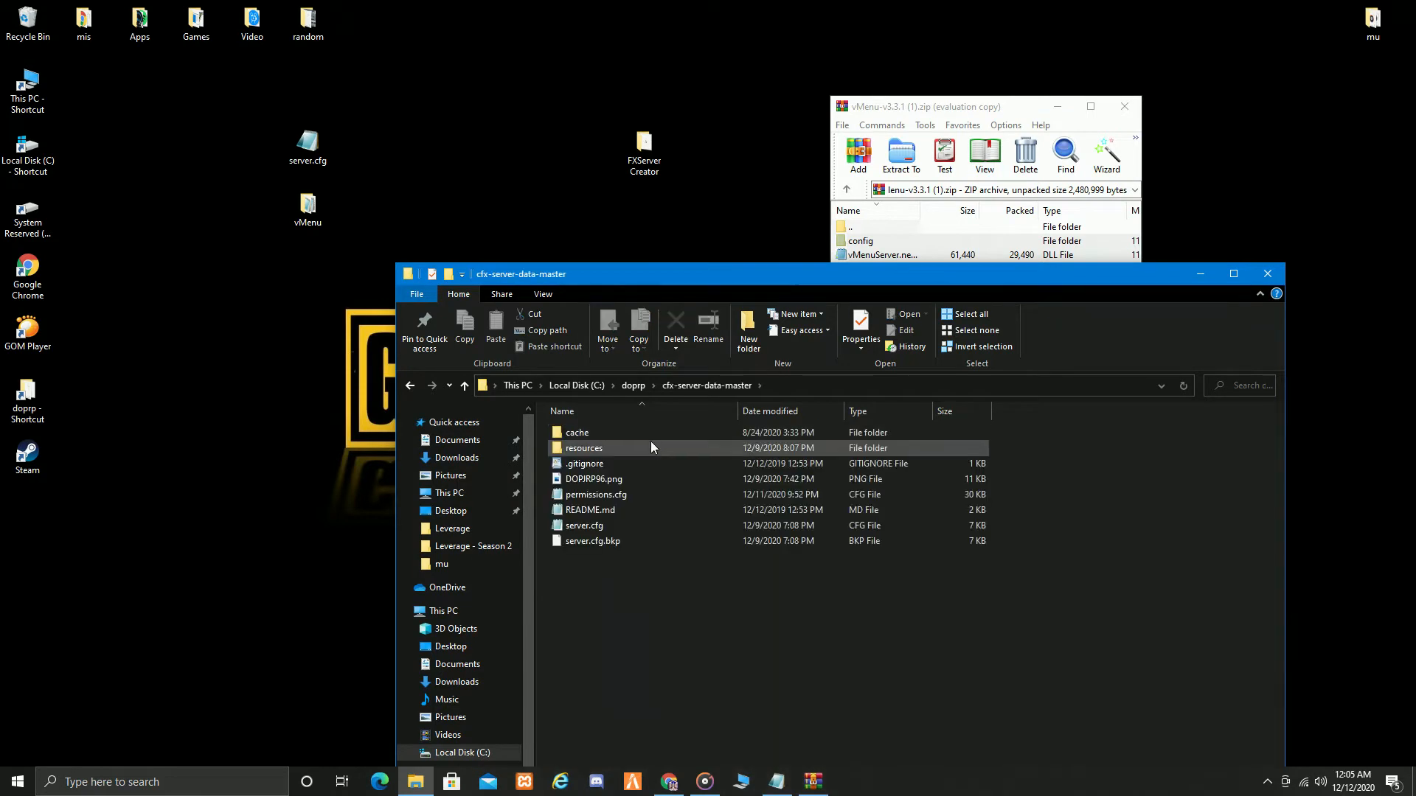
pyautogui.doubleClick(651, 446)
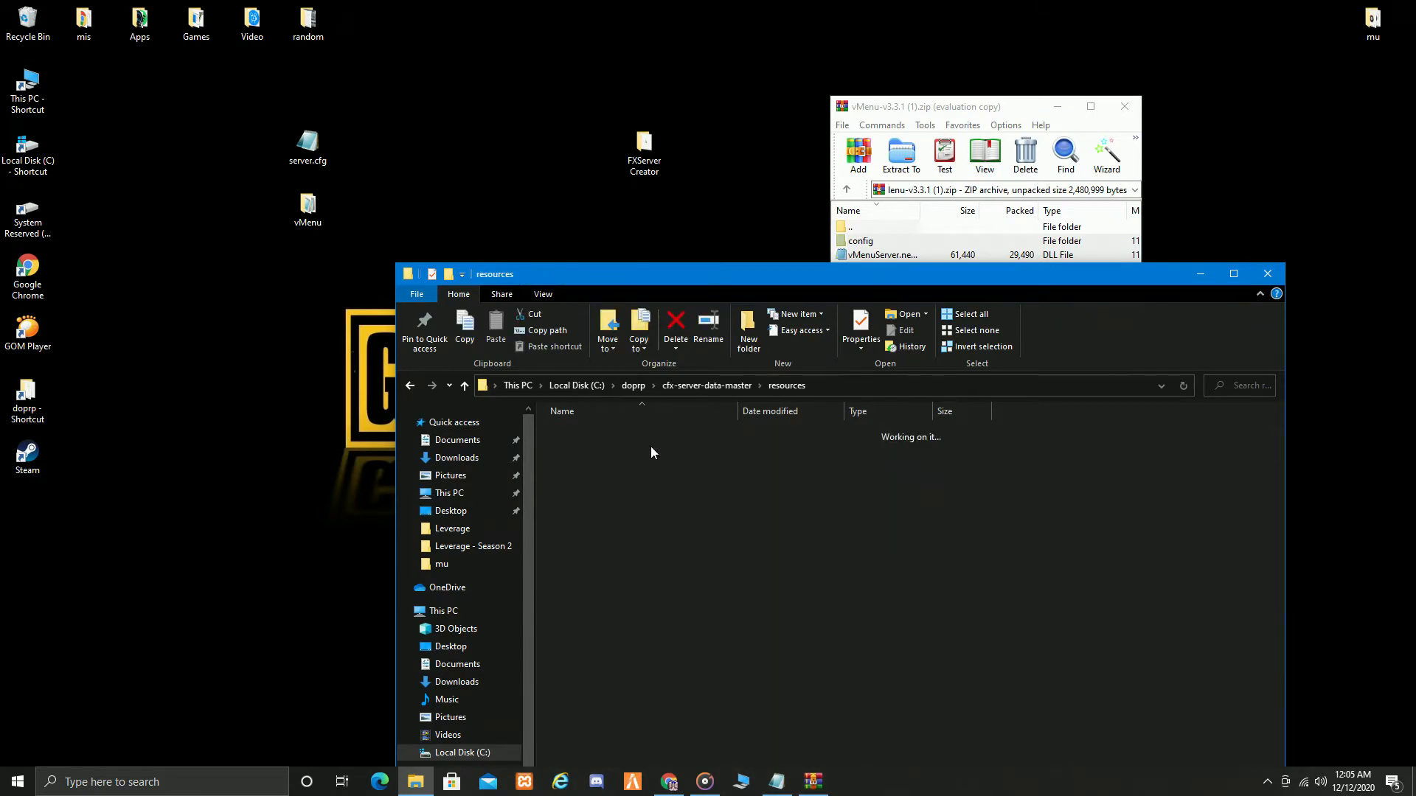
pyautogui.moveTo(313, 225)
pyautogui.mouseDown()
pyautogui.moveTo(885, 649)
pyautogui.moveTo(1146, 519)
pyautogui.moveTo(641, 453)
pyautogui.moveTo(291, 249)
pyautogui.moveTo(302, 230)
pyautogui.mouseUp()
pyautogui.scroll(-5, 816, 489)
pyautogui.scroll(-20, 816, 488)
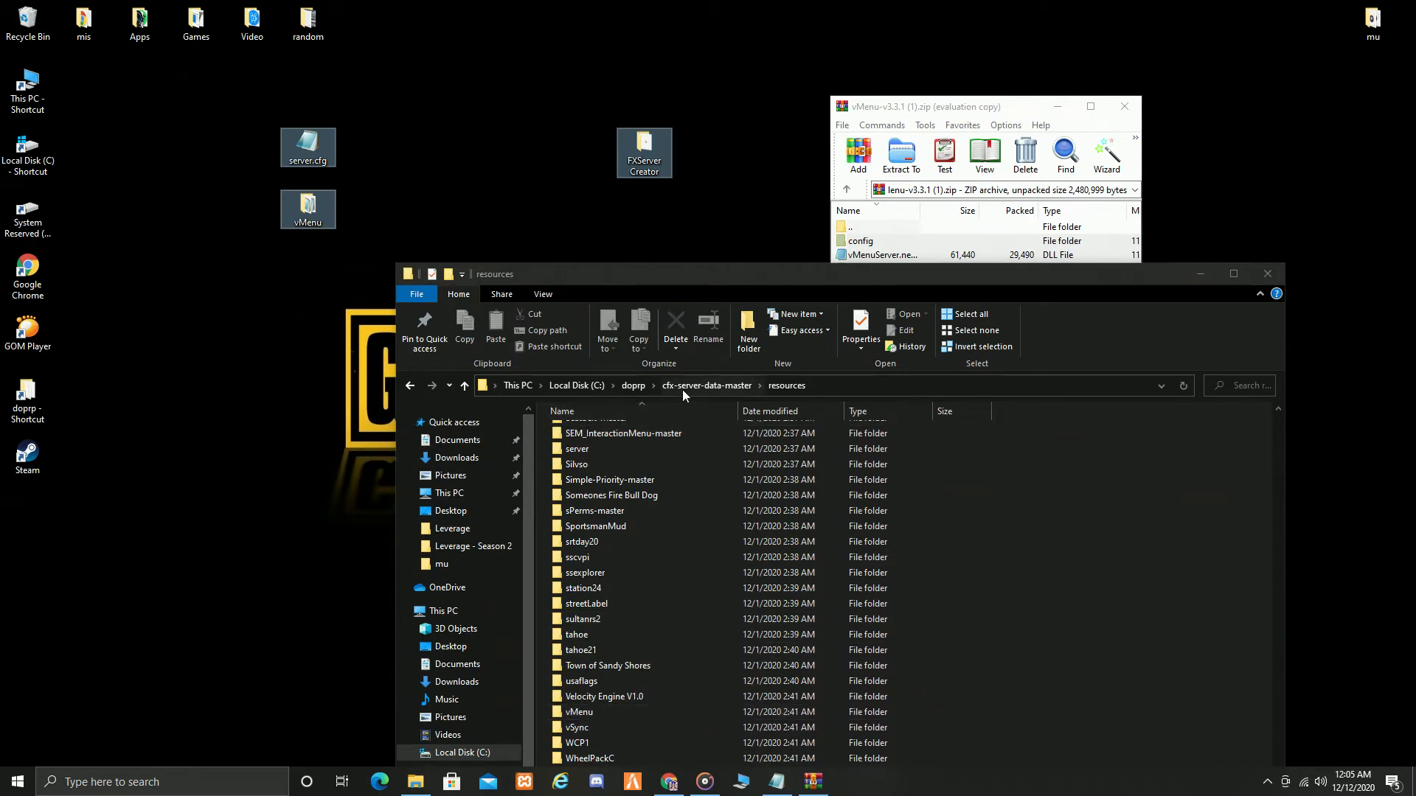
# Return to the cfx-server-data-master folder and open its server.cfg in Notepad.
pyautogui.click(706, 386)
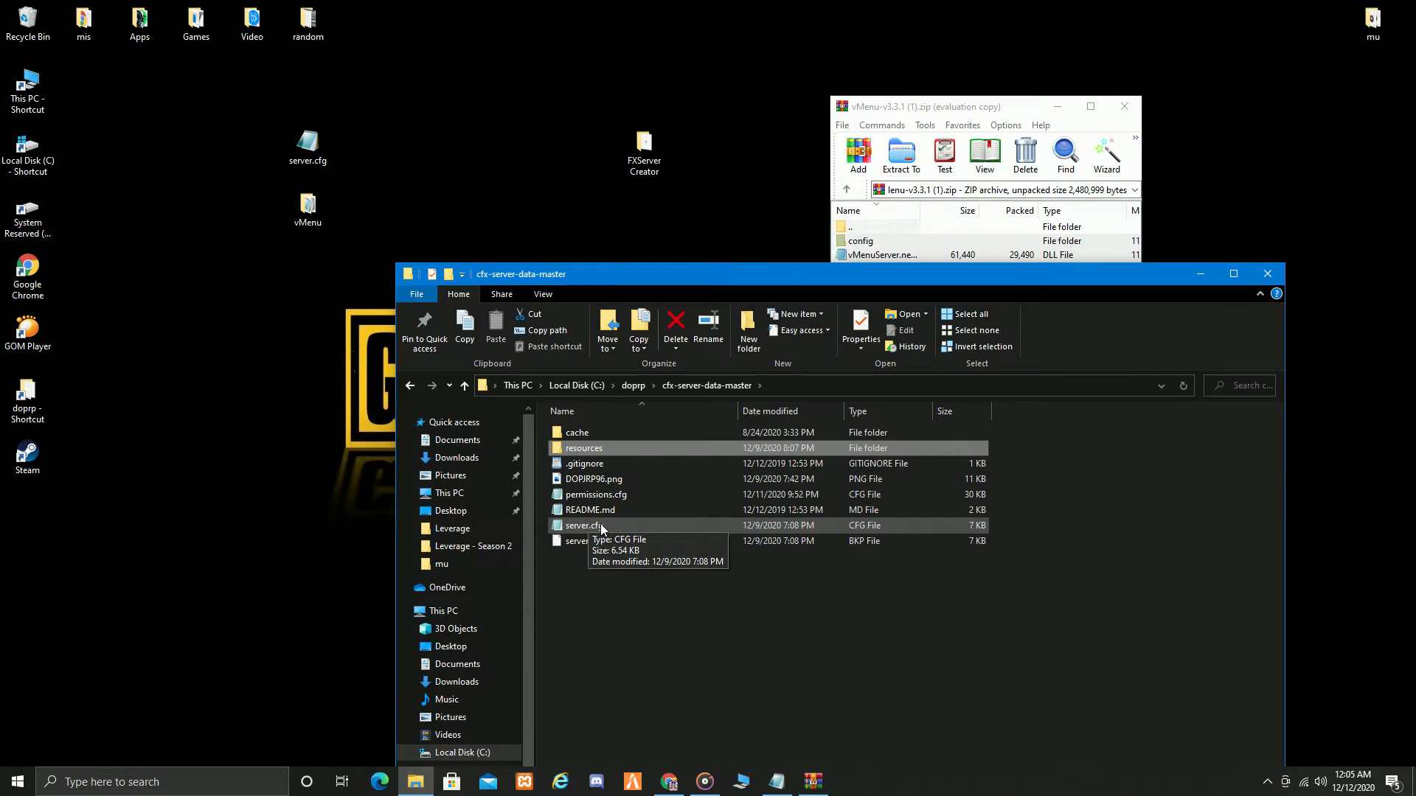
pyautogui.doubleClick(606, 524)
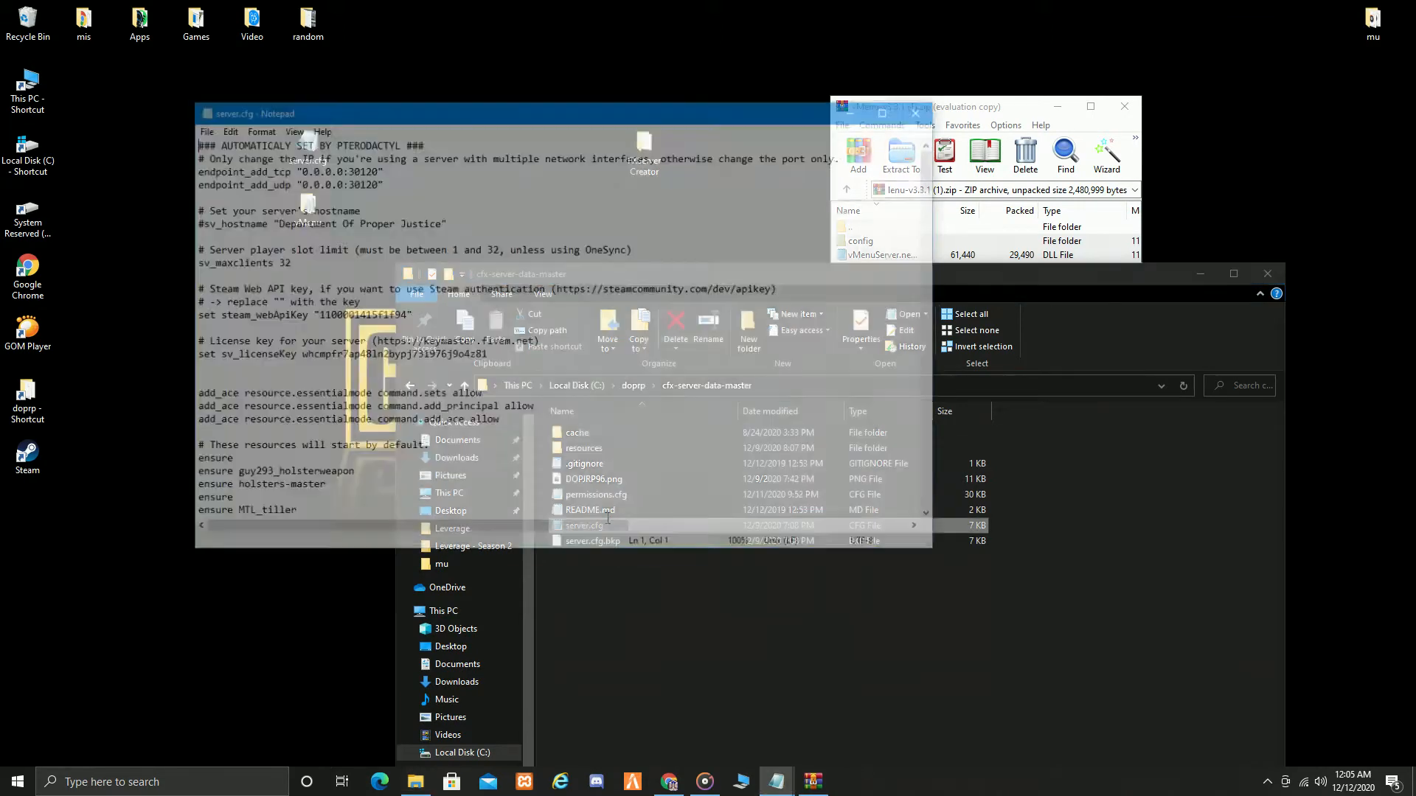
# Complete the empty ensure line above MTL_tiller in server.cfg with vMenu, and close the file without saving.
pyautogui.scroll(-5, 407, 305)
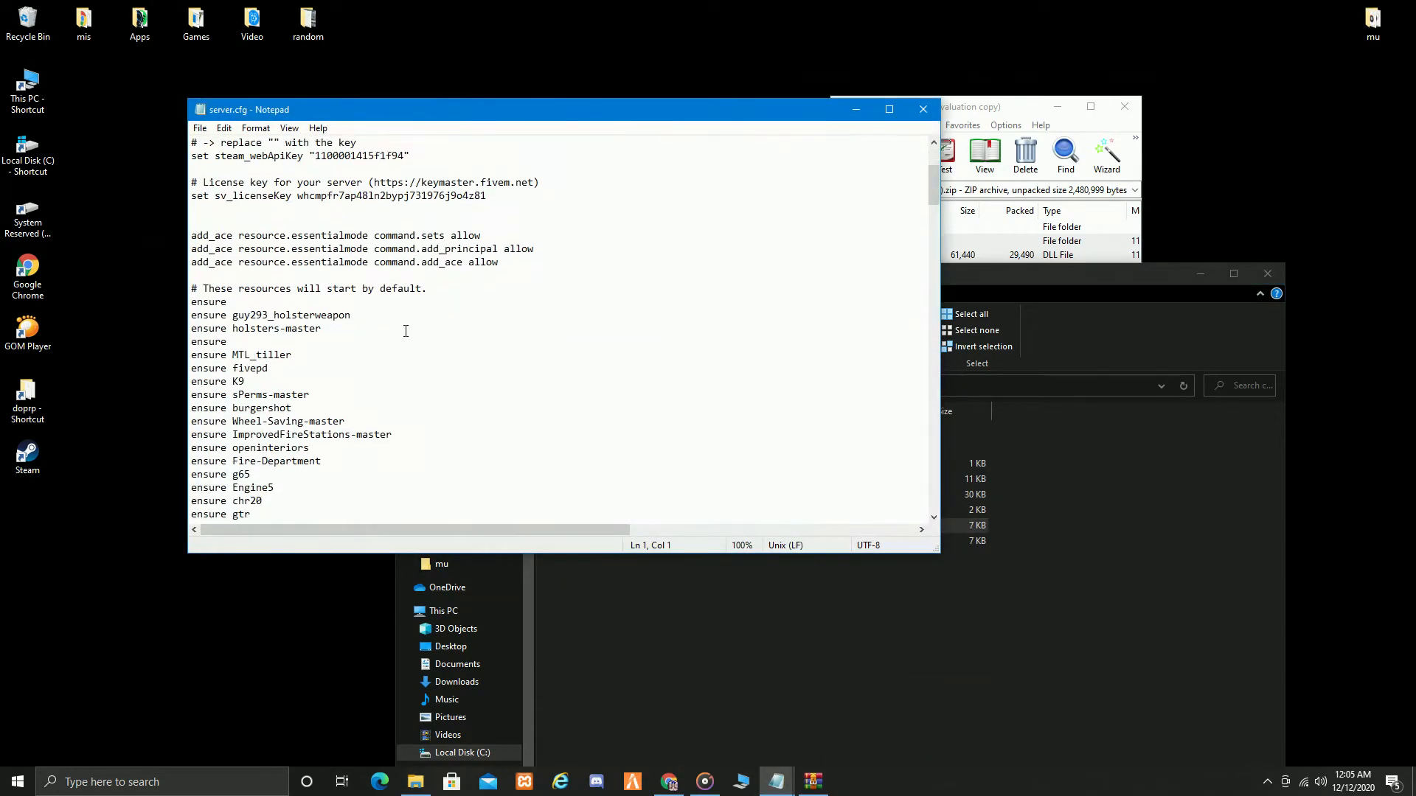
pyautogui.scroll(-2, 406, 324)
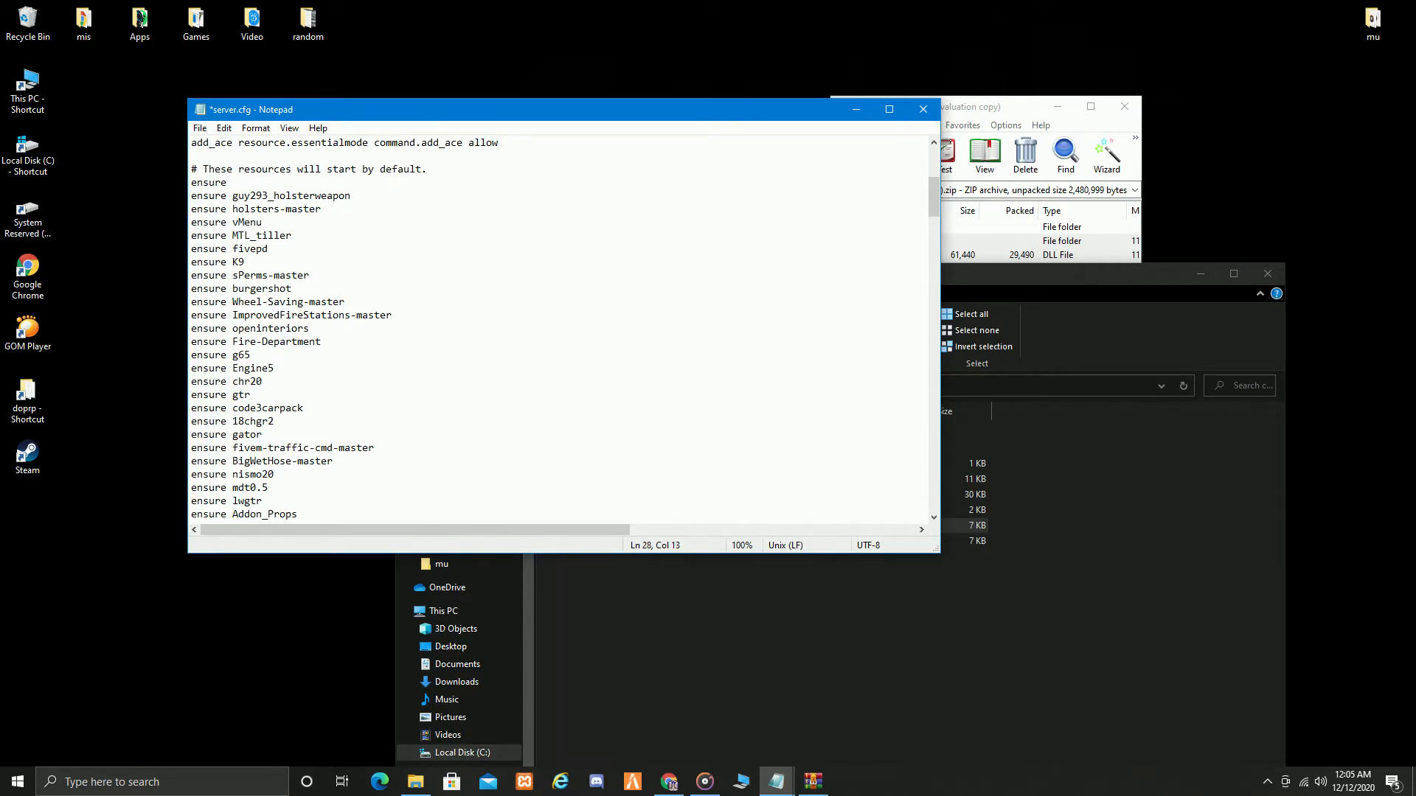
pyautogui.click(935, 114)
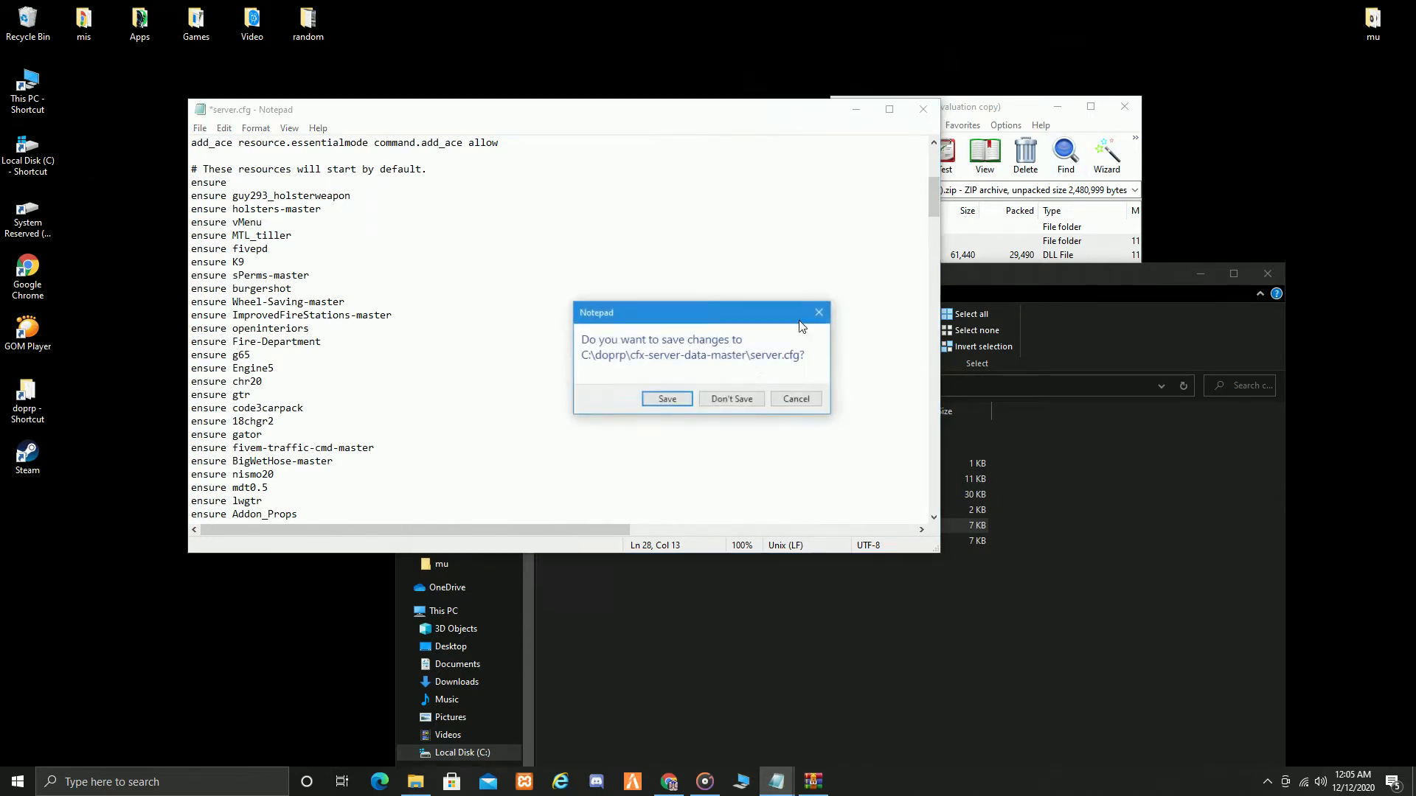
pyautogui.click(735, 402)
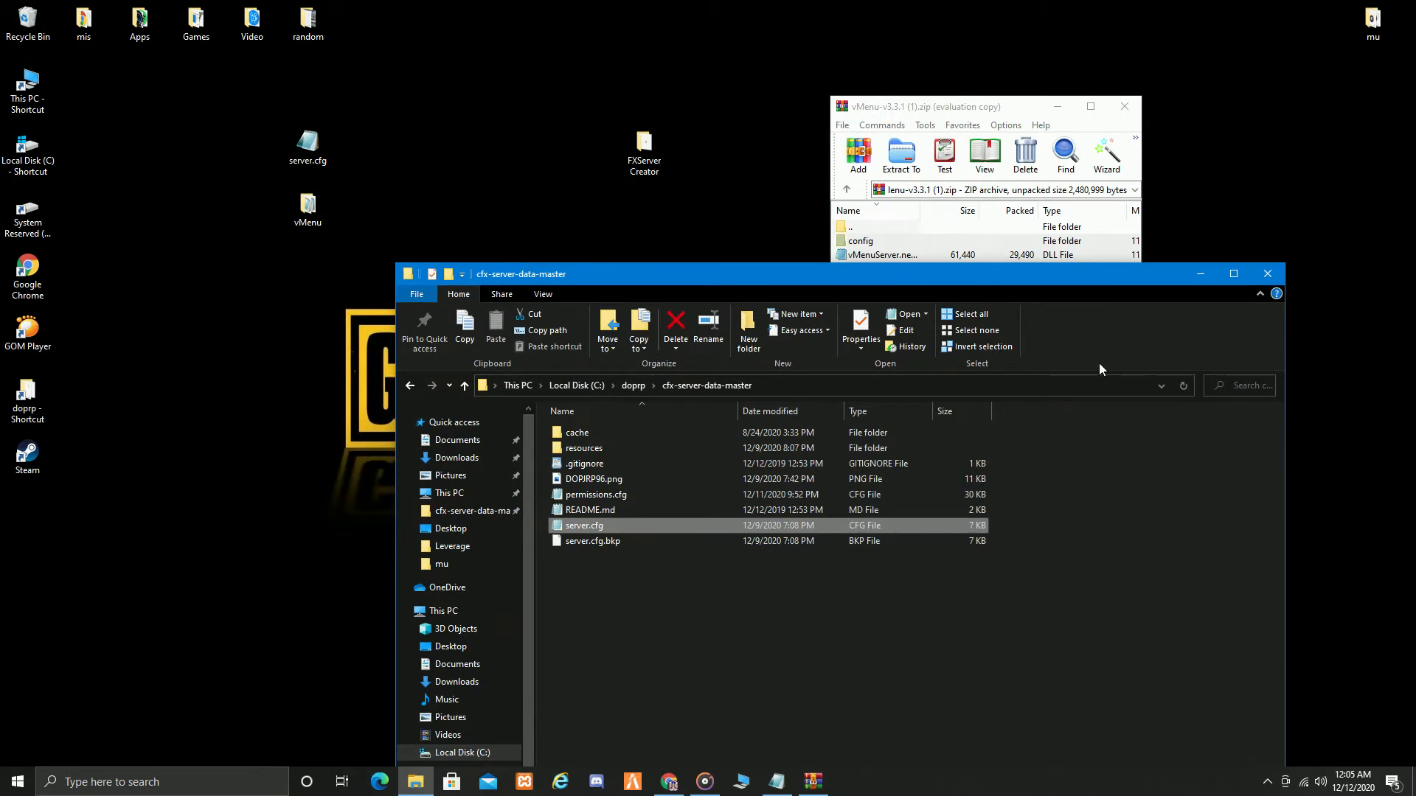
# Switch to Chrome and look over the lspdfr search results and the GTA5-Mods search page for fivem.
pyautogui.moveTo(1129, 279); pyautogui.dragTo(1220, 103)
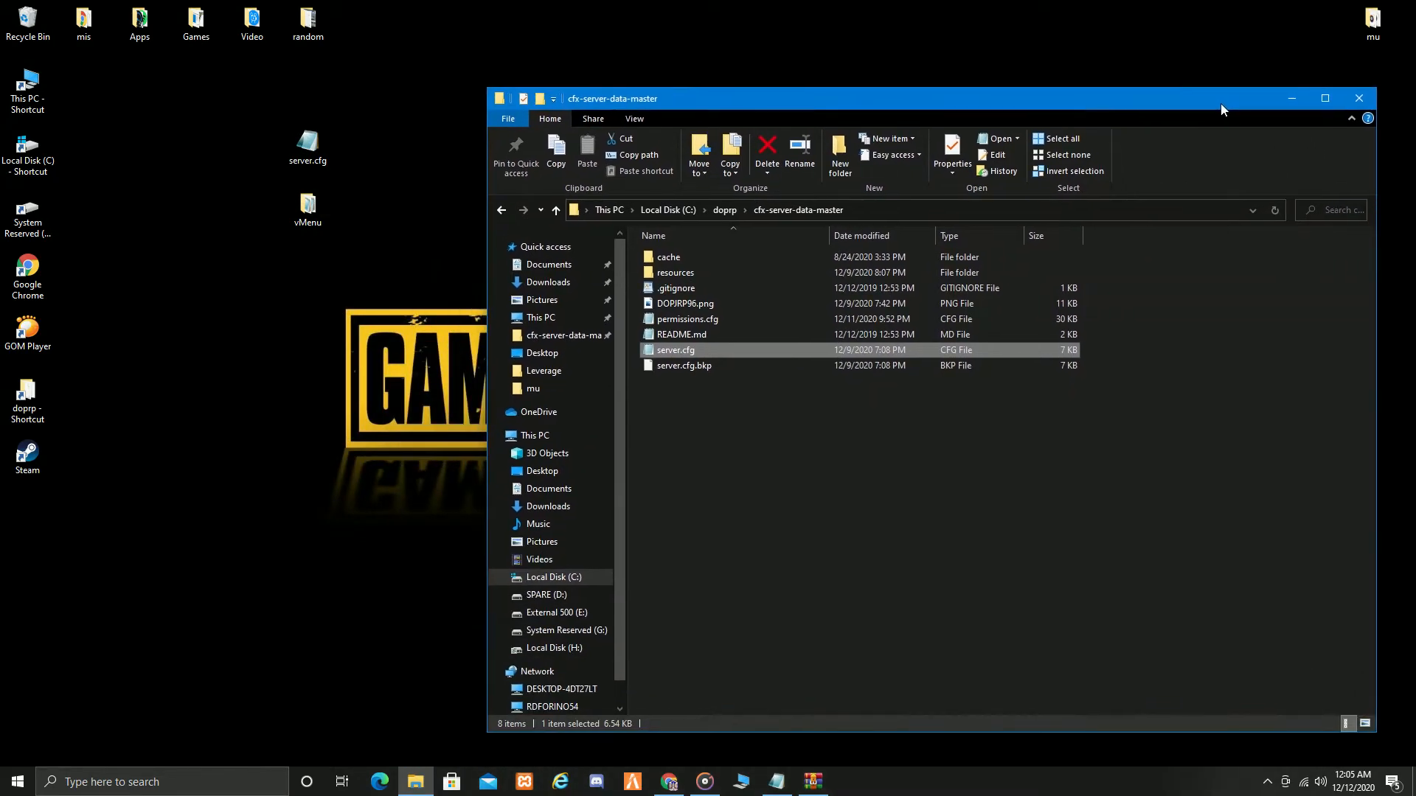
pyautogui.click(670, 783)
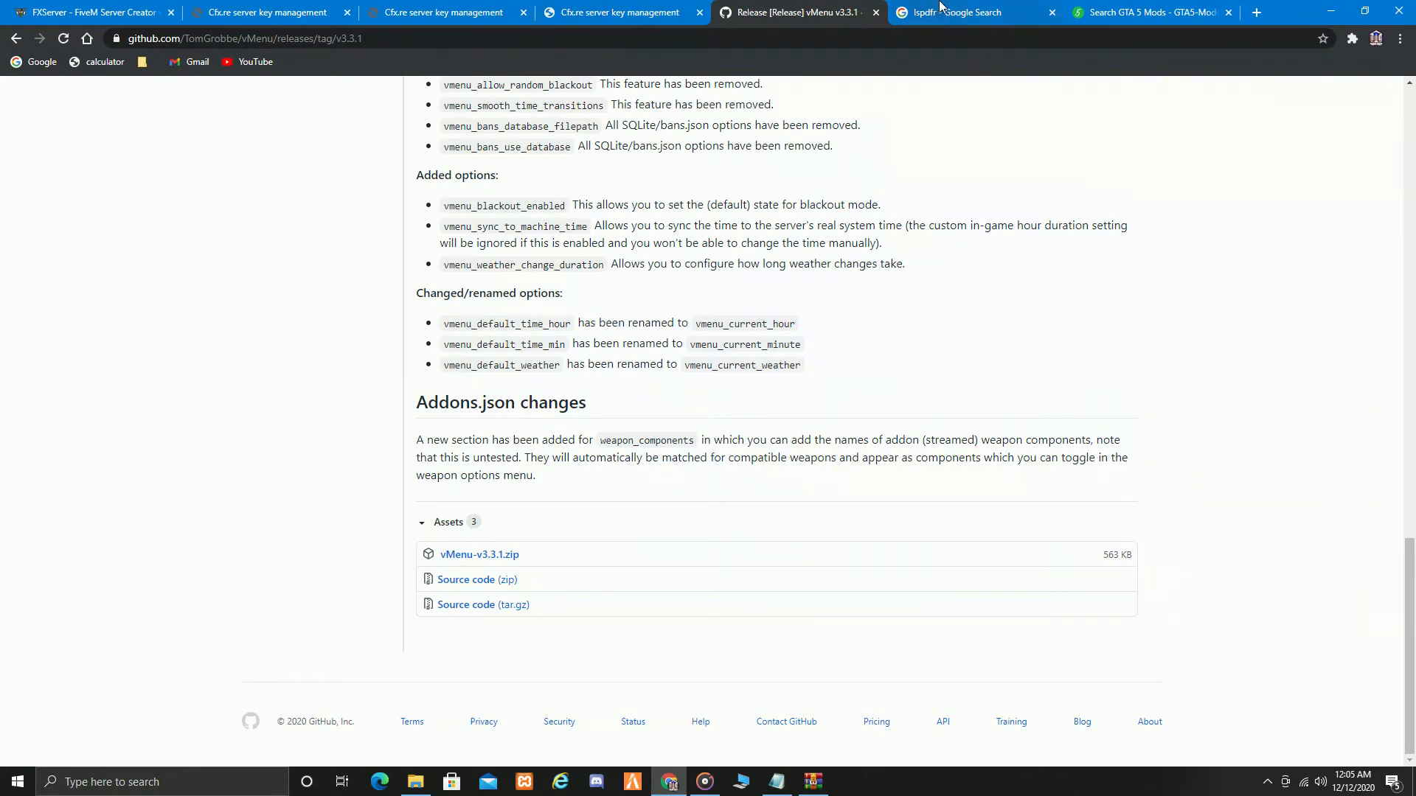
pyautogui.click(1005, 5)
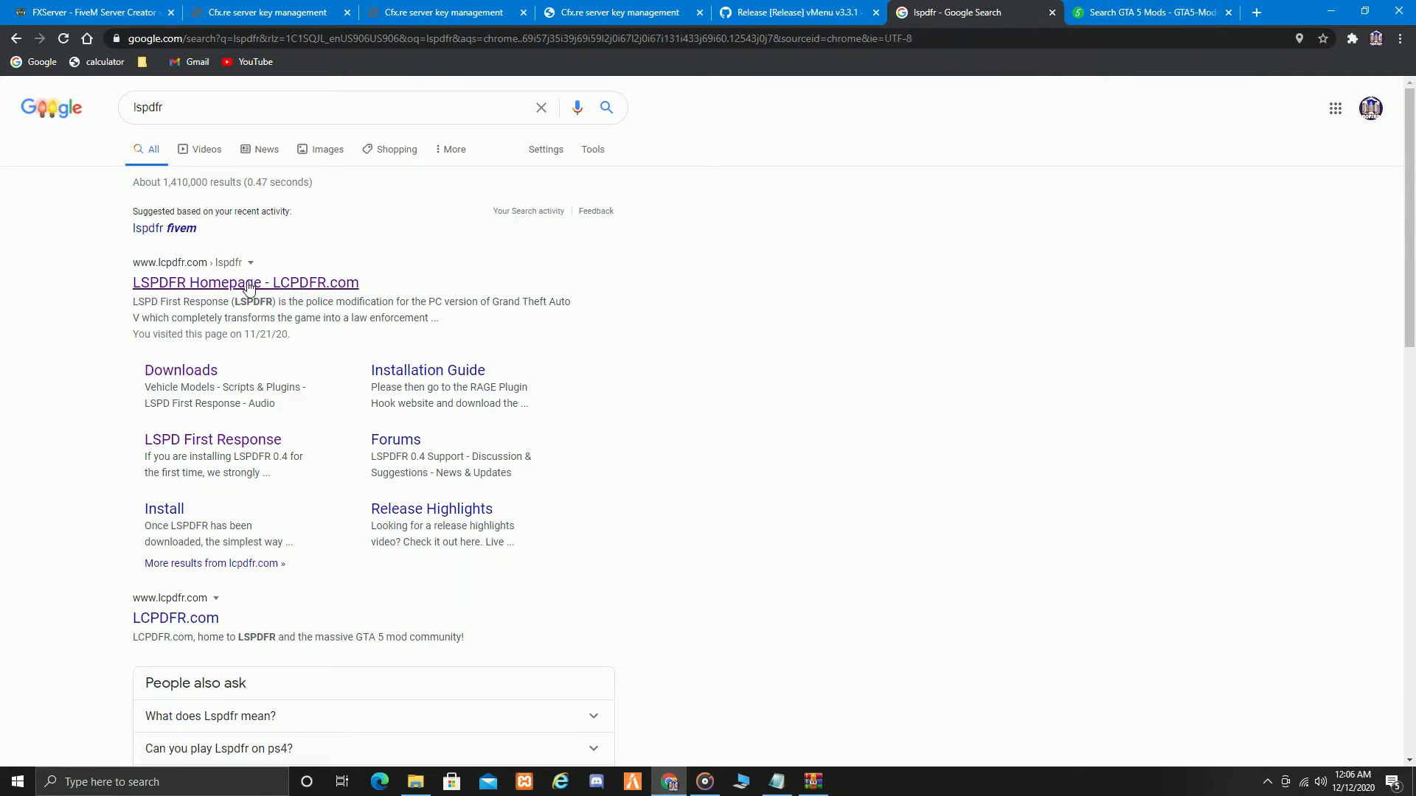
pyautogui.click(1137, 6)
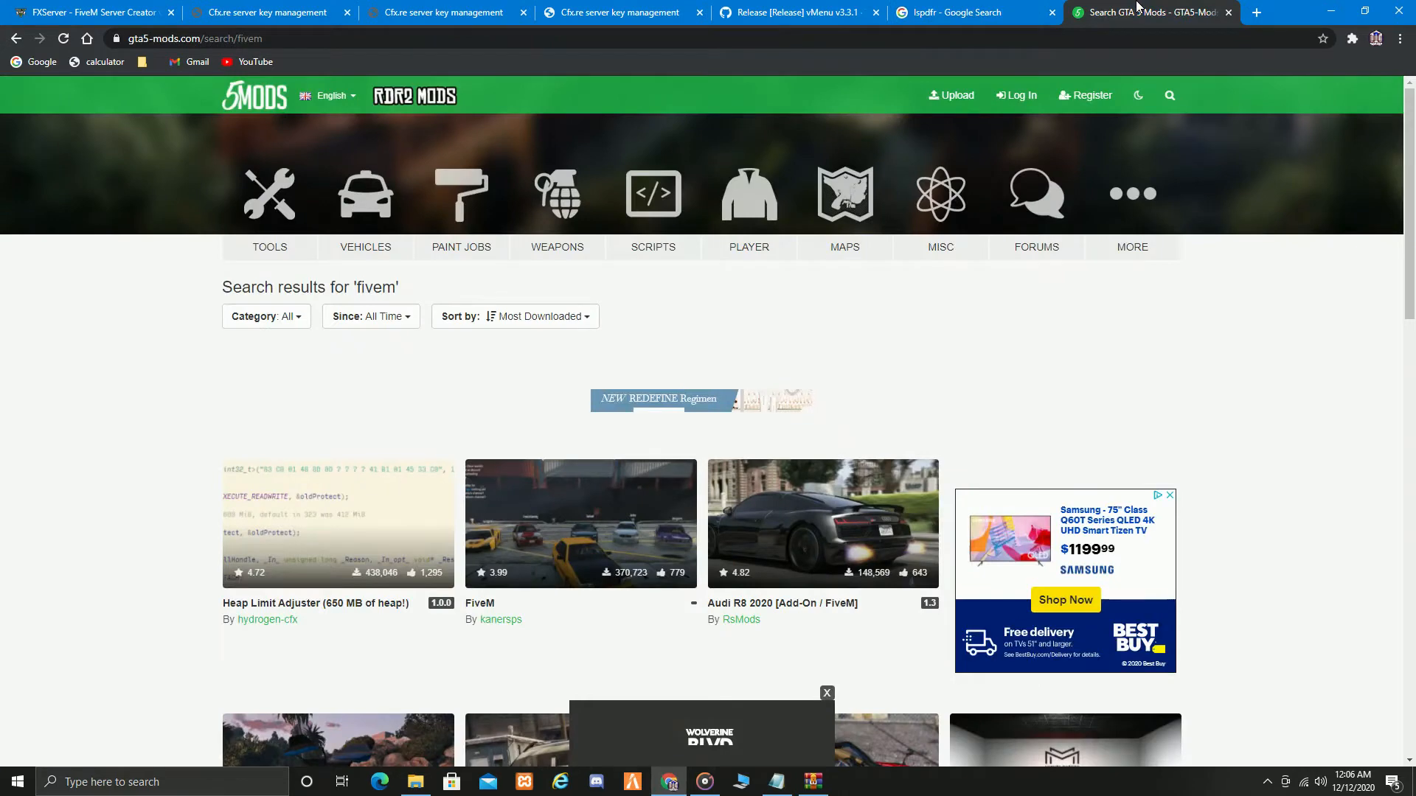
pyautogui.click(931, 6)
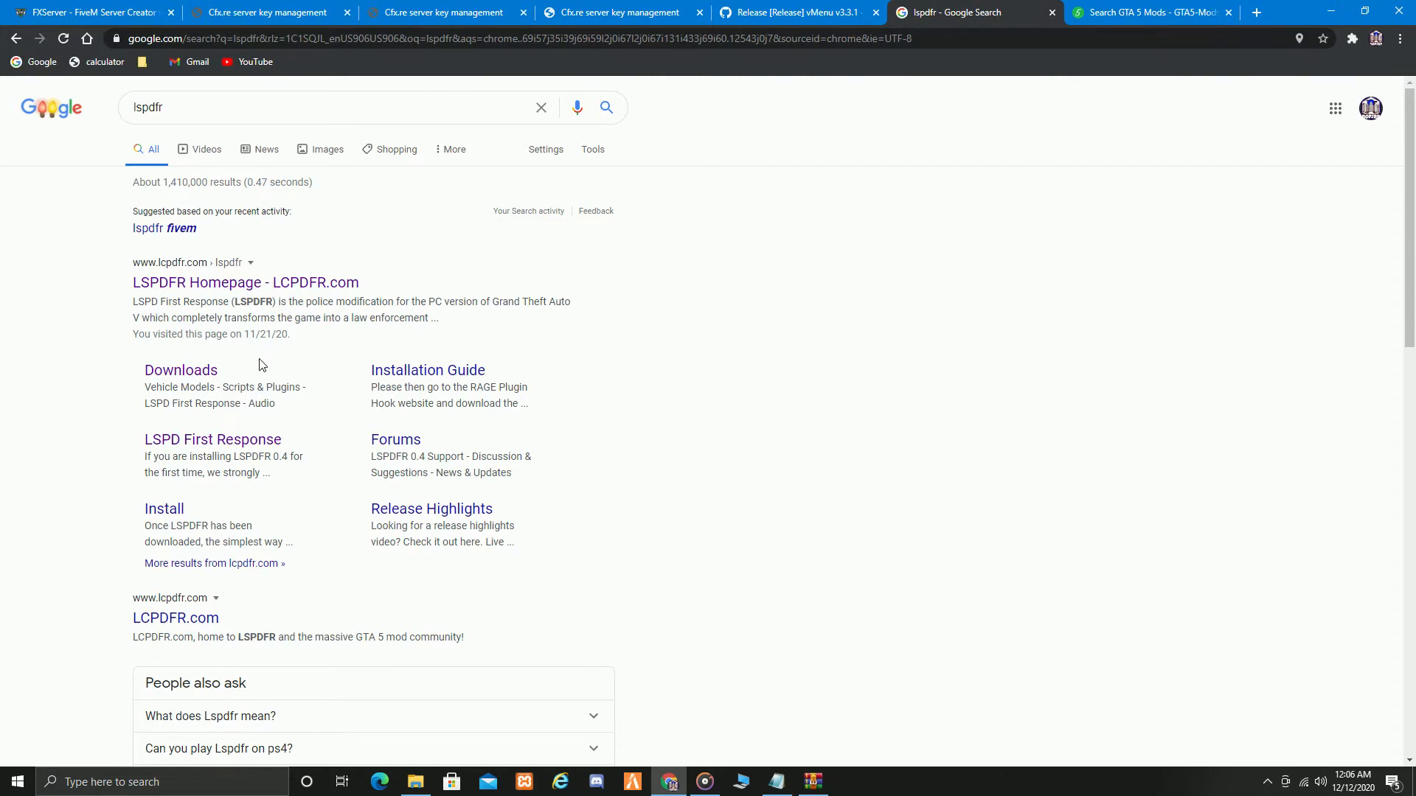
pyautogui.click(315, 285)
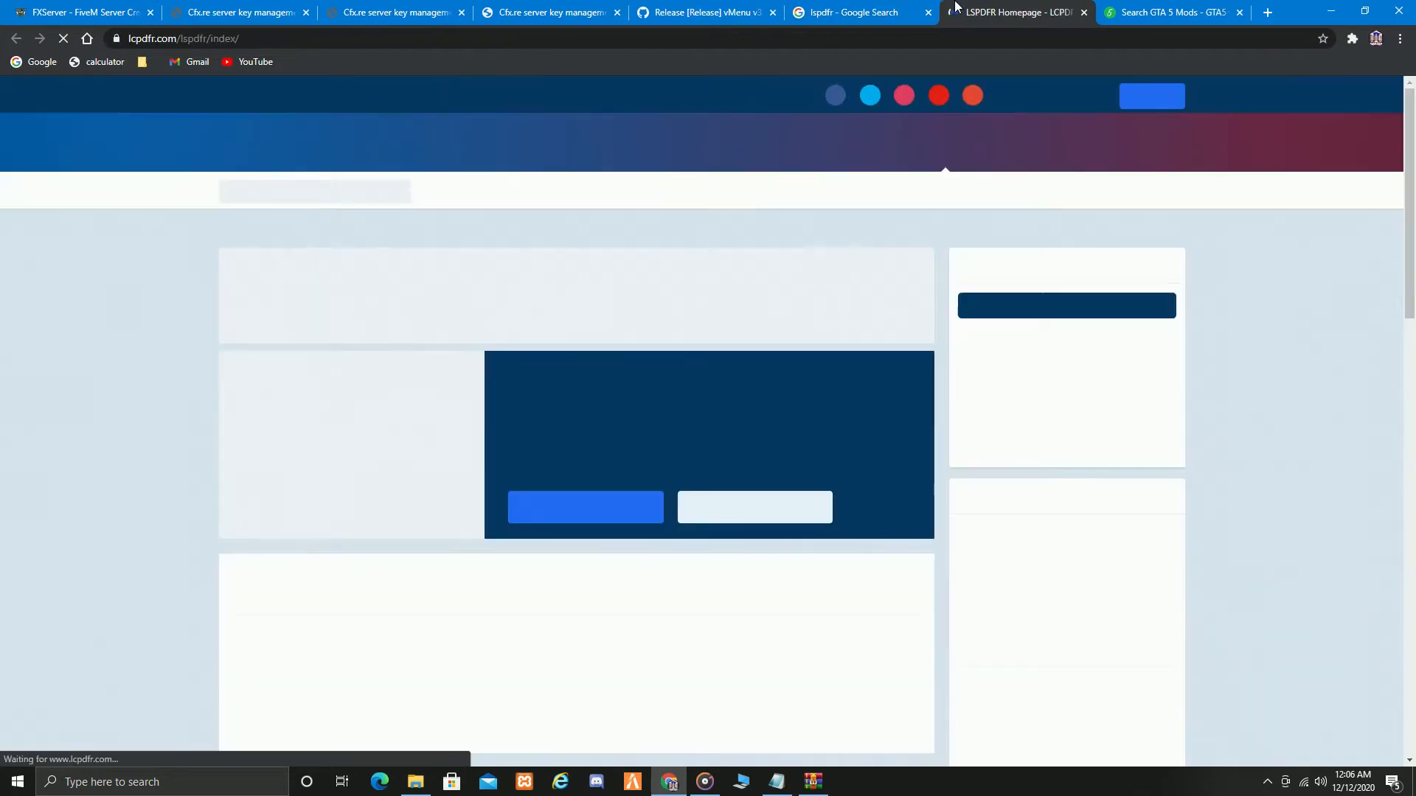
pyautogui.click(885, 10)
pyautogui.click(1083, 13)
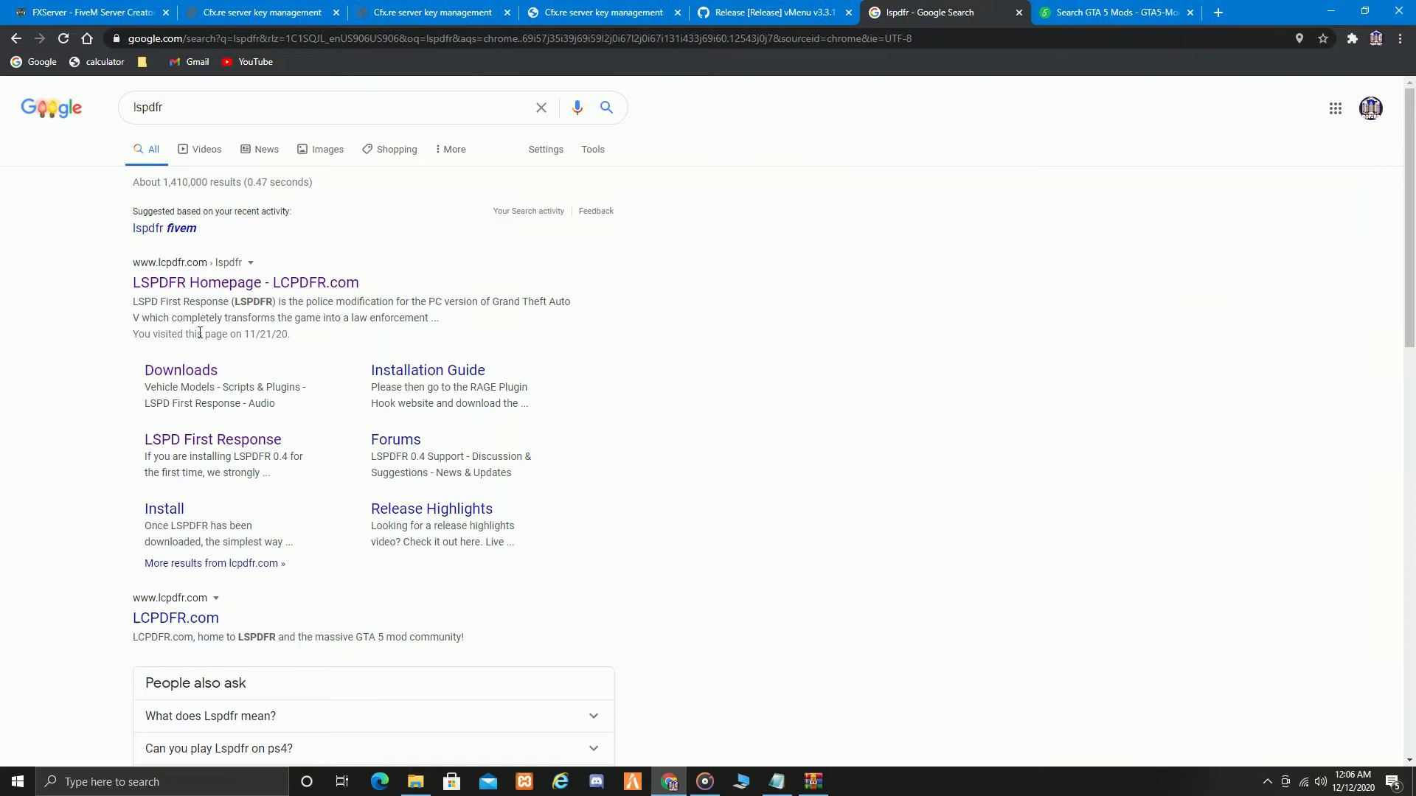
# Open the Vehicle Models category of the LCPDFR GTA5 downloads and filter it to FiveM Ready: Yes.
pyautogui.click(190, 377)
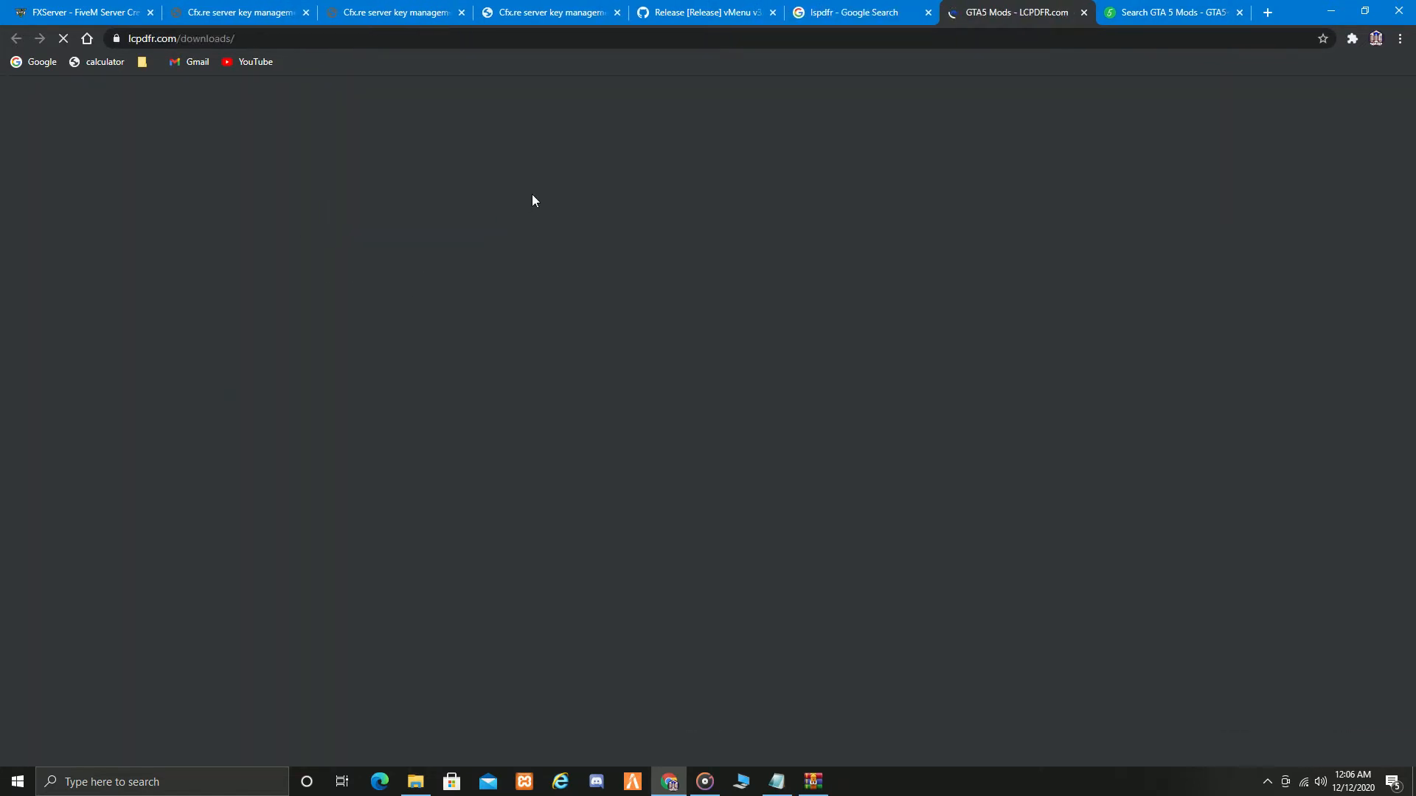
pyautogui.scroll(-3, 516, 486)
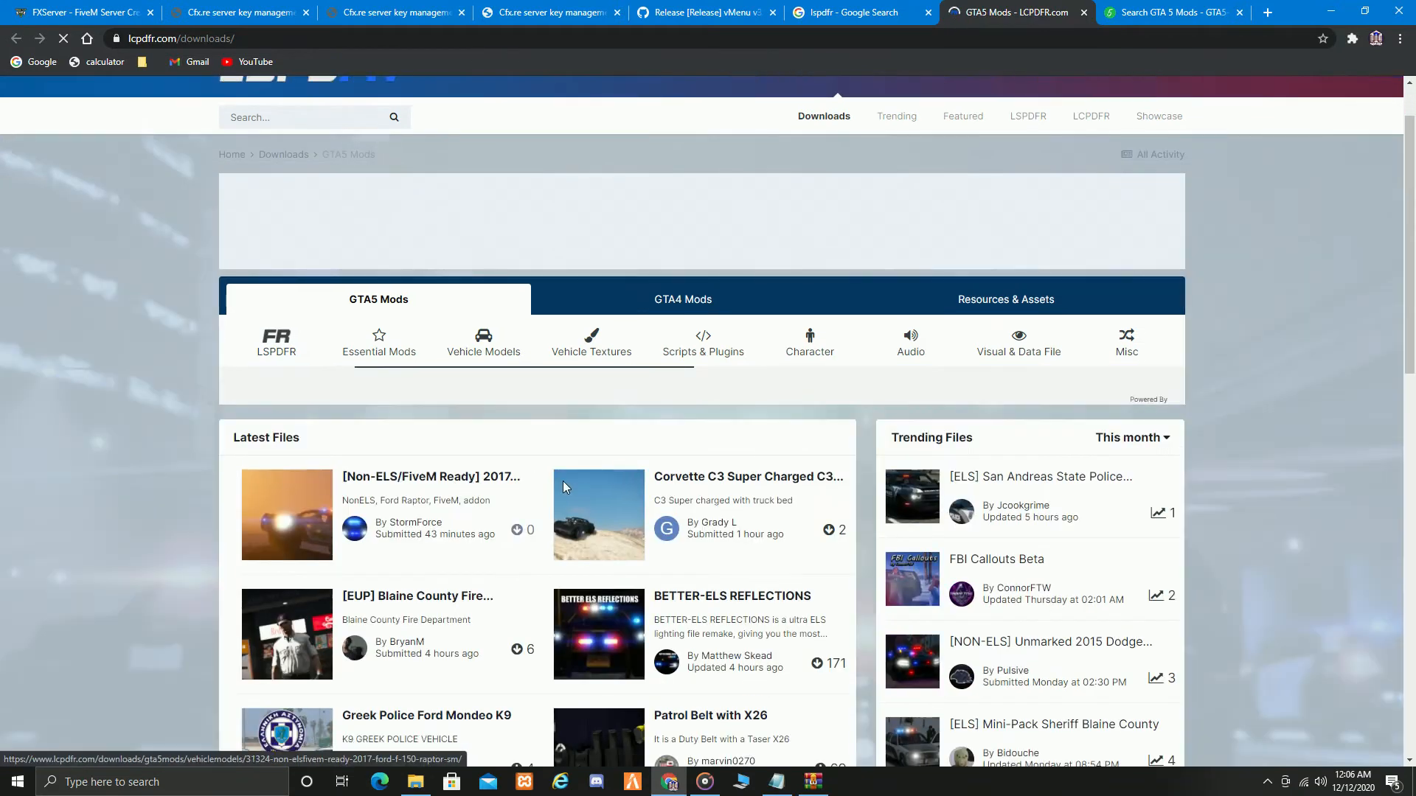
pyautogui.click(476, 211)
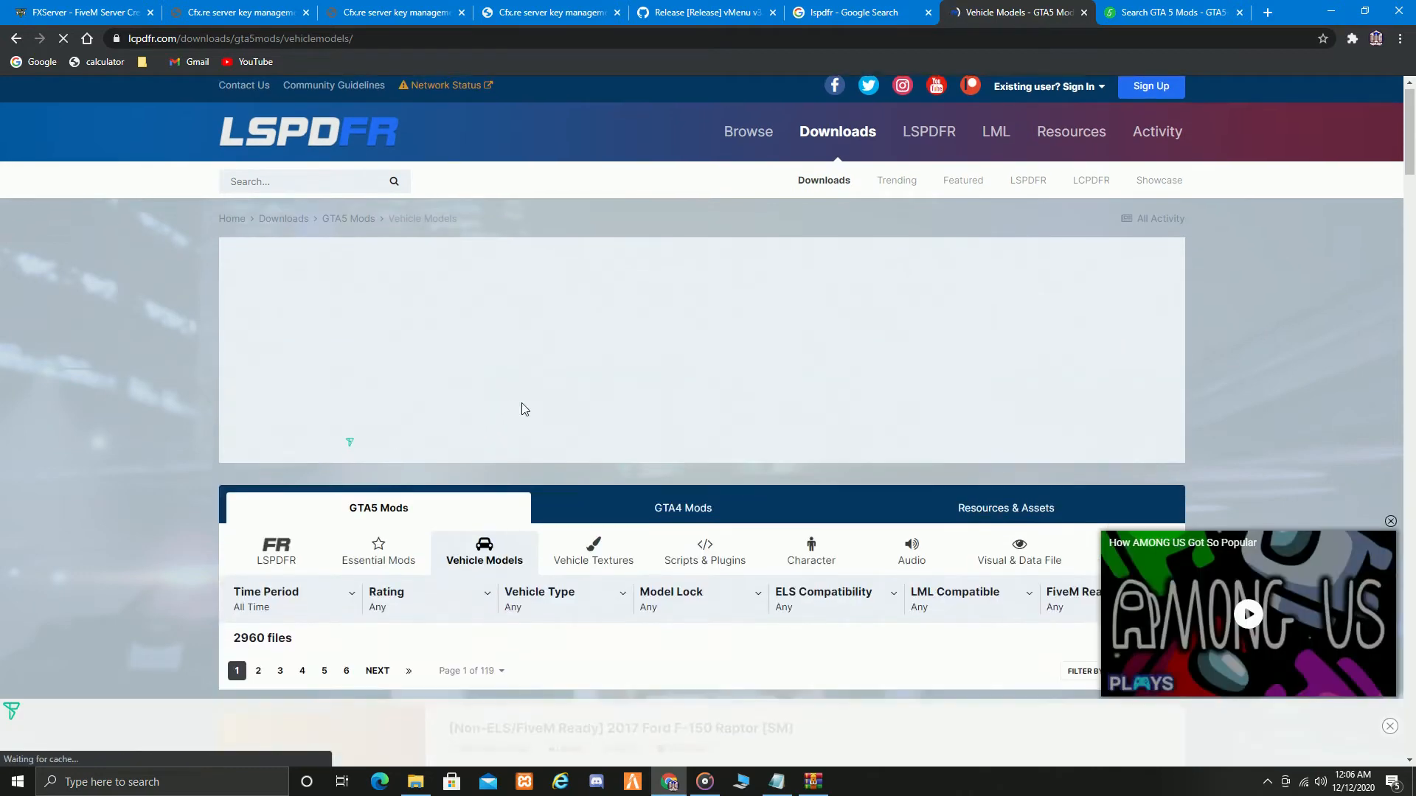
pyautogui.scroll(-3, 648, 550)
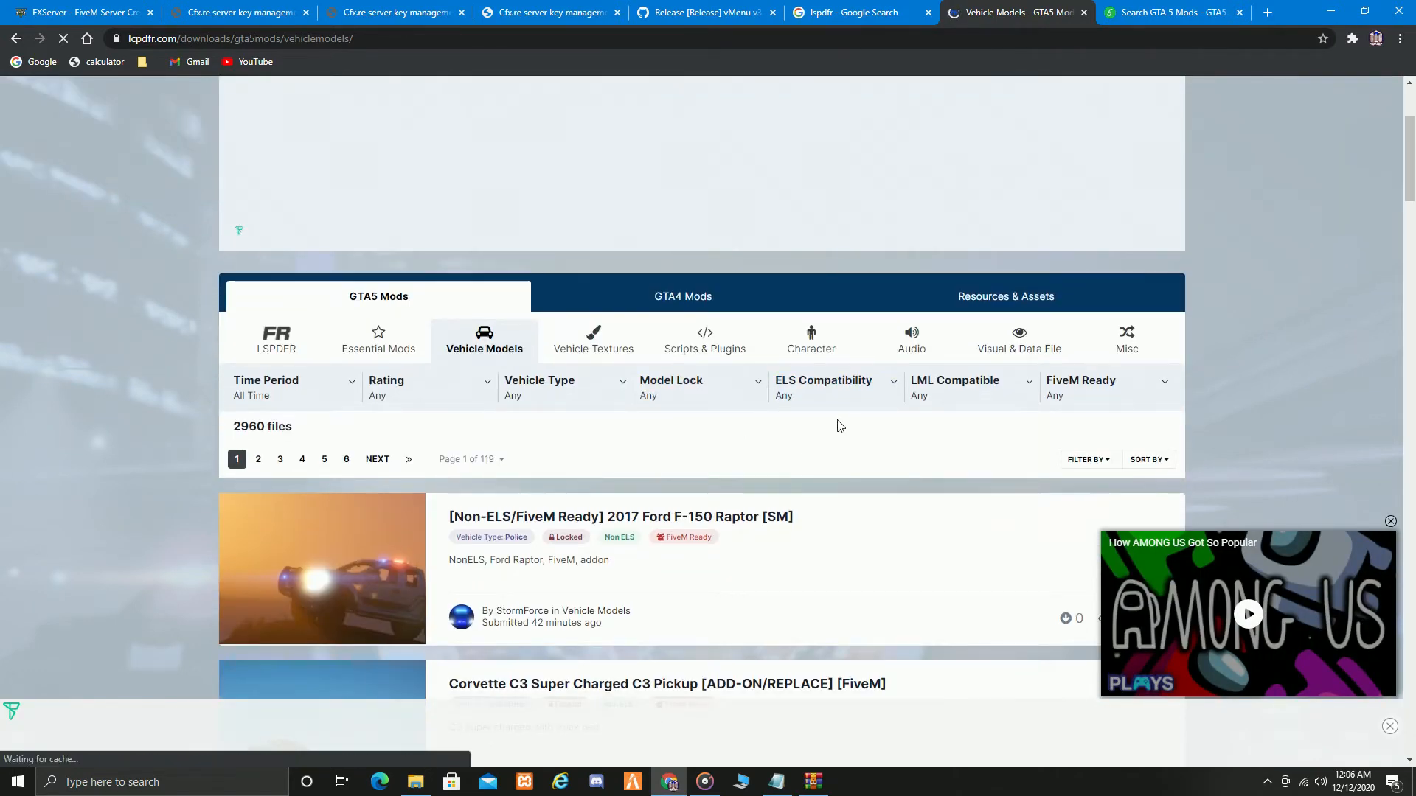
pyautogui.click(1113, 393)
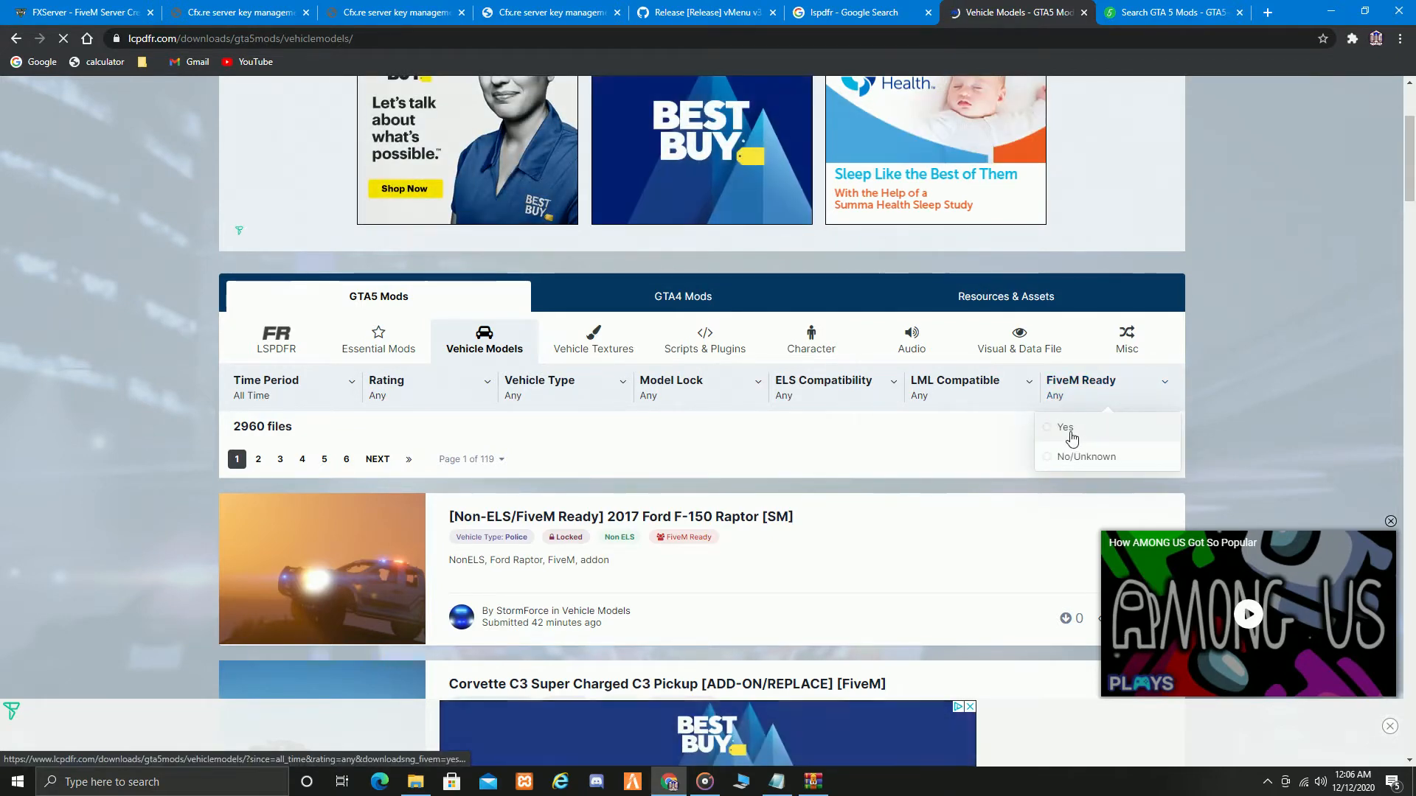
pyautogui.click(1084, 426)
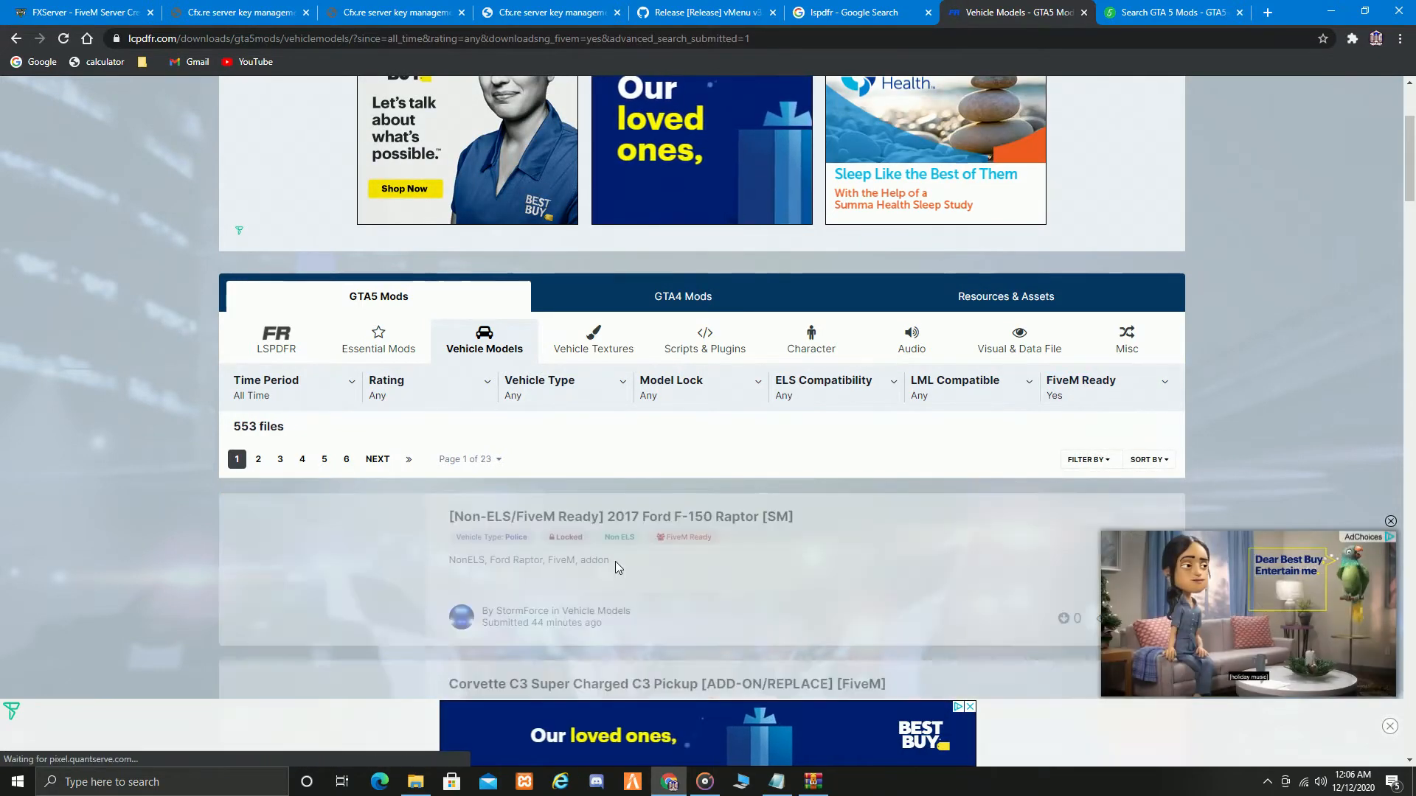
# Browse the FiveM-ready vehicle models and open the [NON-ELS] Unmarked 2015 Dodge Charger Hellcat page in a new tab.
pyautogui.scroll(-4, 533, 497)
pyautogui.scroll(-10, 532, 497)
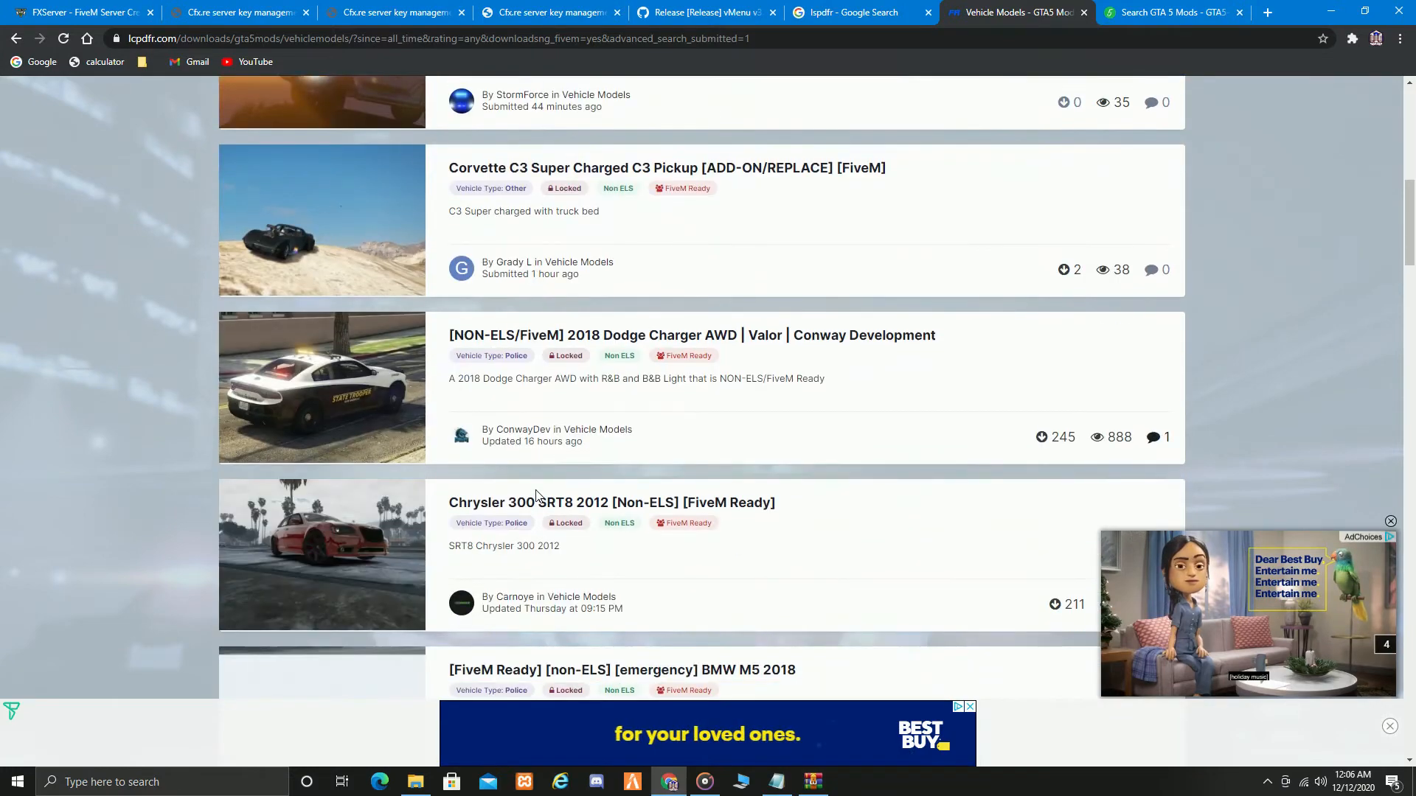
pyautogui.scroll(11, 549, 464)
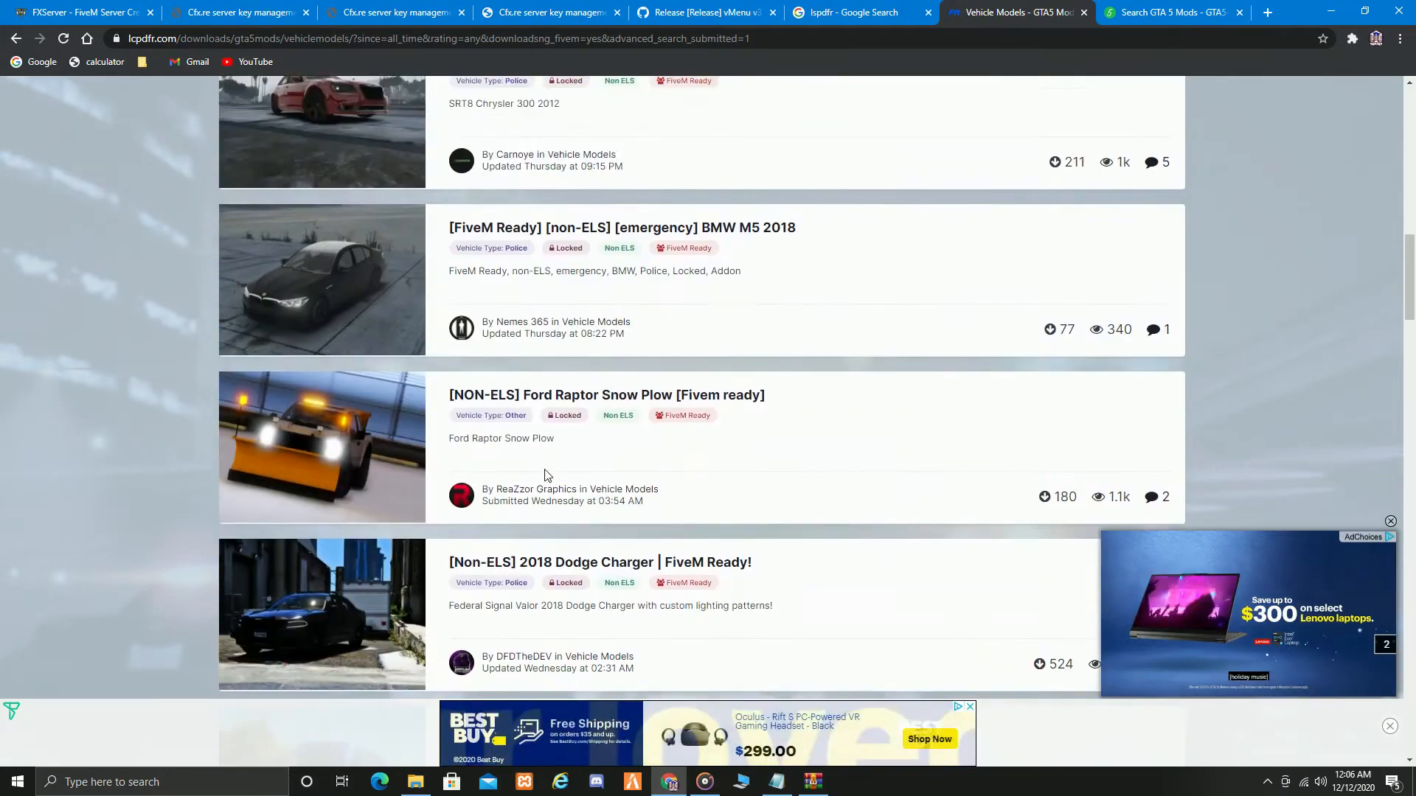
pyautogui.scroll(-1, 521, 380)
pyautogui.scroll(-14, 522, 379)
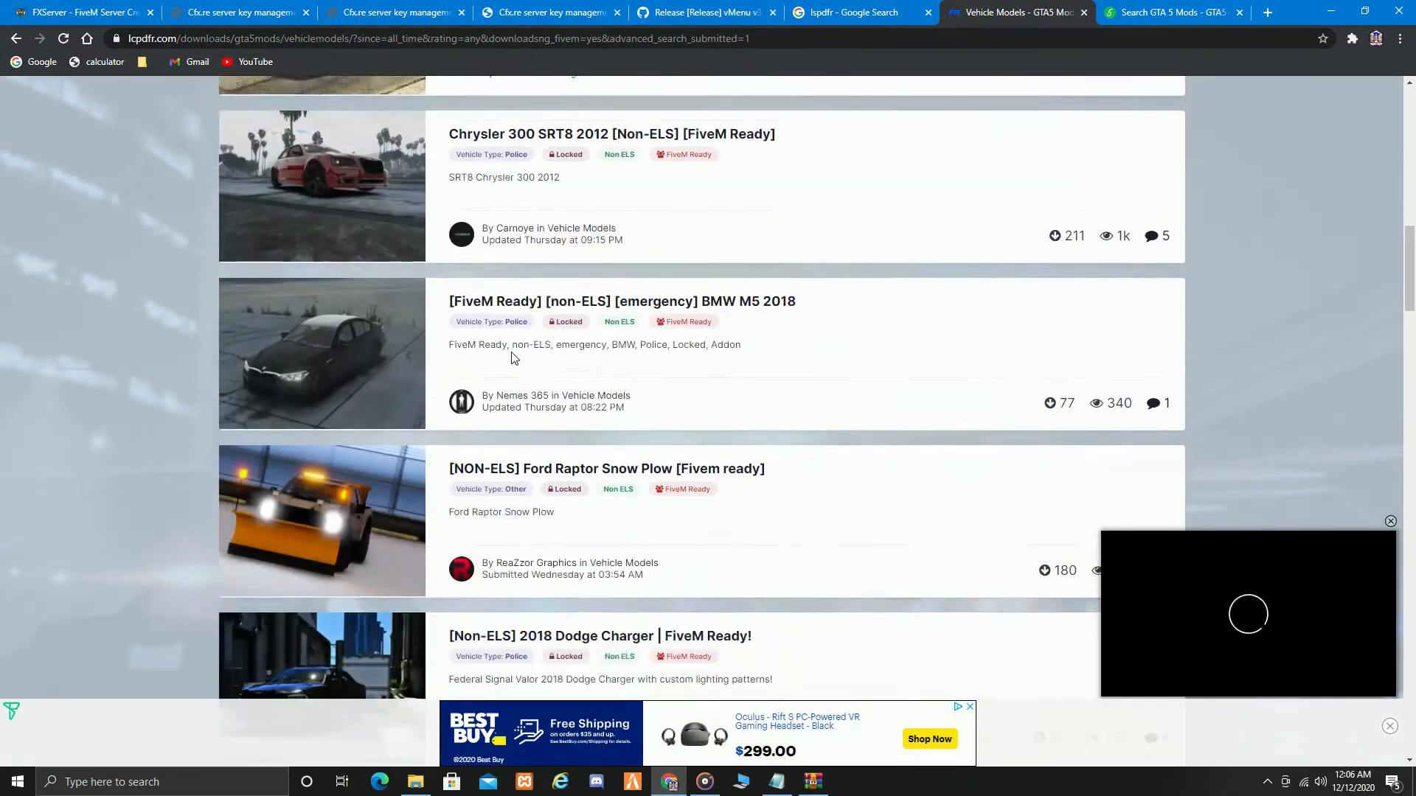
pyautogui.scroll(-4, 392, 337)
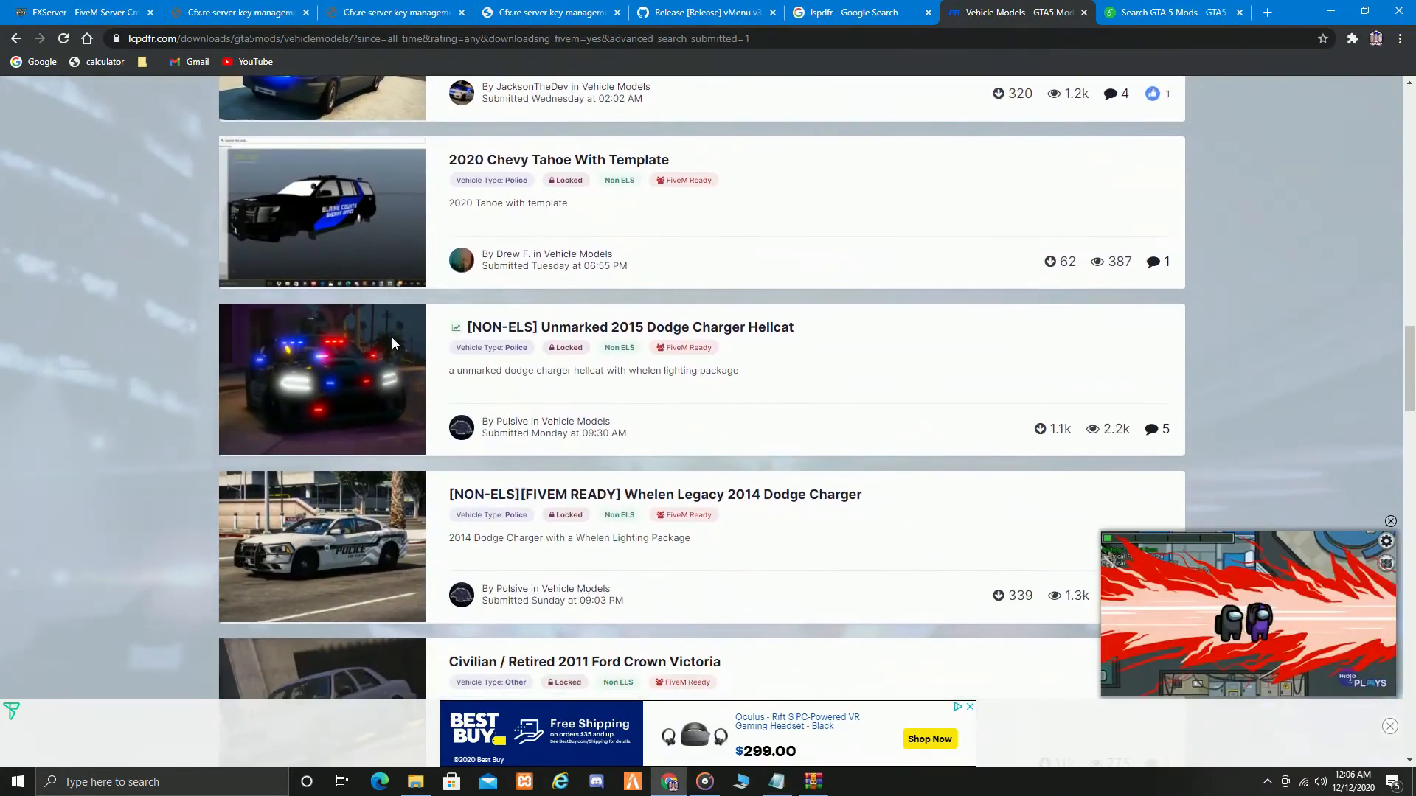
pyautogui.scroll(2, 540, 292)
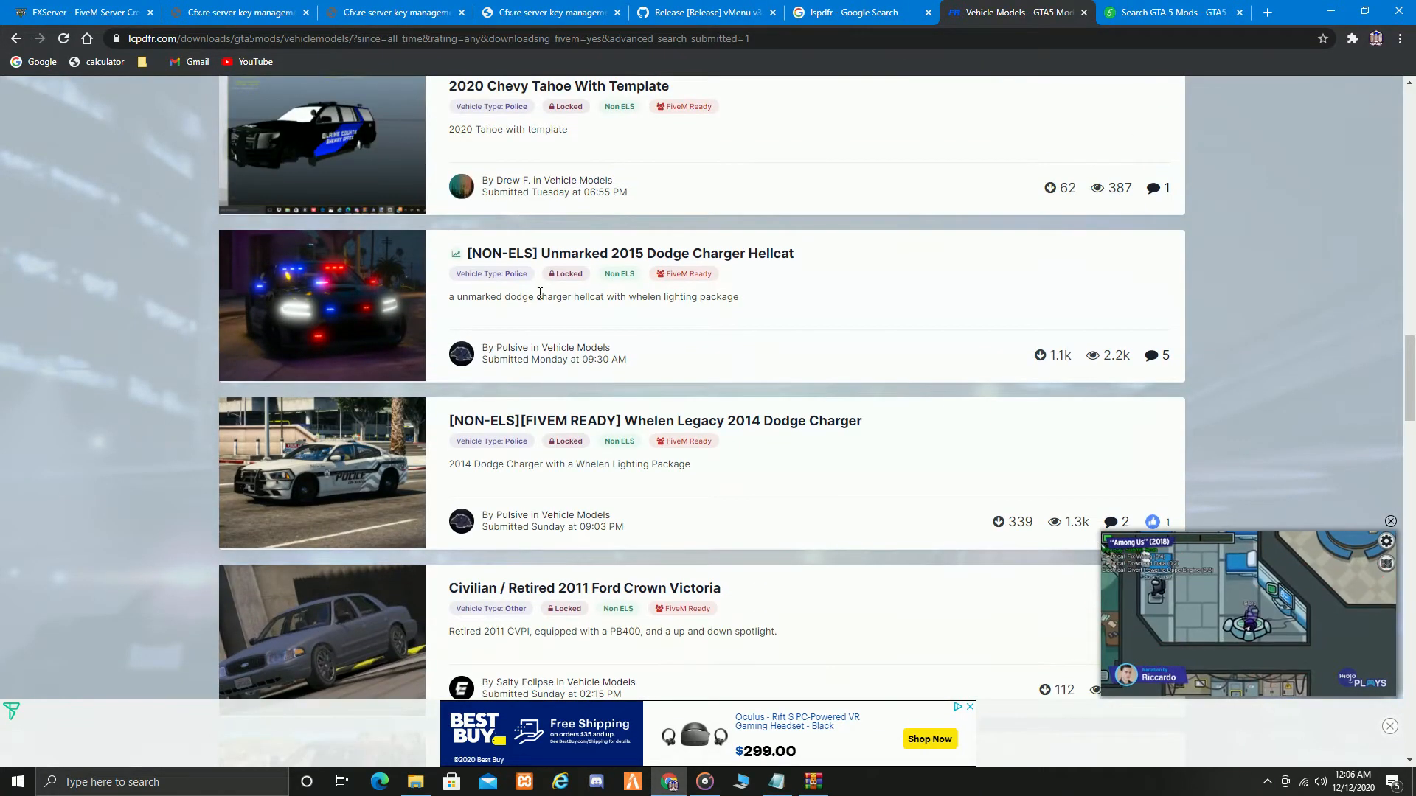
pyautogui.rightClick(613, 251)
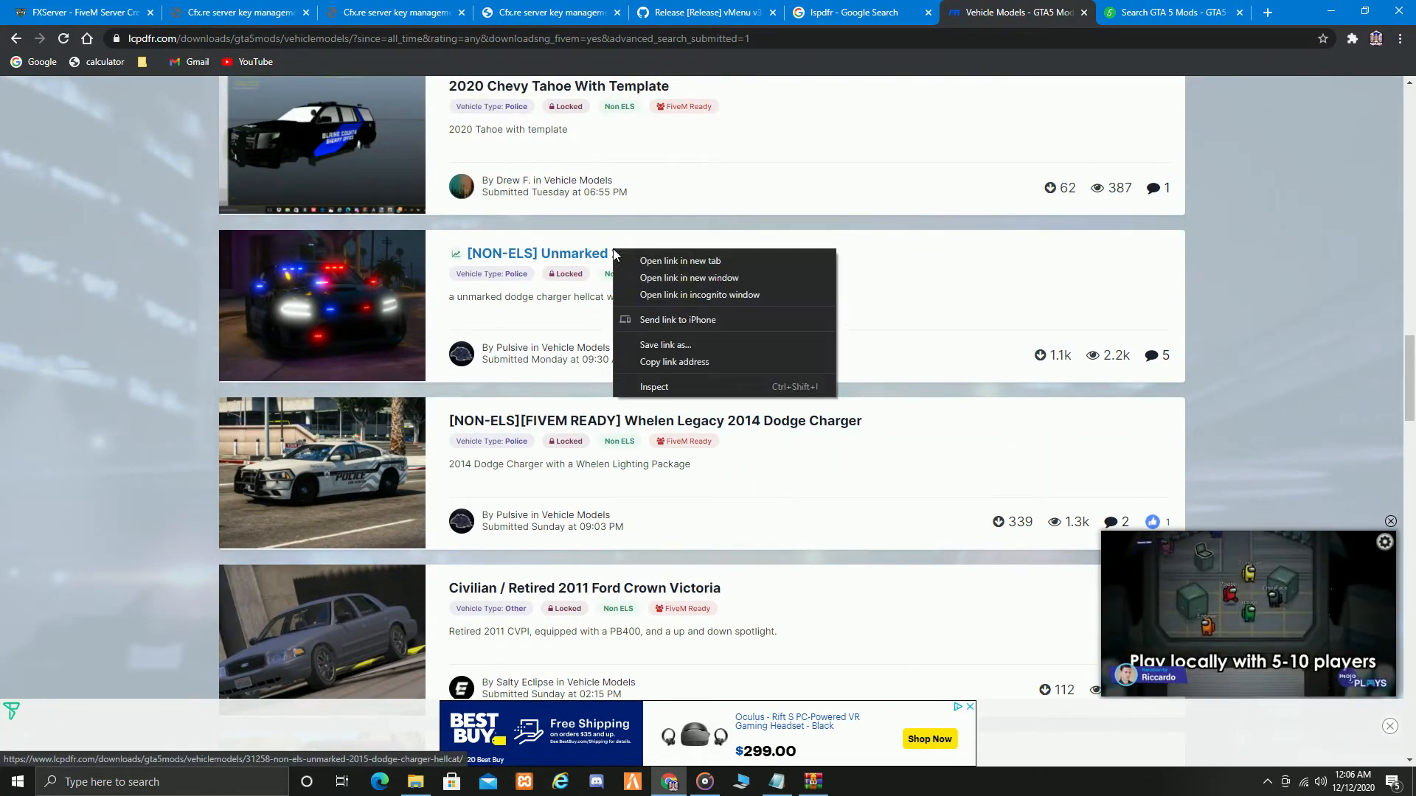
pyautogui.click(688, 262)
pyautogui.click(983, 9)
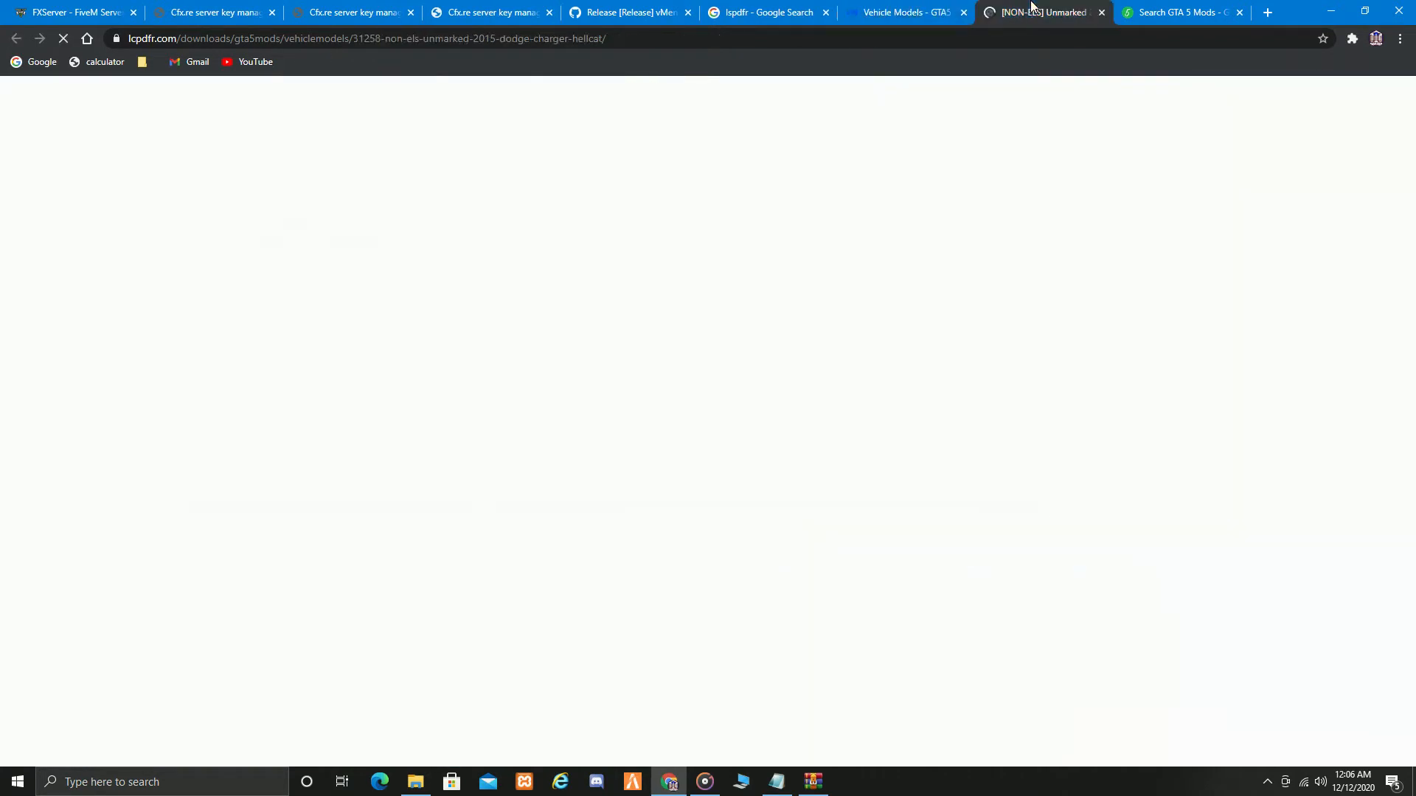
# Review the Unmarked 2015 Dodge Charger Hellcat page and start downloading its file.
pyautogui.scroll(-3, 515, 435)
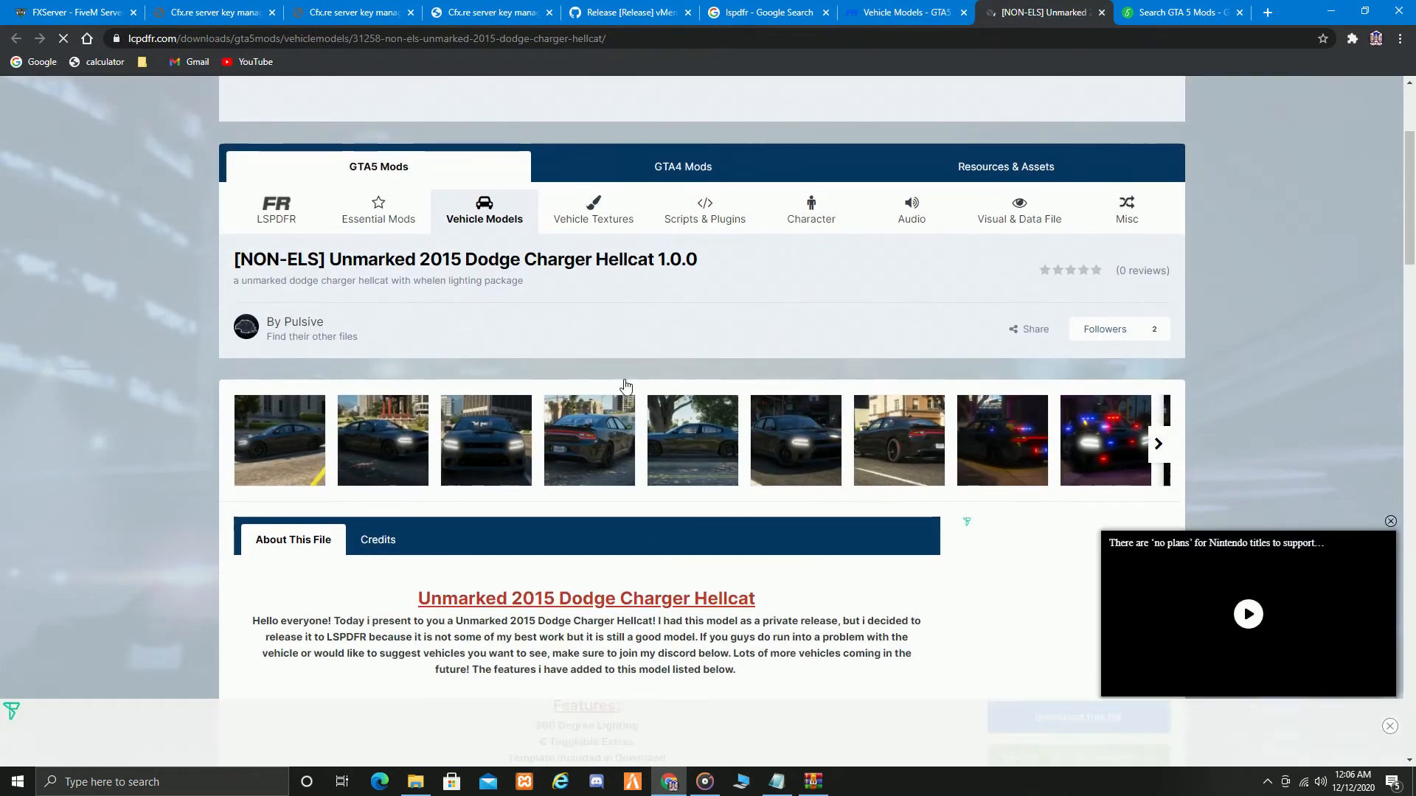
pyautogui.scroll(-3, 896, 435)
pyautogui.scroll(-3, 896, 435)
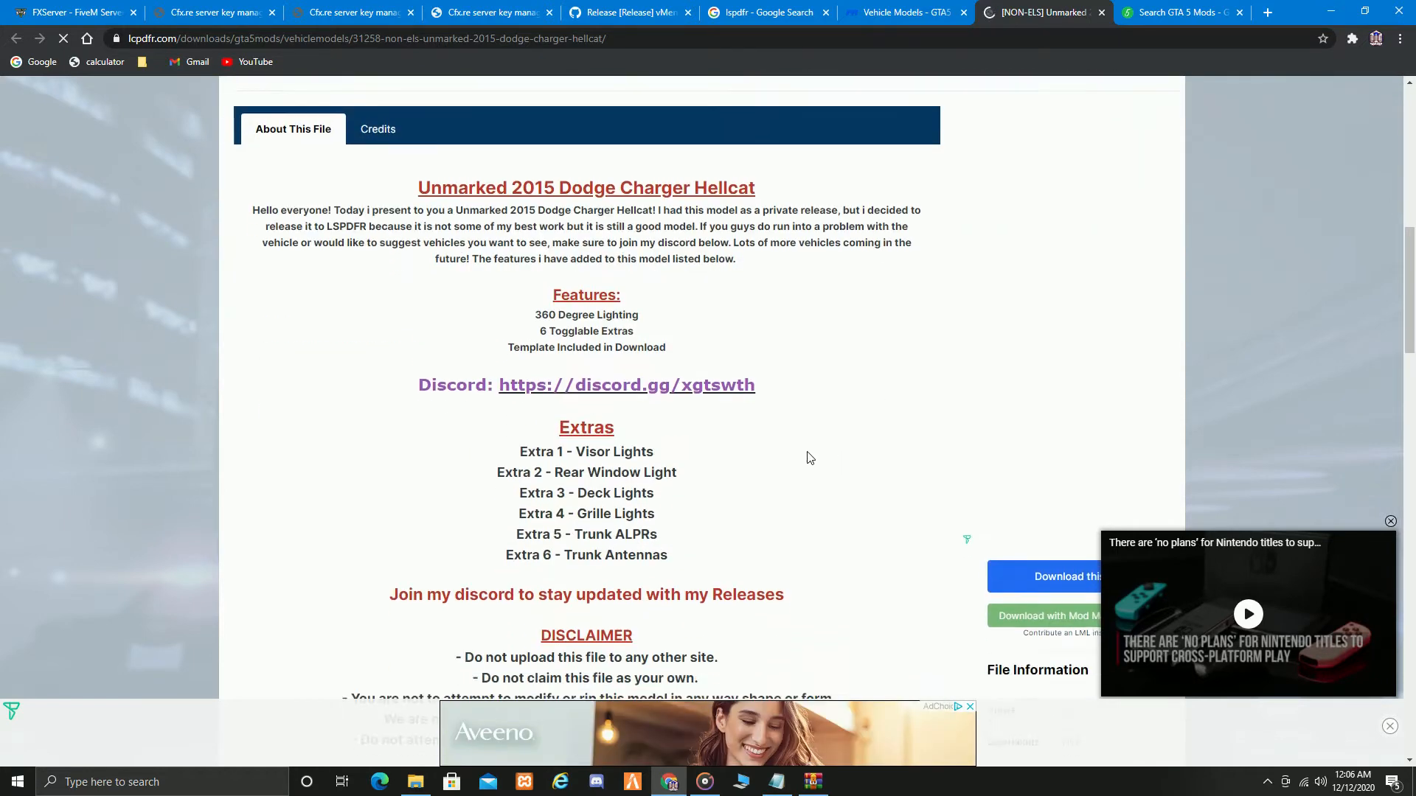
pyautogui.scroll(3, 568, 413)
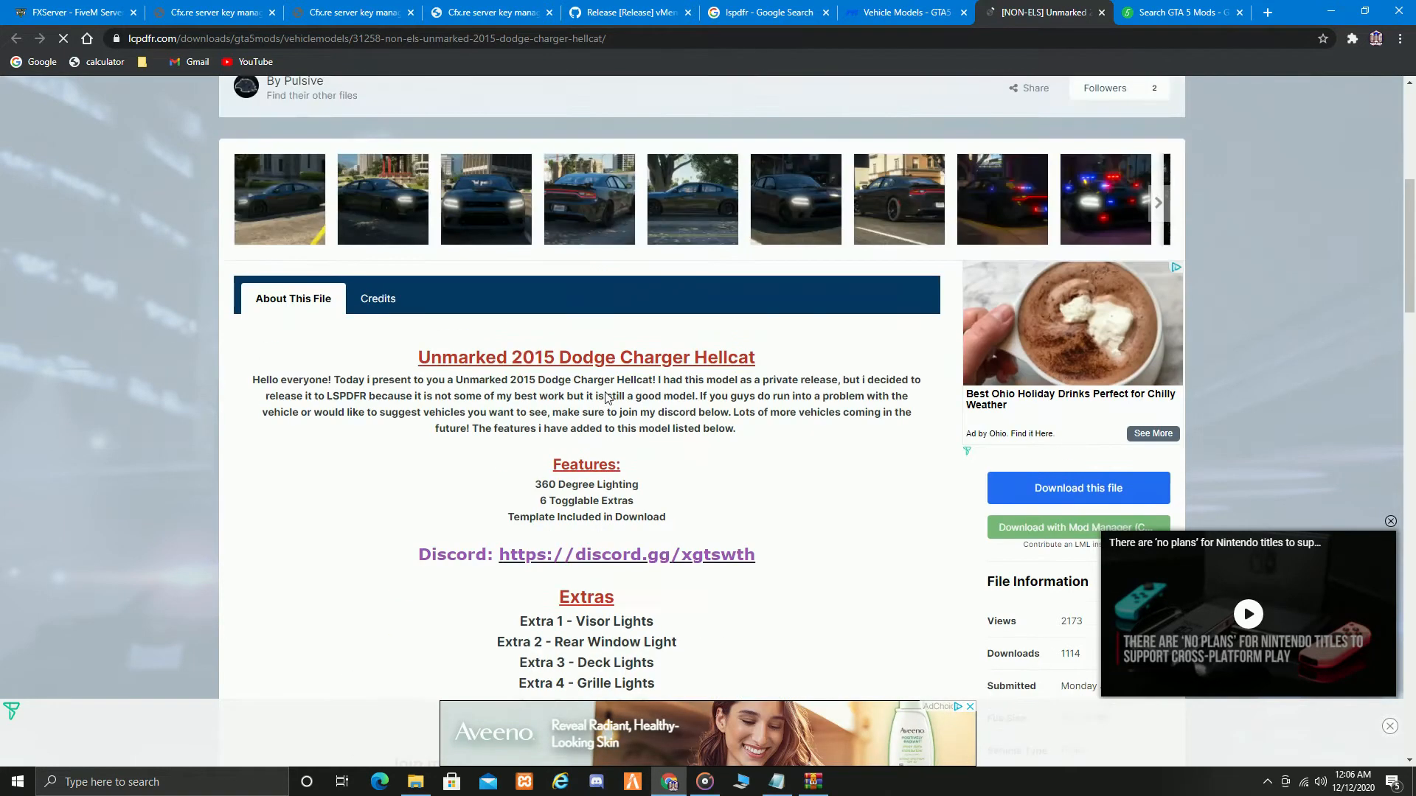
pyautogui.scroll(3, 391, 370)
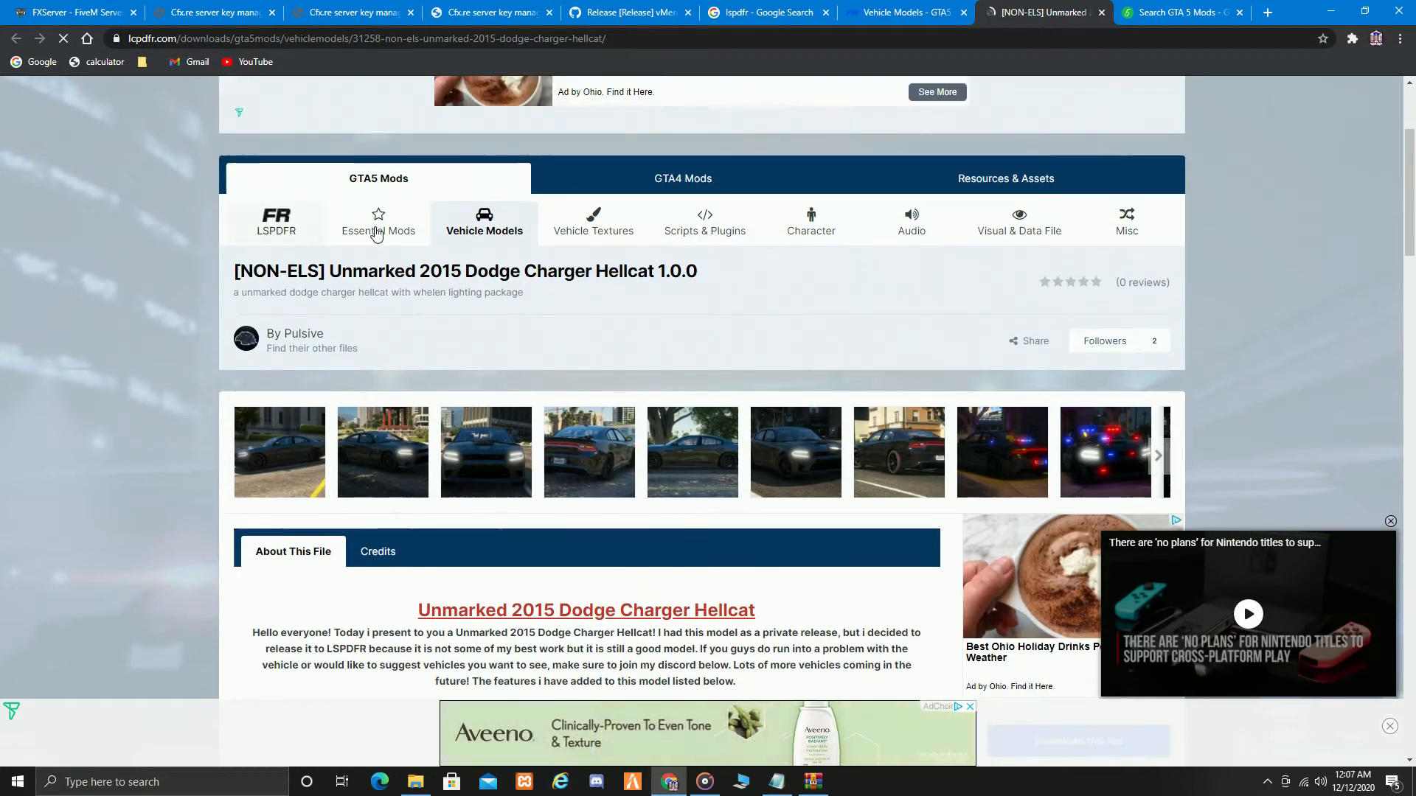
pyautogui.scroll(-8, 303, 316)
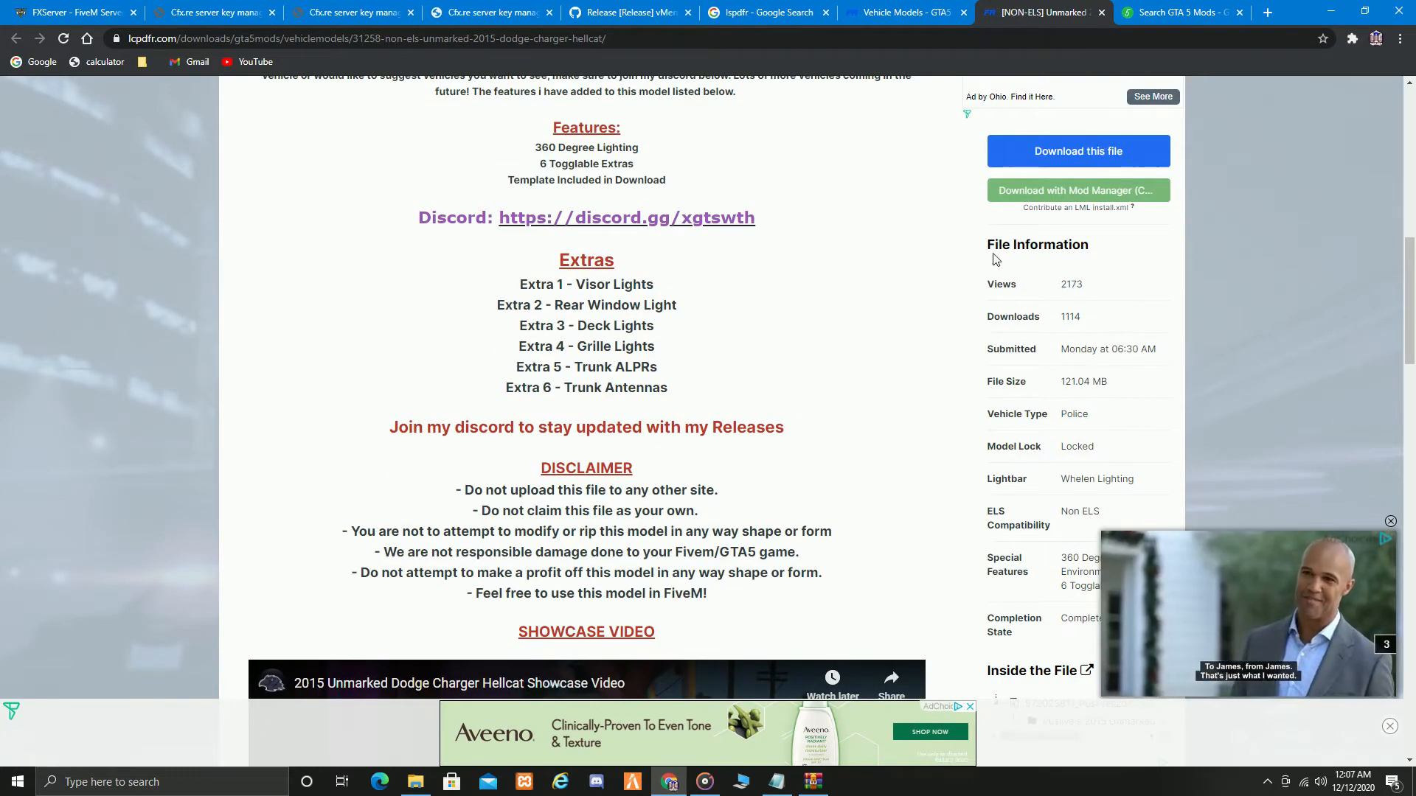
pyautogui.scroll(1, 1099, 243)
pyautogui.click(1101, 235)
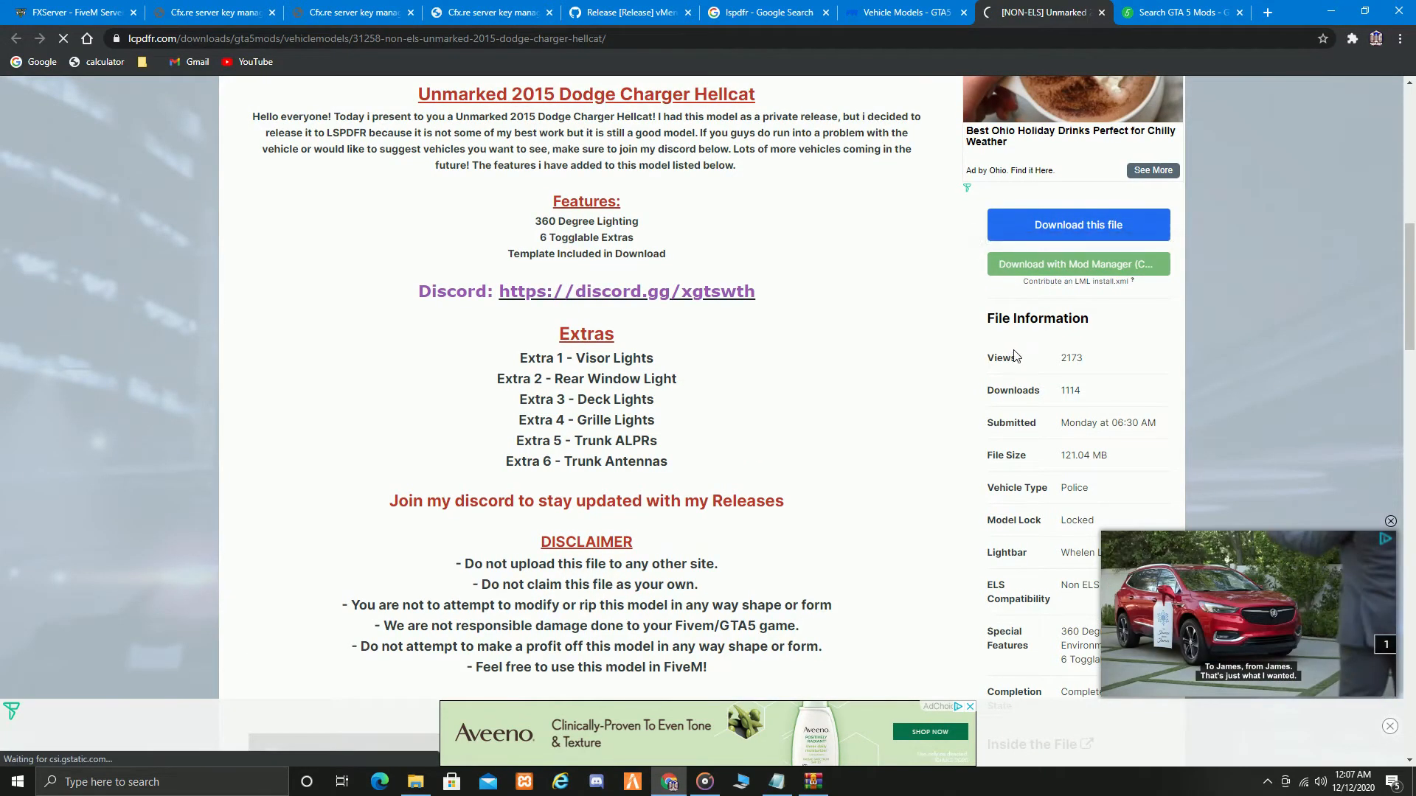
# Check the file name on the download page and dismiss the floating video ad while the download runs.
pyautogui.scroll(-1, 483, 509)
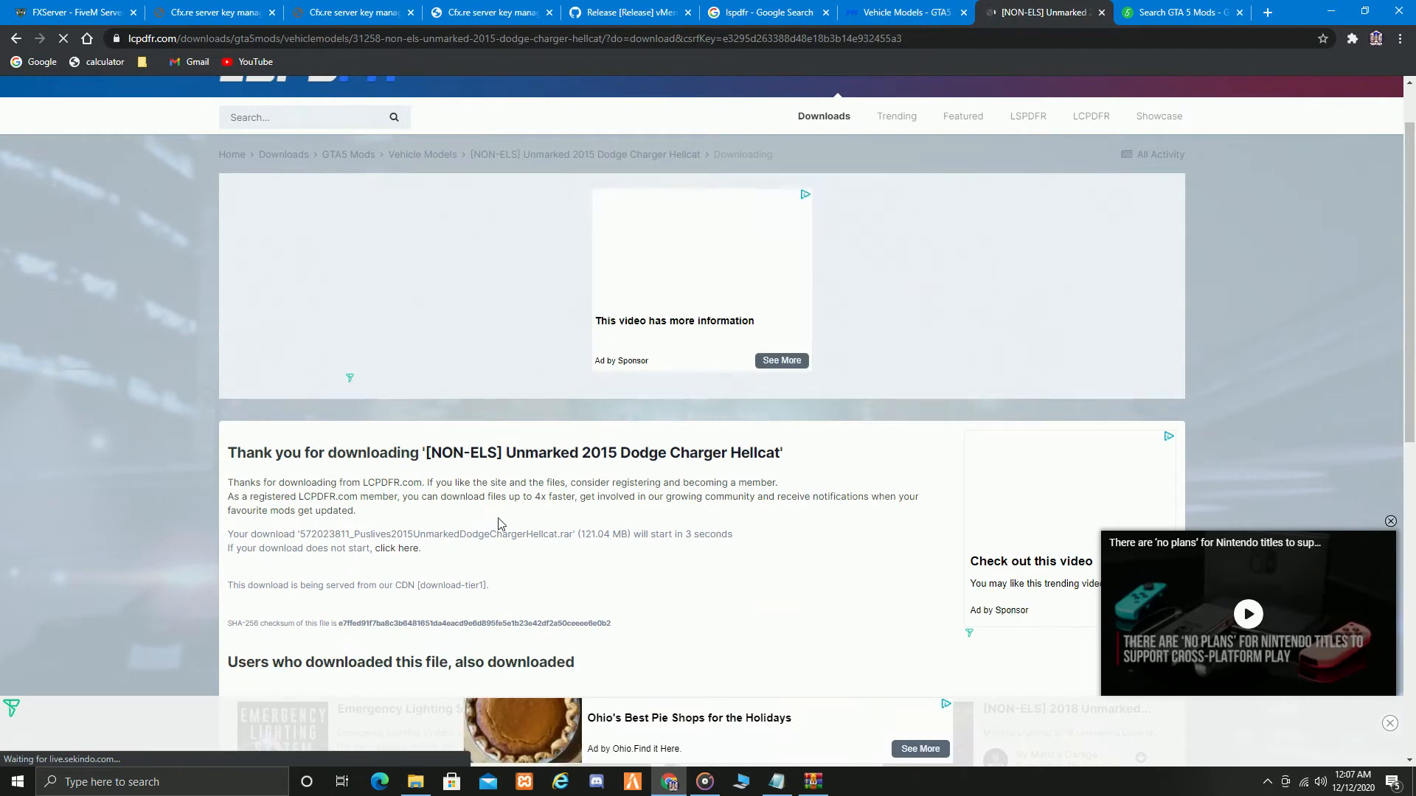
pyautogui.scroll(-5, 502, 520)
pyautogui.scroll(4, 506, 516)
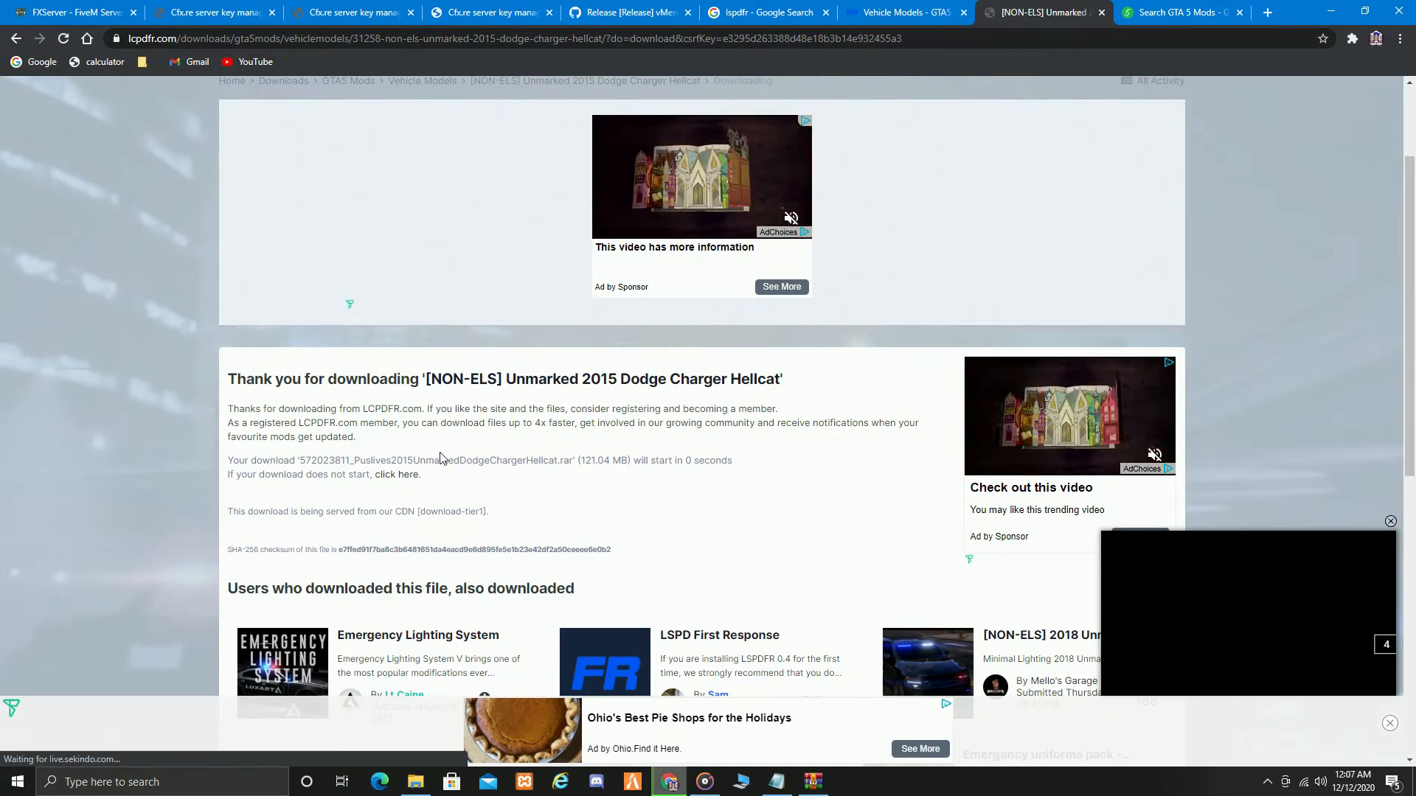
pyautogui.scroll(-1, 442, 499)
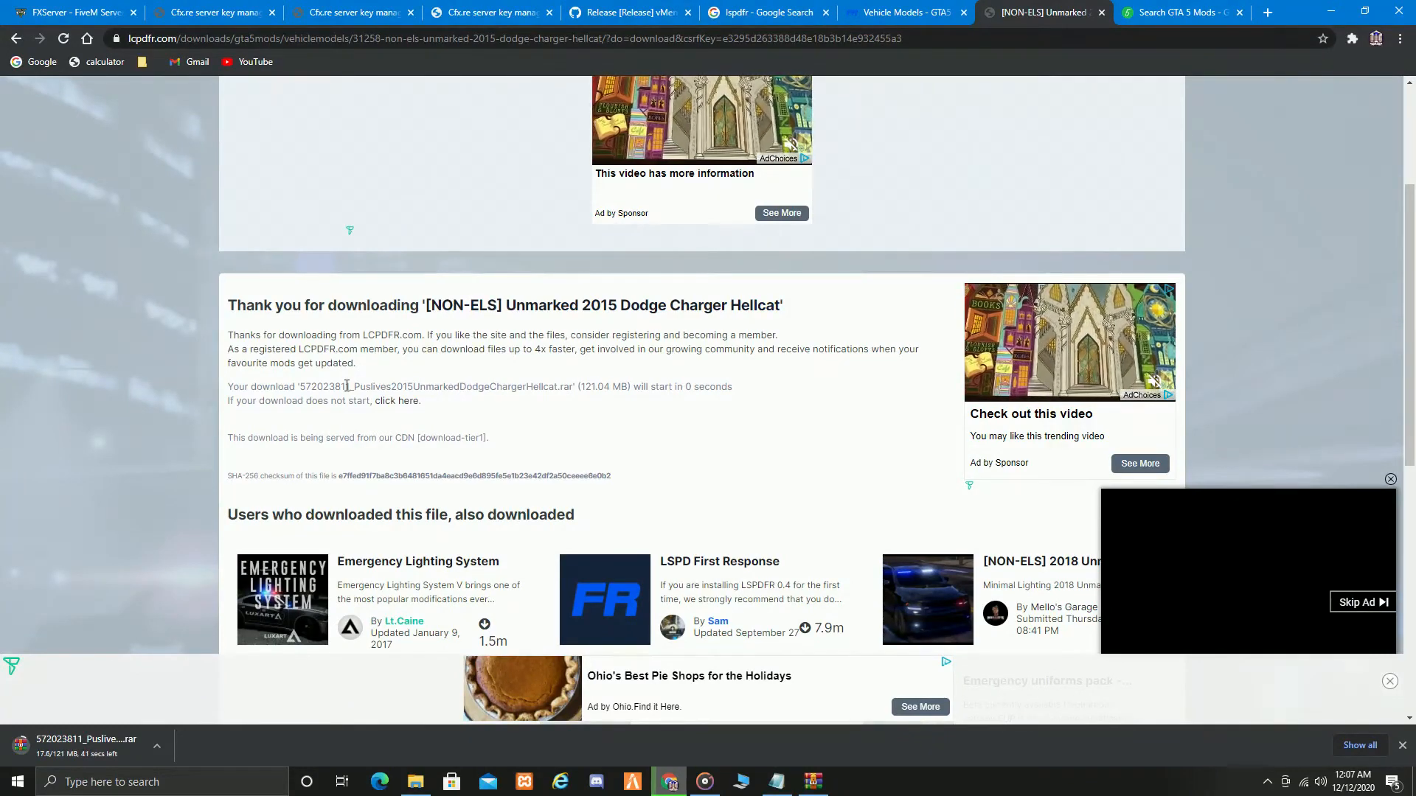
pyautogui.click(1389, 480)
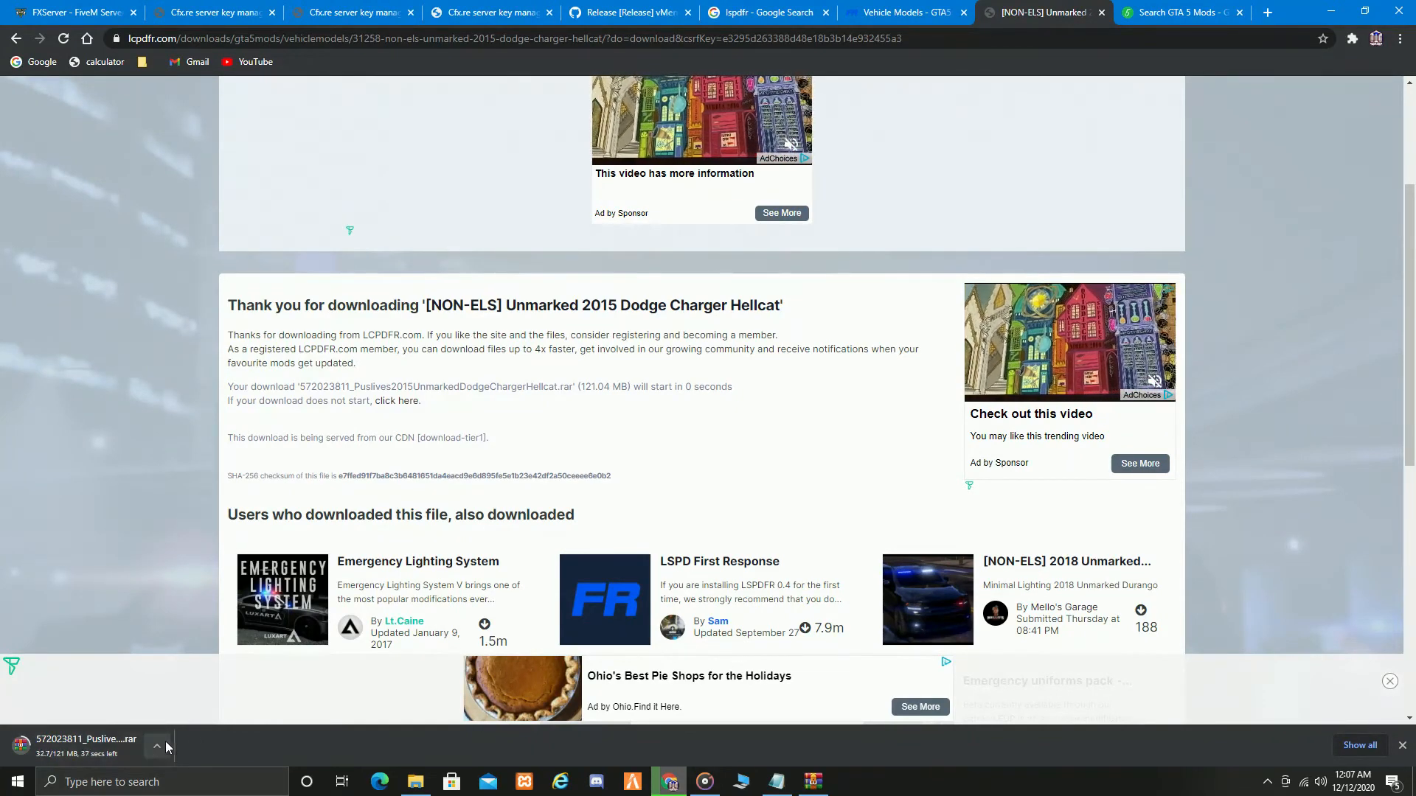
# Browse the GTA5-Mods search results for "fivem" and open the Audi R8 2020 [Add-On / FiveM] page.
pyautogui.click(1152, 6)
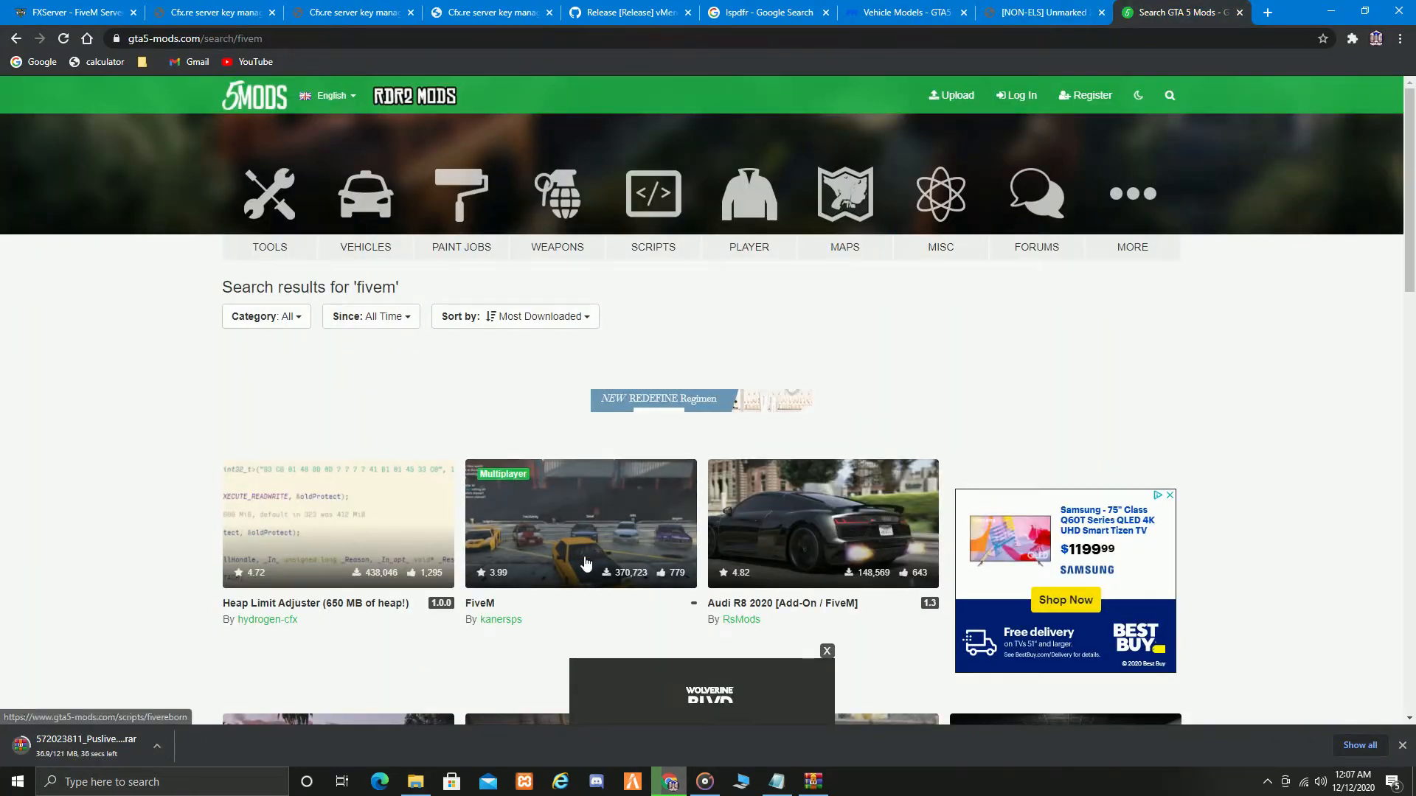
pyautogui.scroll(-3, 788, 331)
pyautogui.scroll(-5, 789, 368)
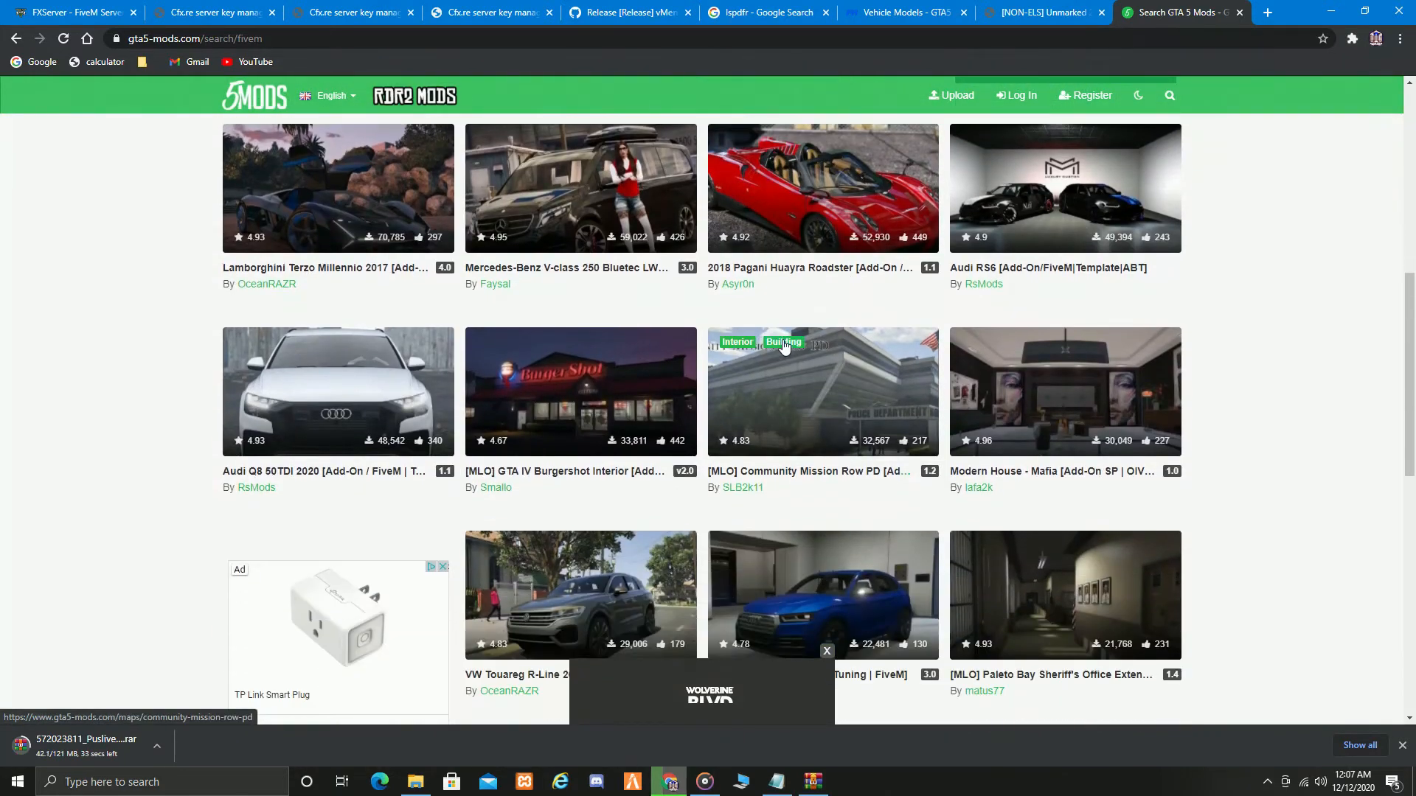
pyautogui.scroll(5, 908, 531)
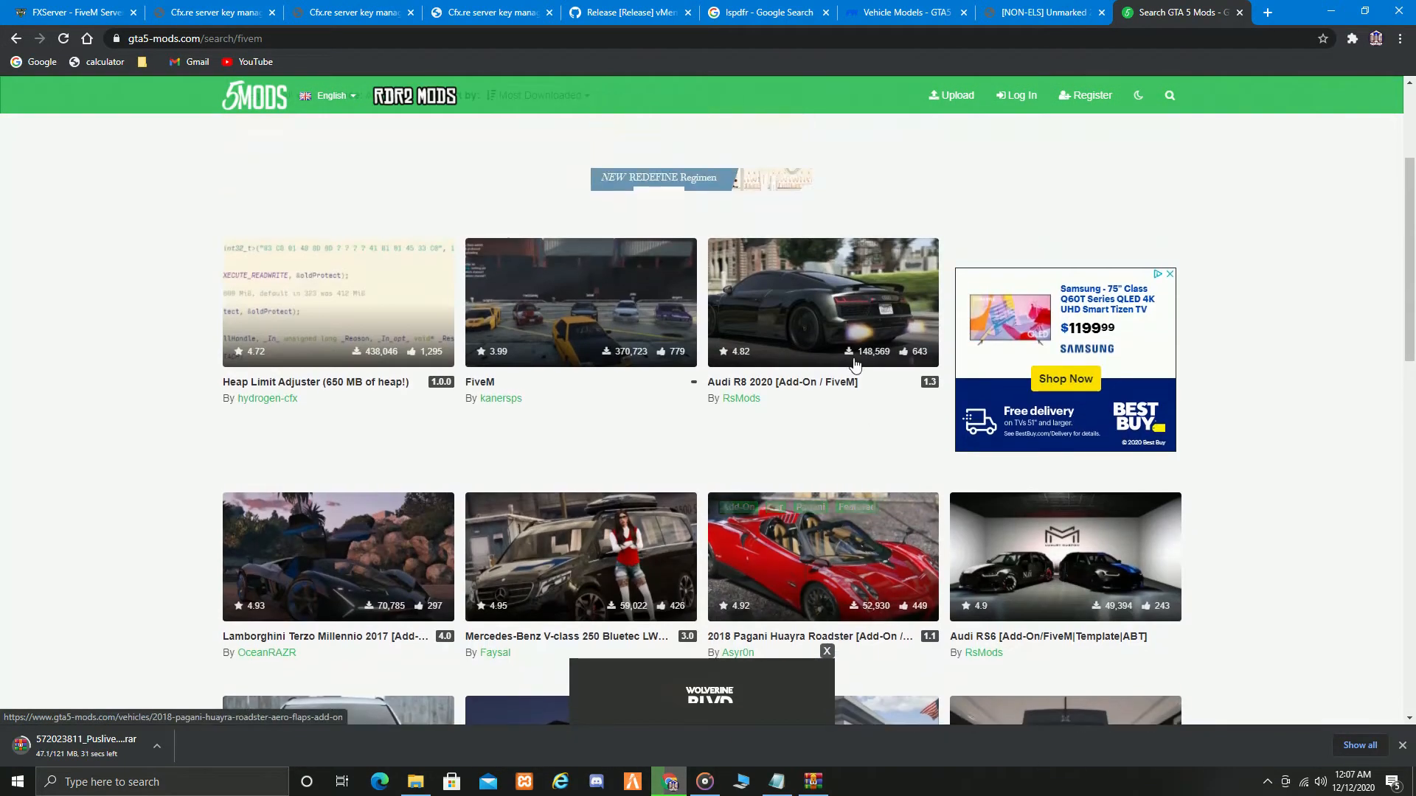
pyautogui.click(821, 384)
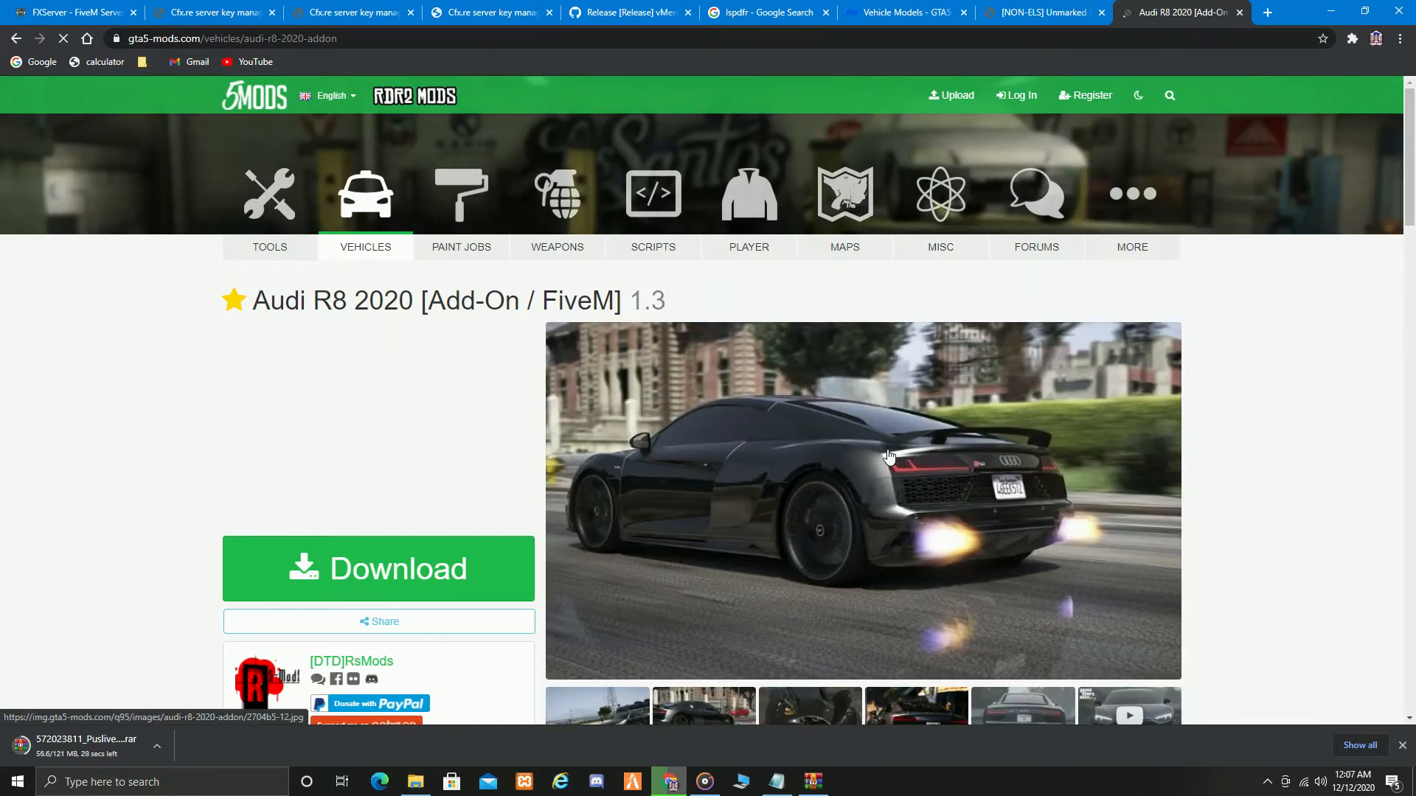
# Review the Audi R8 2020 mod page and download its file.
pyautogui.scroll(-4, 883, 450)
pyautogui.click(480, 301)
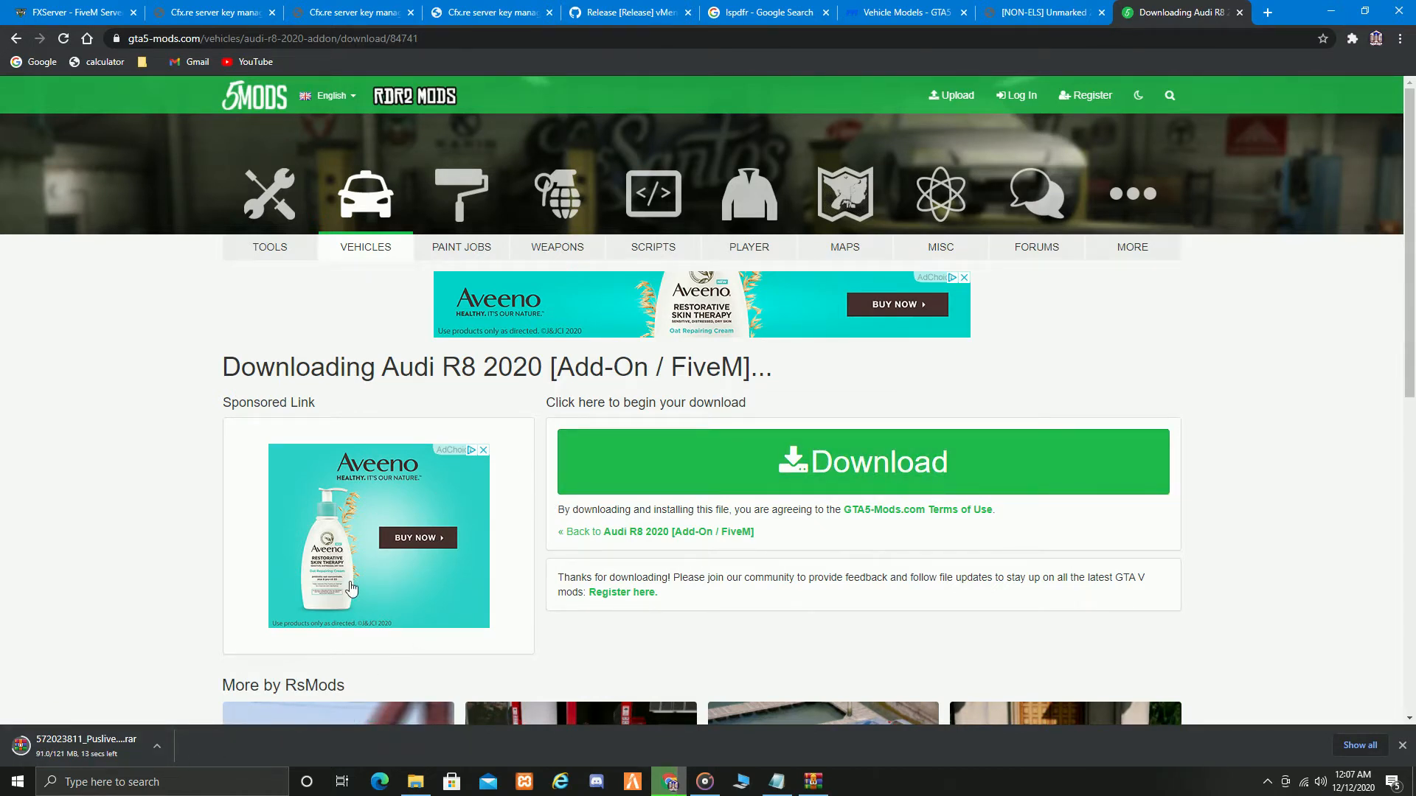
pyautogui.click(679, 452)
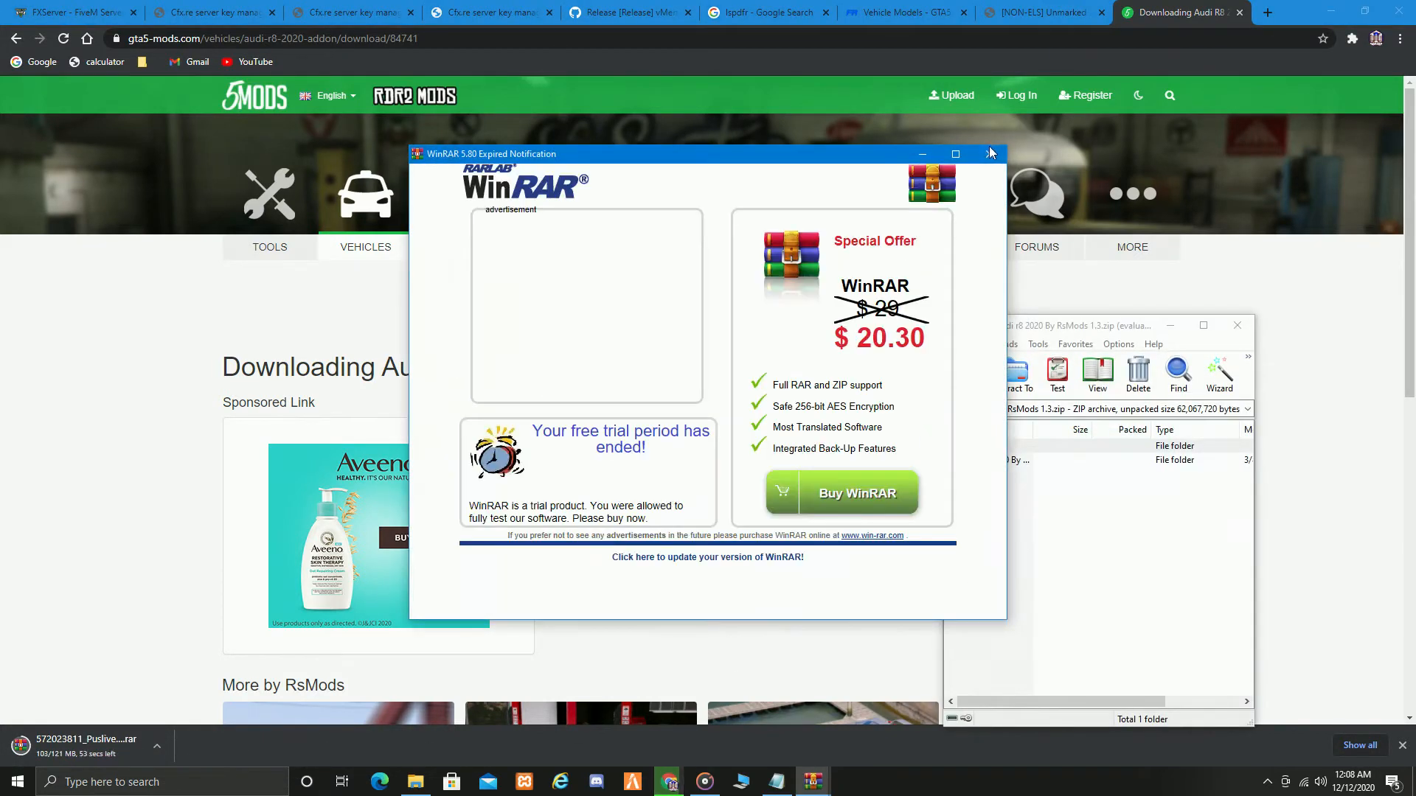
# Dismiss the WinRAR trial notice, check the folders inside the Audi R8 archive and return to its top level.
pyautogui.click(988, 156)
pyautogui.doubleClick(1013, 462)
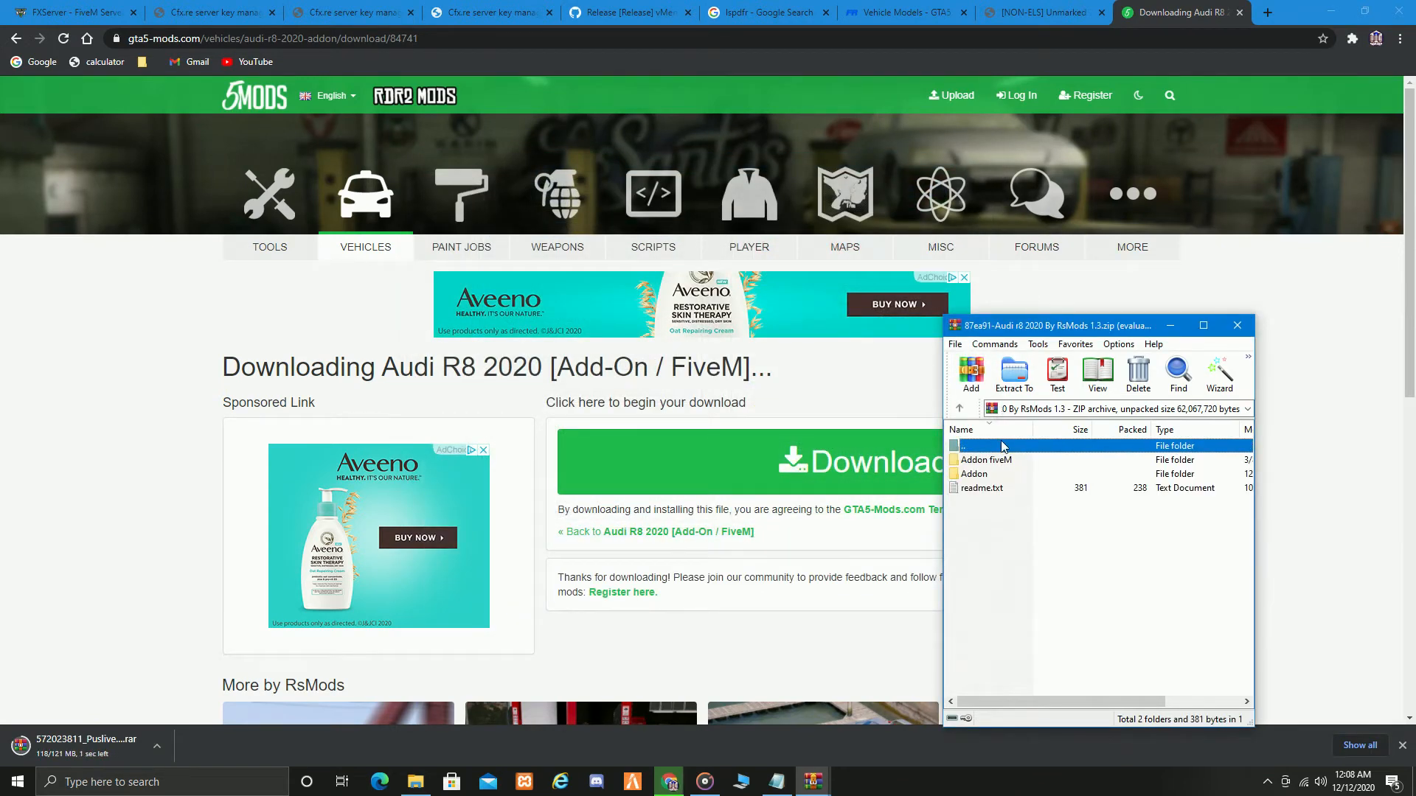
pyautogui.doubleClick(999, 446)
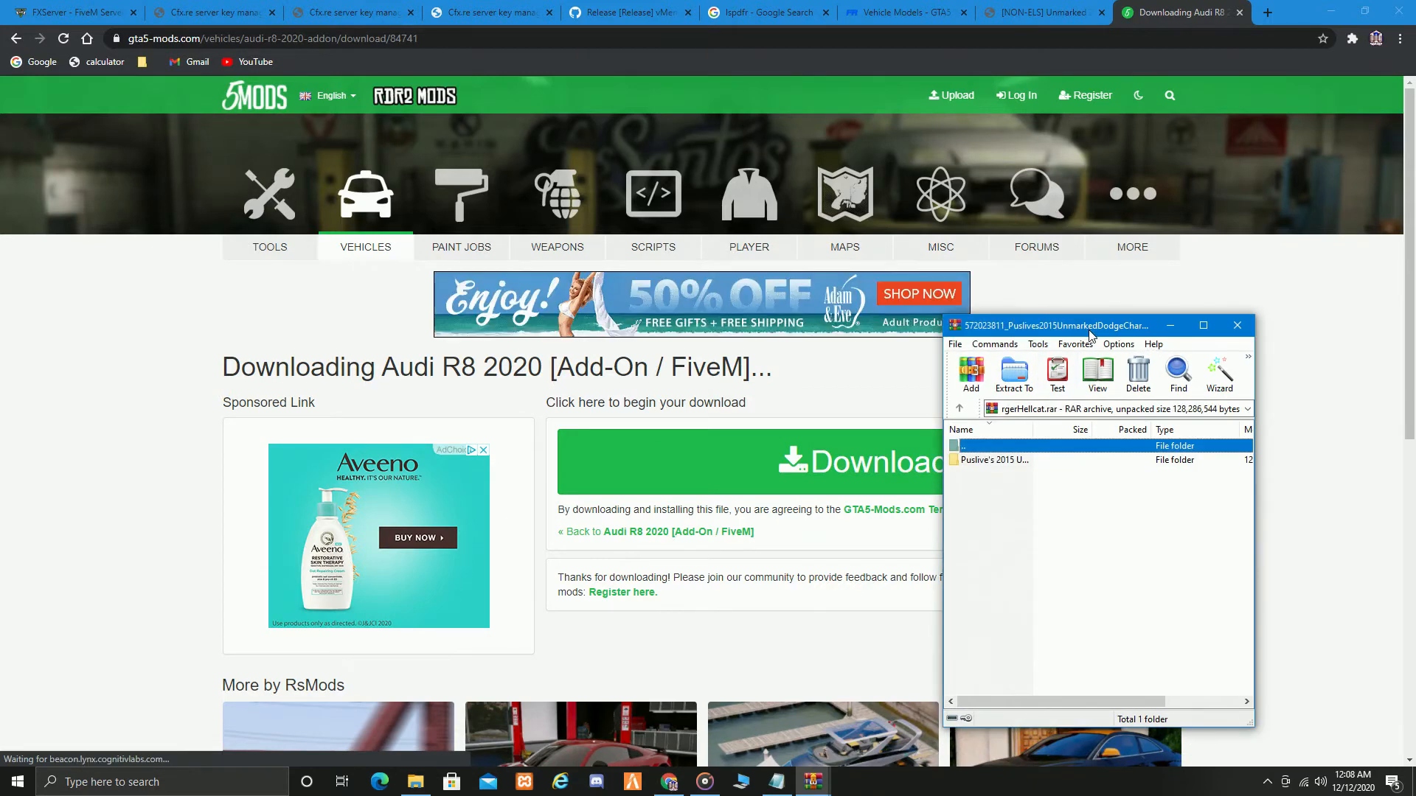
# Arrange the Audi R8 and Dodge Charger archive windows on opposite sides of the desktop and minimize the browser.
pyautogui.moveTo(1060, 334); pyautogui.dragTo(1184, 213)
pyautogui.click(767, 383)
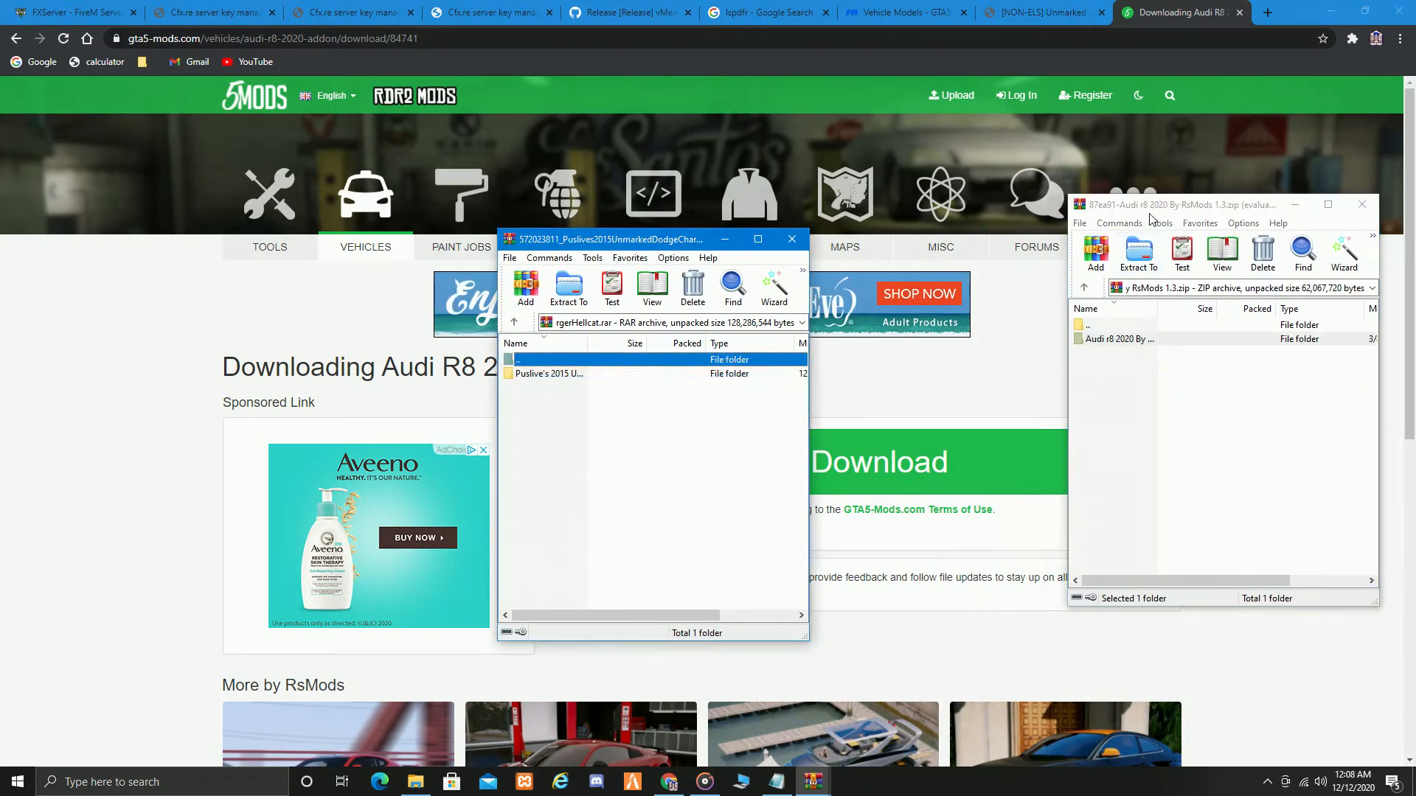
pyautogui.click(1163, 210)
pyautogui.click(1331, 12)
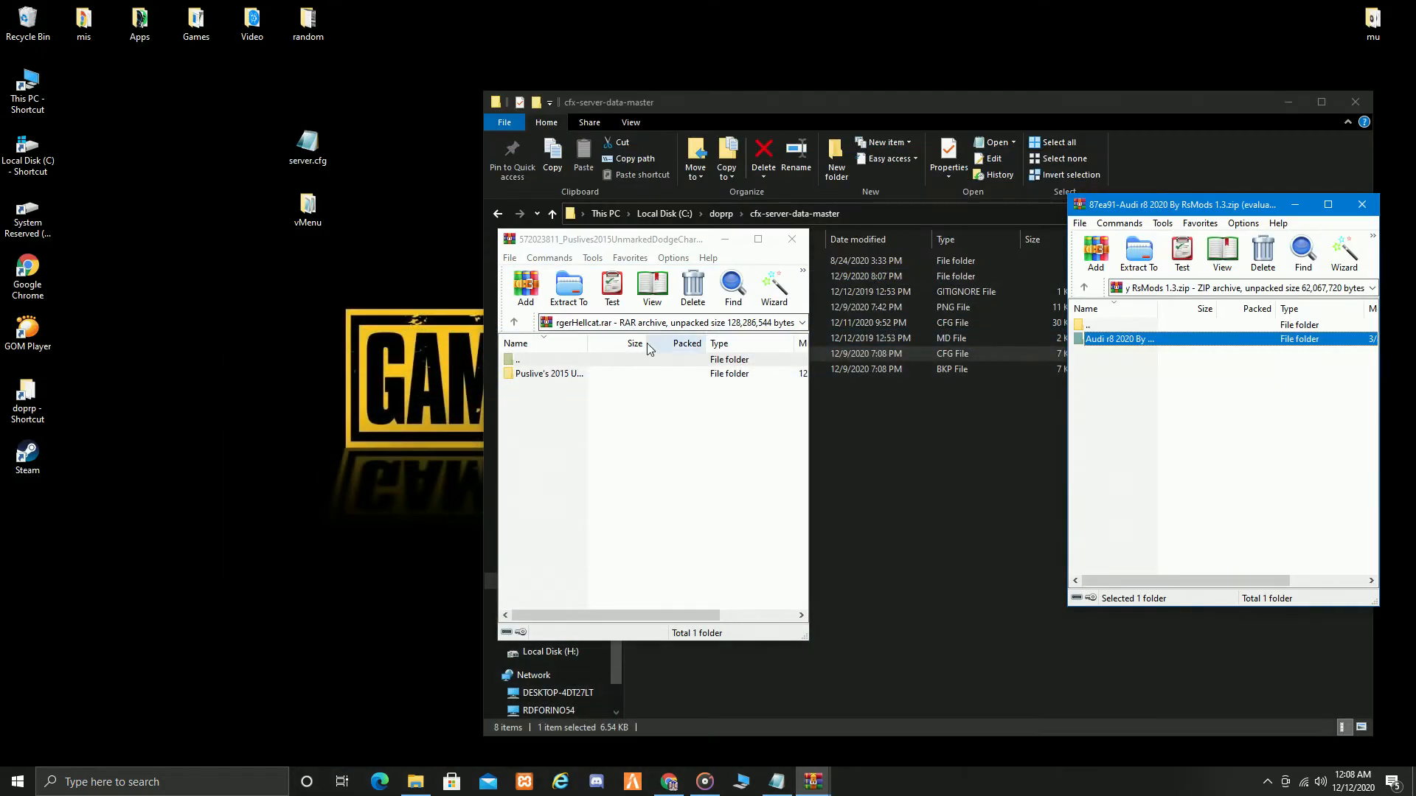
pyautogui.moveTo(693, 243)
pyautogui.mouseDown()
pyautogui.moveTo(644, 252)
pyautogui.moveTo(259, 221)
pyautogui.mouseUp()
# Open the resources folder inside doprp\cfx-server-data-master.
pyautogui.click(706, 361)
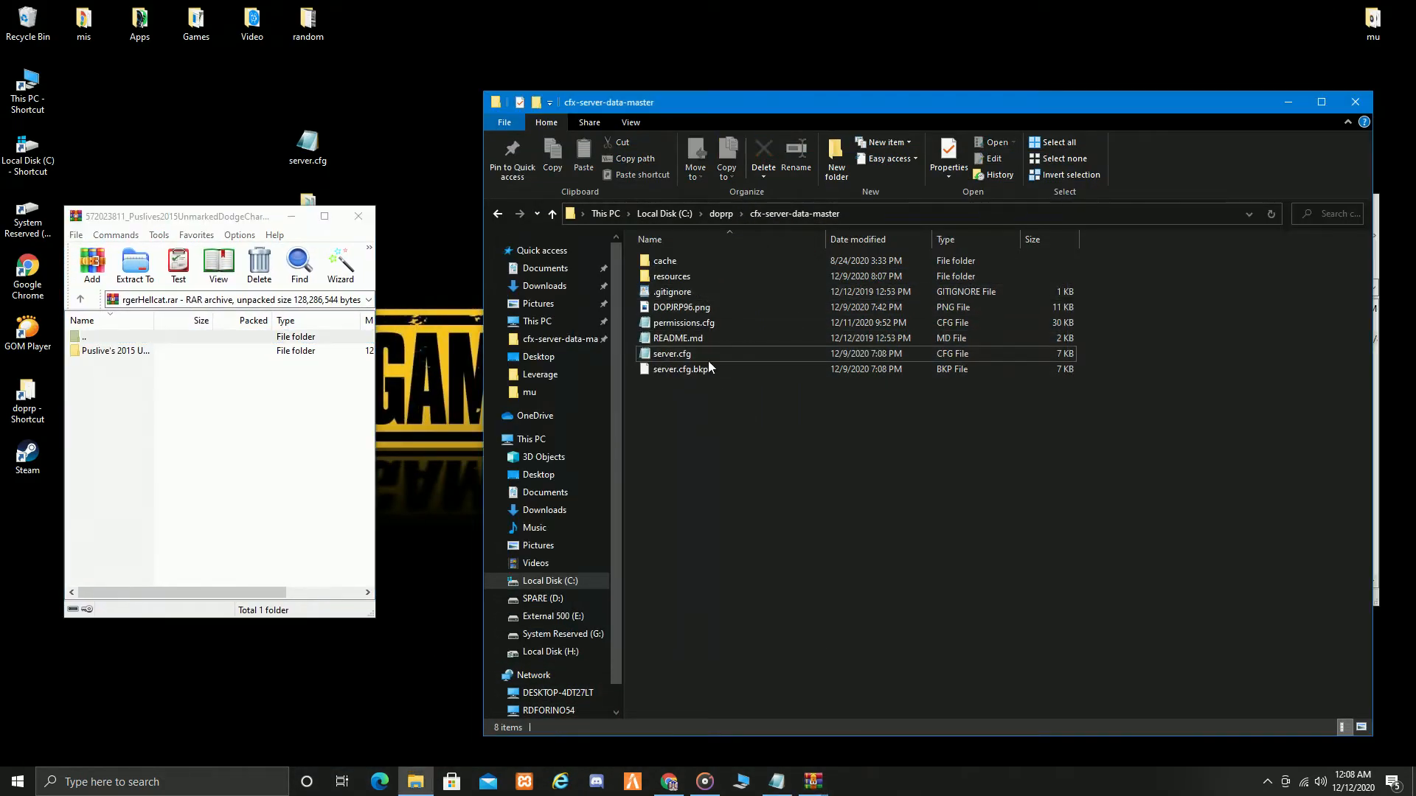
pyautogui.click(720, 214)
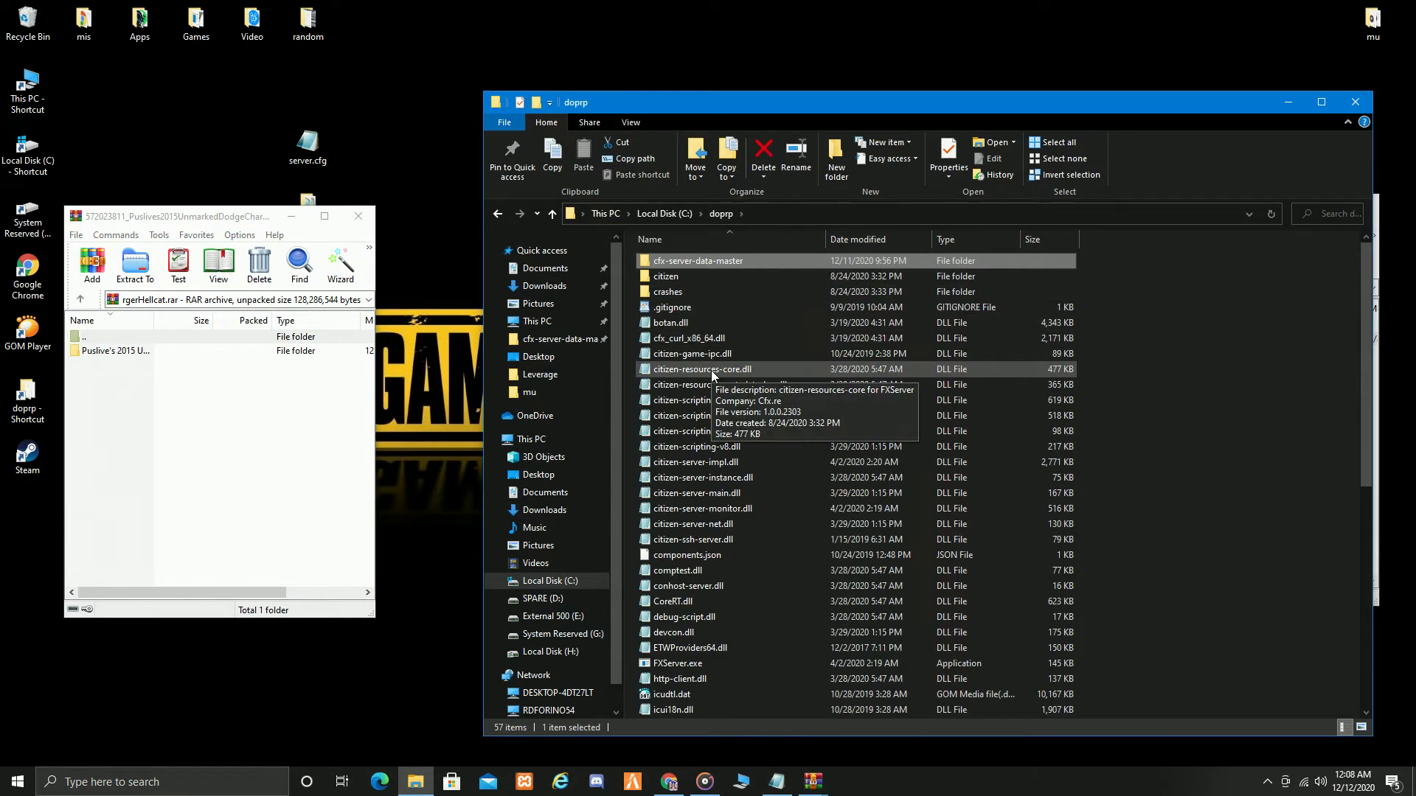
pyautogui.doubleClick(773, 262)
pyautogui.doubleClick(728, 281)
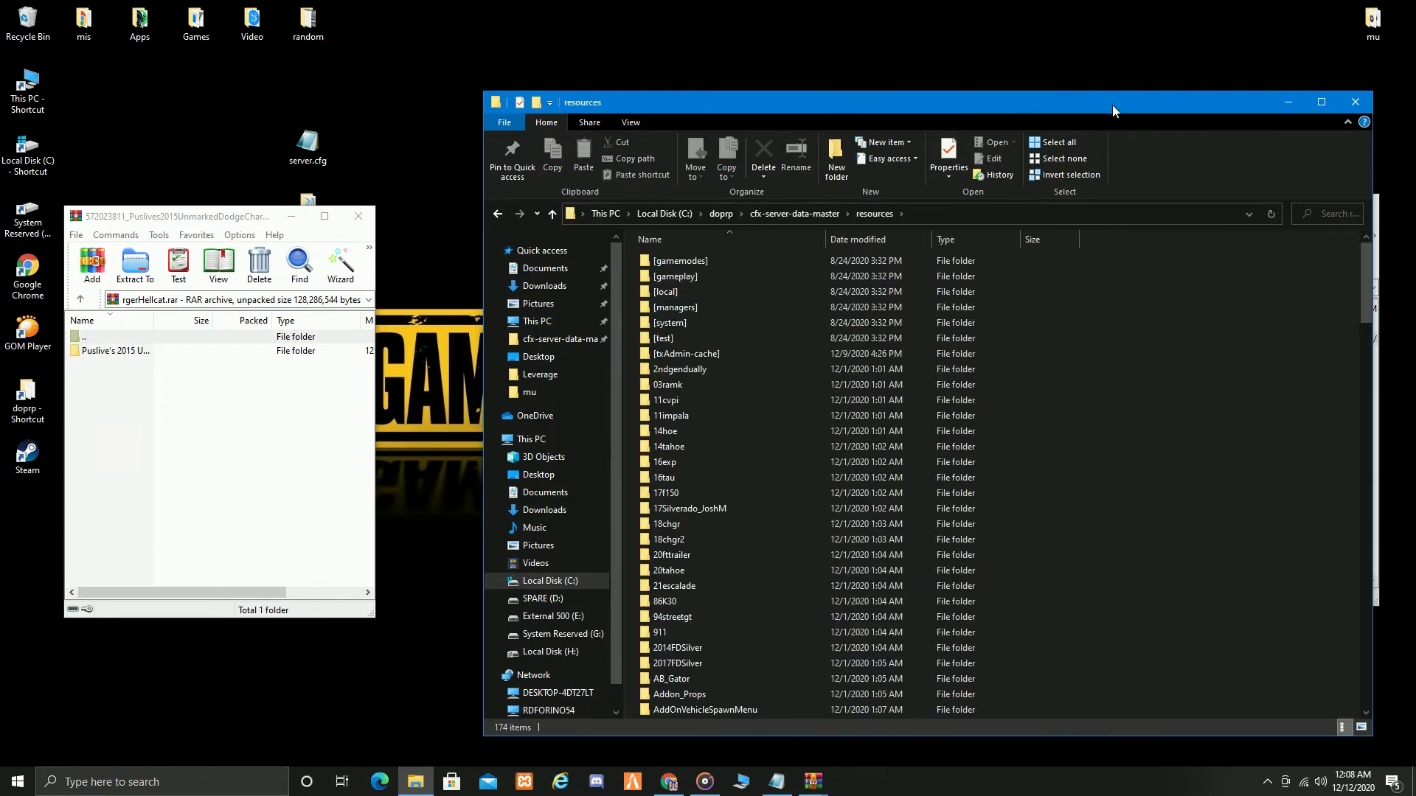
# Open the Addon fiveM folder in the Audi R8 archive and try to copy its r820 folder into the server's resources folder.
pyautogui.moveTo(1112, 104); pyautogui.dragTo(757, 108)
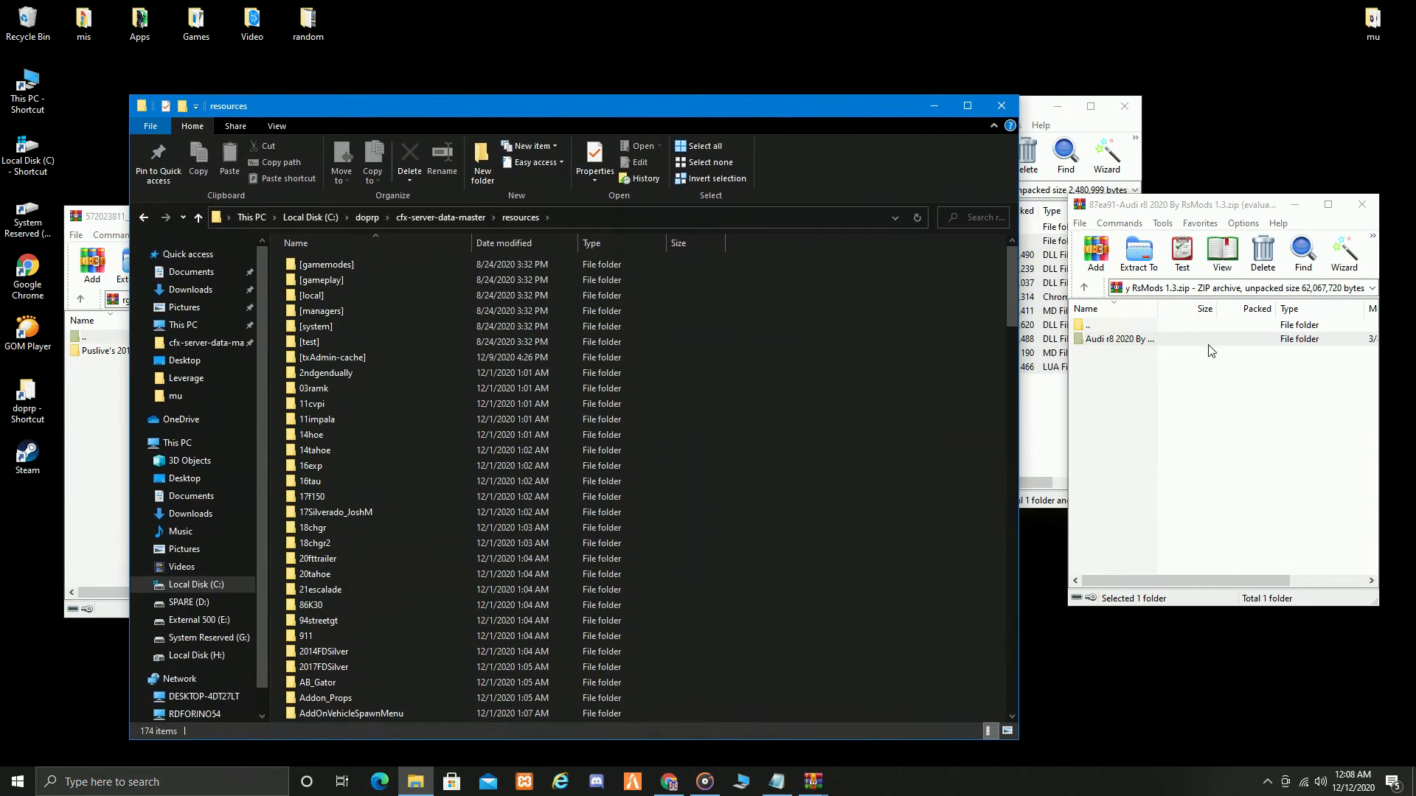
pyautogui.doubleClick(1145, 340)
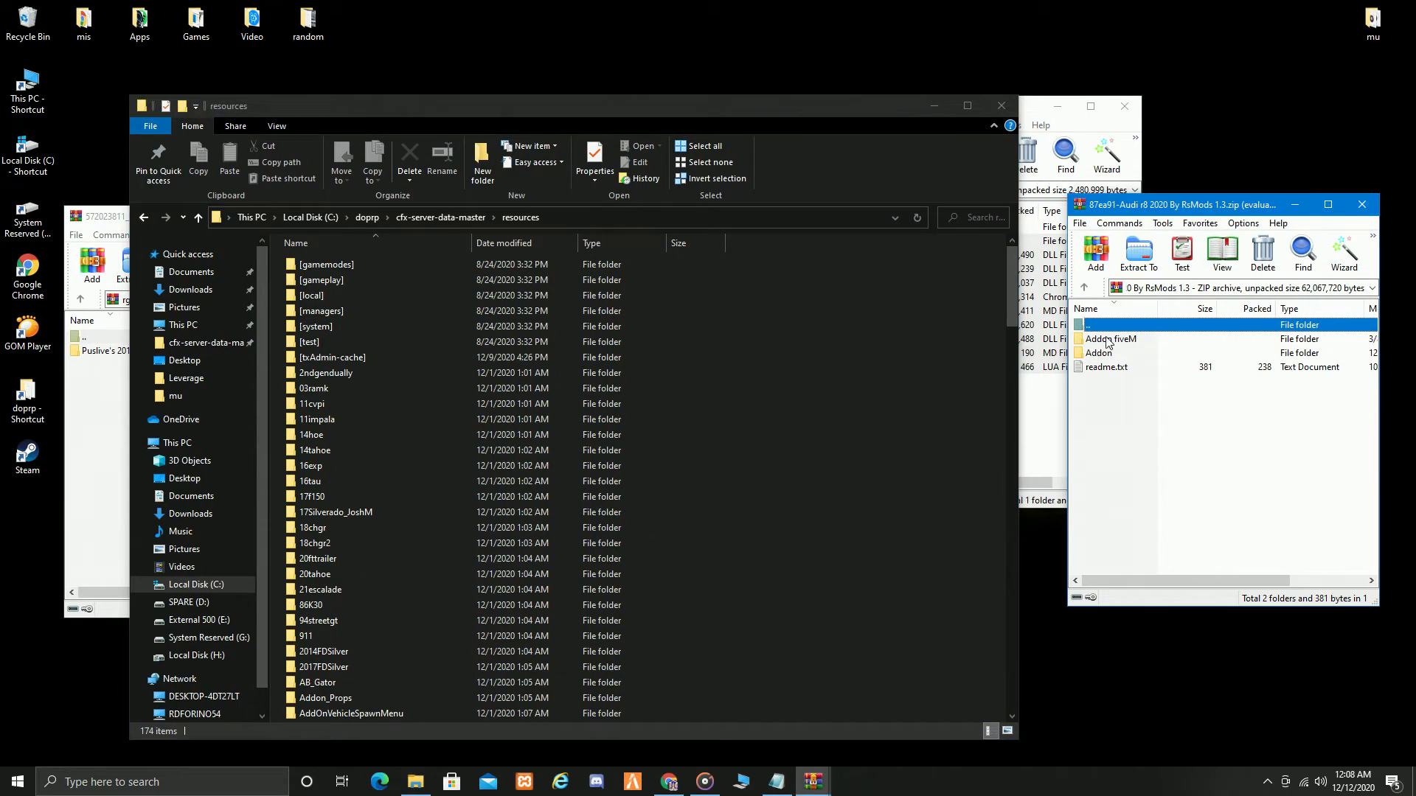
pyautogui.doubleClick(1124, 341)
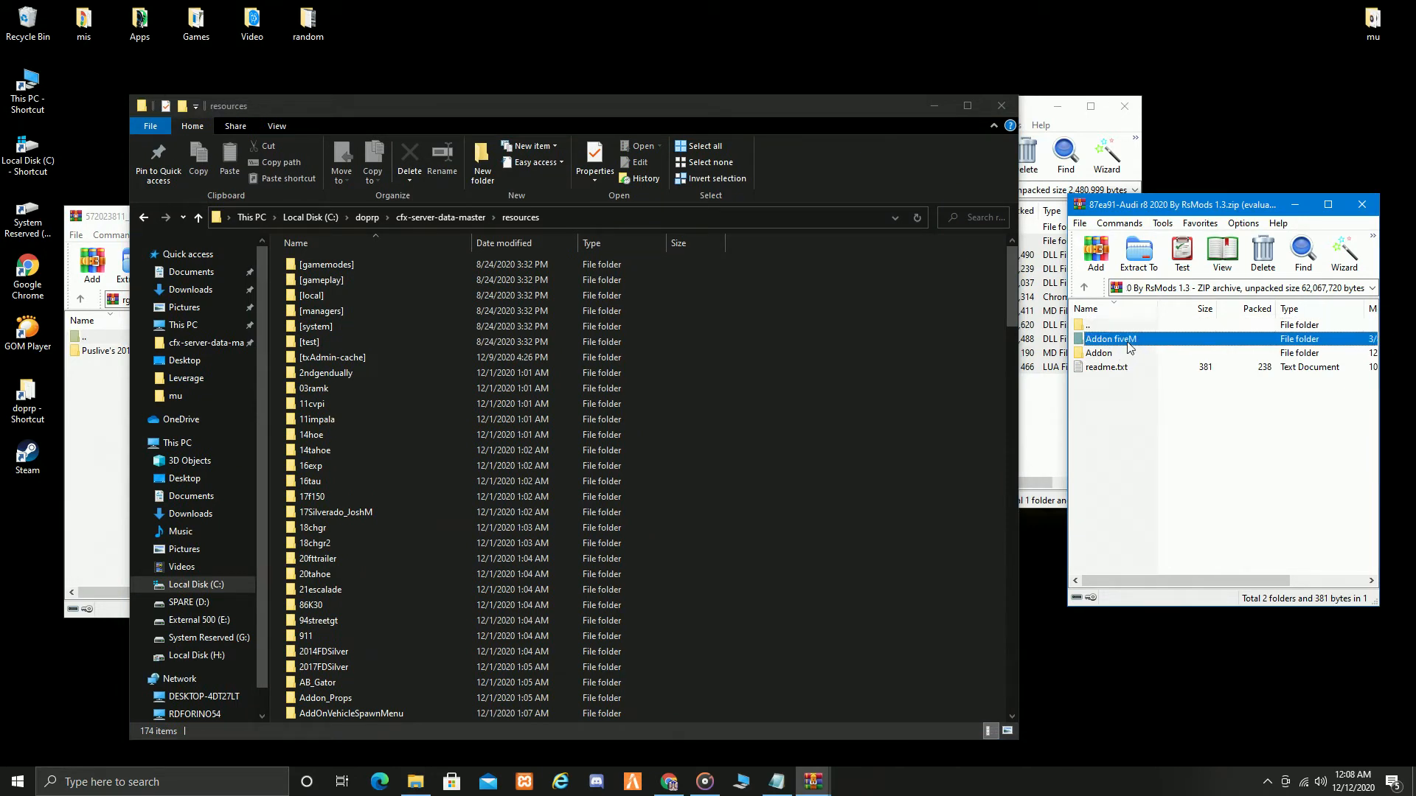
pyautogui.click(1103, 341)
pyautogui.moveTo(1133, 343); pyautogui.dragTo(980, 399)
pyautogui.moveTo(823, 457); pyautogui.dragTo(763, 467)
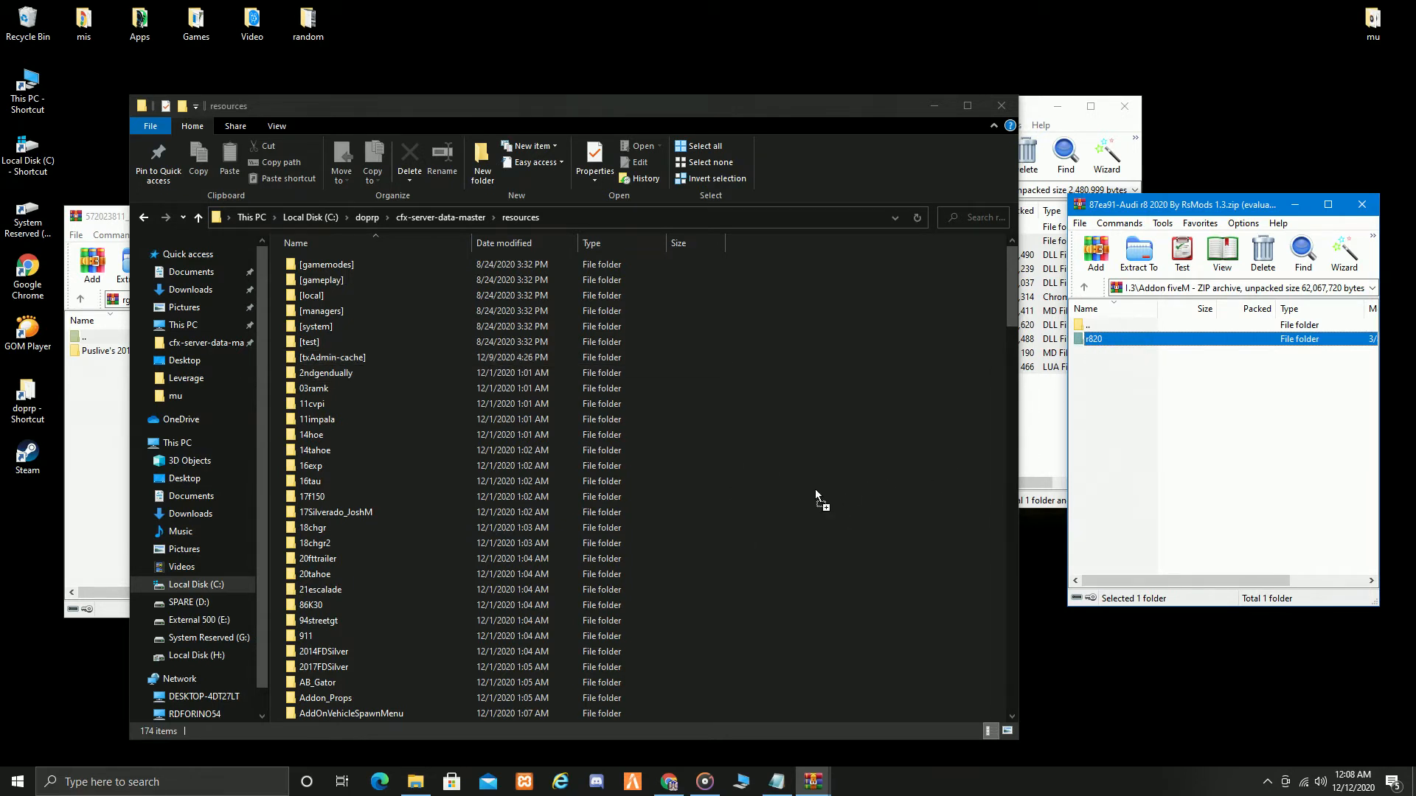
pyautogui.moveTo(941, 437); pyautogui.dragTo(1050, 341)
# Look through the existing folders in resources and reposition its window beside the Dodge Charger Hellcat archive.
pyautogui.scroll(-9, 320, 442)
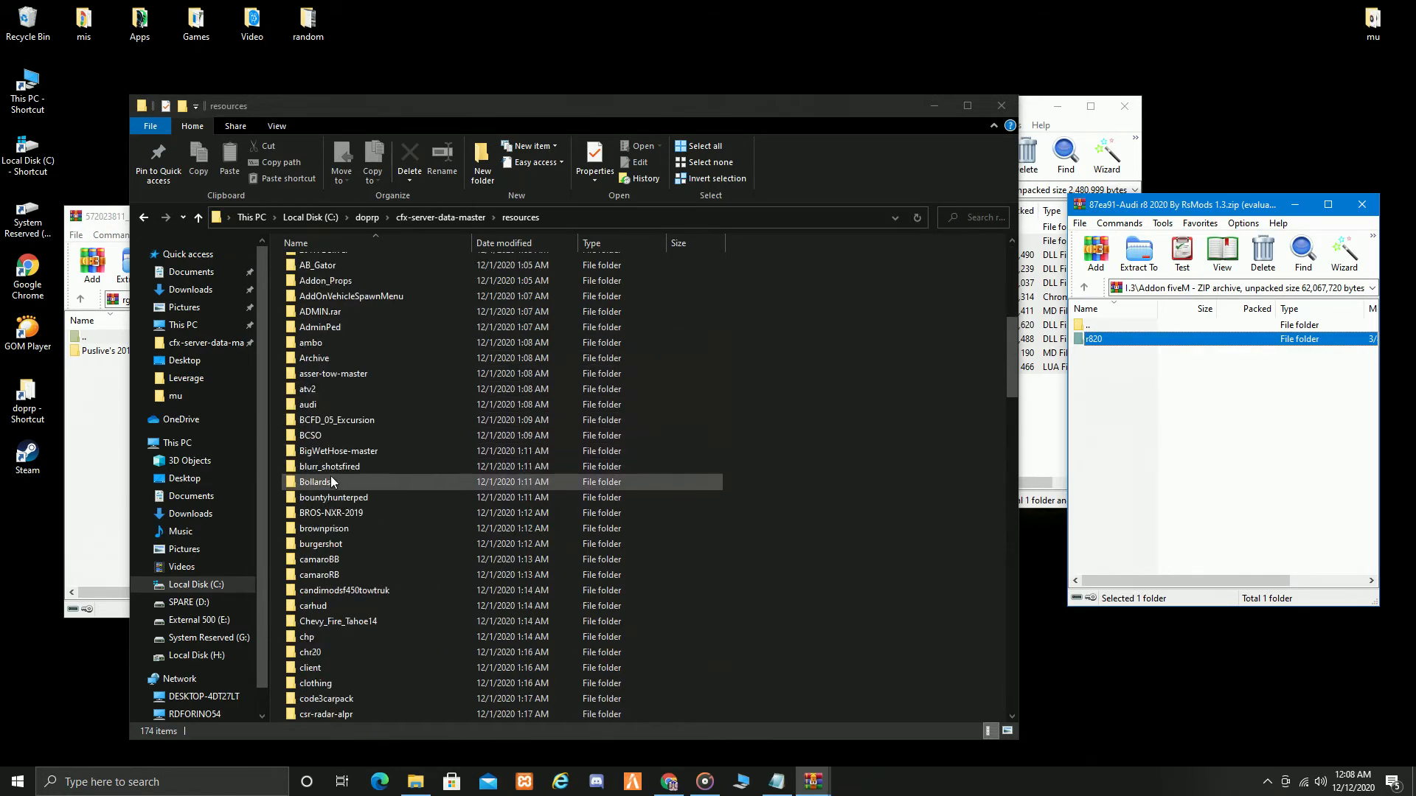
pyautogui.scroll(1, 331, 482)
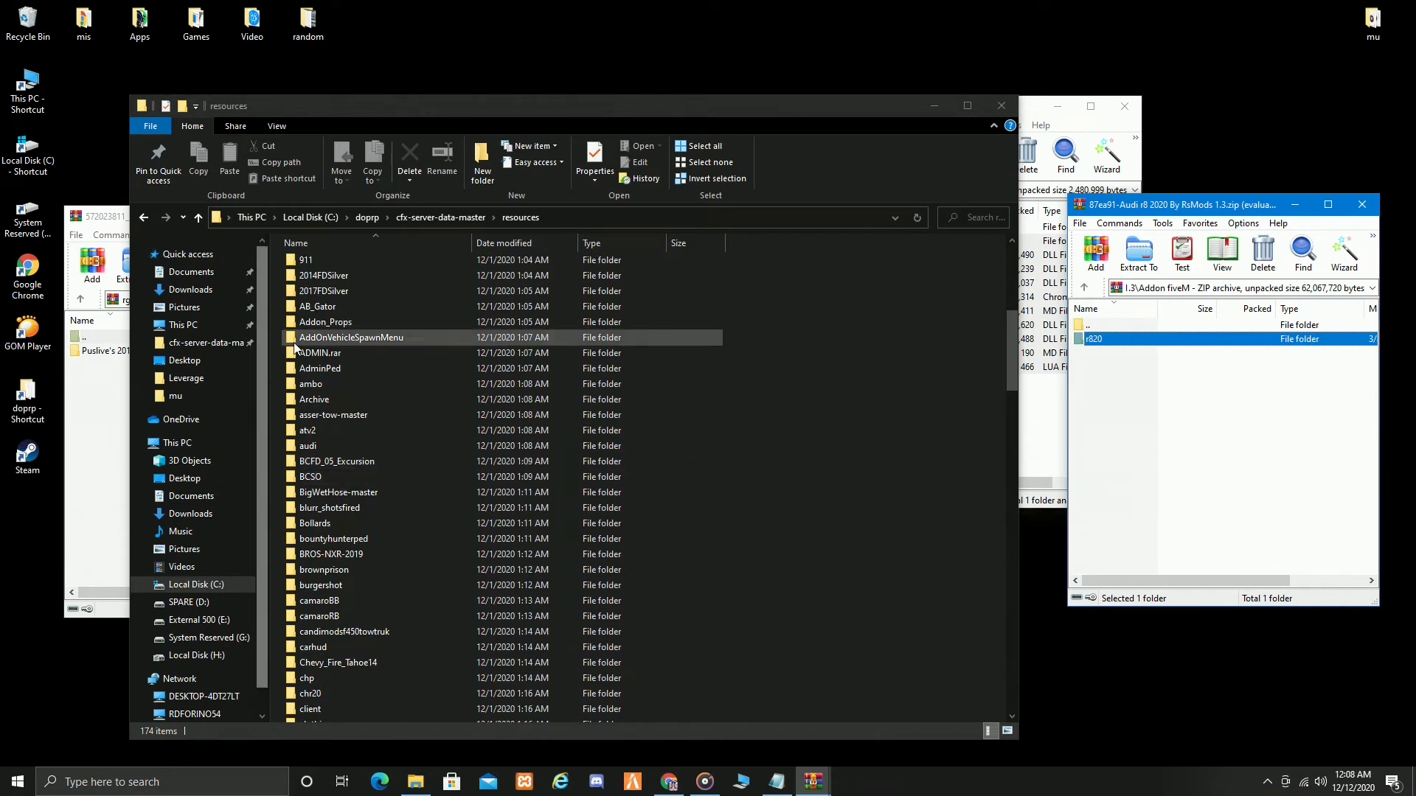
pyautogui.scroll(-2, 322, 352)
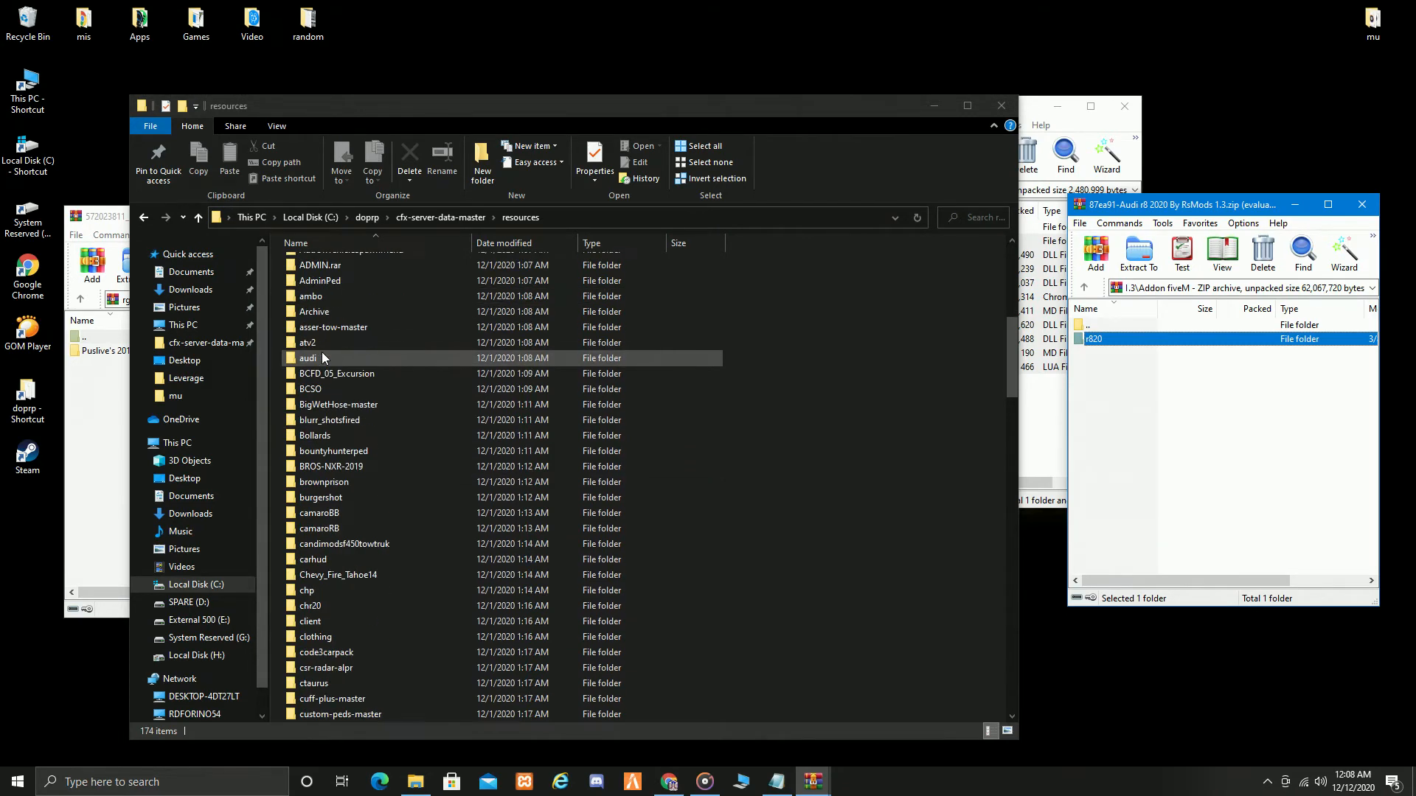
pyautogui.scroll(-16, 321, 358)
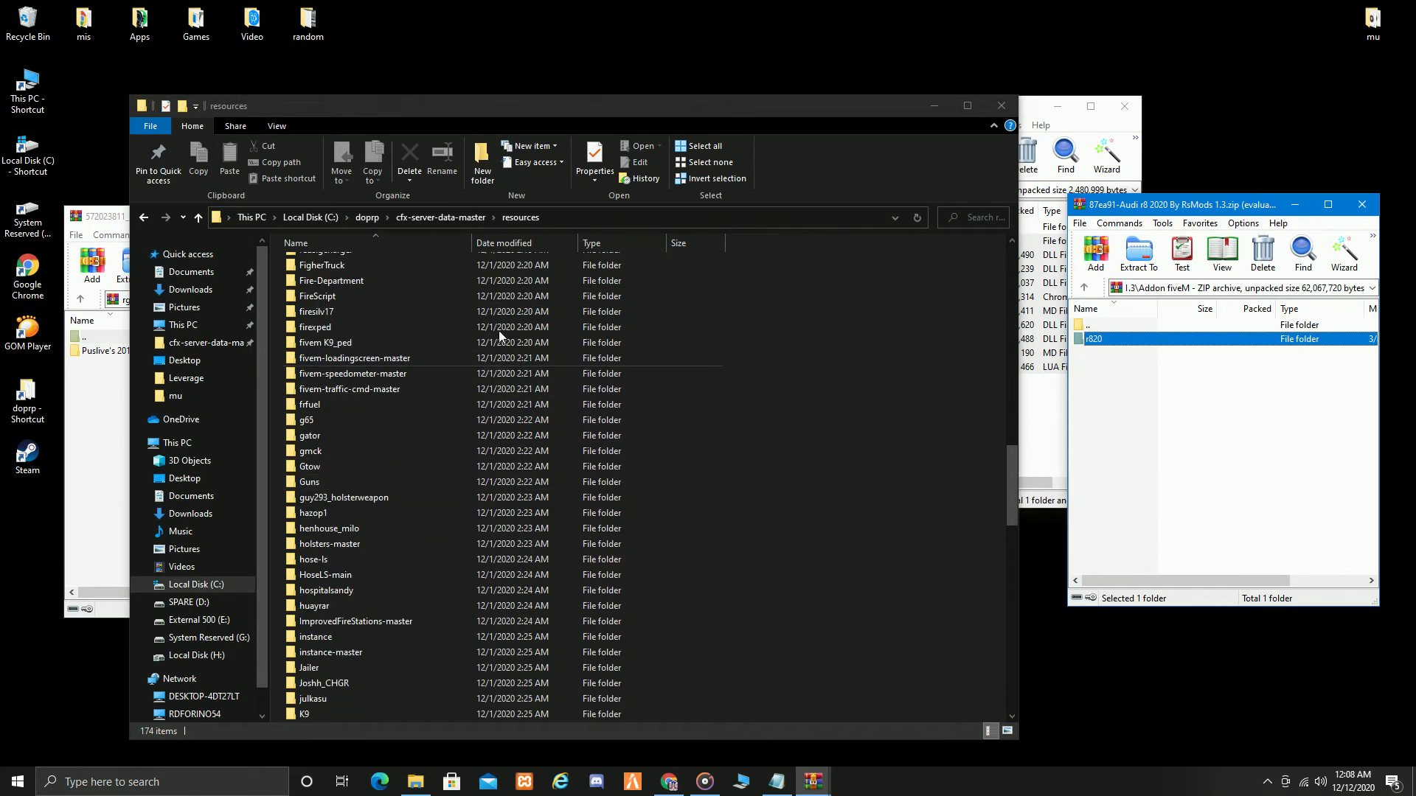
pyautogui.moveTo(652, 105); pyautogui.dragTo(990, 76)
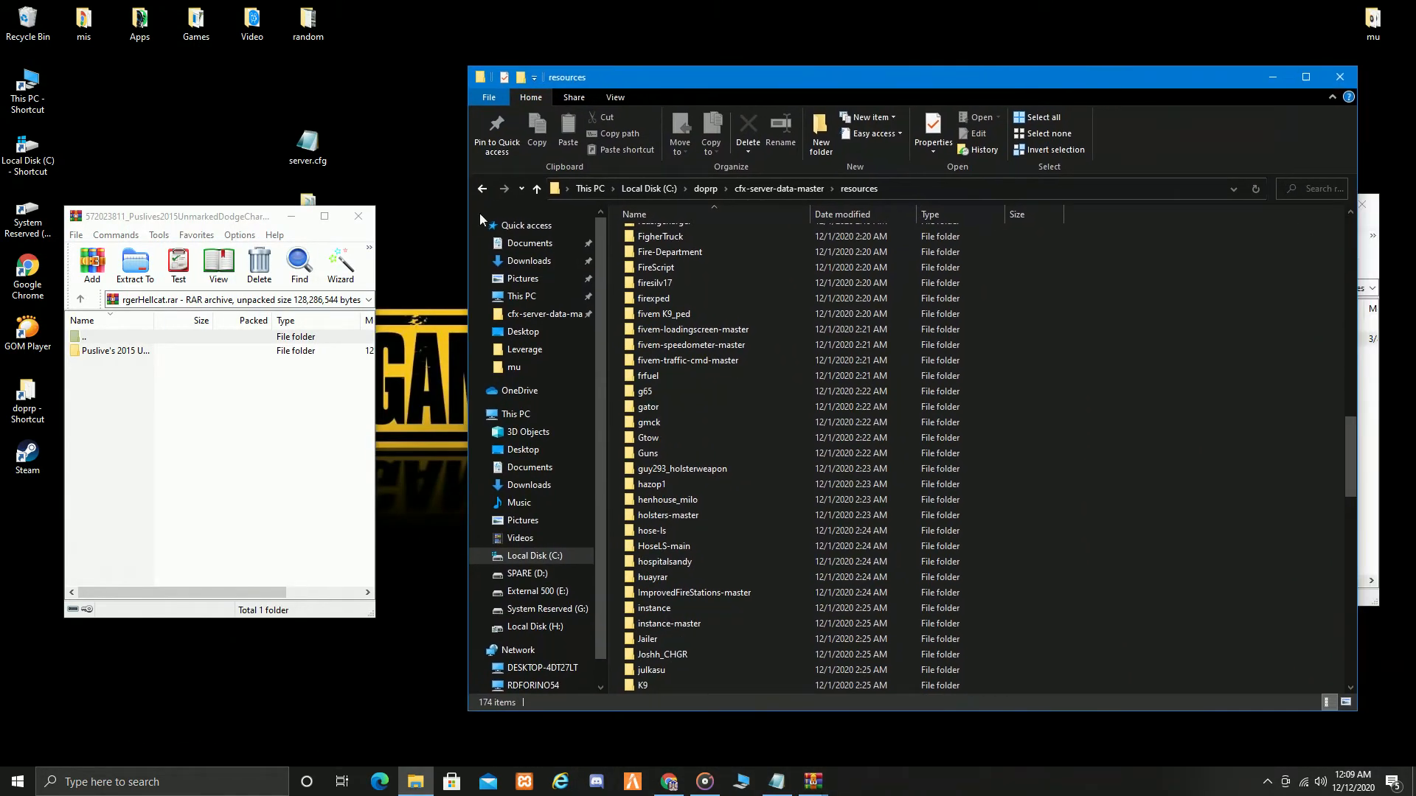
pyautogui.click(126, 389)
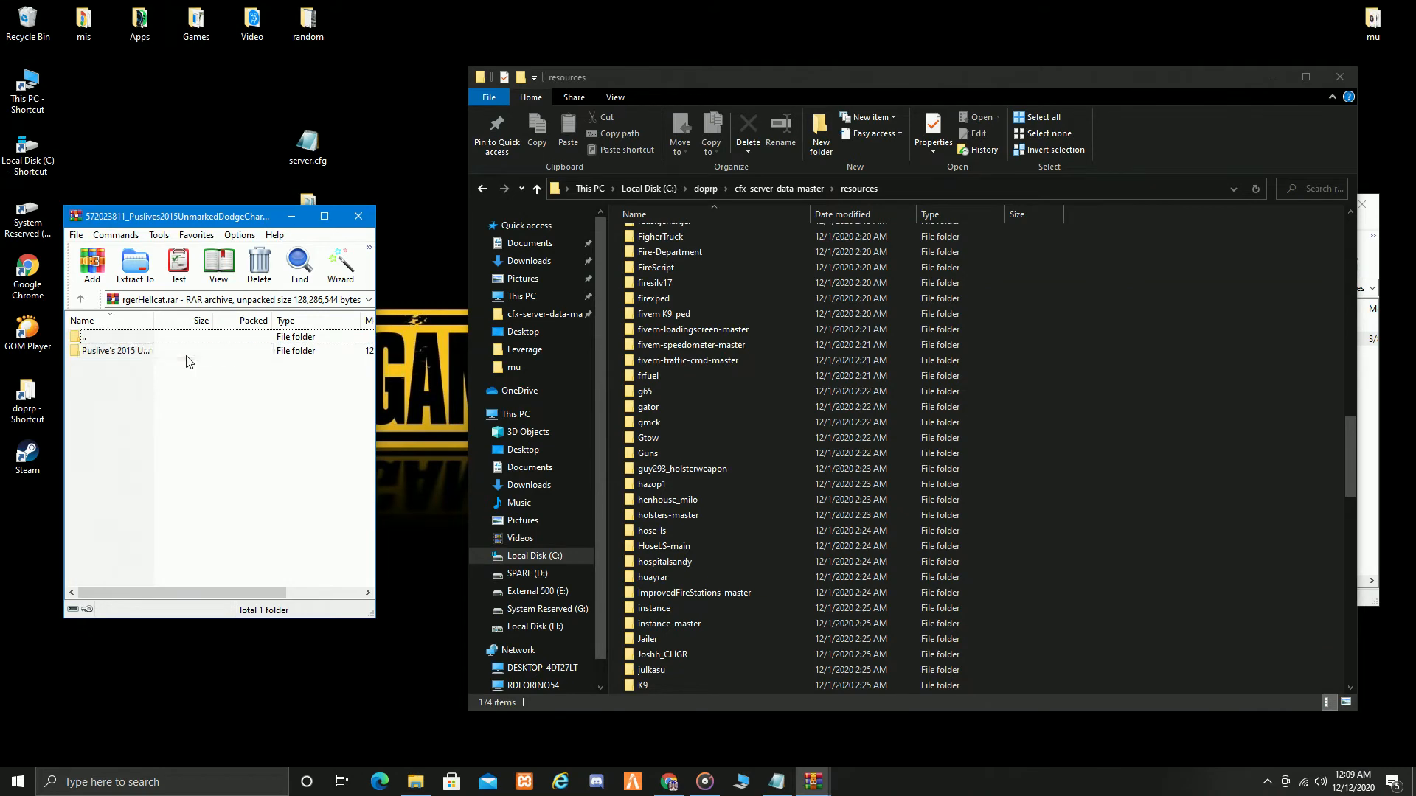
pyautogui.moveTo(1011, 95); pyautogui.dragTo(558, 174)
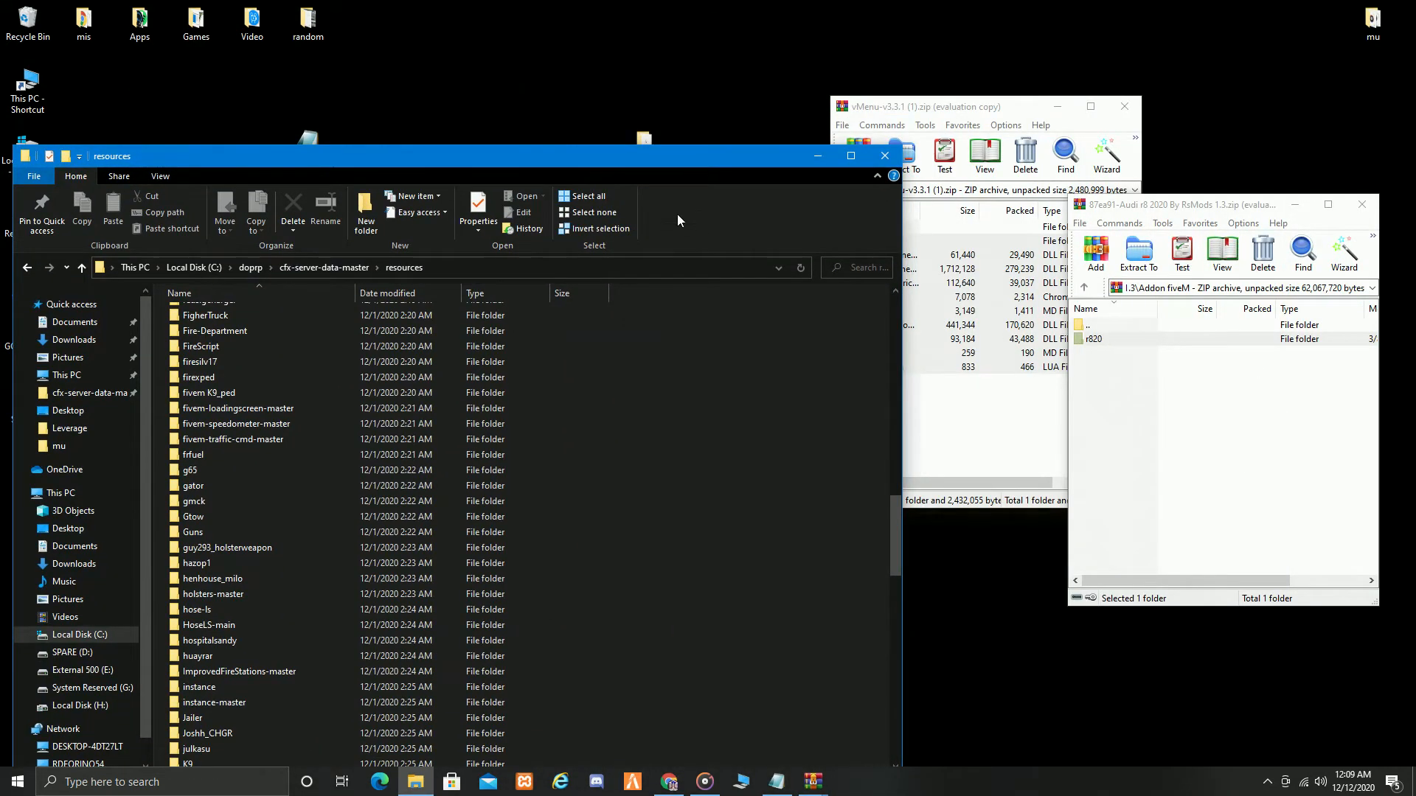
pyautogui.moveTo(684, 153); pyautogui.dragTo(1204, 109)
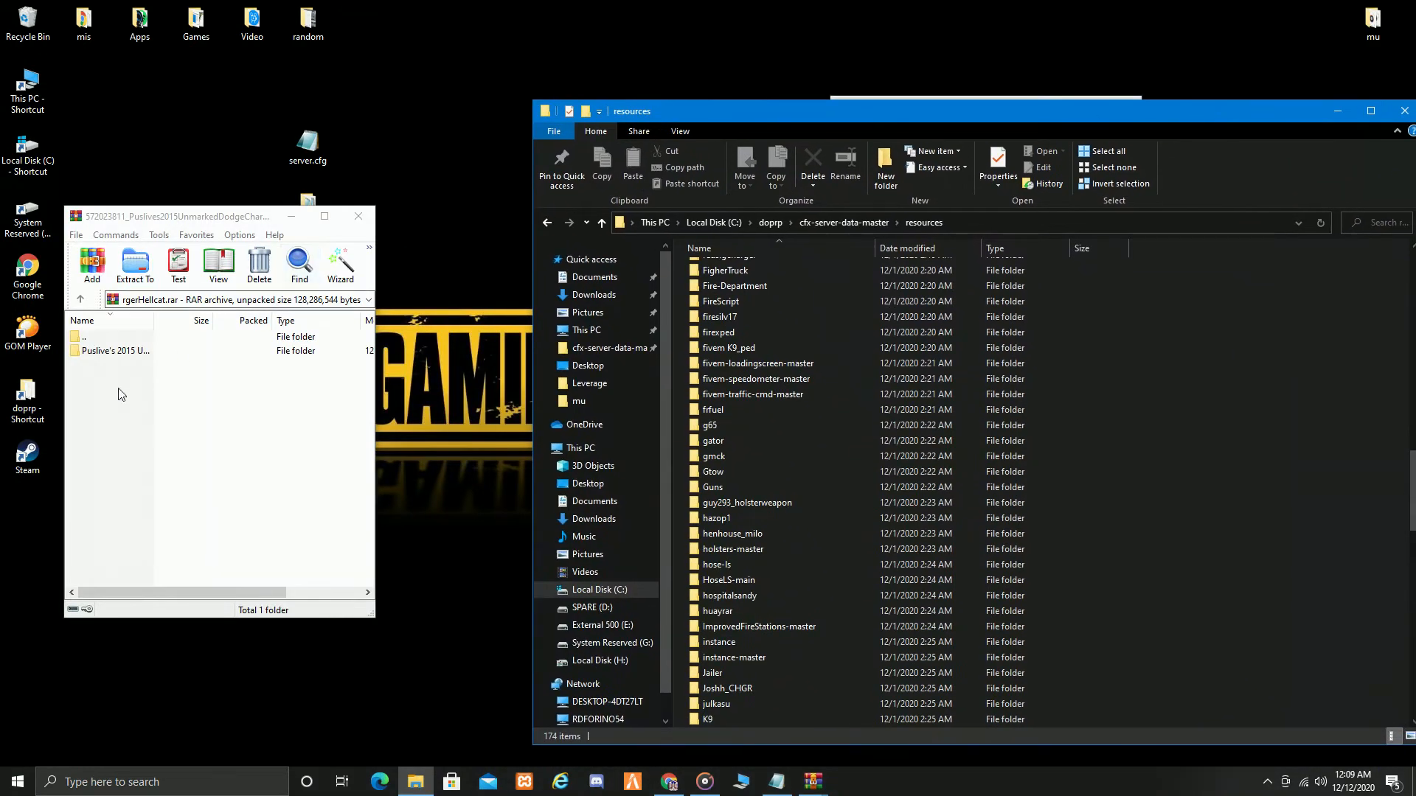
# Inspect the Red and Blue folder inside the Dodge Charger Hellcat archive and extract that folder to the desktop.
pyautogui.doubleClick(122, 352)
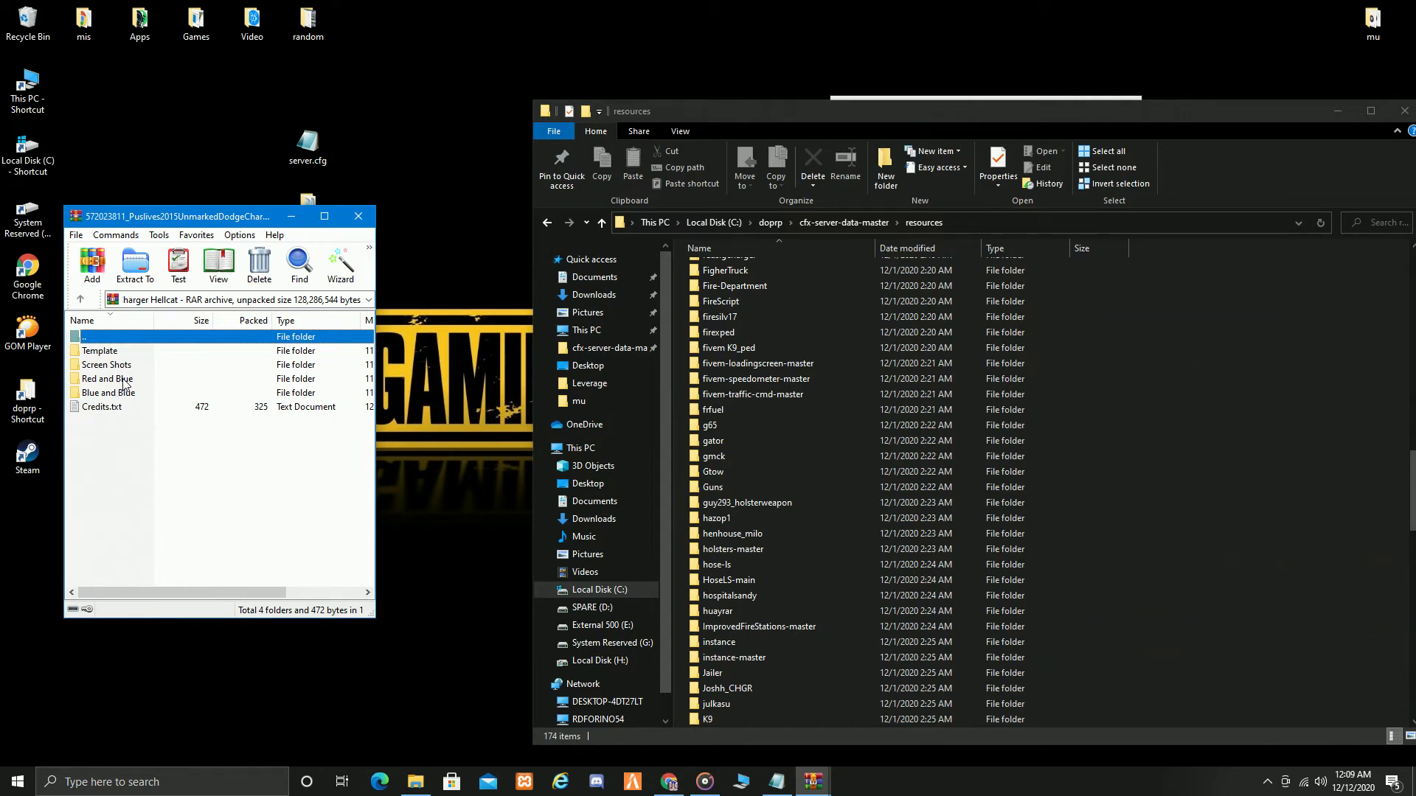
pyautogui.doubleClick(125, 380)
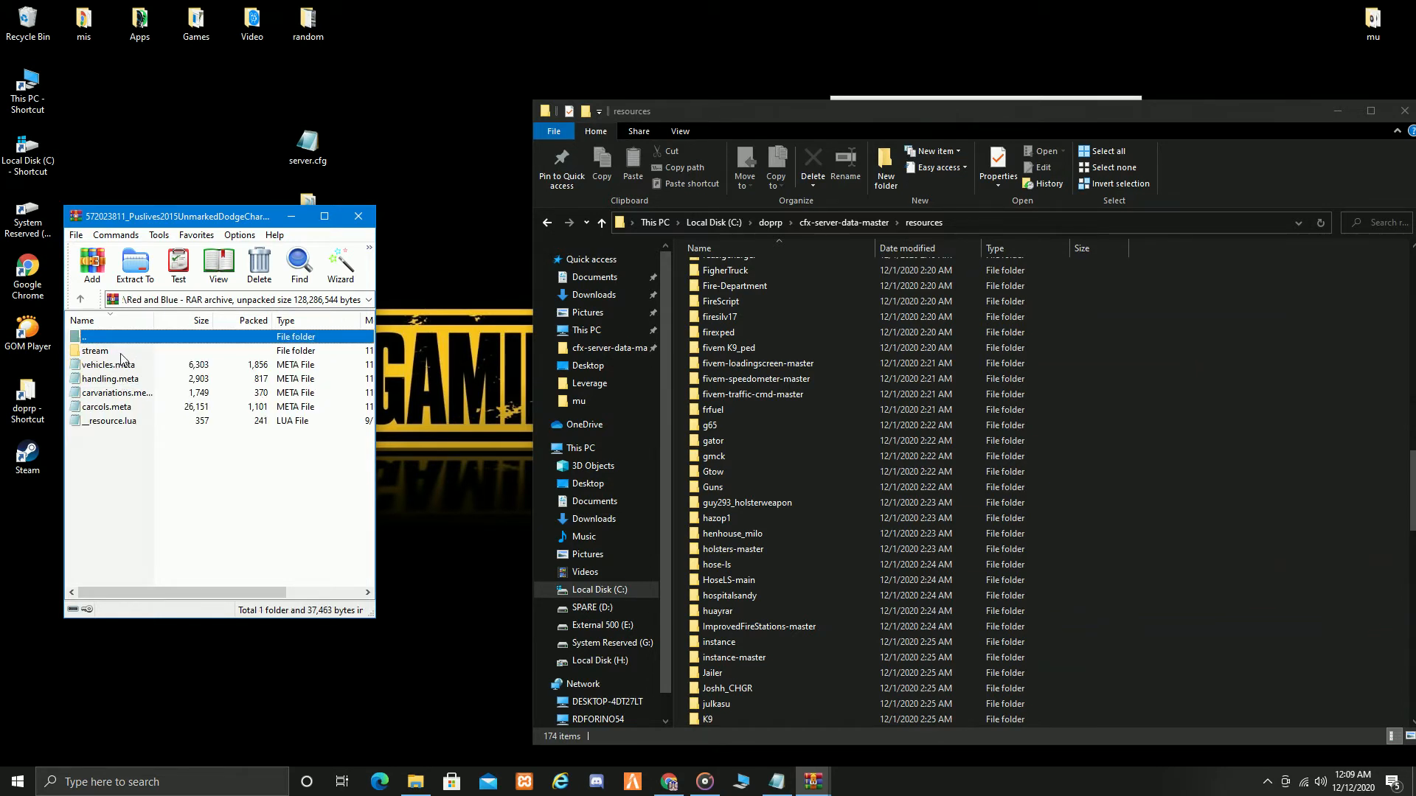
pyautogui.doubleClick(150, 344)
pyautogui.moveTo(117, 382); pyautogui.dragTo(329, 209)
pyautogui.moveTo(462, 94); pyautogui.dragTo(463, 91)
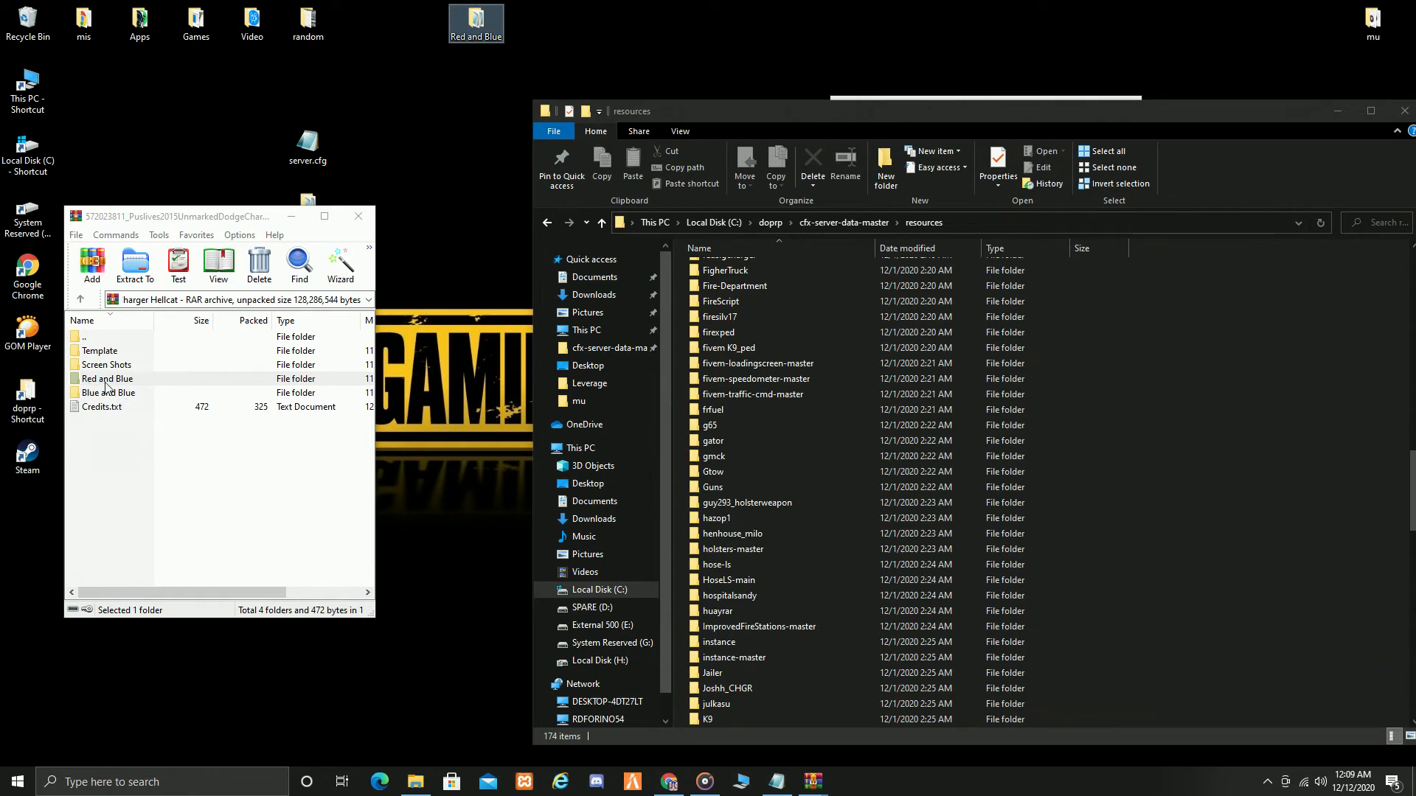
# Copy the text "Unmarked Dodge Charger Hellcat" from the name of the top-level folder in the Hellcat archive.
pyautogui.doubleClick(87, 337)
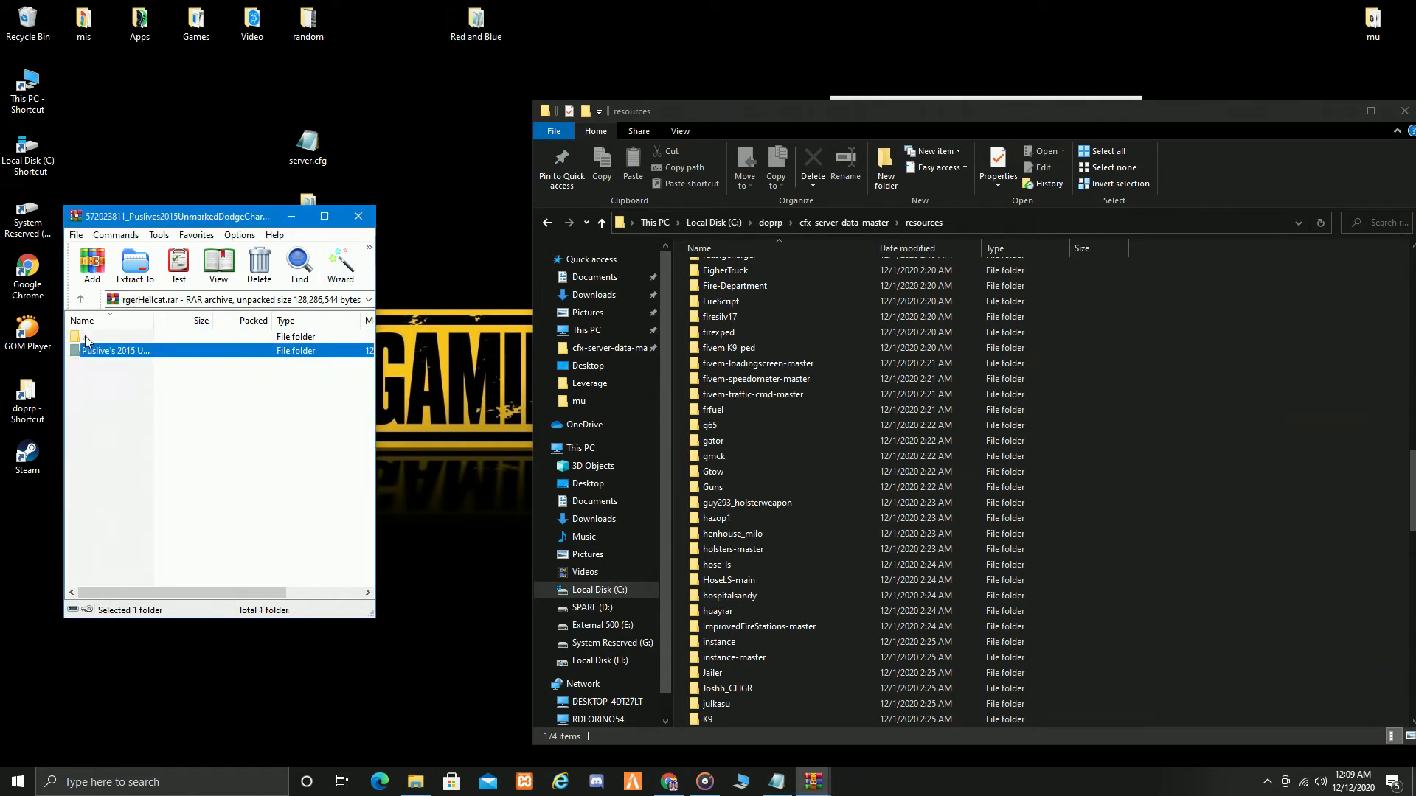
pyautogui.click(134, 353)
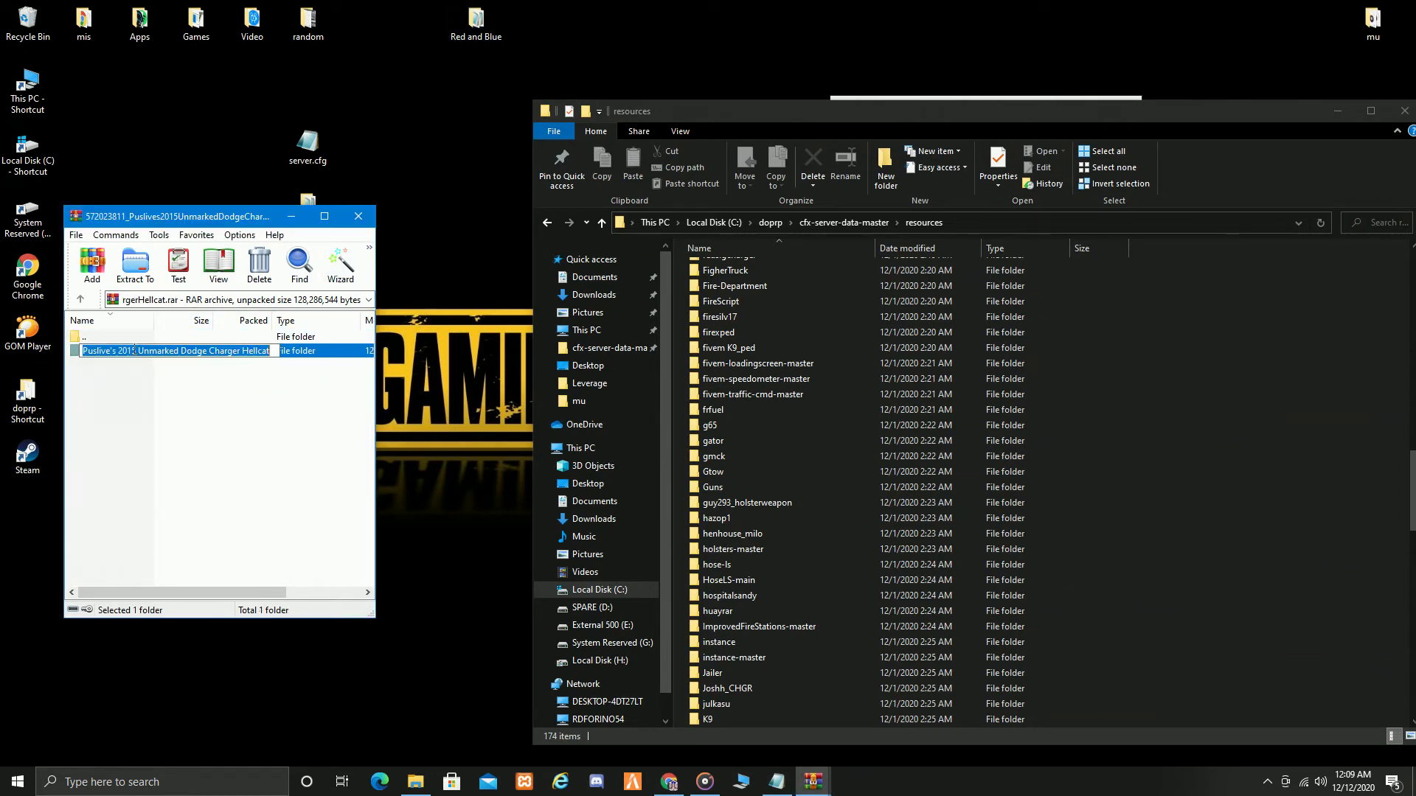
pyautogui.click(179, 351)
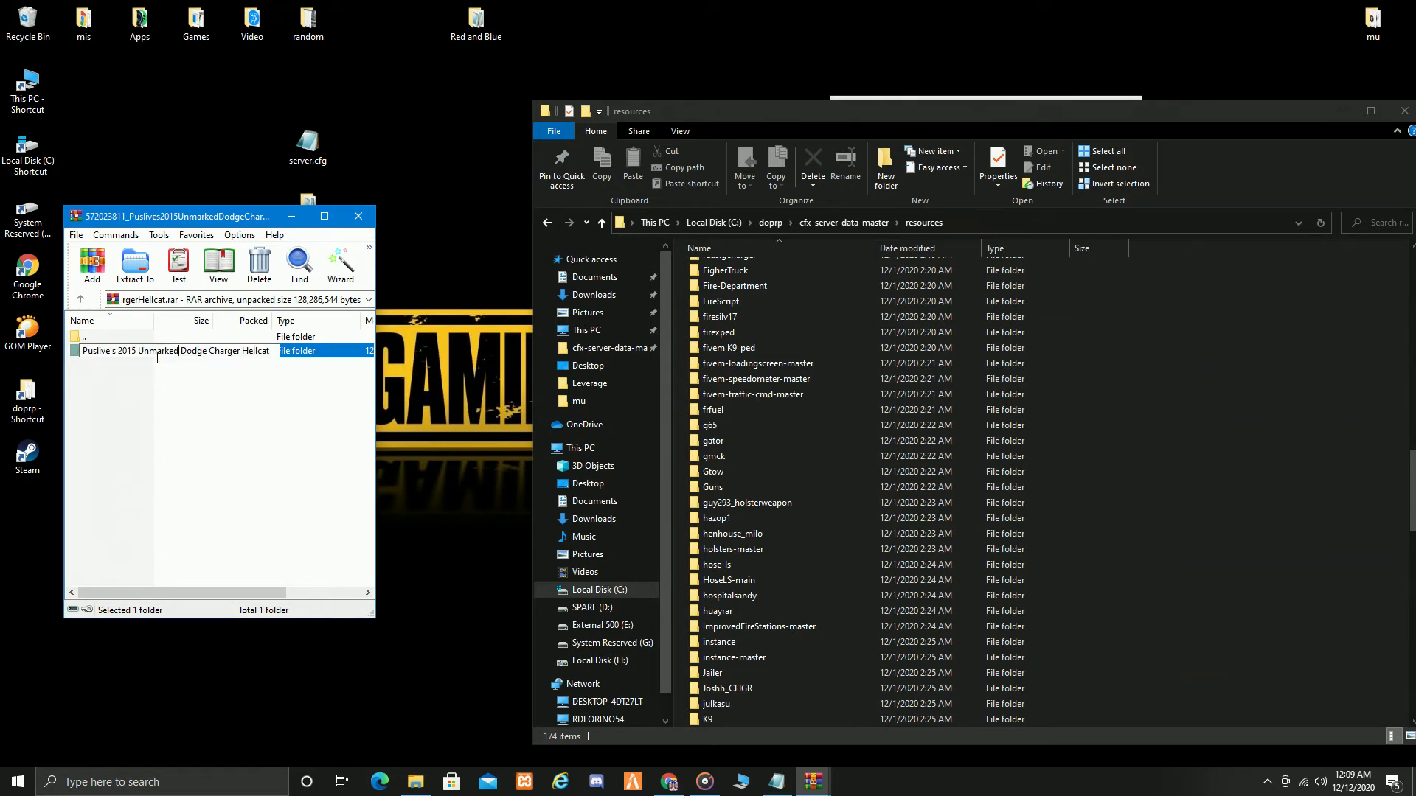
pyautogui.moveTo(139, 350); pyautogui.dragTo(275, 356)
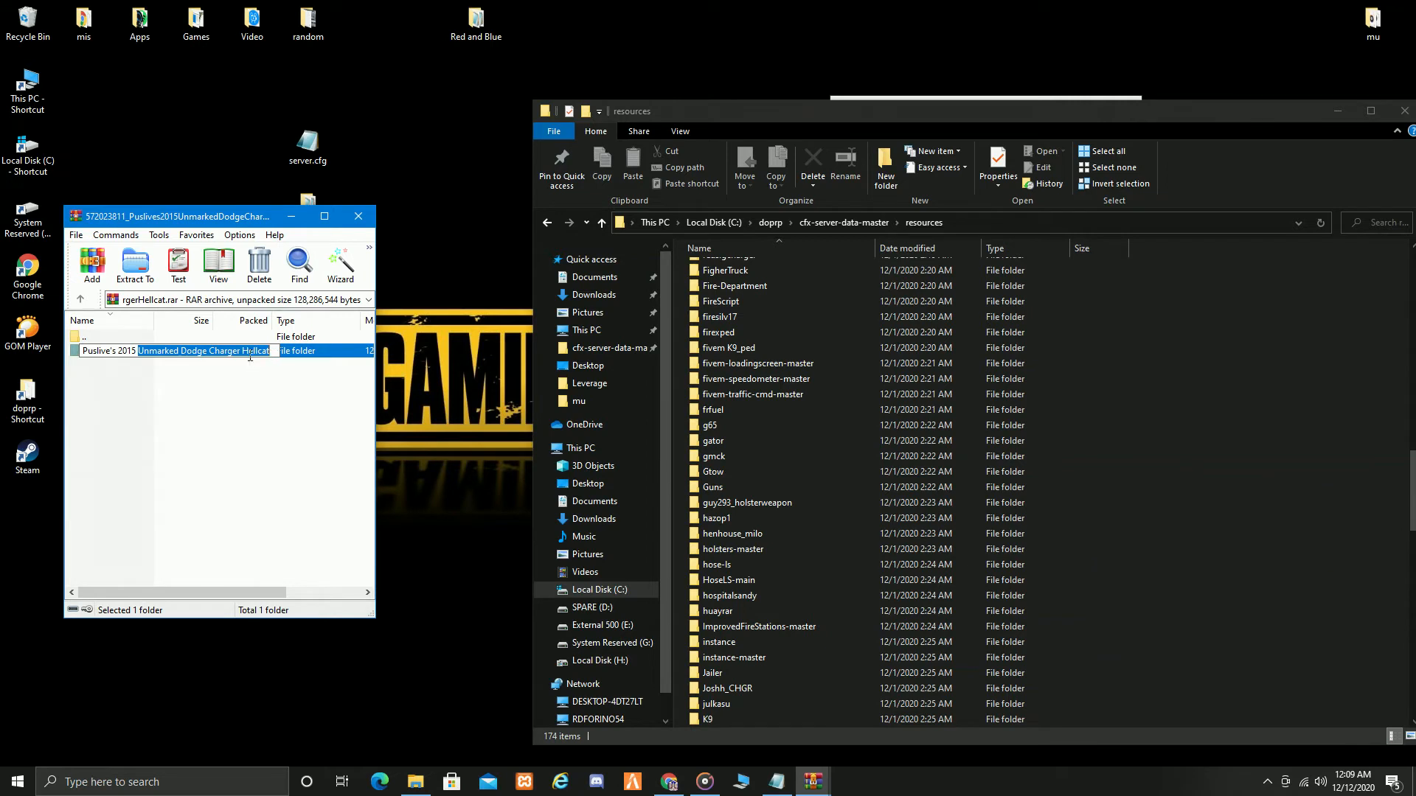
pyautogui.rightClick(253, 352)
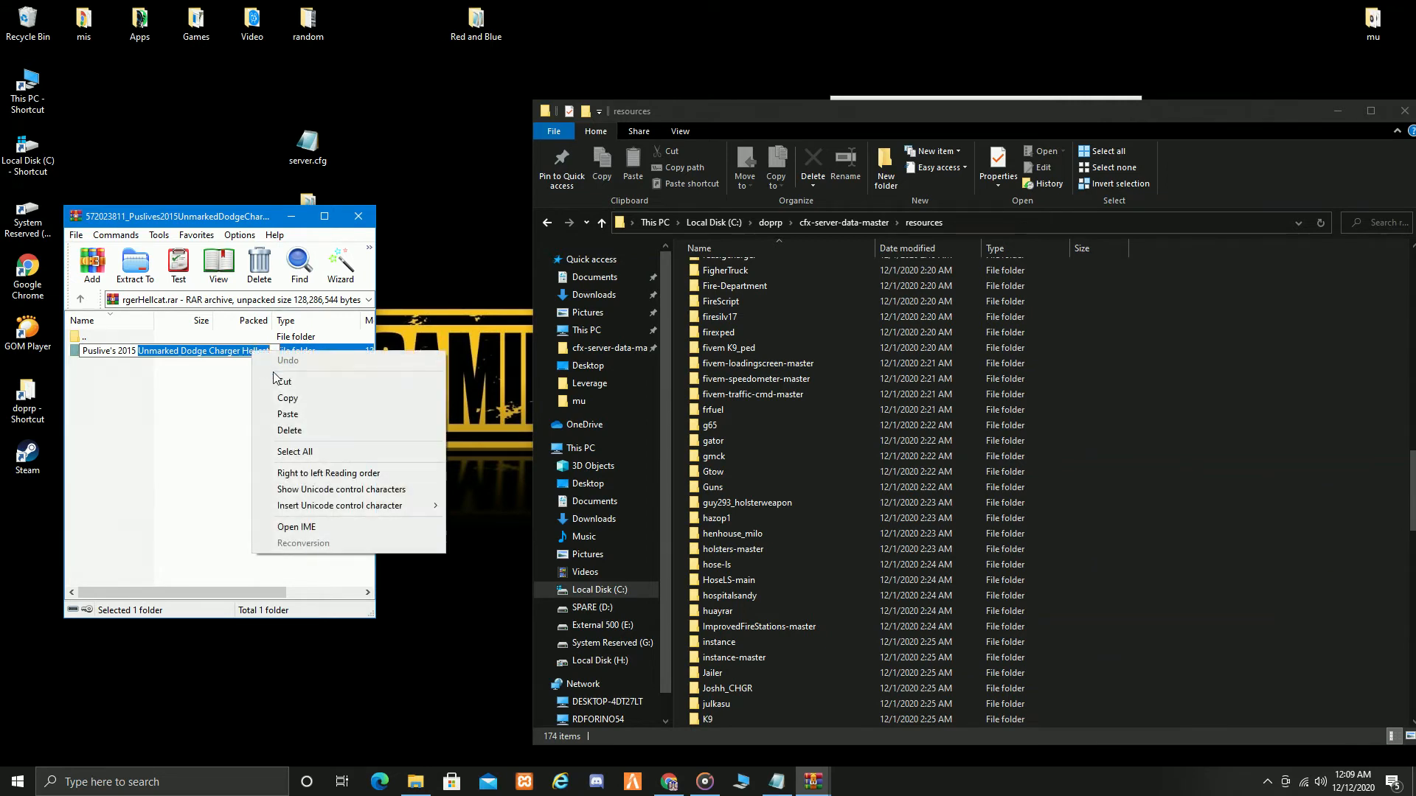
pyautogui.click(308, 400)
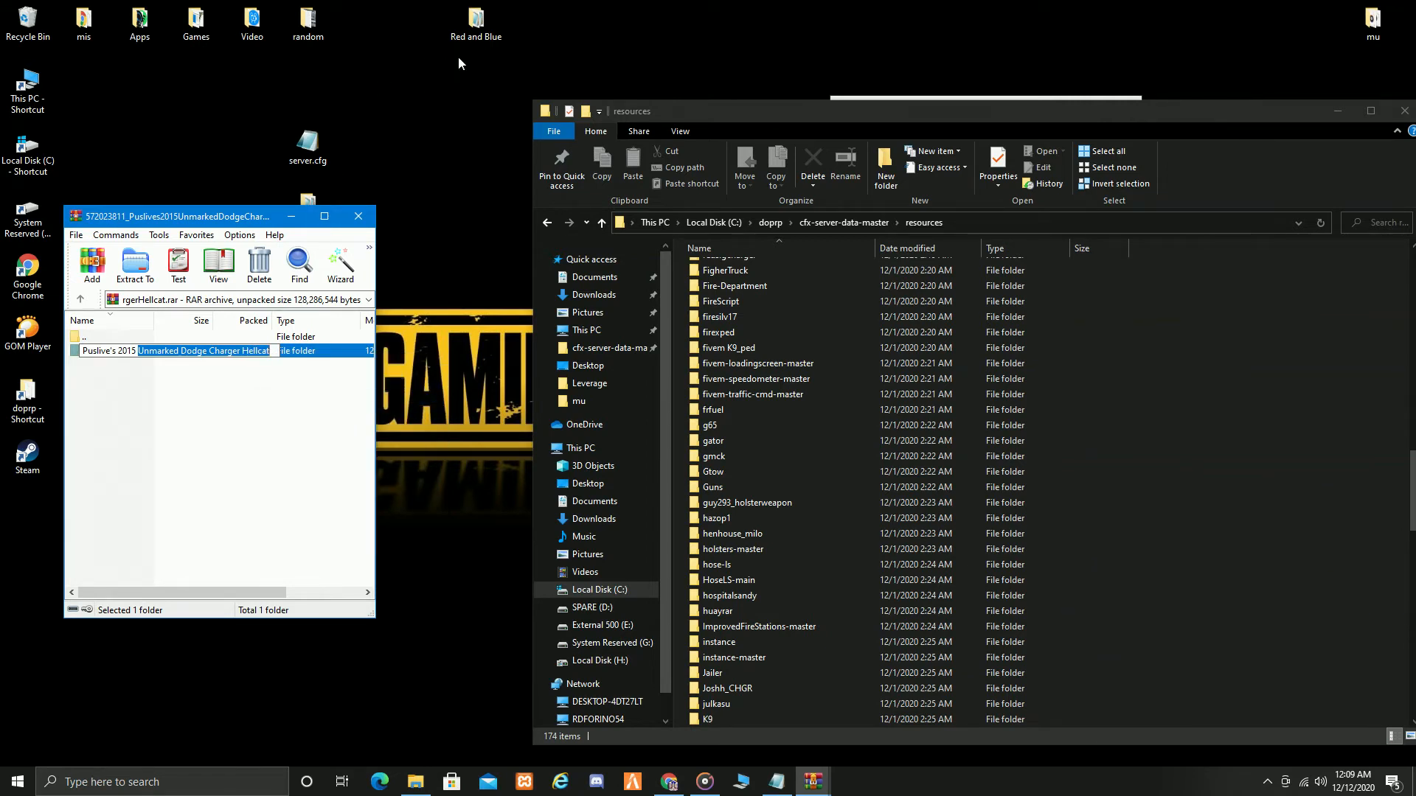
# Rename the desktop's Red and Blue folder to Unmarked Dodge Charger Hellcat and move it into the server's resources folder.
pyautogui.click(477, 26)
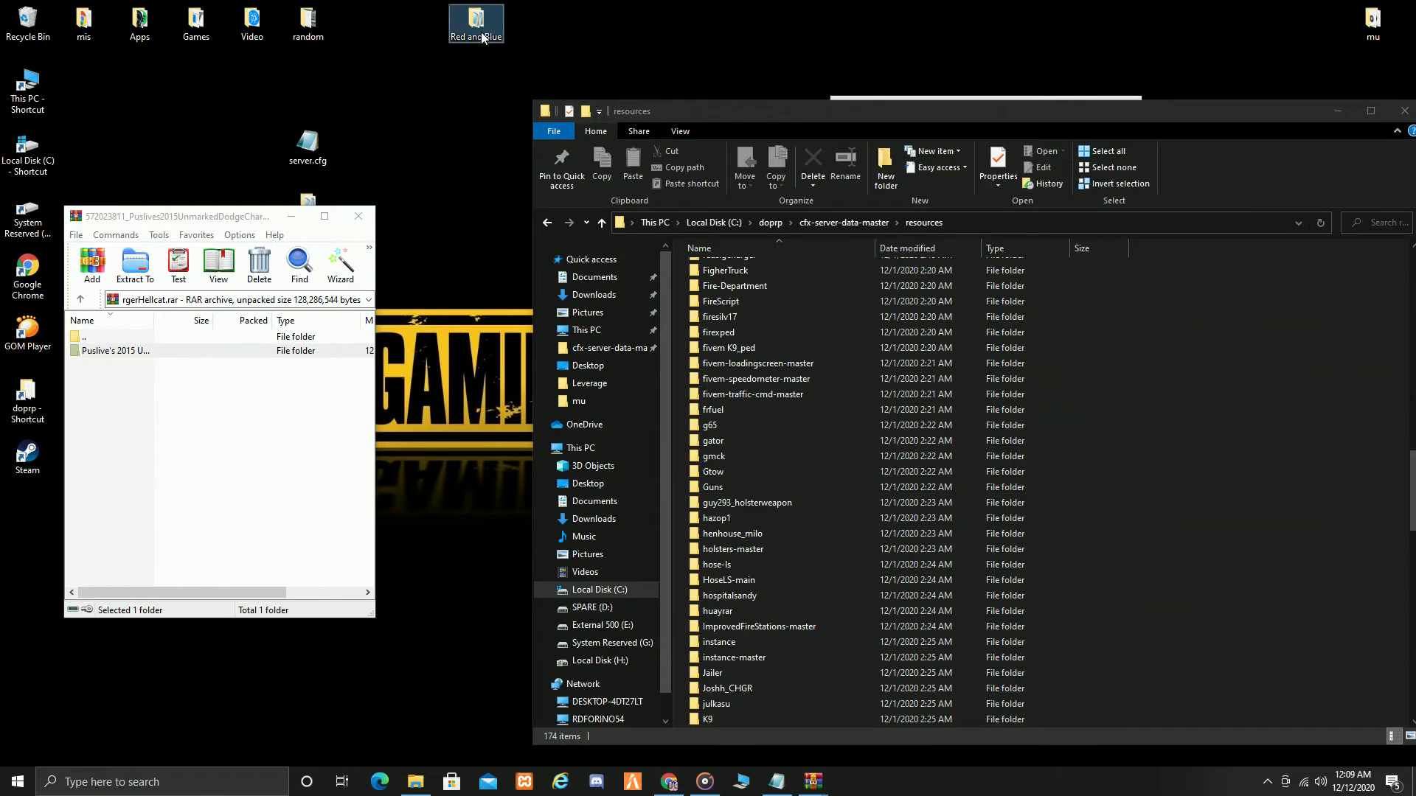
pyautogui.click(481, 37)
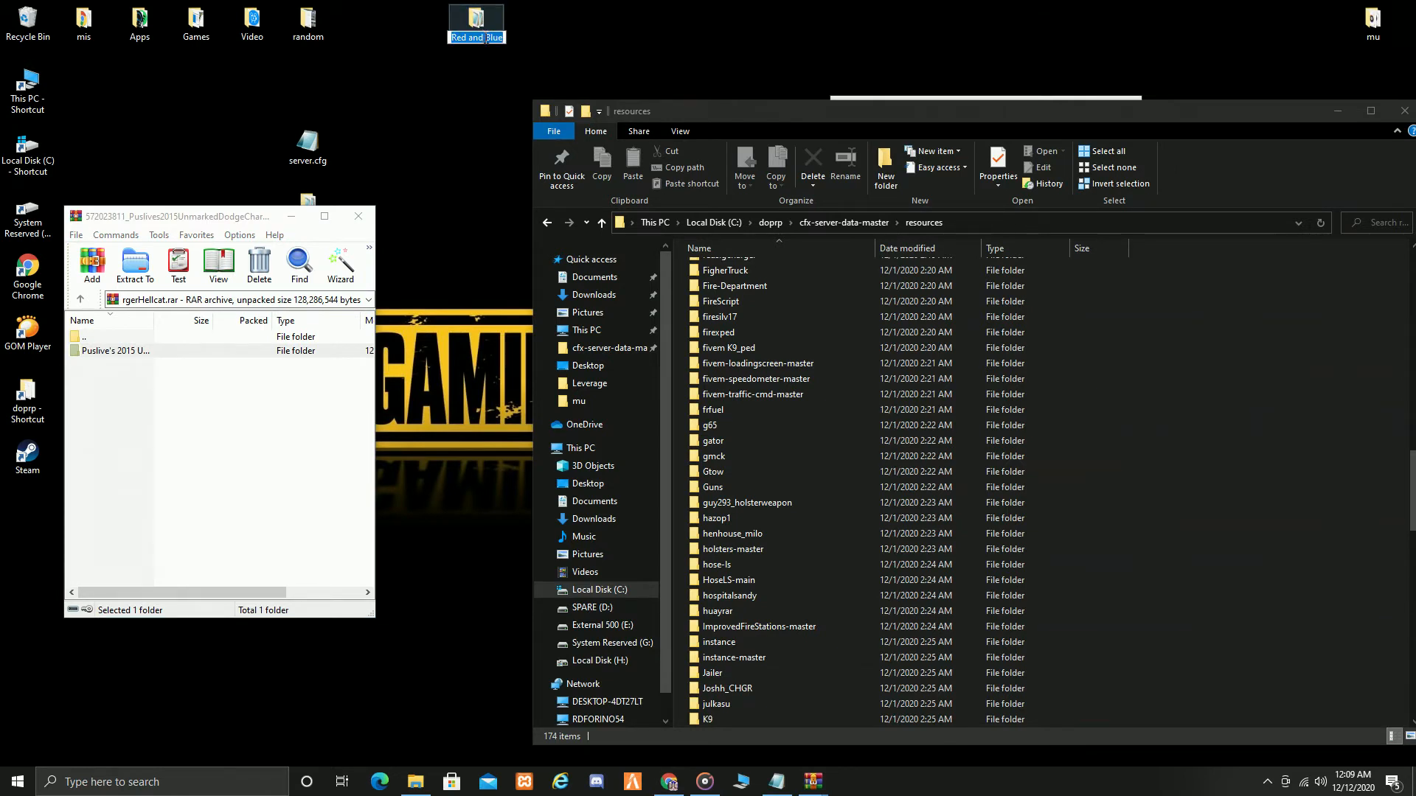
pyautogui.hotkey('ctrl', 'v')
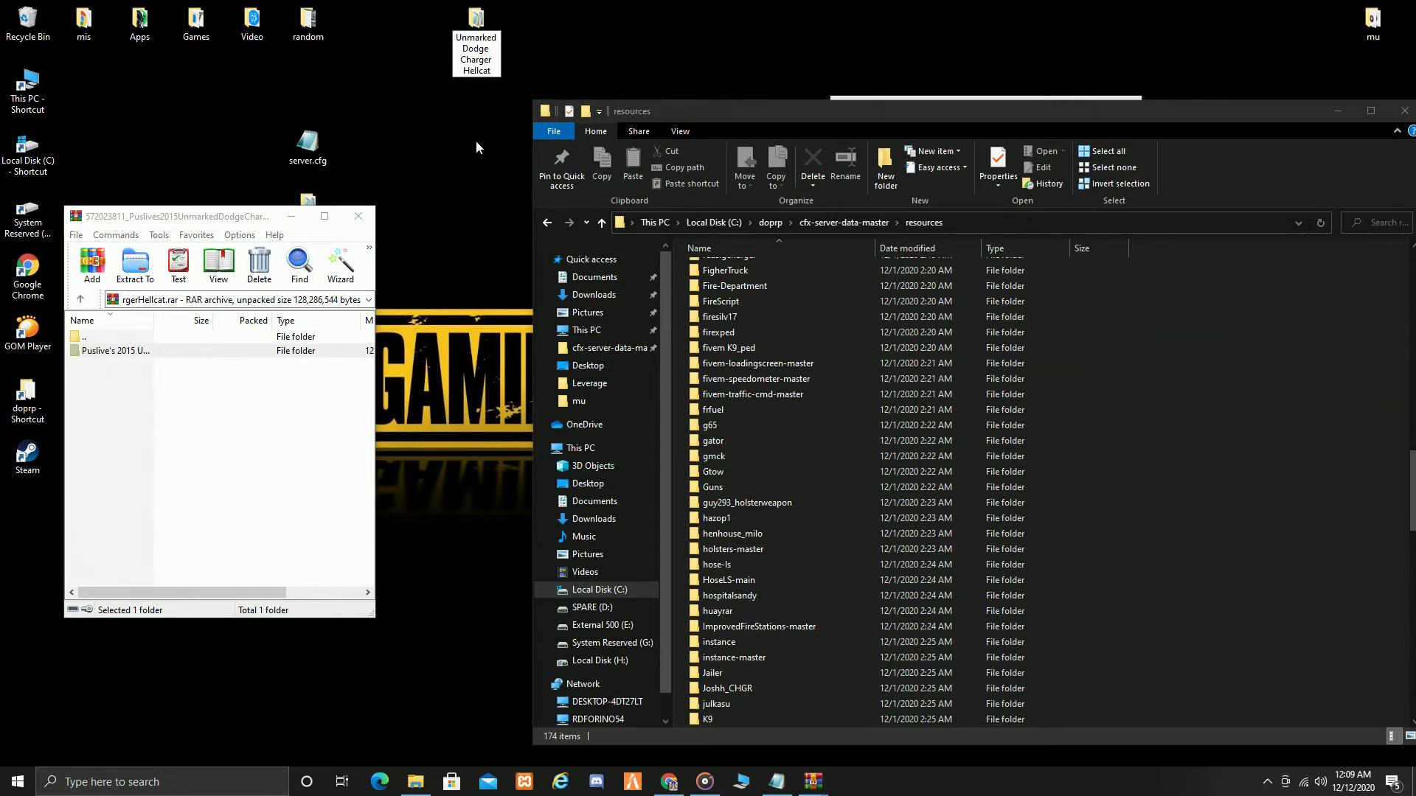
pyautogui.click(493, 109)
pyautogui.moveTo(477, 48)
pyautogui.mouseDown()
pyautogui.moveTo(767, 184)
pyautogui.moveTo(1232, 502)
pyautogui.moveTo(1311, 502)
pyautogui.moveTo(534, 155)
pyautogui.moveTo(1210, 479)
pyautogui.moveTo(746, 304)
pyautogui.moveTo(409, 87)
pyautogui.moveTo(413, 103)
pyautogui.moveTo(617, 167)
pyautogui.moveTo(1227, 460)
pyautogui.moveTo(1303, 468)
pyautogui.mouseUp()
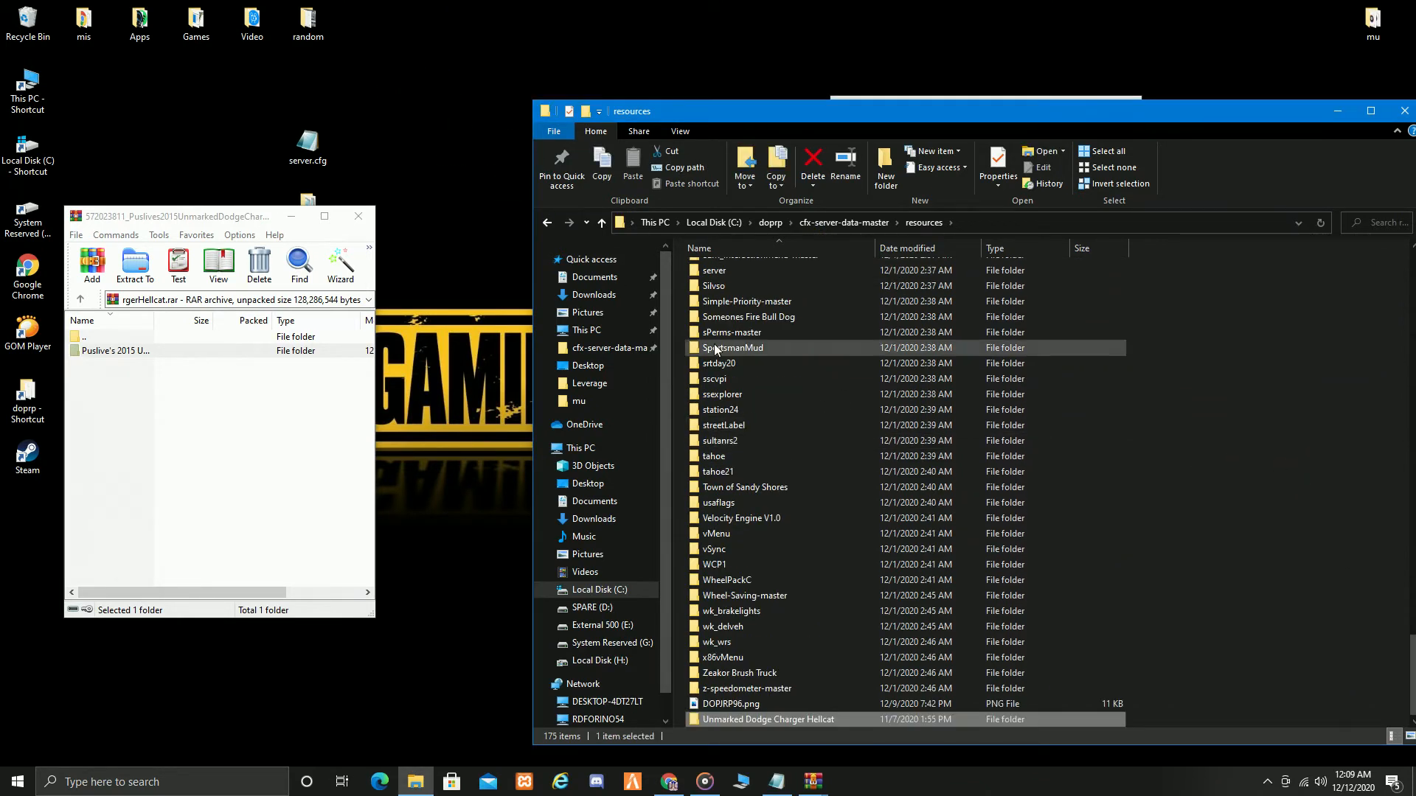
# Inspect the Unmarked Dodge Charger Hellcat folder in resources and the model files in its stream subfolder.
pyautogui.doubleClick(795, 718)
pyautogui.doubleClick(736, 273)
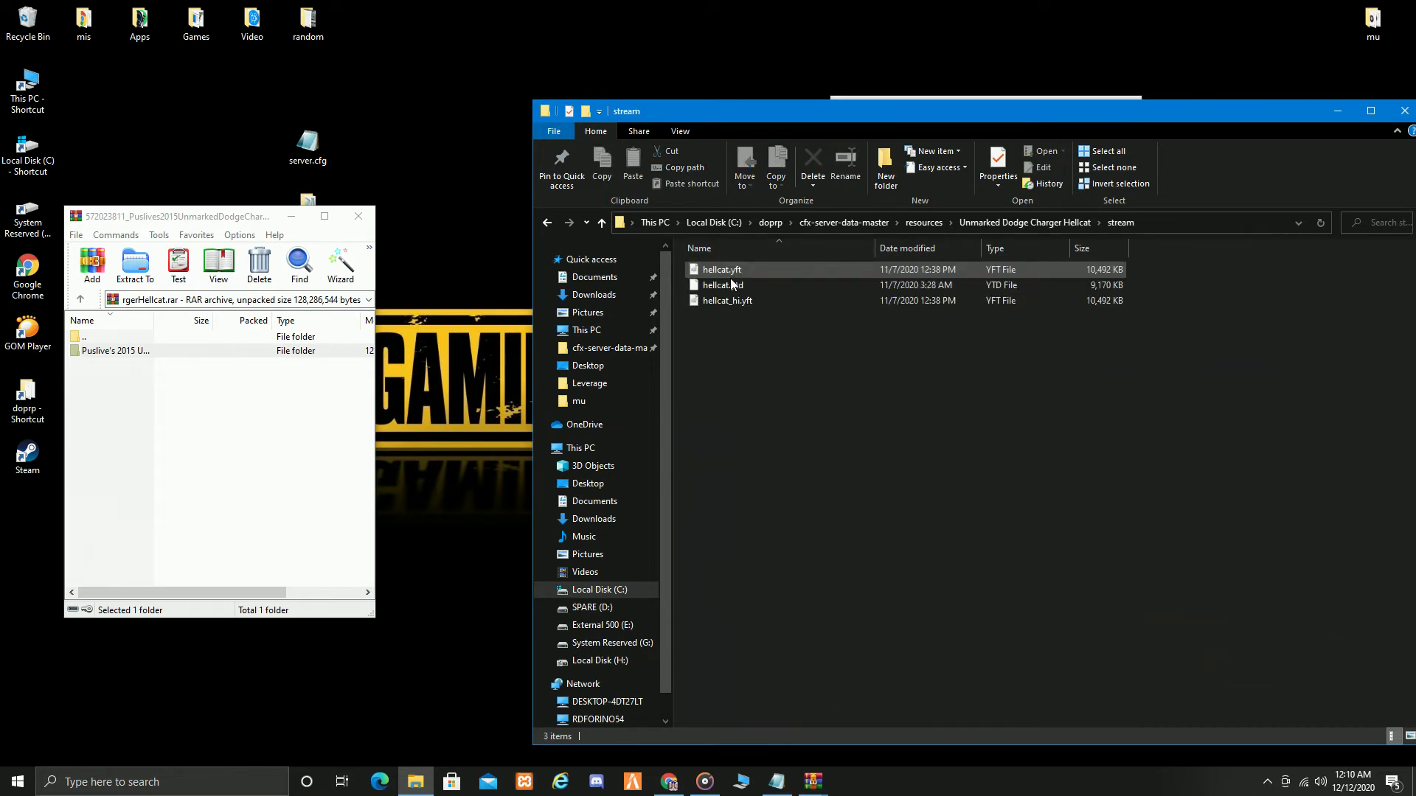
pyautogui.click(547, 222)
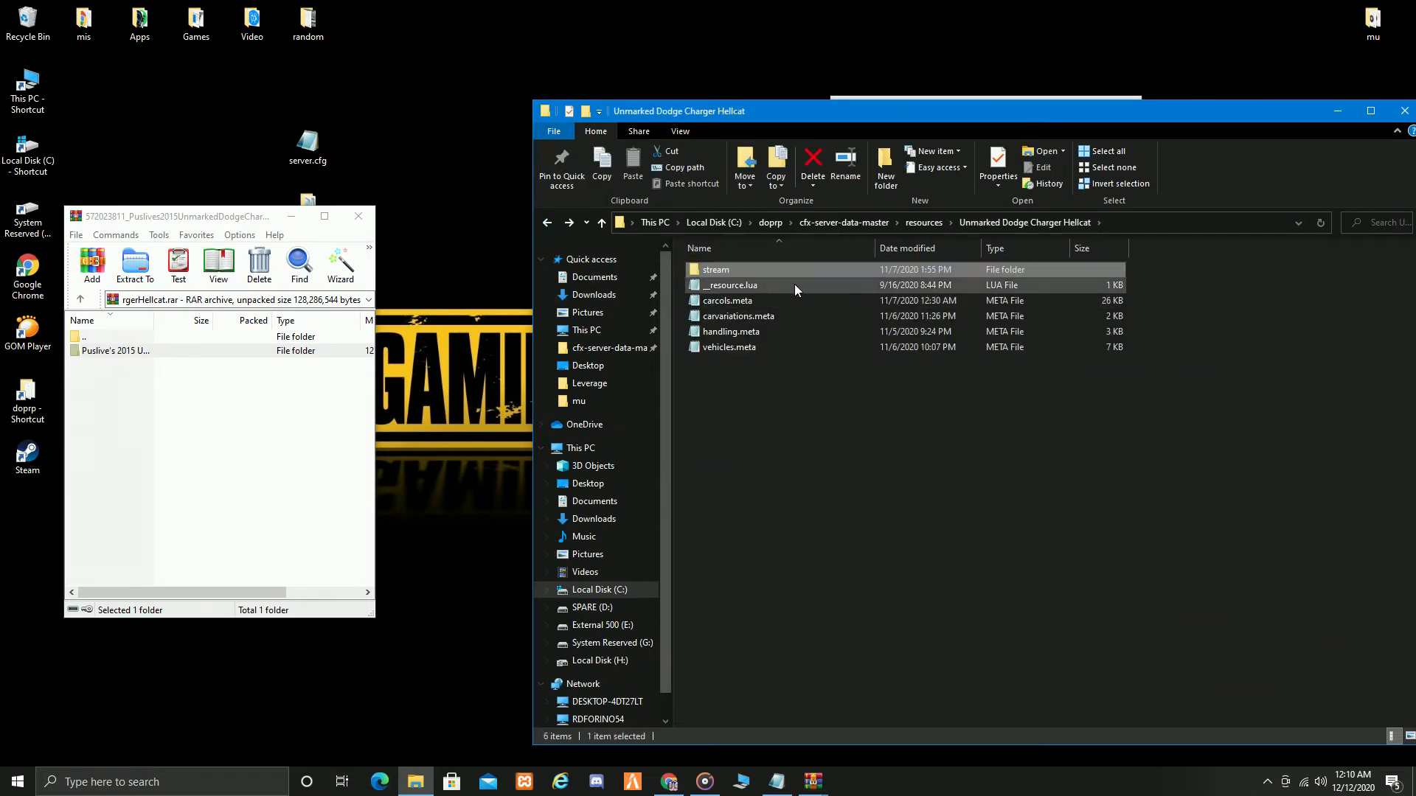
pyautogui.doubleClick(732, 275)
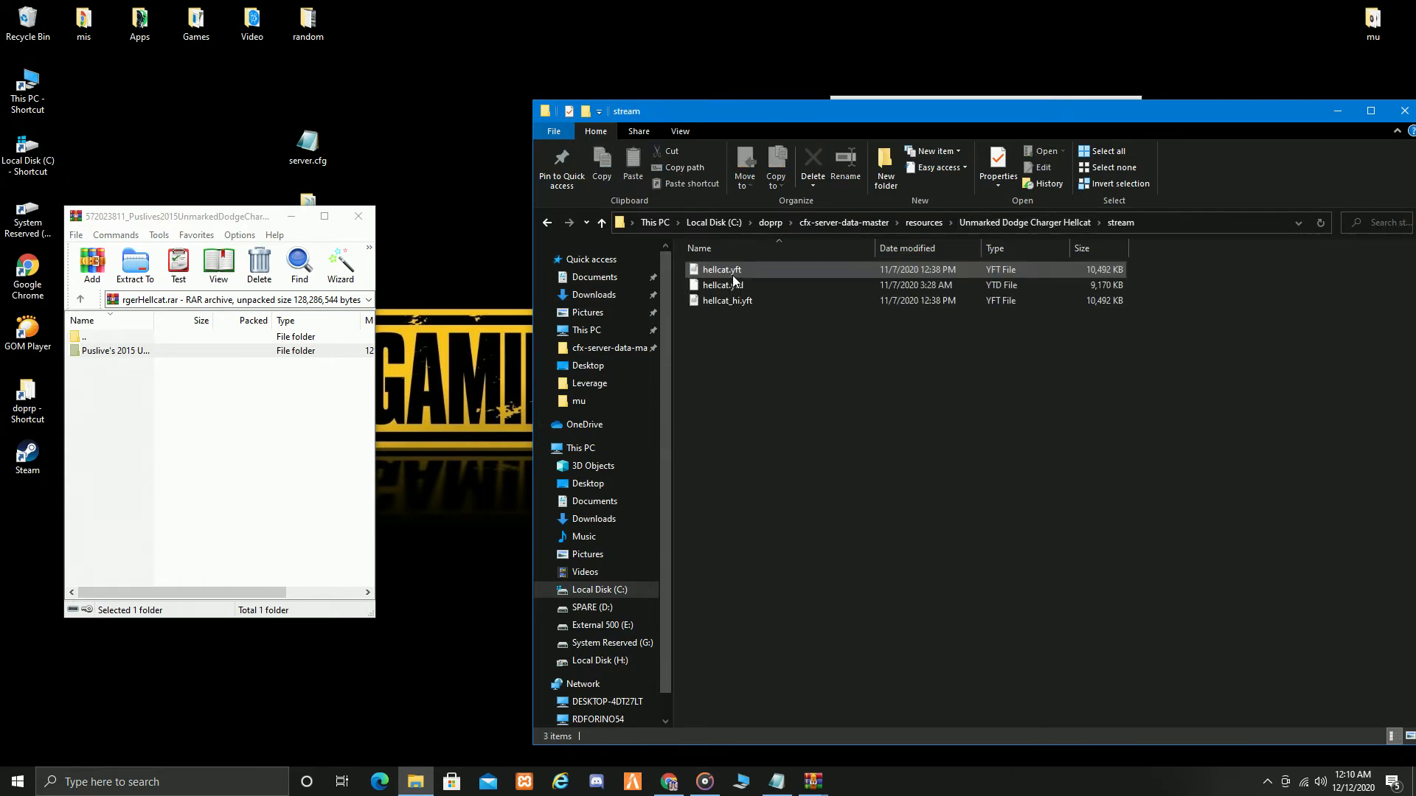
pyautogui.click(717, 272)
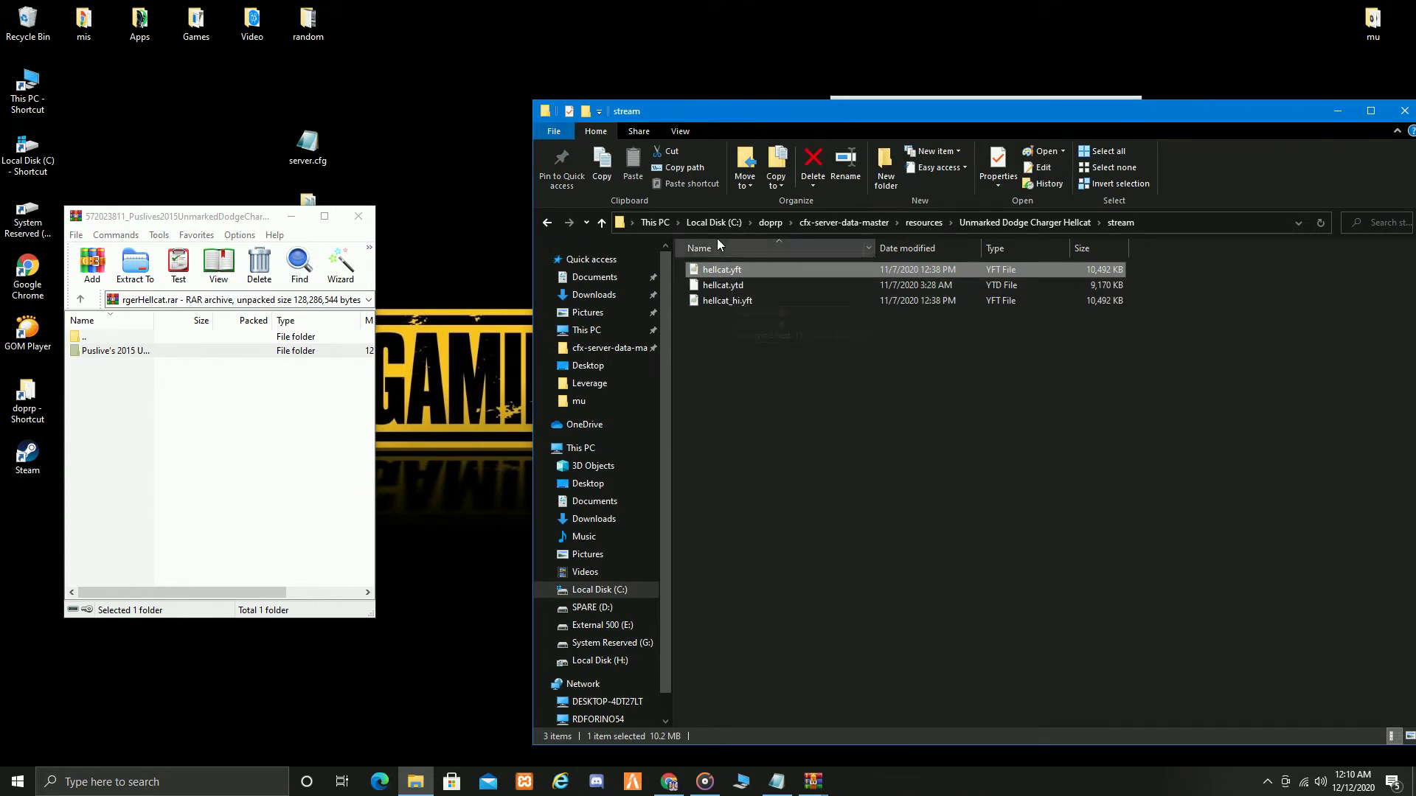
pyautogui.click(1037, 222)
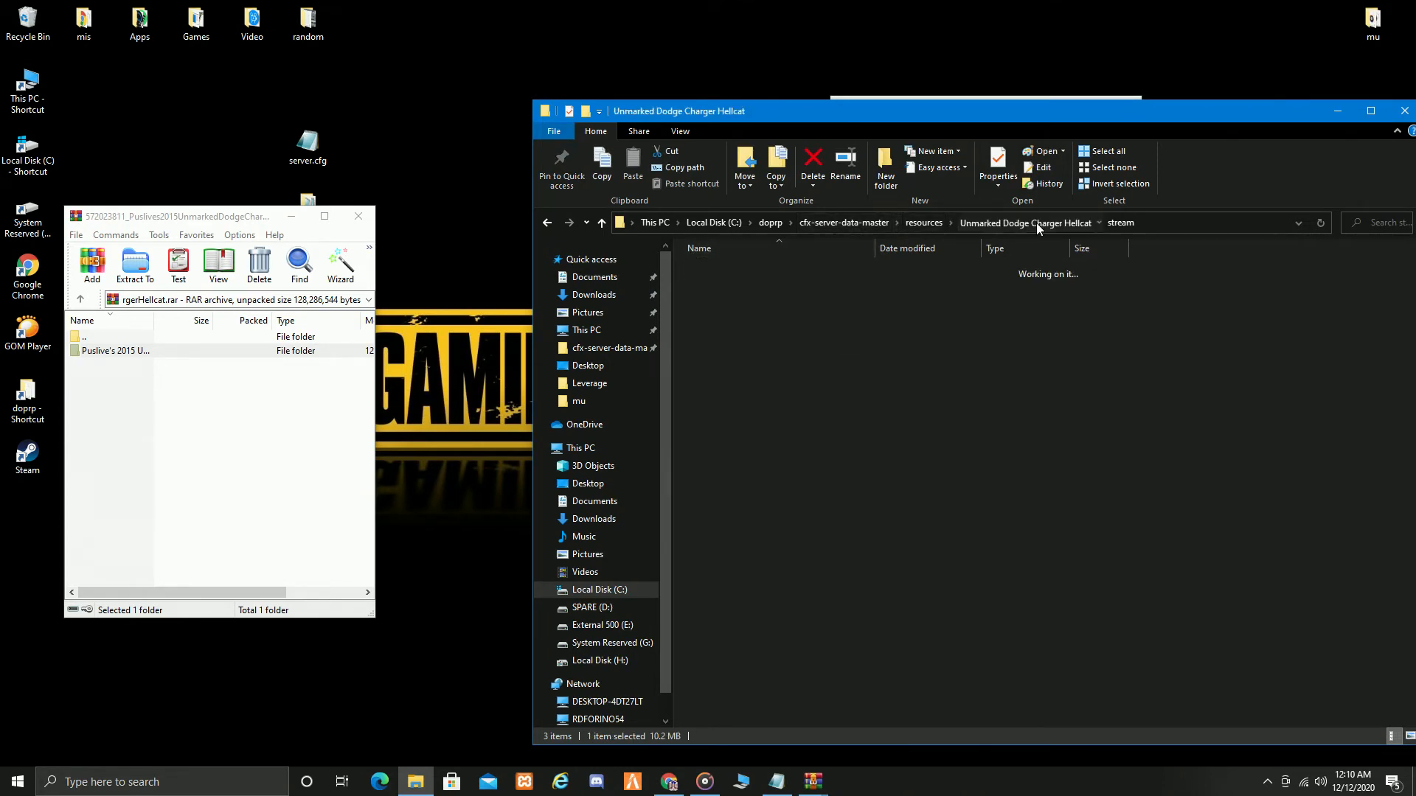
pyautogui.doubleClick(750, 270)
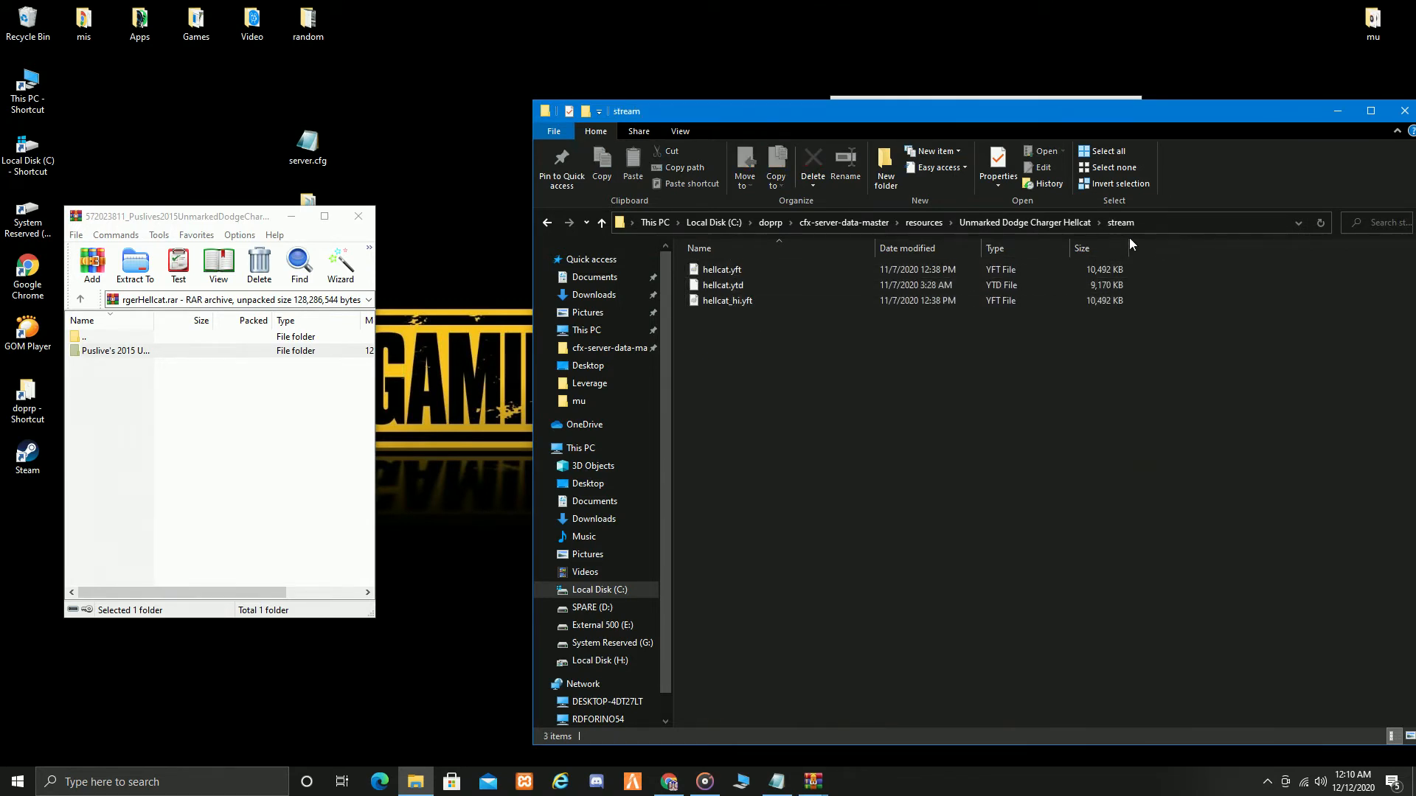
pyautogui.moveTo(1237, 117)
pyautogui.mouseDown()
pyautogui.moveTo(1126, 116)
pyautogui.moveTo(1154, 98)
pyautogui.mouseUp()
pyautogui.click(973, 204)
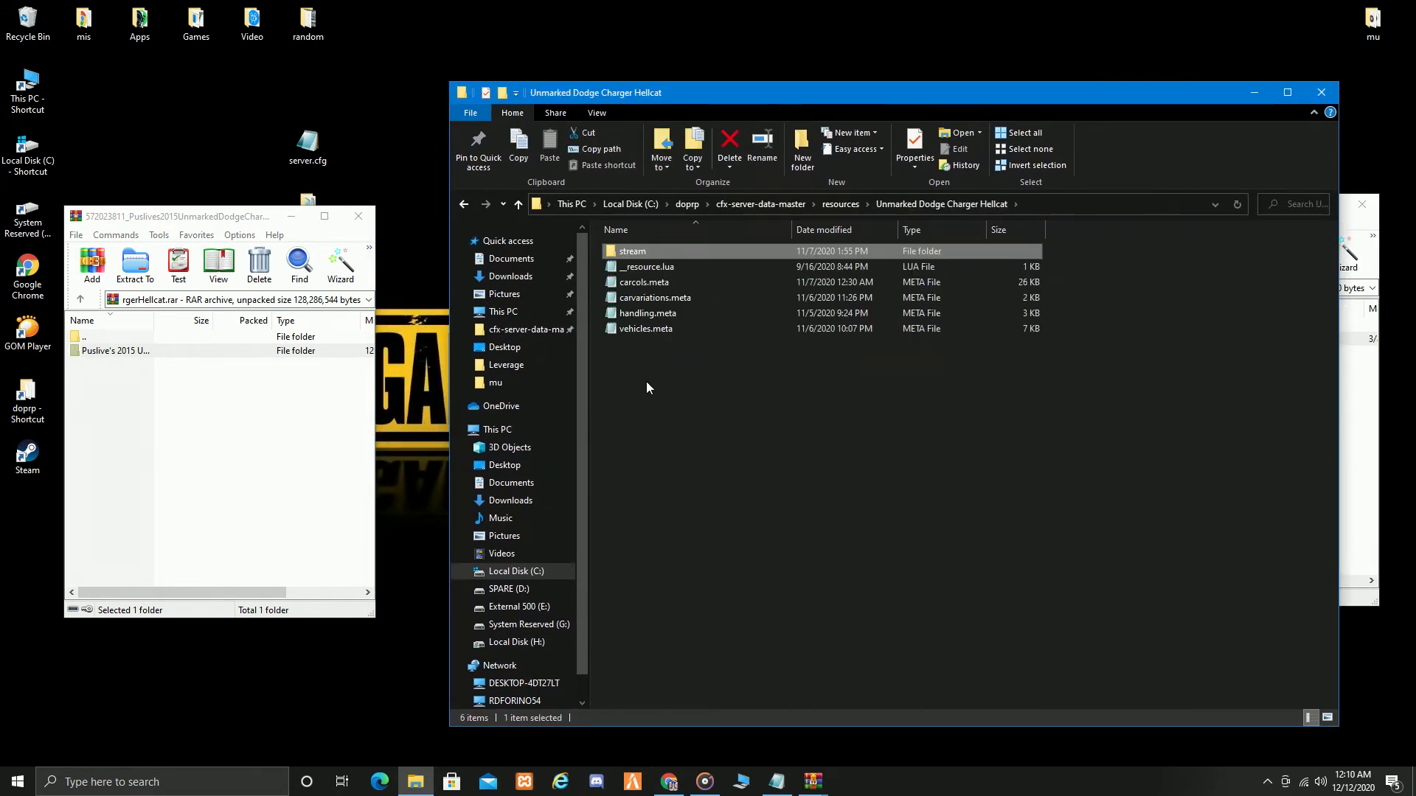
# Return to the resources folder and copy the exact name of the Unmarked Dodge Charger Hellcat folder.
pyautogui.click(840, 204)
pyautogui.scroll(-5, 671, 634)
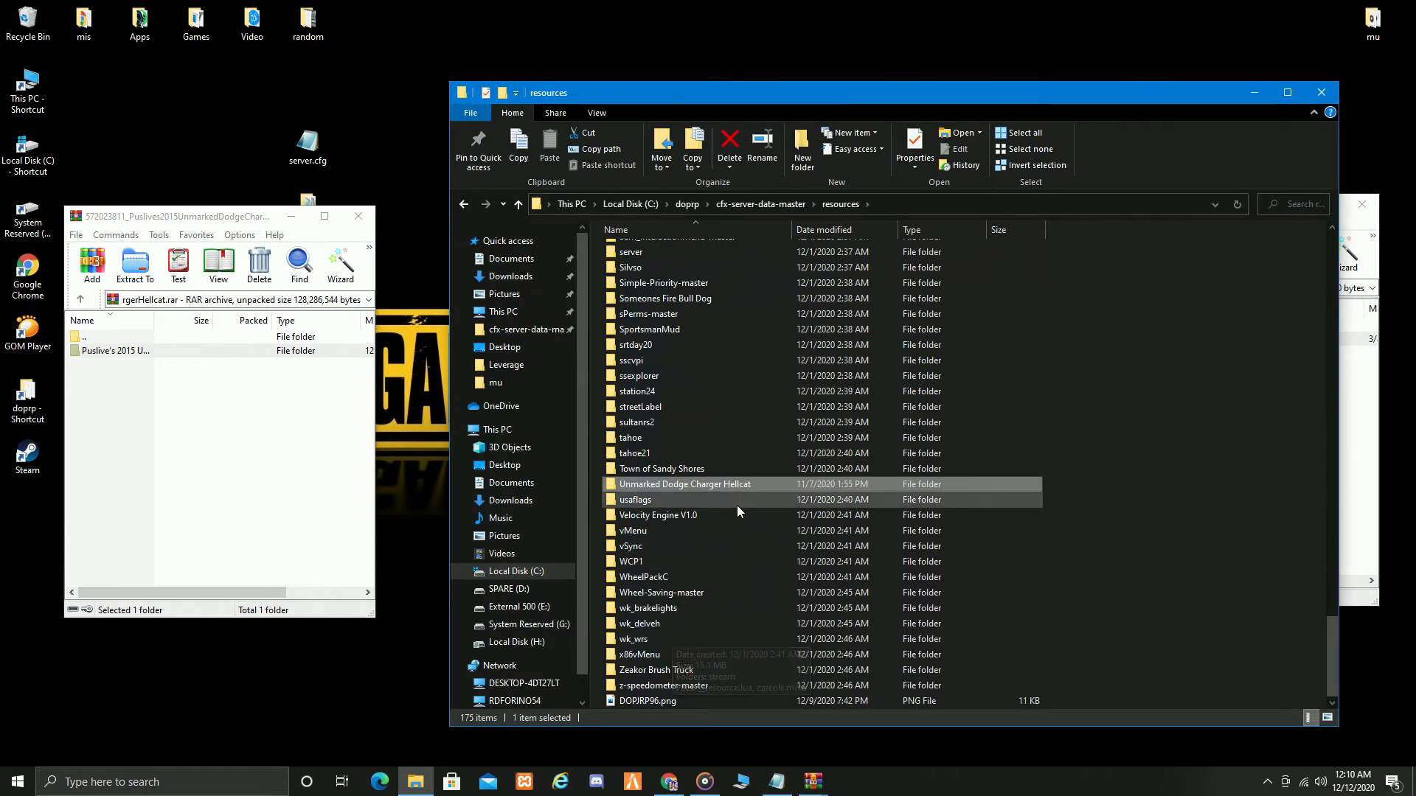
pyautogui.click(701, 489)
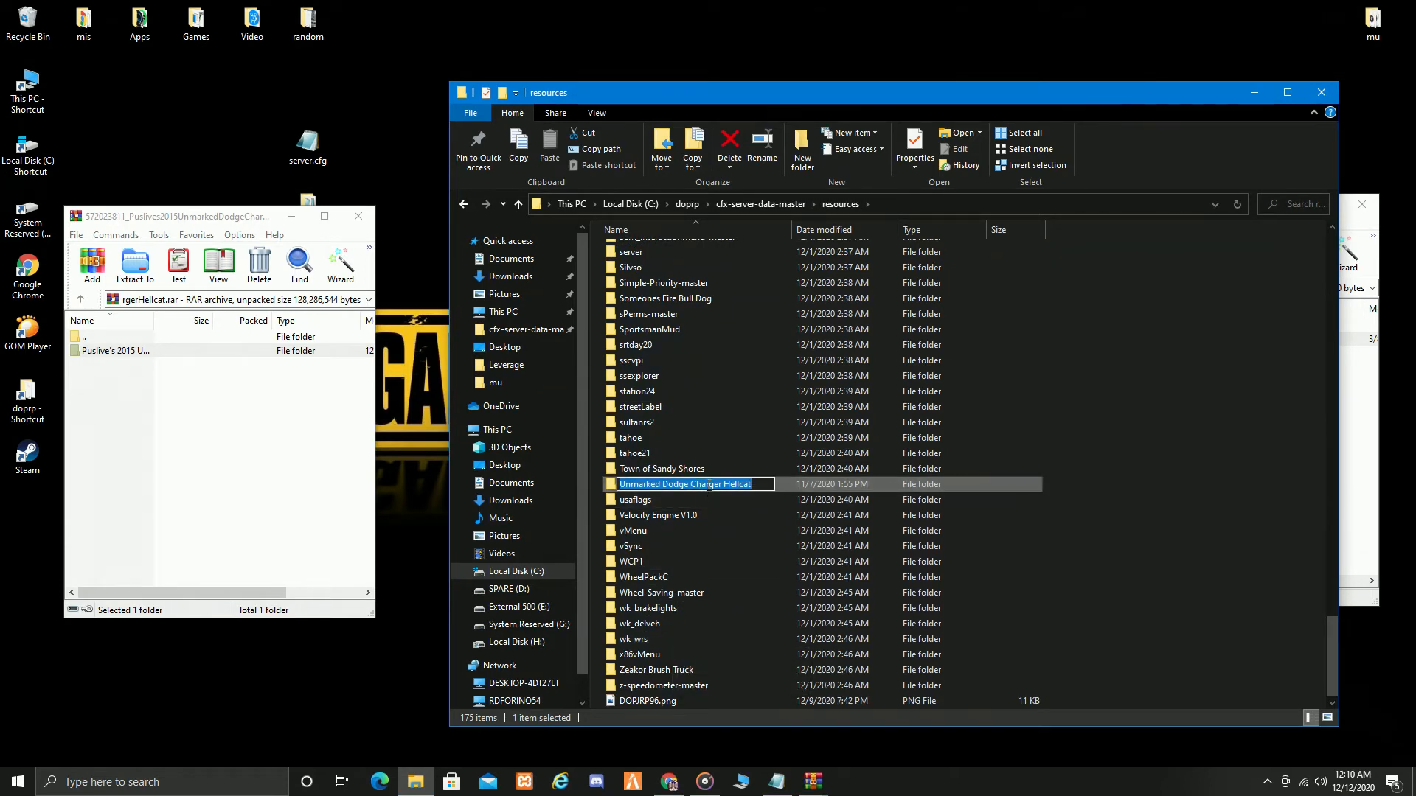
pyautogui.rightClick(708, 484)
pyautogui.click(740, 532)
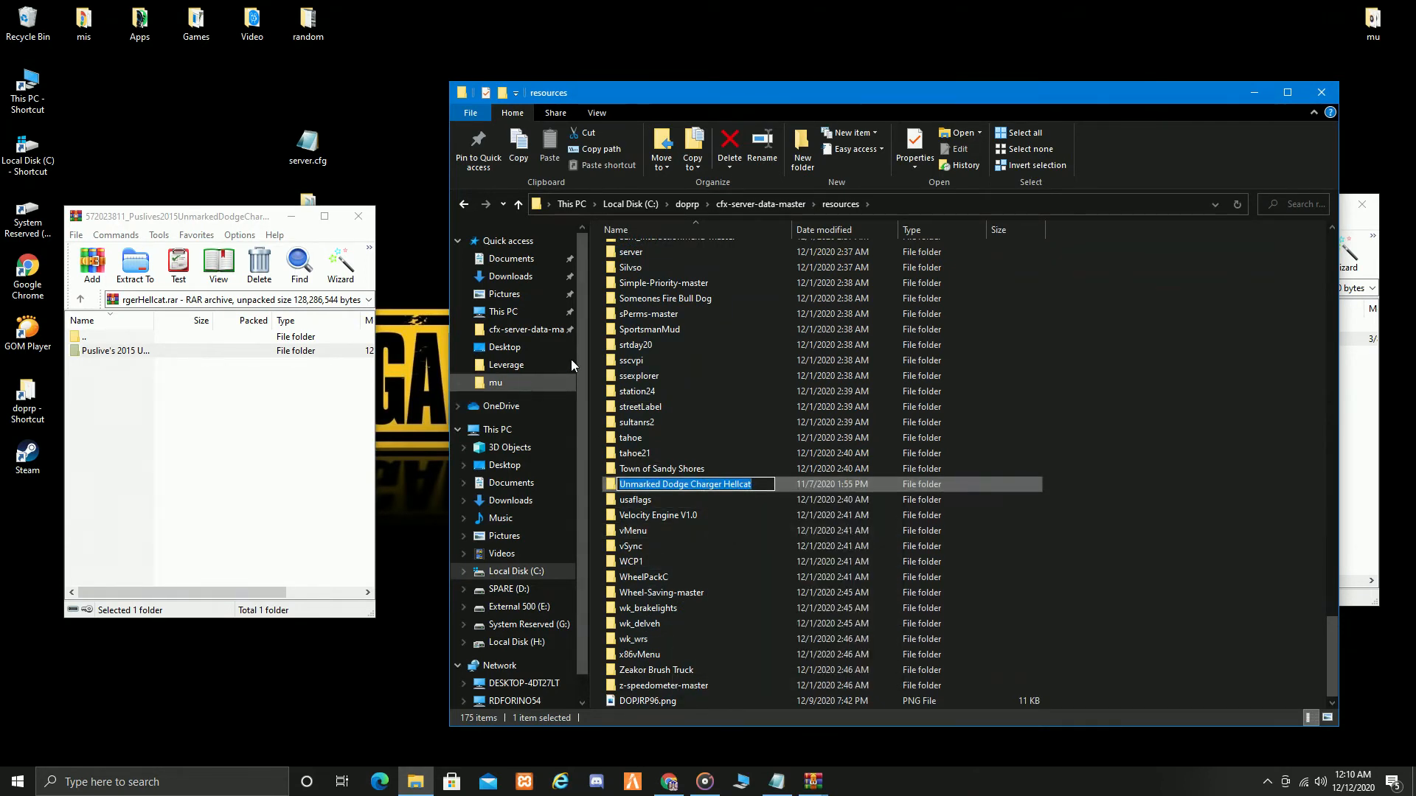
# Go through doprp back to cfx-server-data-master and open server.cfg for editing.
pyautogui.moveTo(1184, 89); pyautogui.dragTo(882, 62)
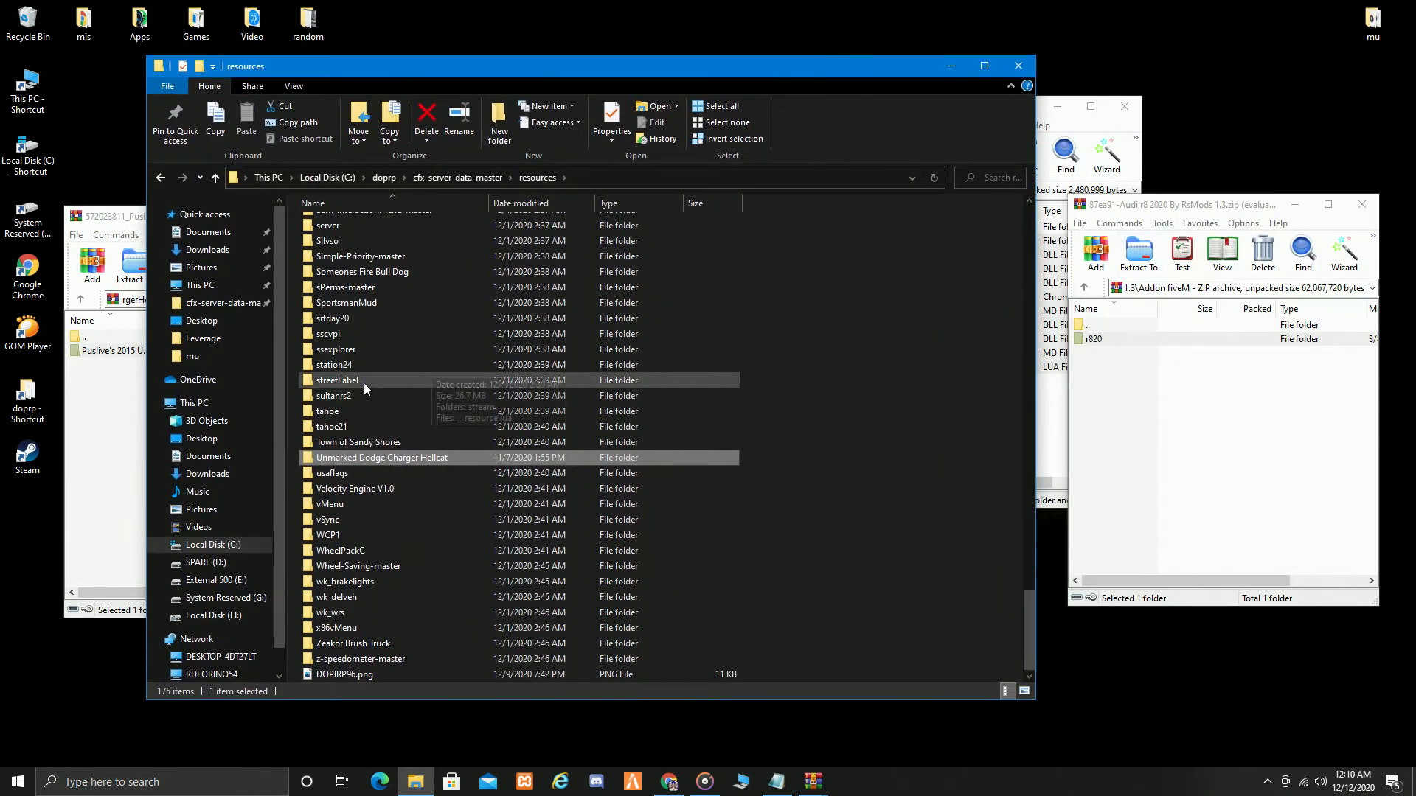
pyautogui.click(457, 177)
pyautogui.click(383, 177)
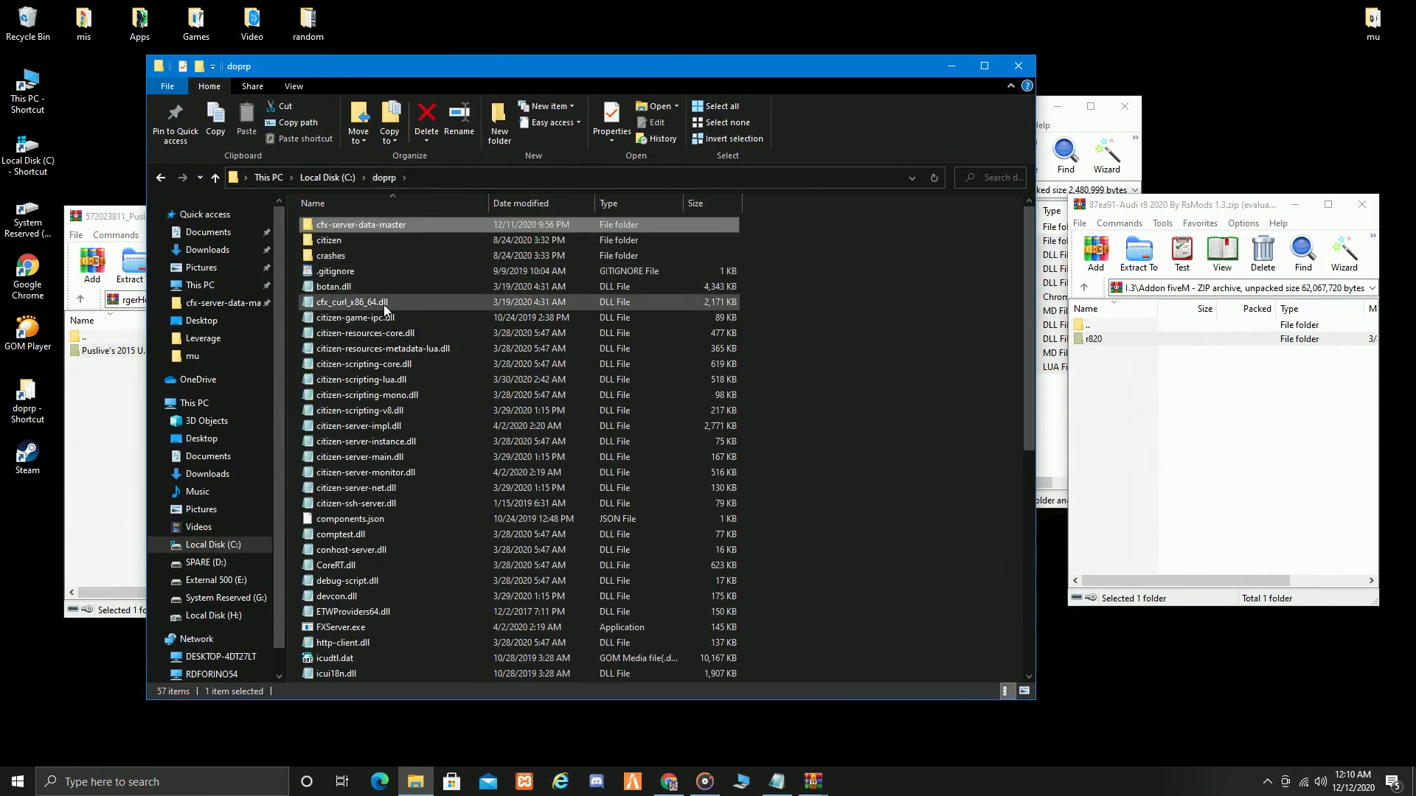
pyautogui.scroll(-7, 383, 303)
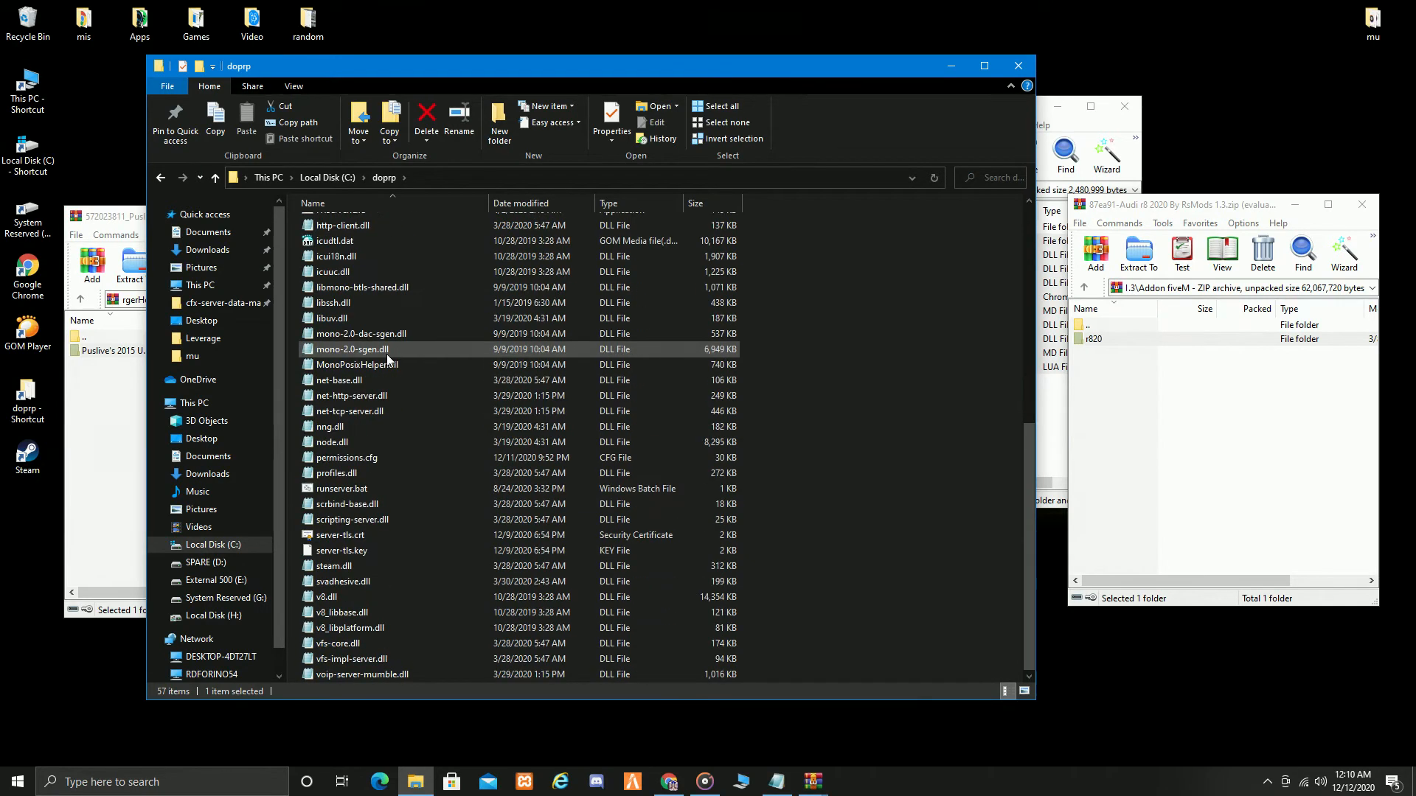
pyautogui.scroll(7, 386, 348)
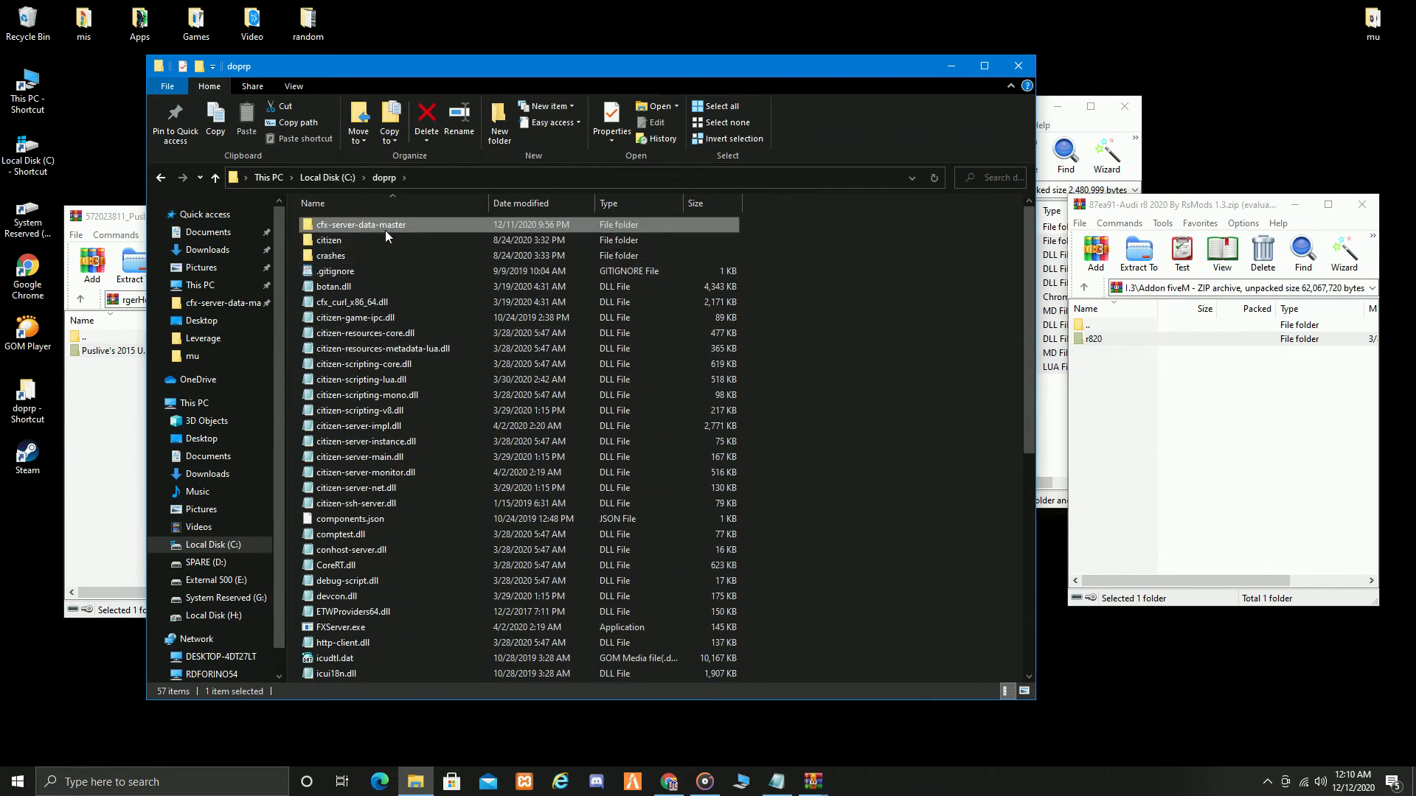
pyautogui.doubleClick(388, 228)
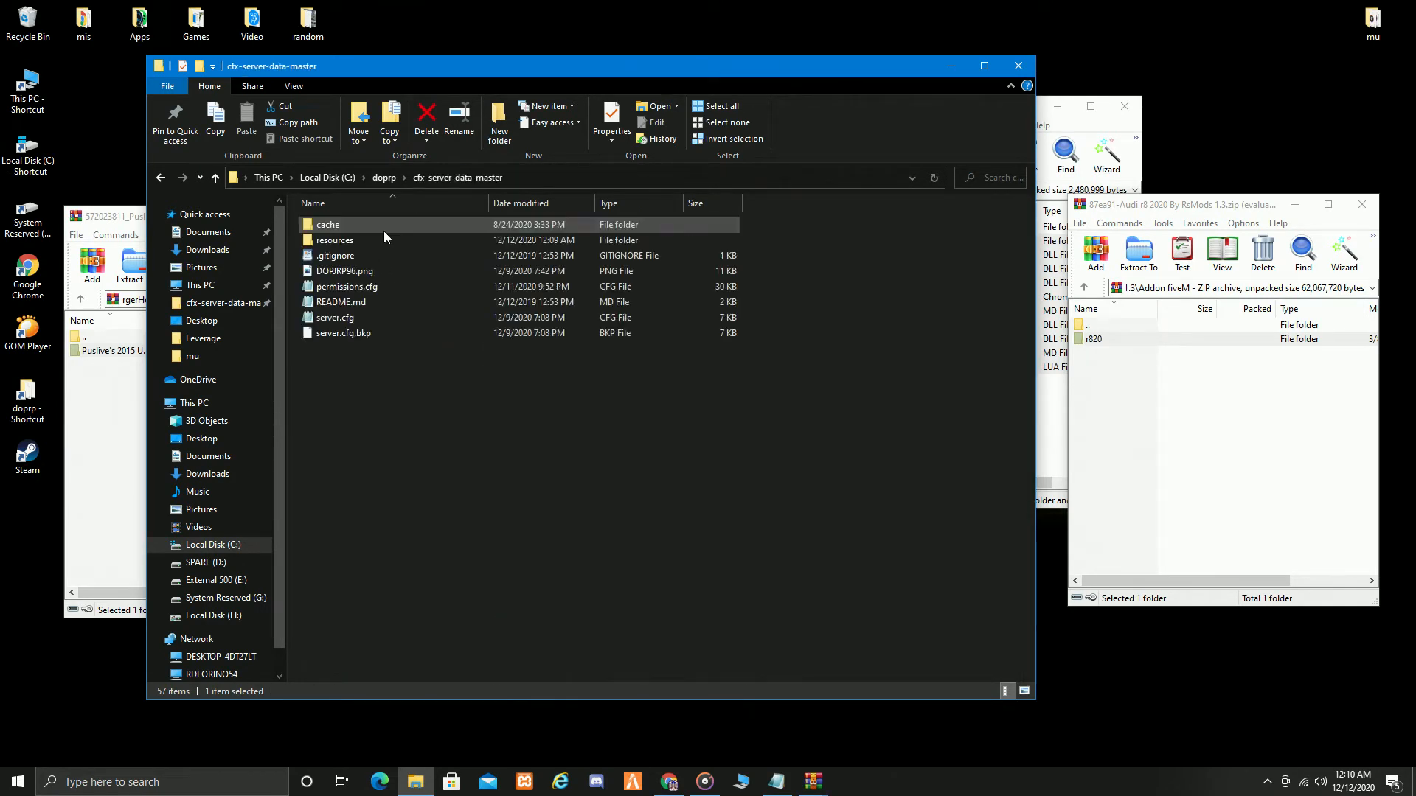
pyautogui.doubleClick(366, 321)
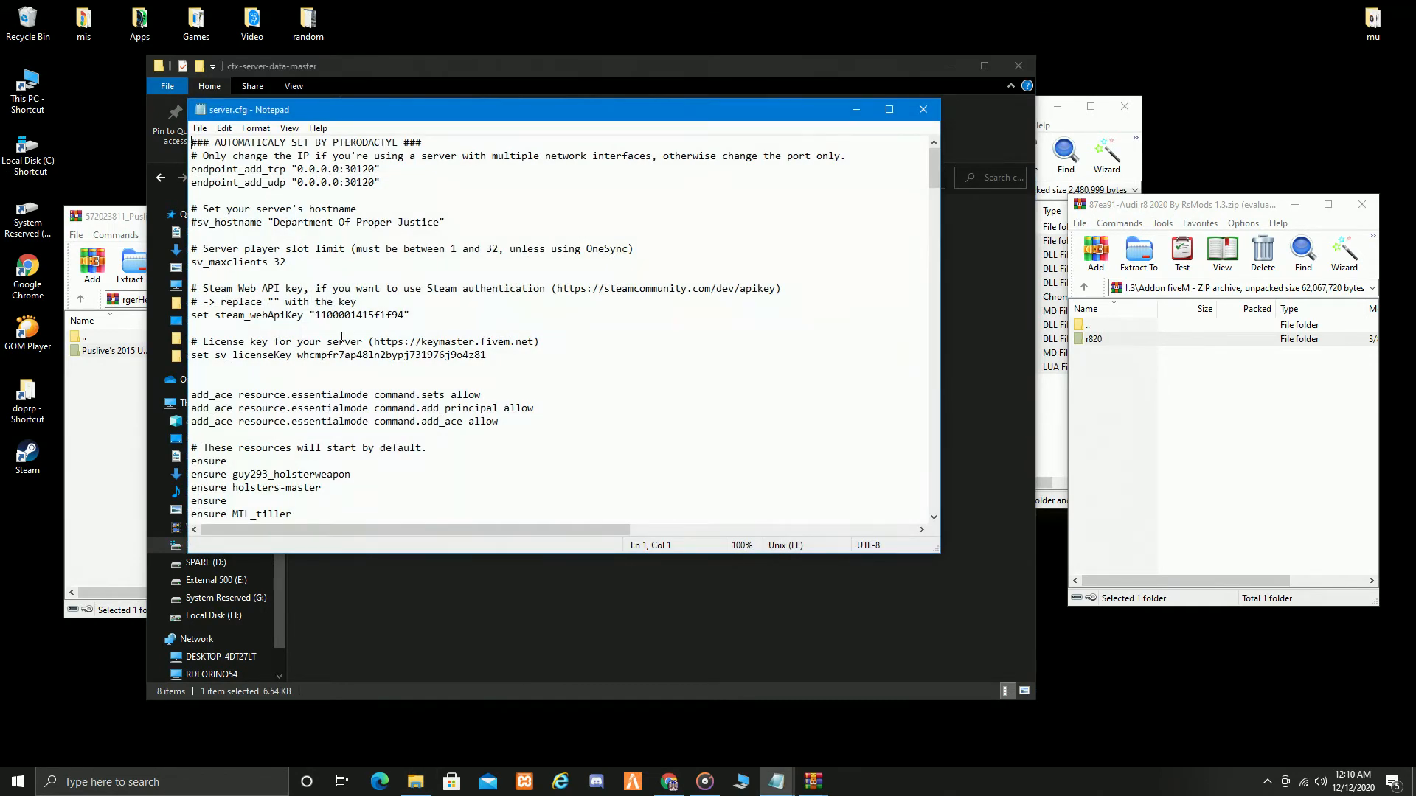
# Complete the first empty ensure line under the default resources in server.cfg with Unmarked Dodge Charger Hellcat.
pyautogui.scroll(-9, 341, 338)
pyautogui.scroll(2, 341, 339)
pyautogui.scroll(4, 340, 340)
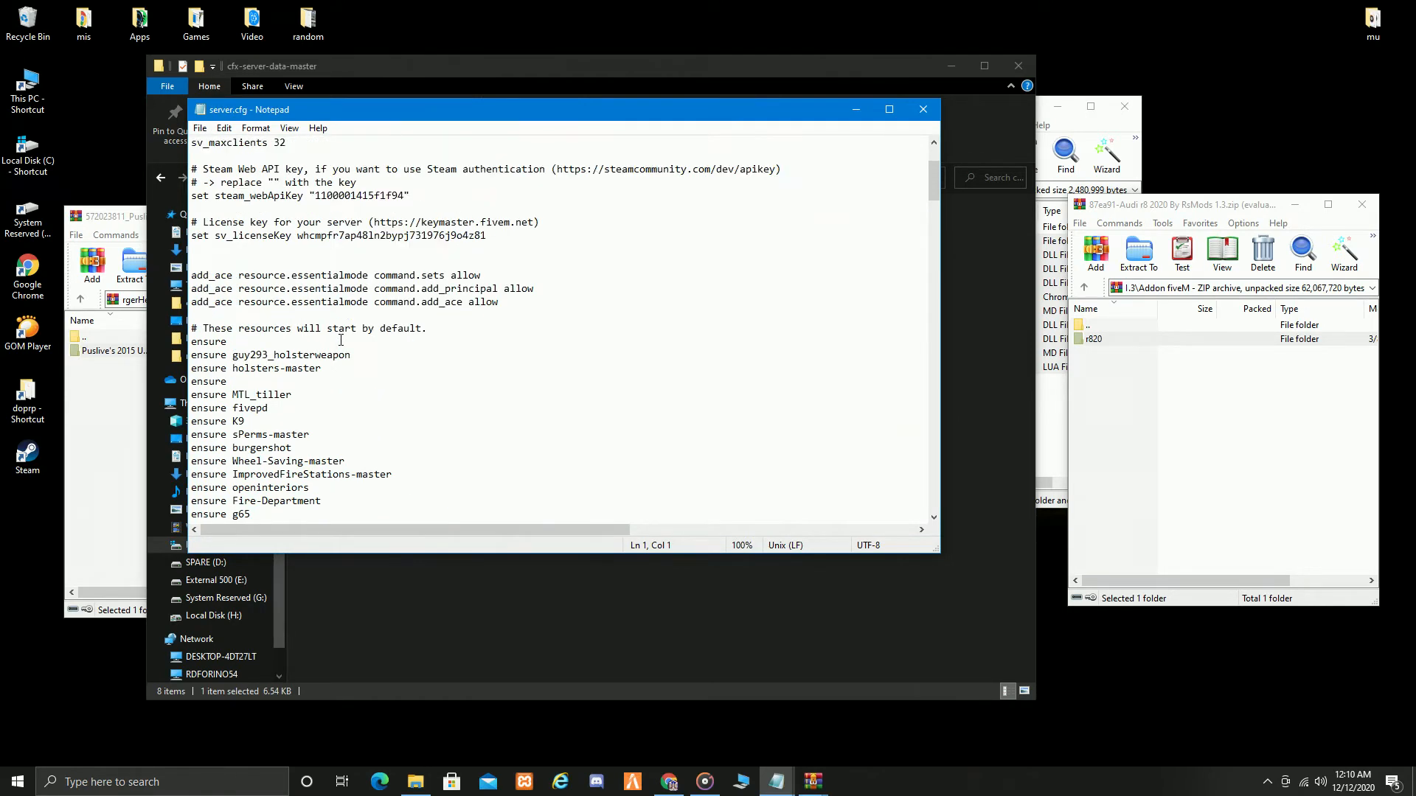
pyautogui.scroll(3, 341, 340)
pyautogui.scroll(-6, 341, 340)
pyautogui.click(233, 222)
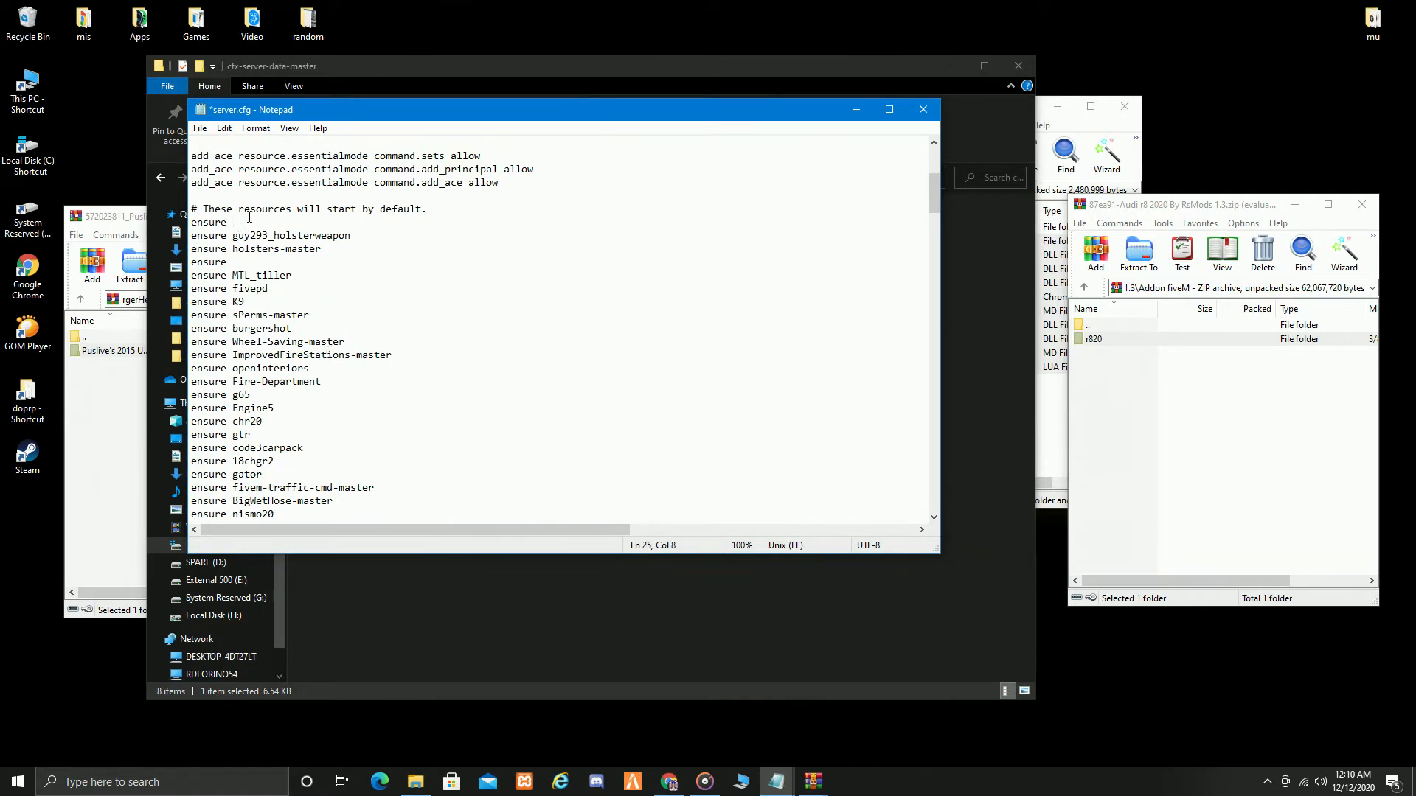
pyautogui.hotkey('ctrl', 'v')
# Copy the folder name r820 from the Audi R8 archive into the empty ensure line below holsters-master in server.cfg.
pyautogui.click(1155, 378)
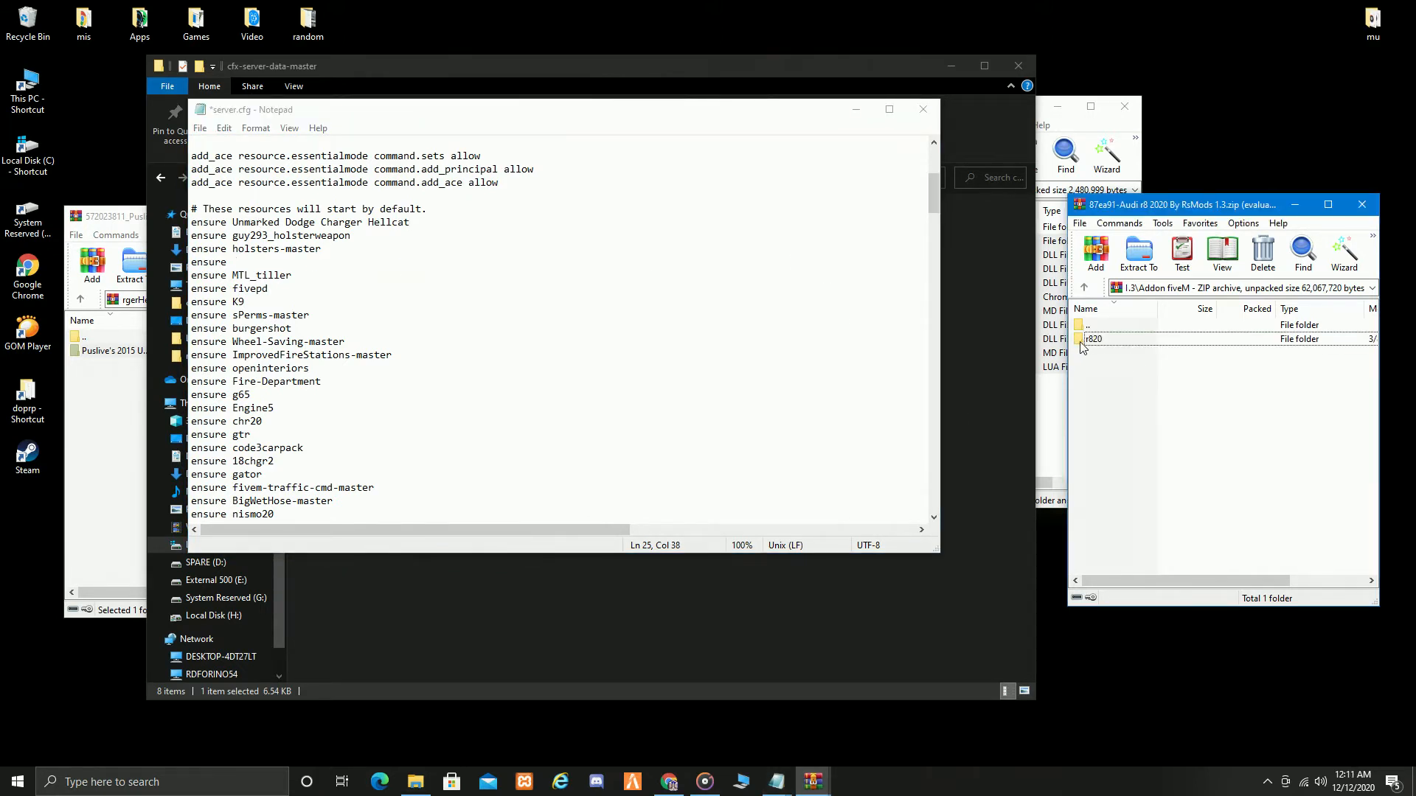
pyautogui.click(1116, 341)
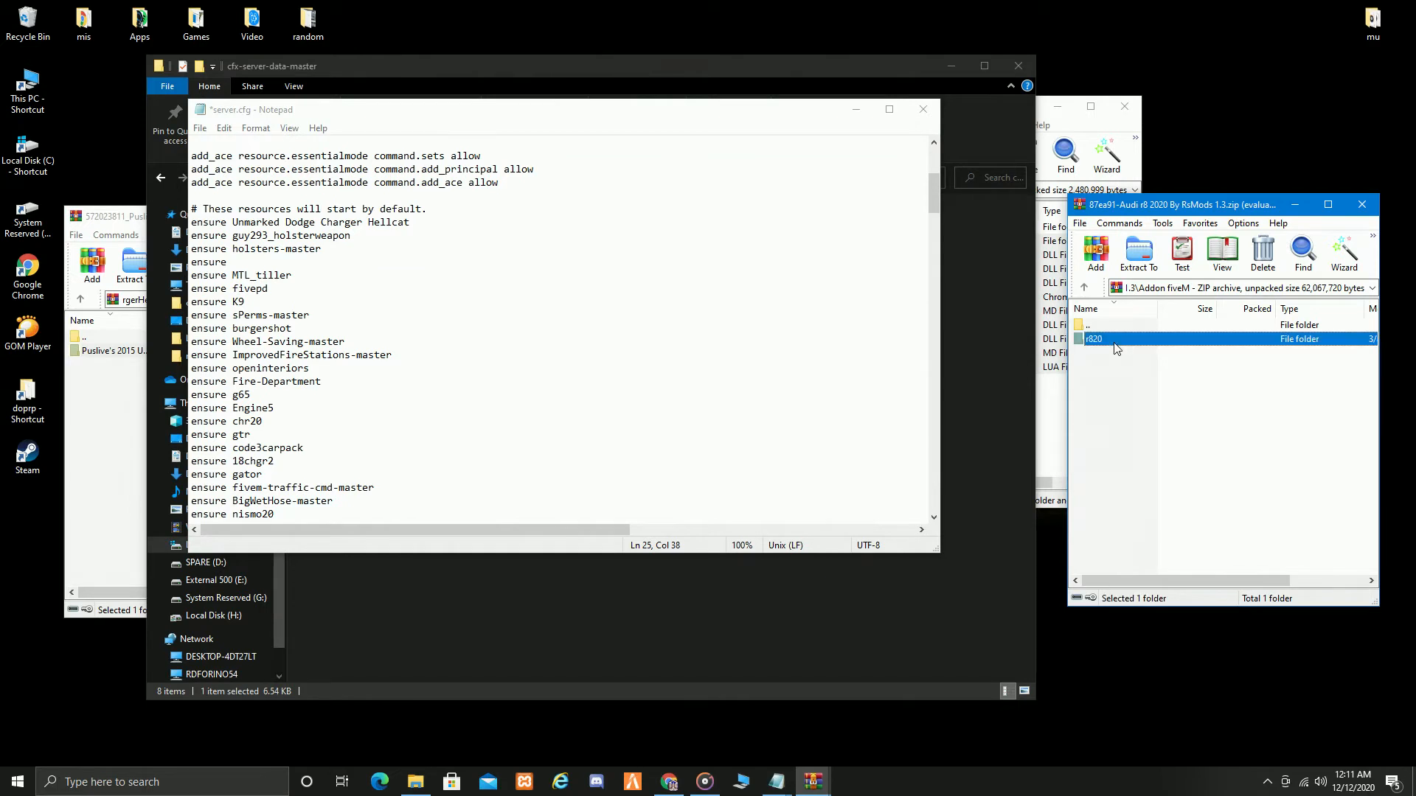
pyautogui.rightClick(1109, 348)
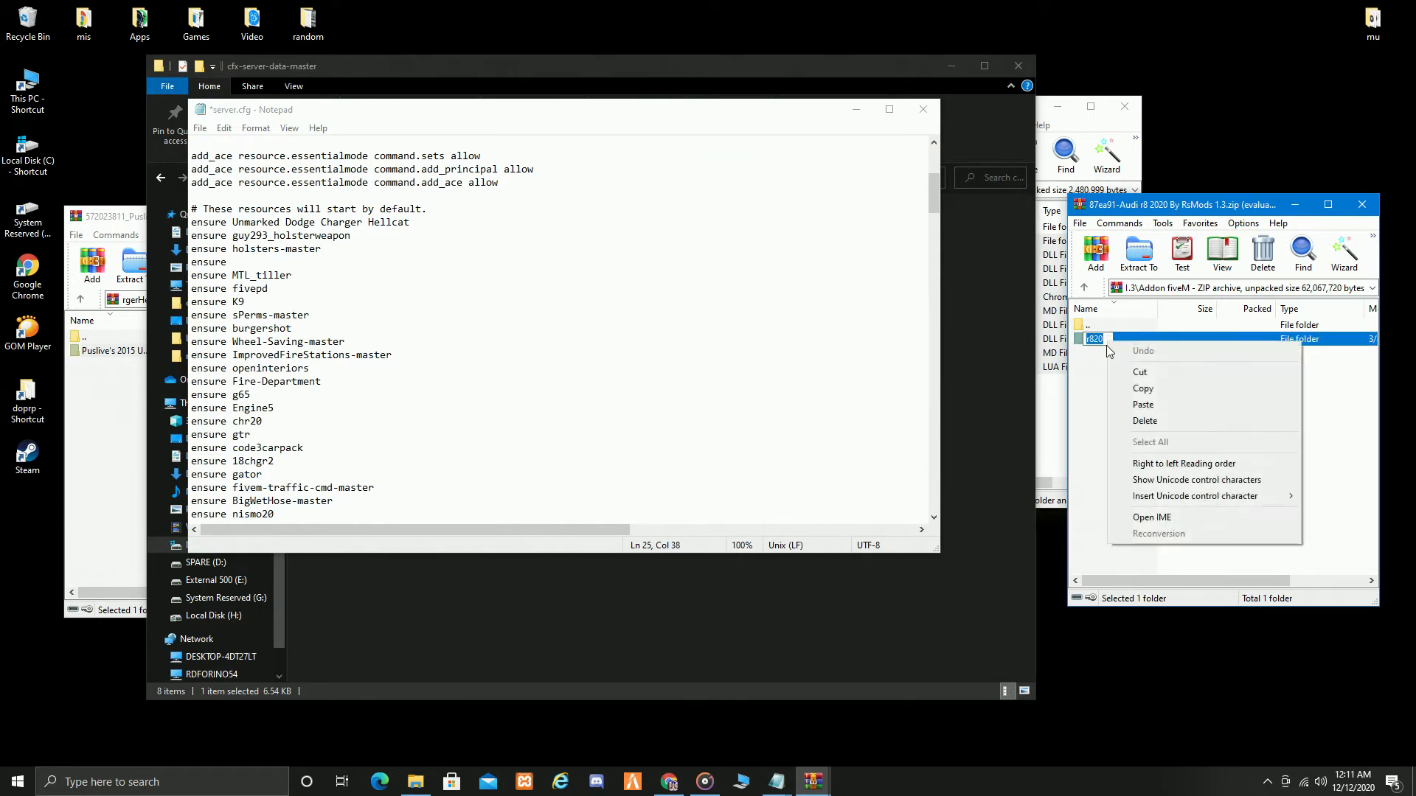
pyautogui.click(1136, 389)
pyautogui.click(266, 259)
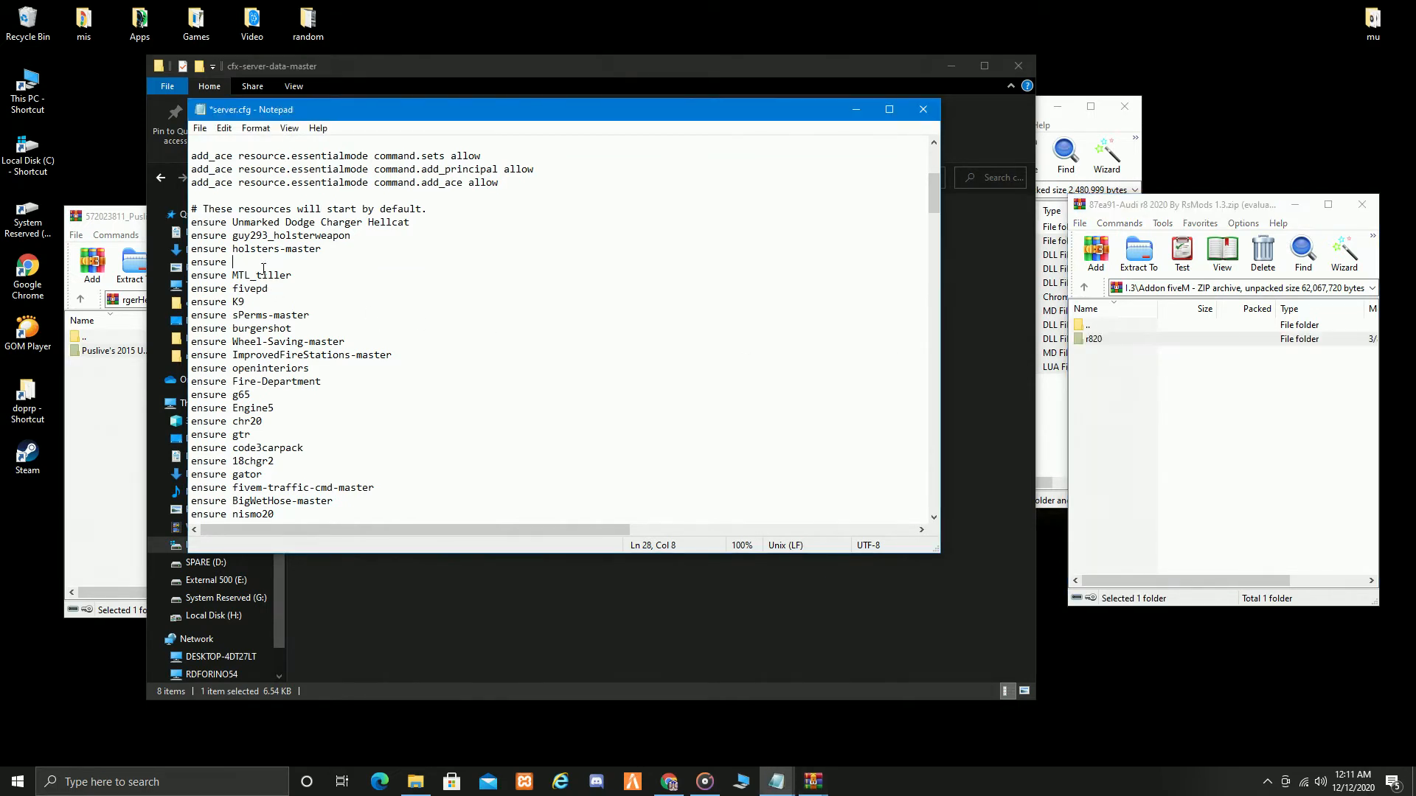
pyautogui.hotkey('ctrl', 'v')
# Close server.cfg with its changes saved and close the Audi R8 archive.
pyautogui.click(923, 109)
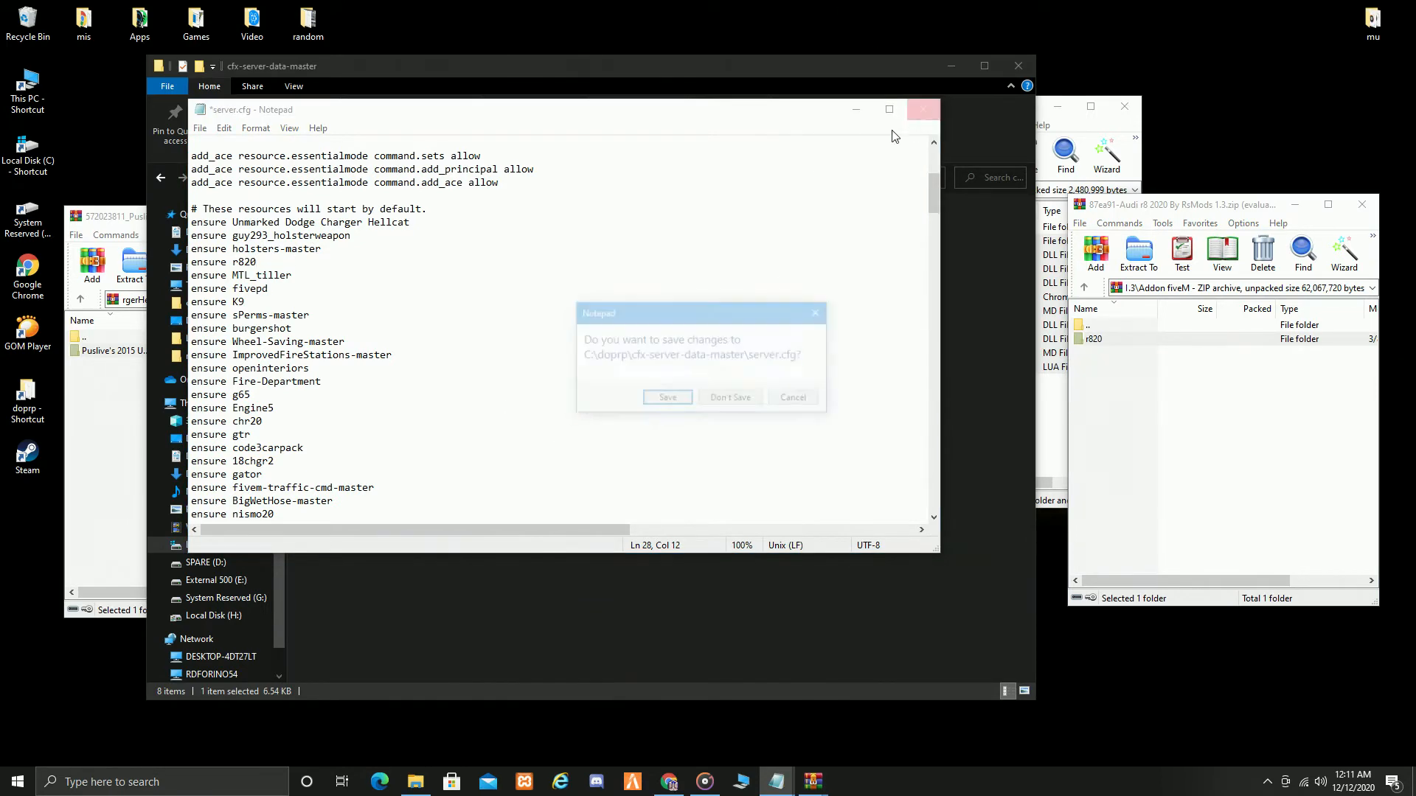
pyautogui.click(658, 401)
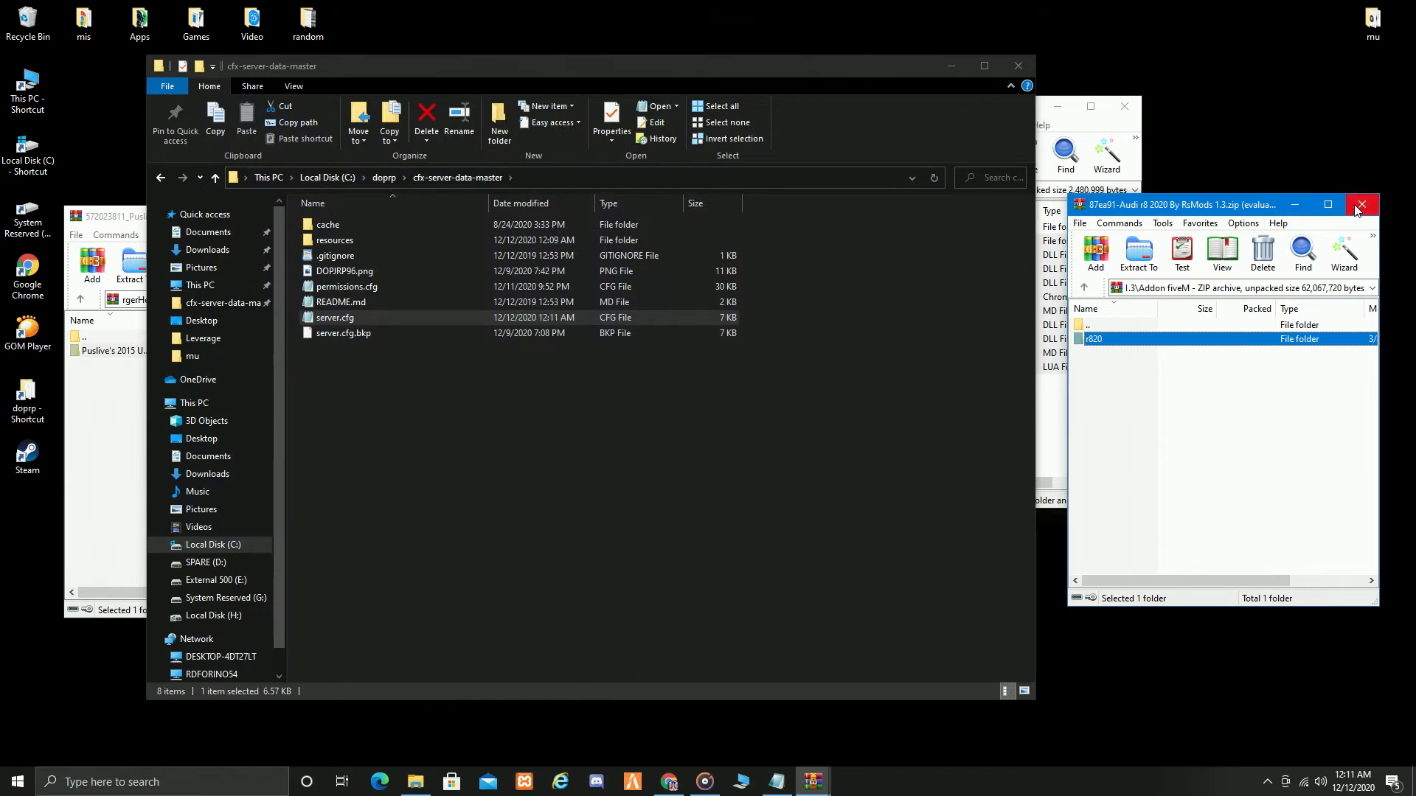
pyautogui.moveTo(1249, 206); pyautogui.dragTo(1088, 296)
pyautogui.click(1206, 297)
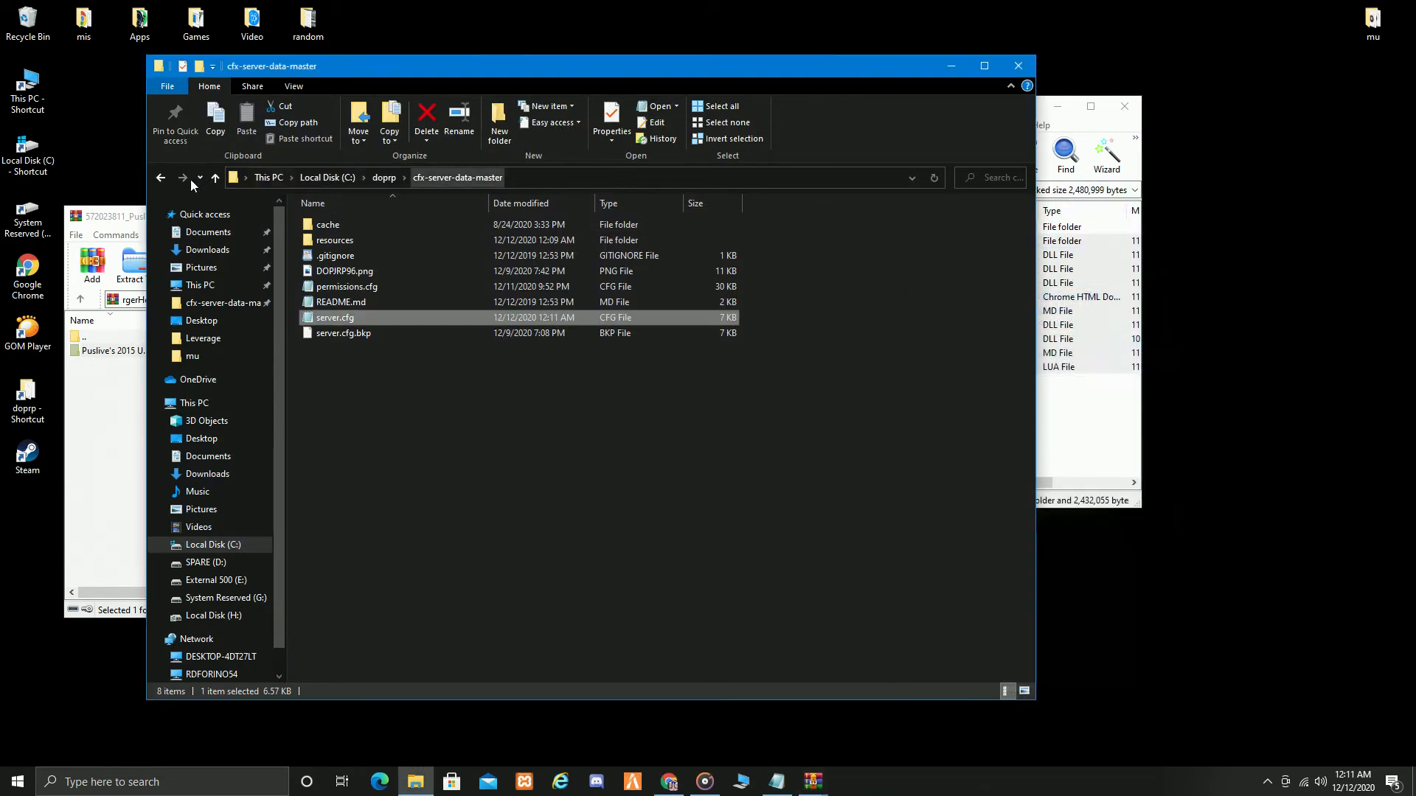
# Close the Dodge Charger Hellcat archive and the vMenu archive.
pyautogui.click(111, 219)
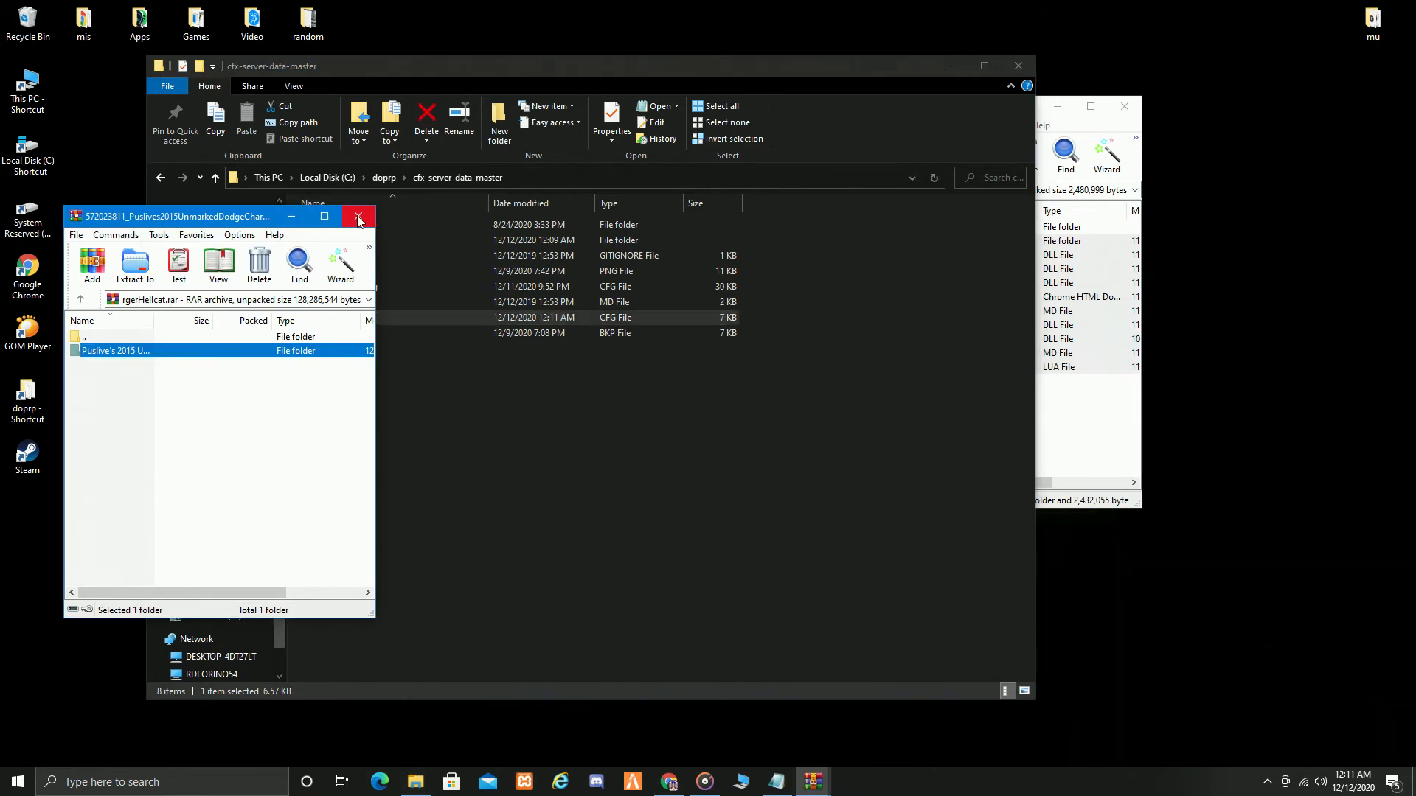
pyautogui.click(372, 220)
pyautogui.click(1093, 420)
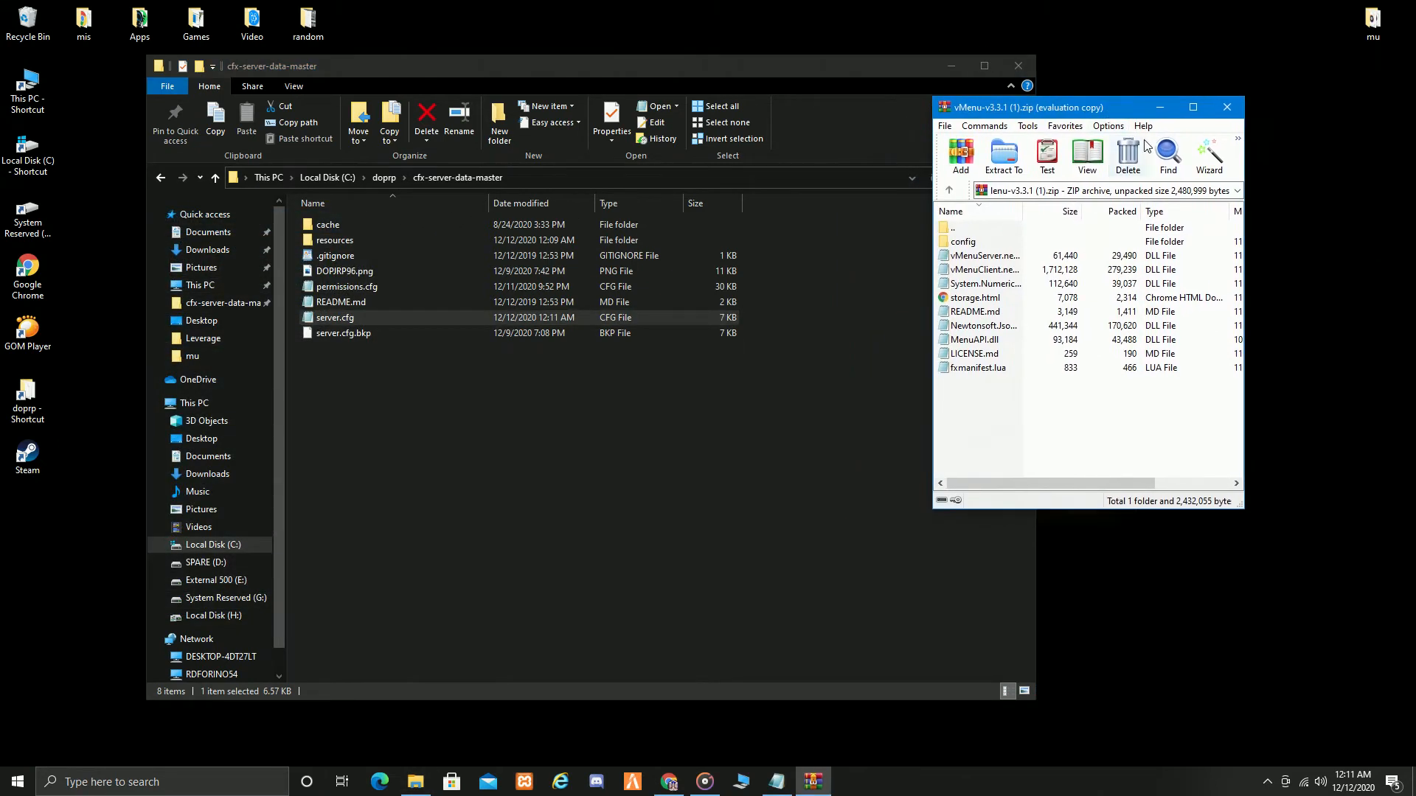
pyautogui.click(1227, 107)
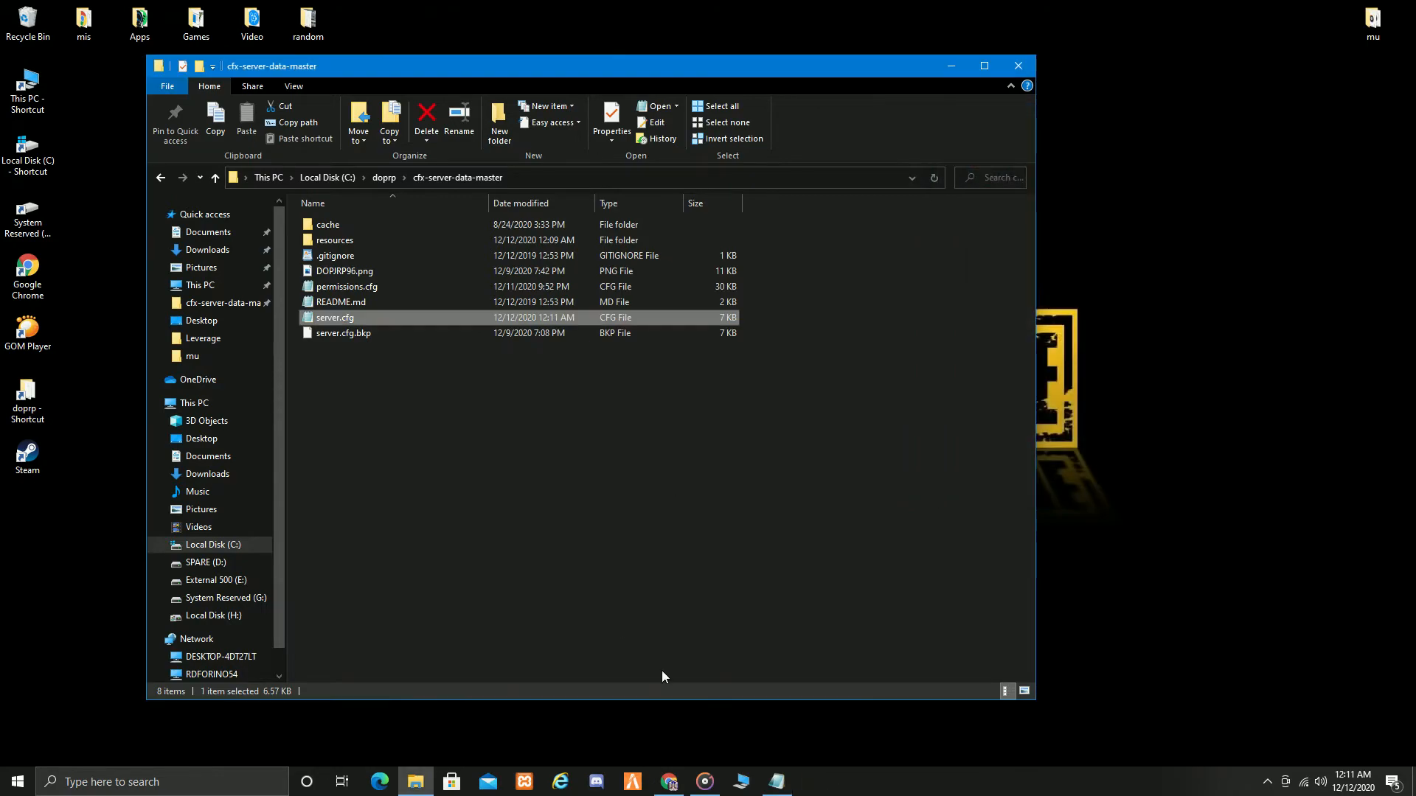
# Start the server by running runserver.bat from the doprp folder.
pyautogui.click(668, 781)
pyautogui.click(1330, 9)
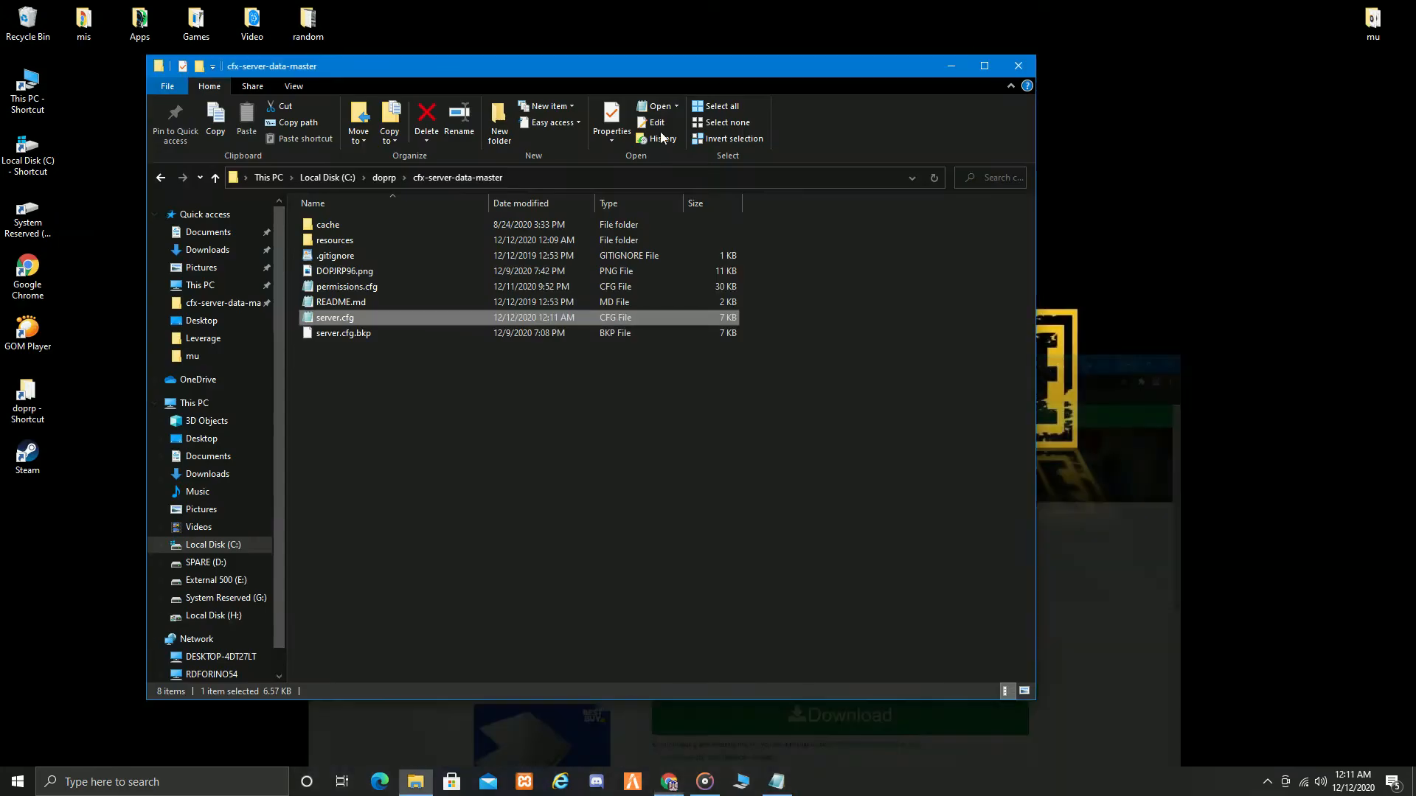
pyautogui.moveTo(556, 64); pyautogui.dragTo(894, 72)
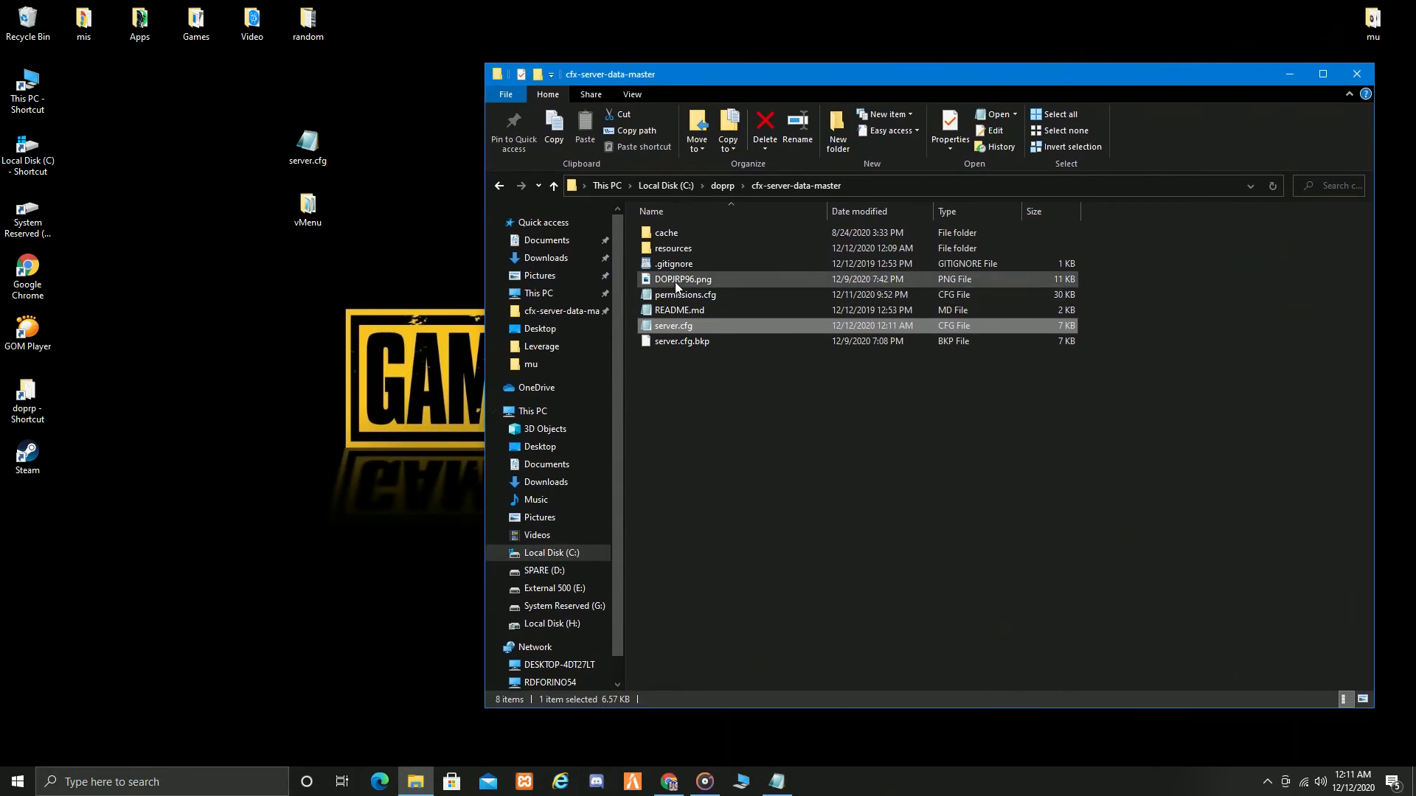
pyautogui.click(722, 187)
pyautogui.scroll(-8, 679, 485)
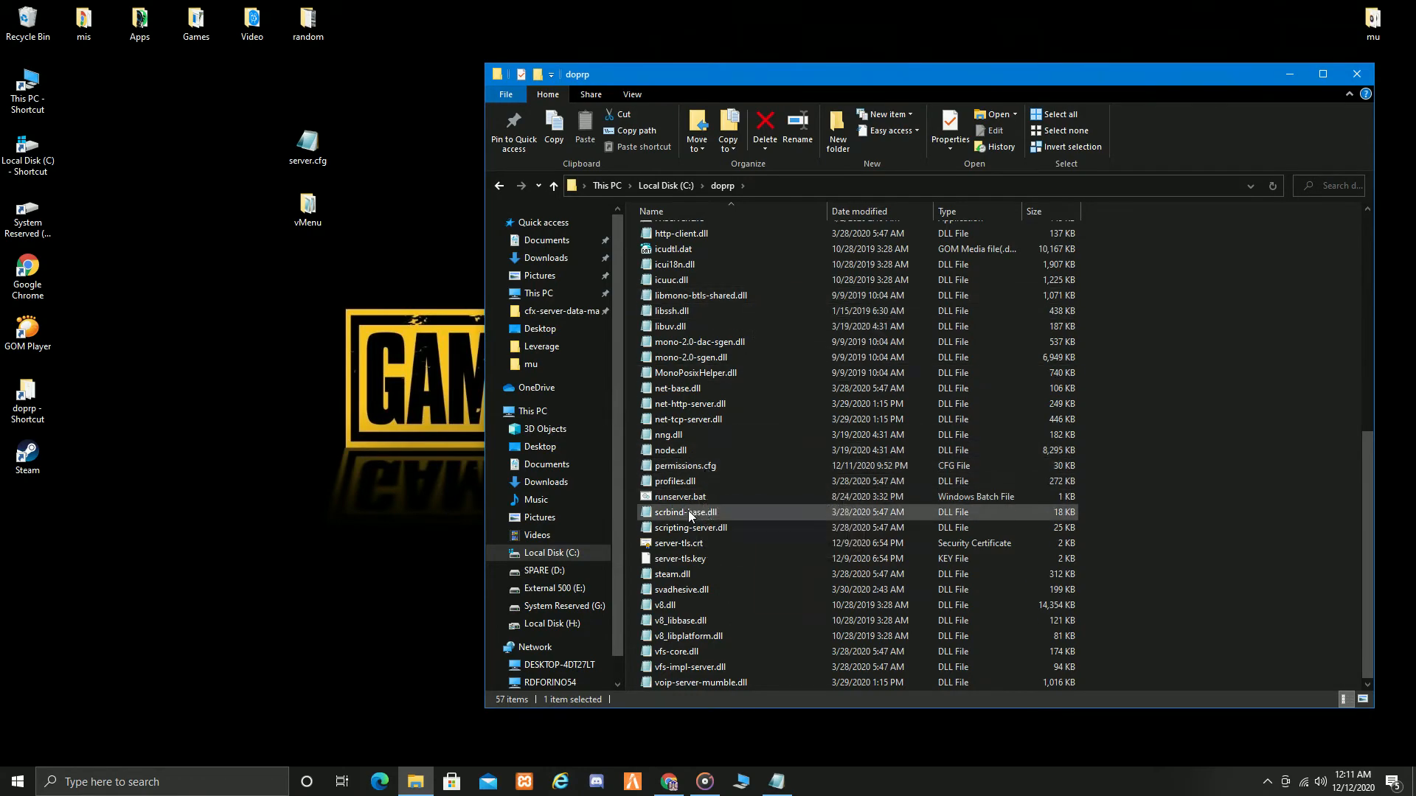
pyautogui.doubleClick(702, 497)
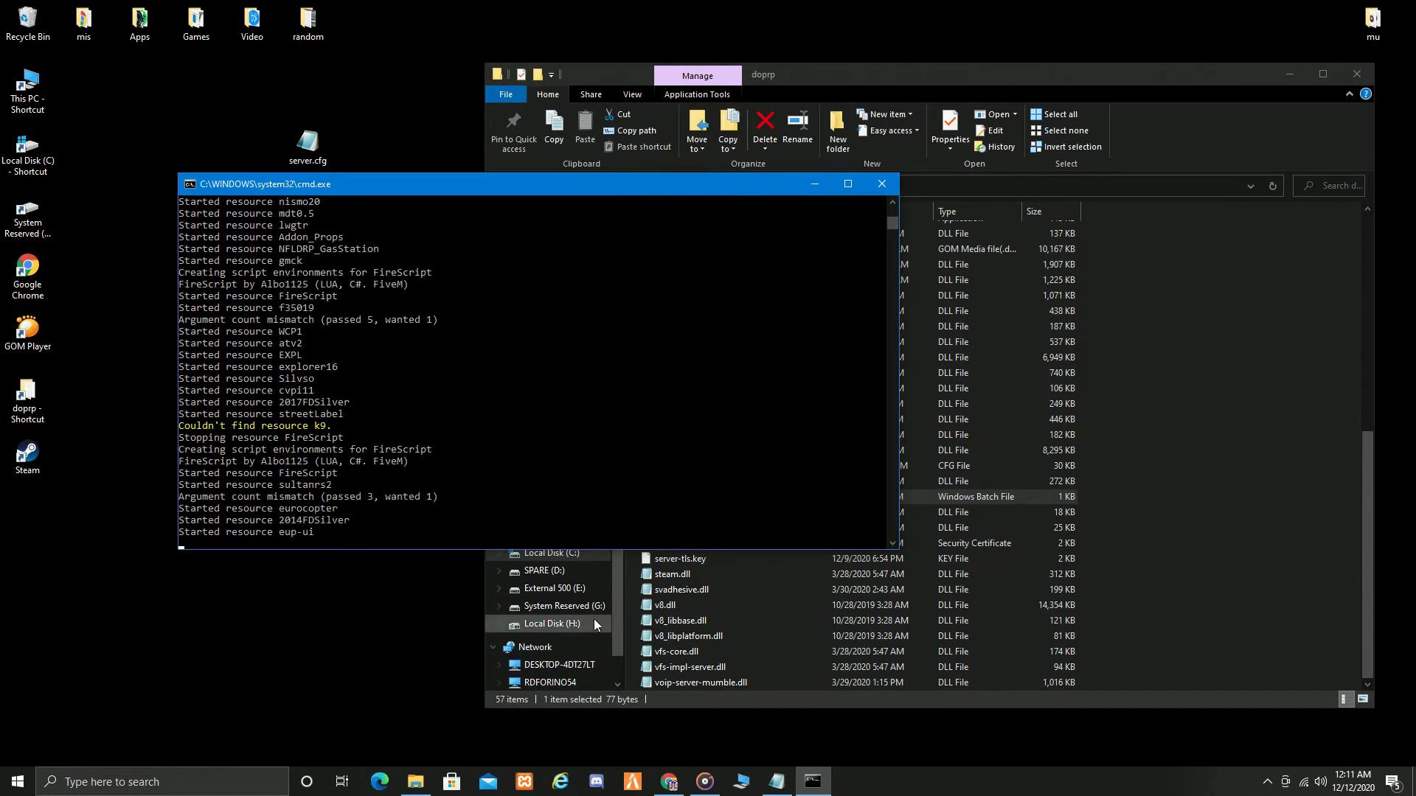
# Examine the resource startup messages in the server console, moving the music player clear and minimizing it.
pyautogui.click(705, 781)
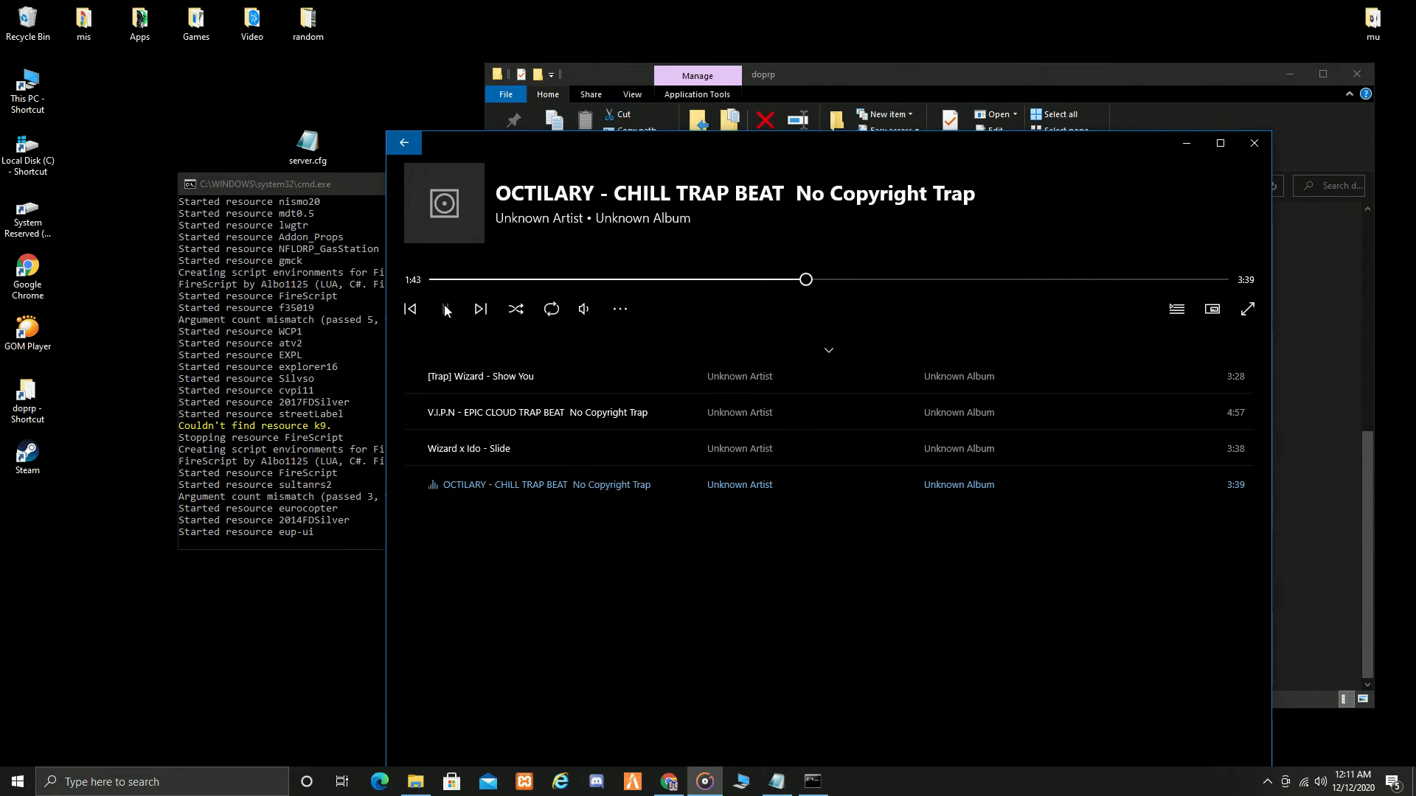
pyautogui.moveTo(670, 152); pyautogui.dragTo(824, 112)
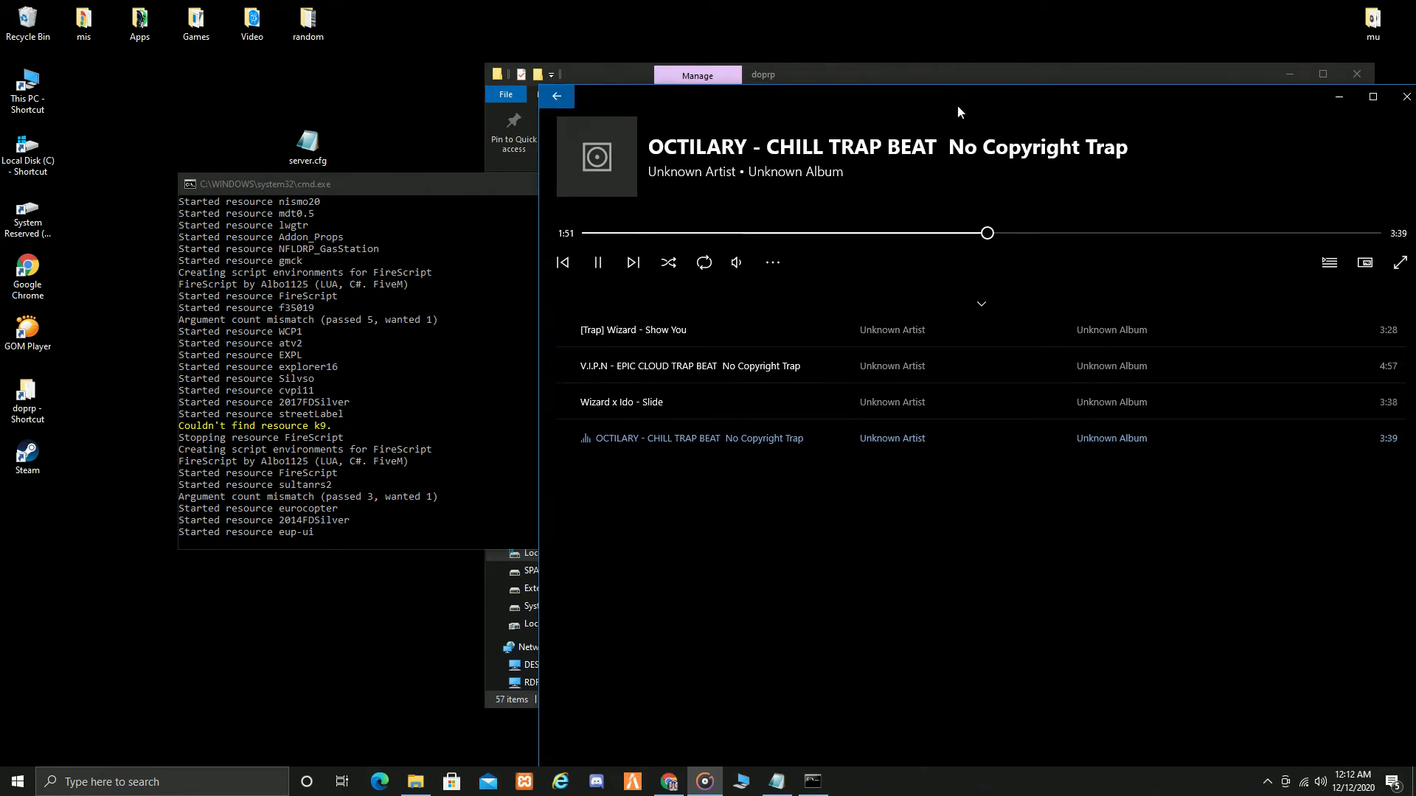
pyautogui.moveTo(958, 106); pyautogui.dragTo(678, 626)
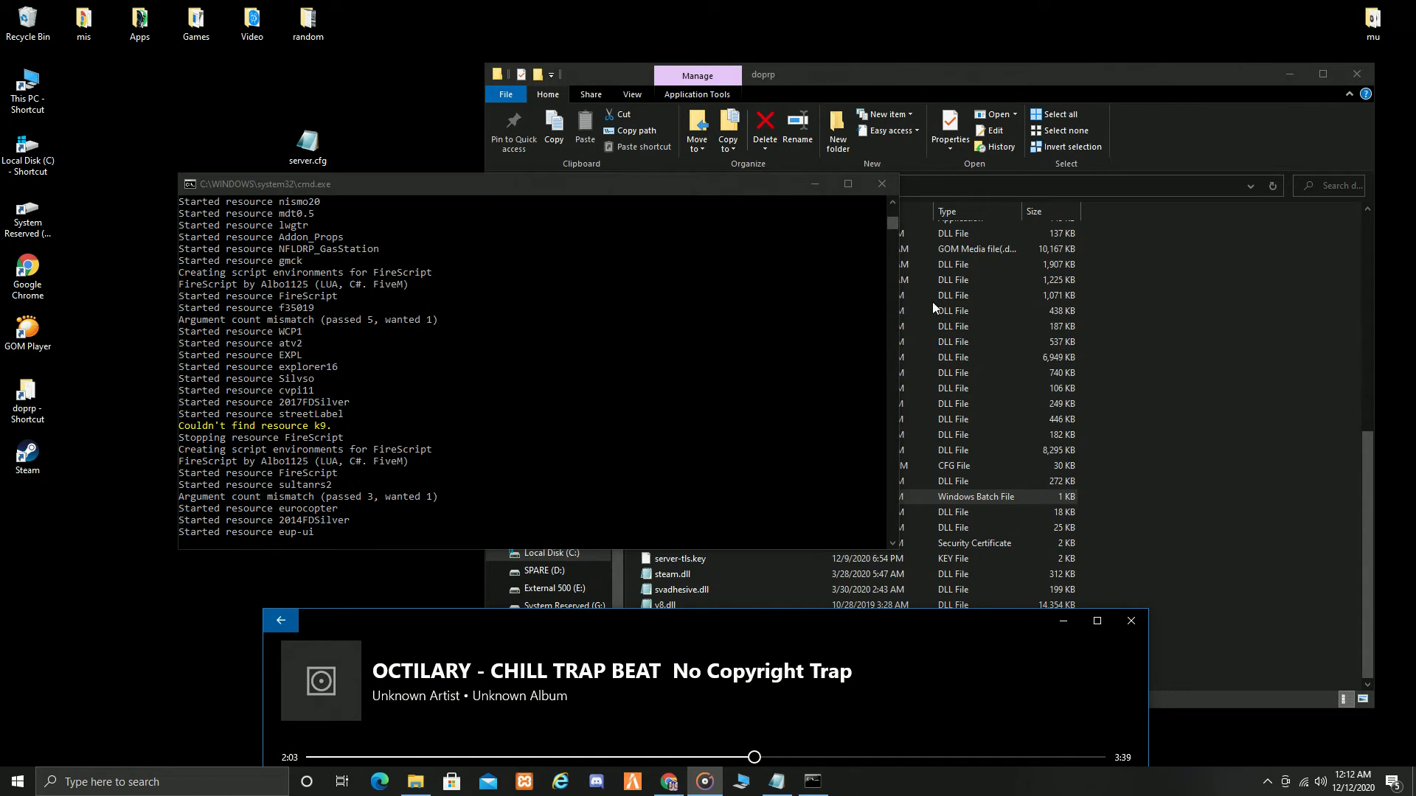
pyautogui.scroll(-2, 420, 390)
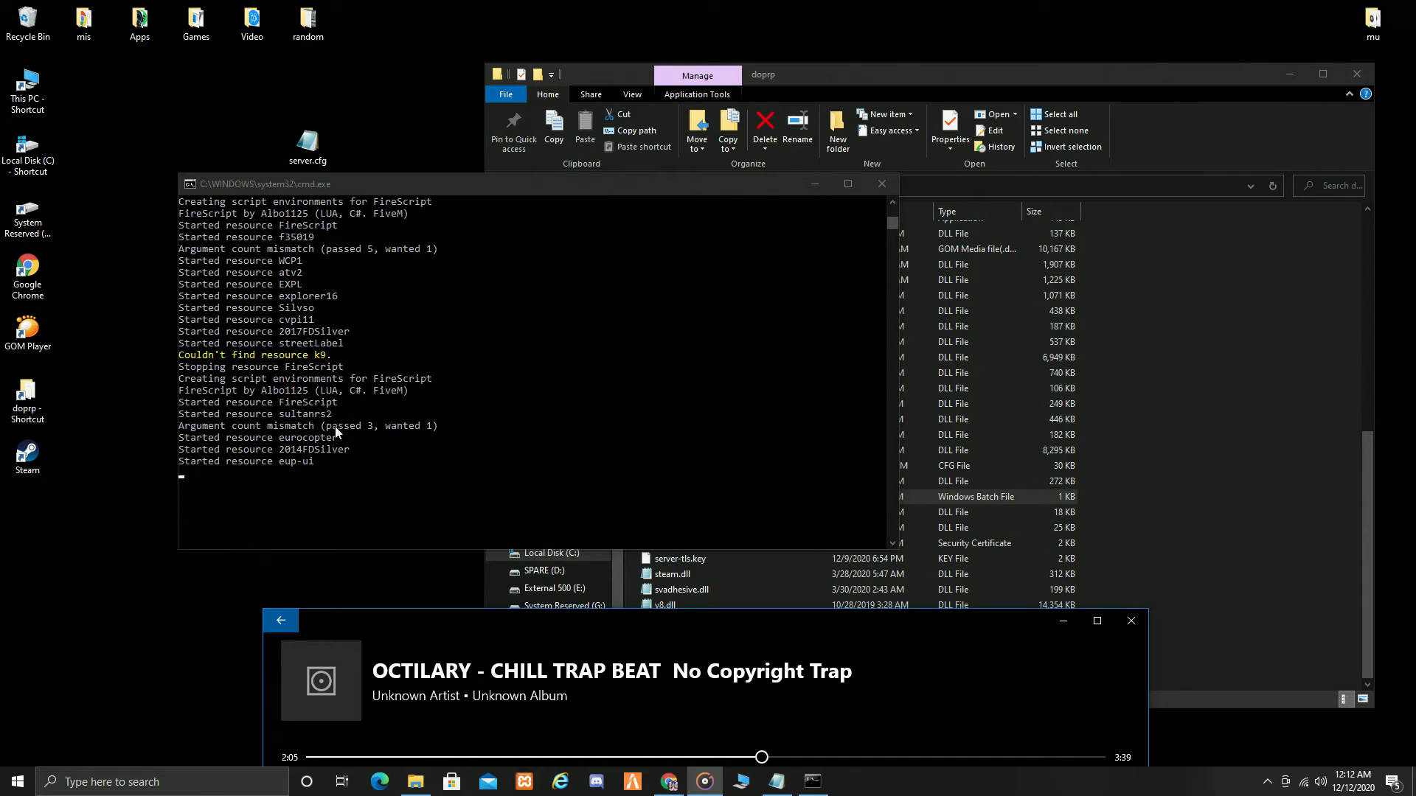
pyautogui.scroll(8, 324, 442)
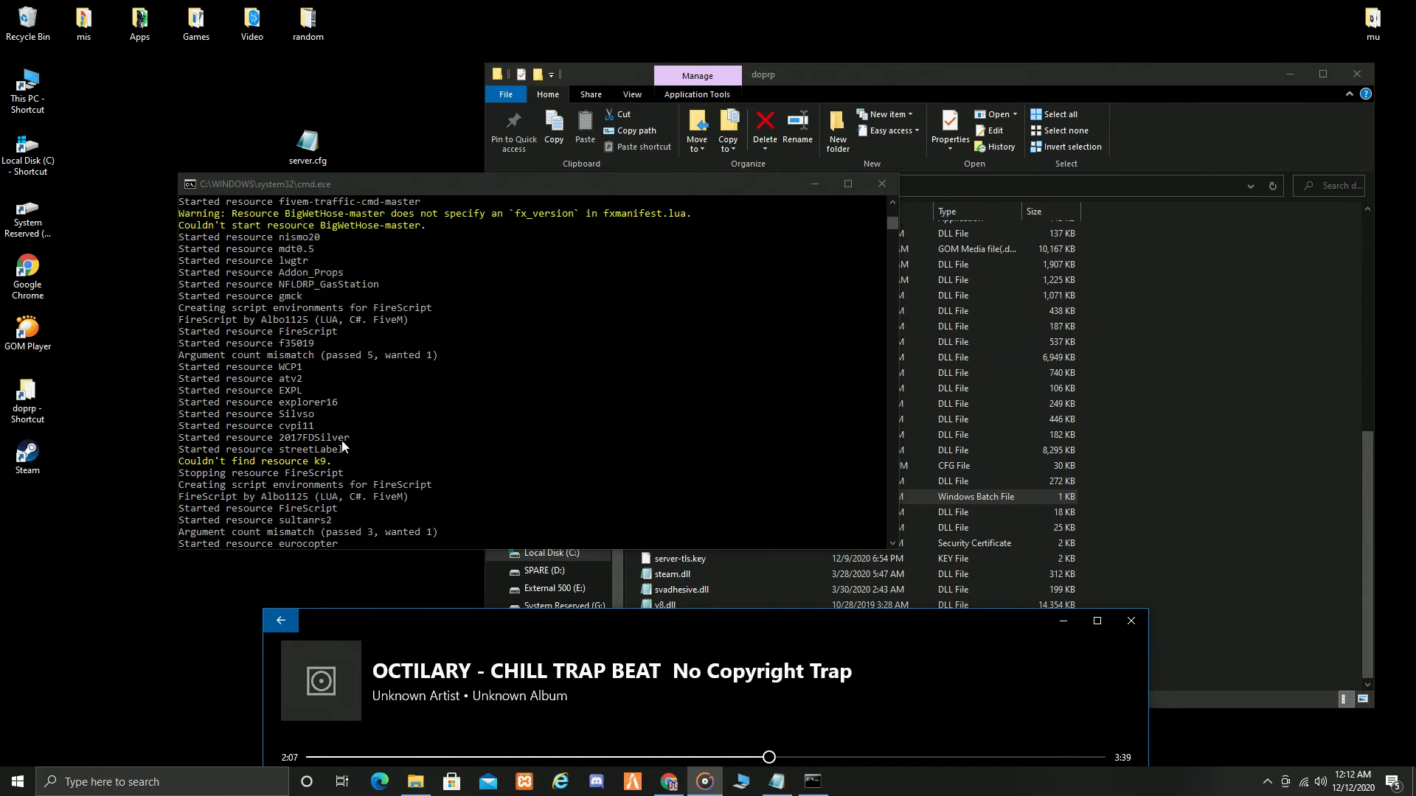
pyautogui.scroll(-10, 342, 441)
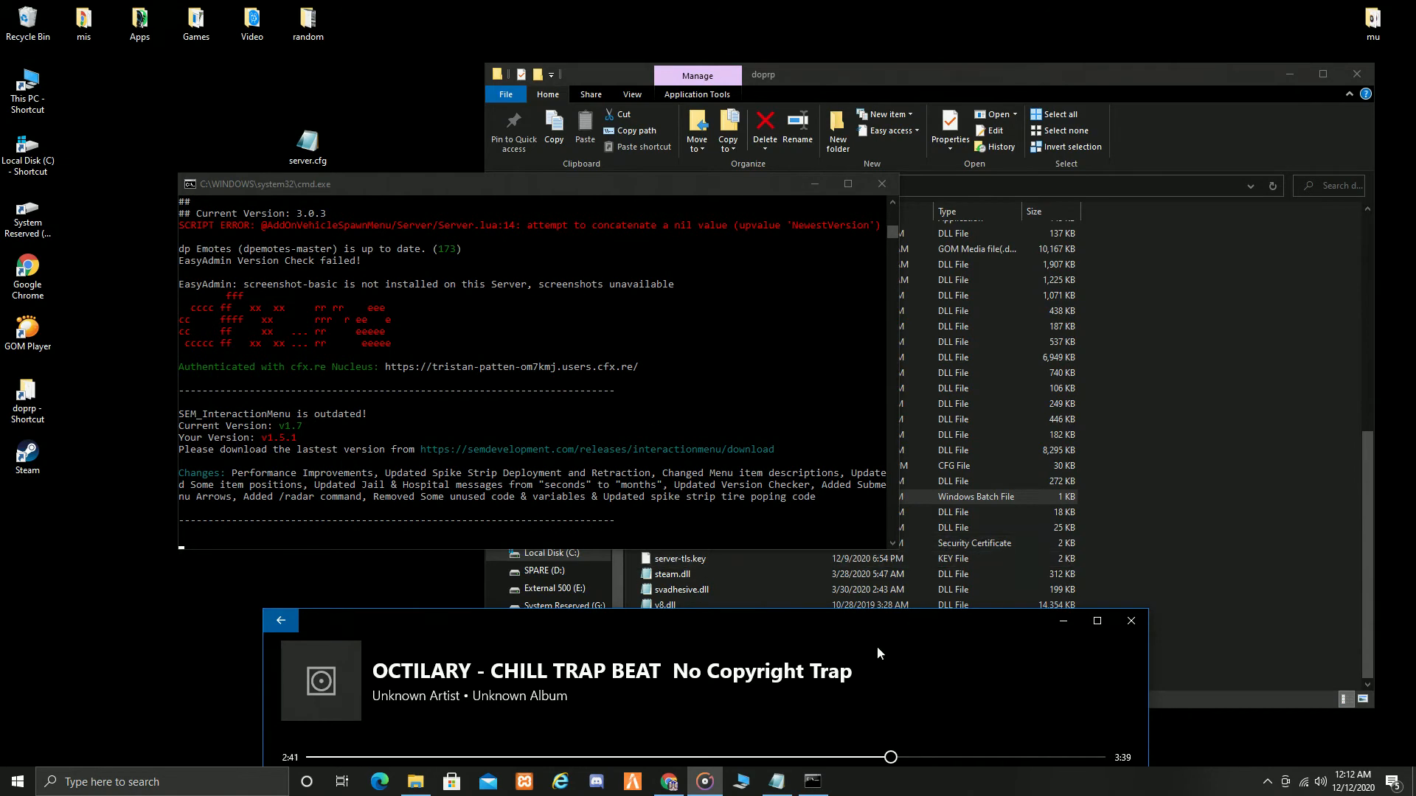
pyautogui.moveTo(889, 624); pyautogui.dragTo(1036, 460)
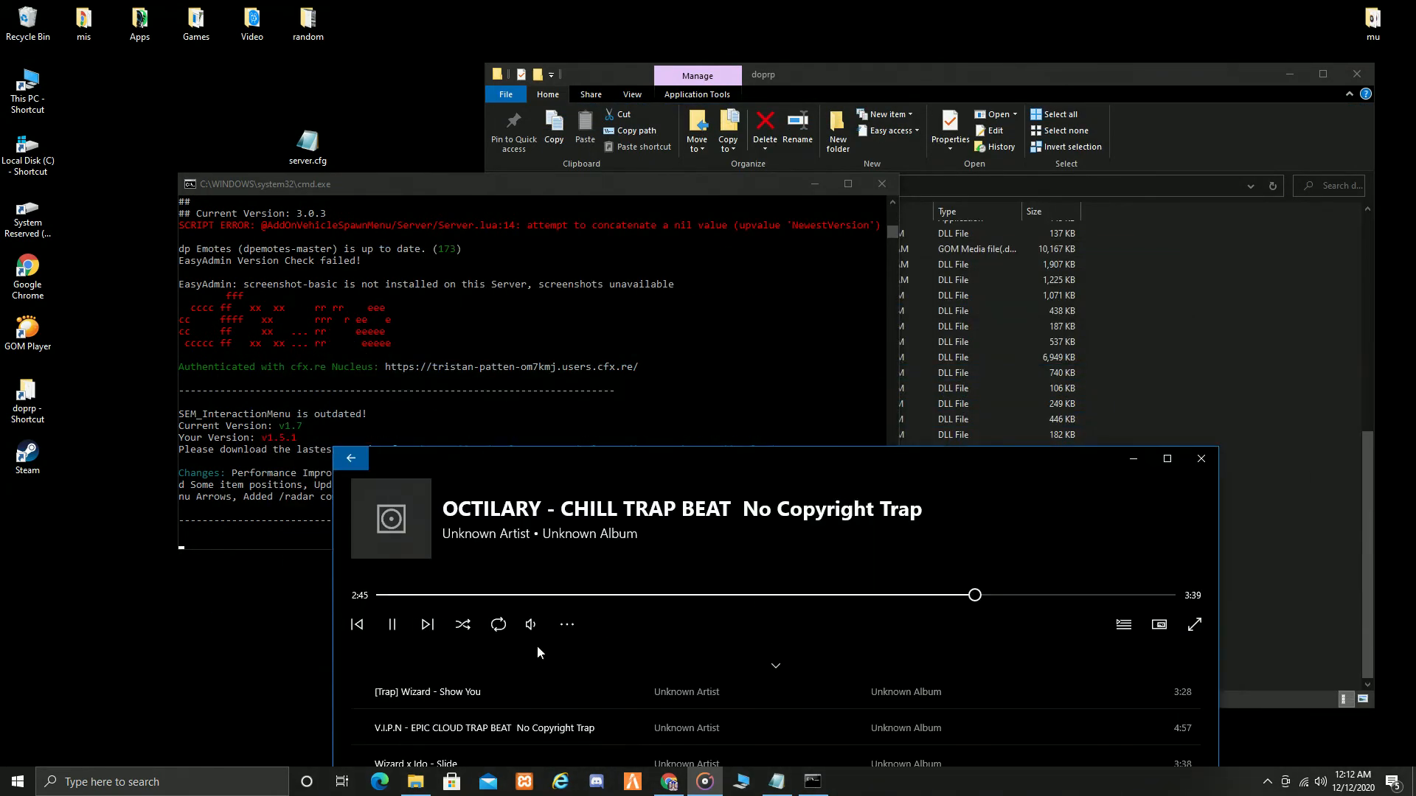
pyautogui.click(1134, 458)
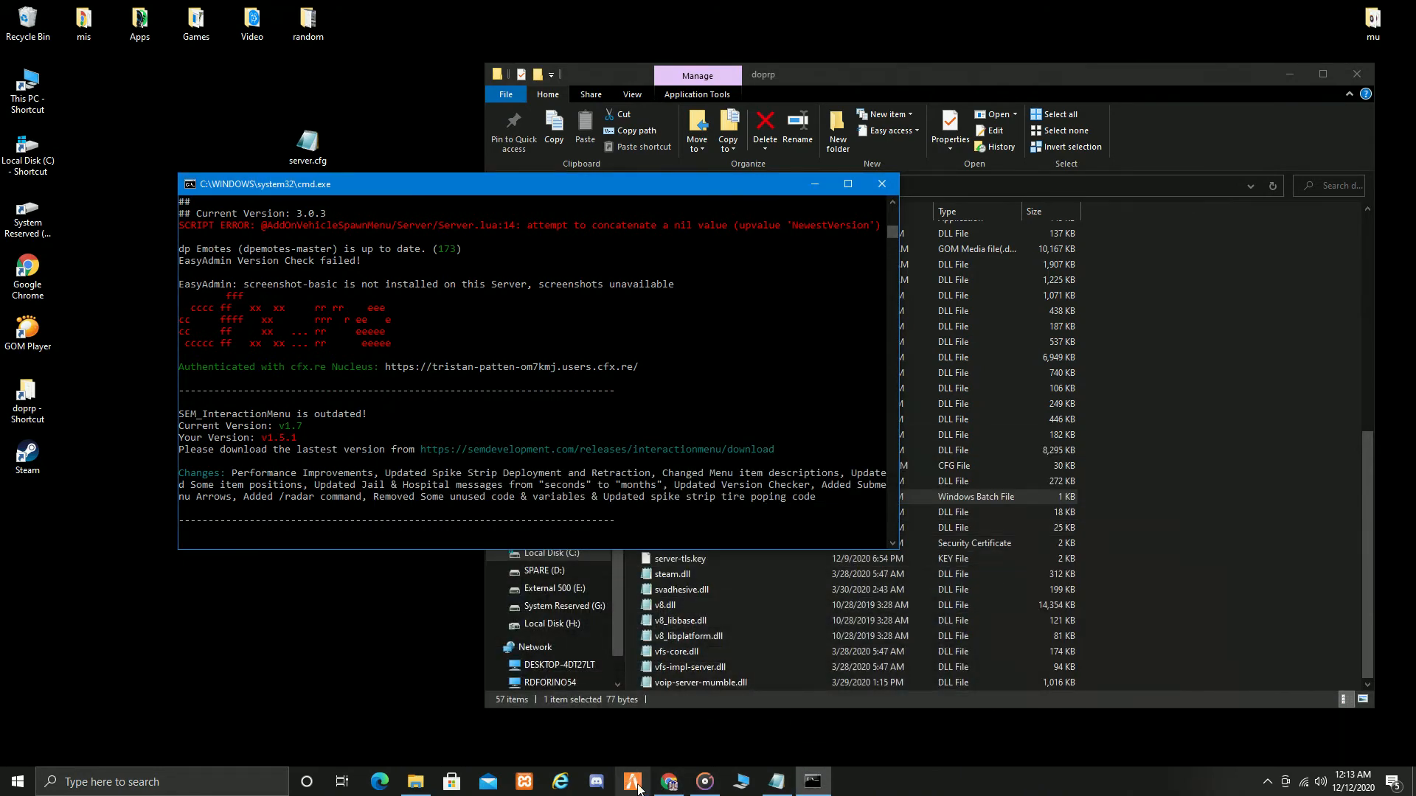
# Launch FiveM and make sure the dev mode option for the "localhost" menu item is enabled in its settings.
pyautogui.click(668, 783)
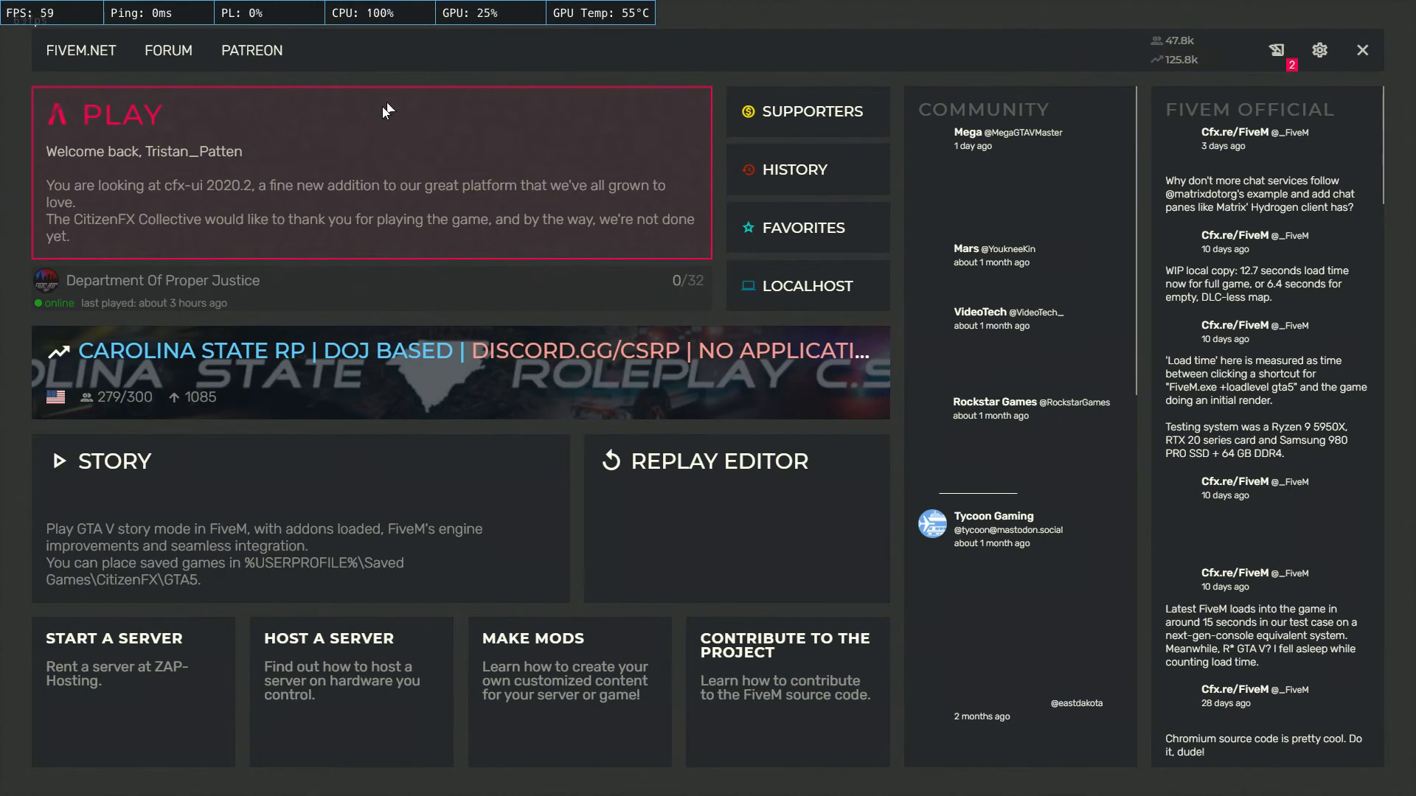
pyautogui.click(435, 161)
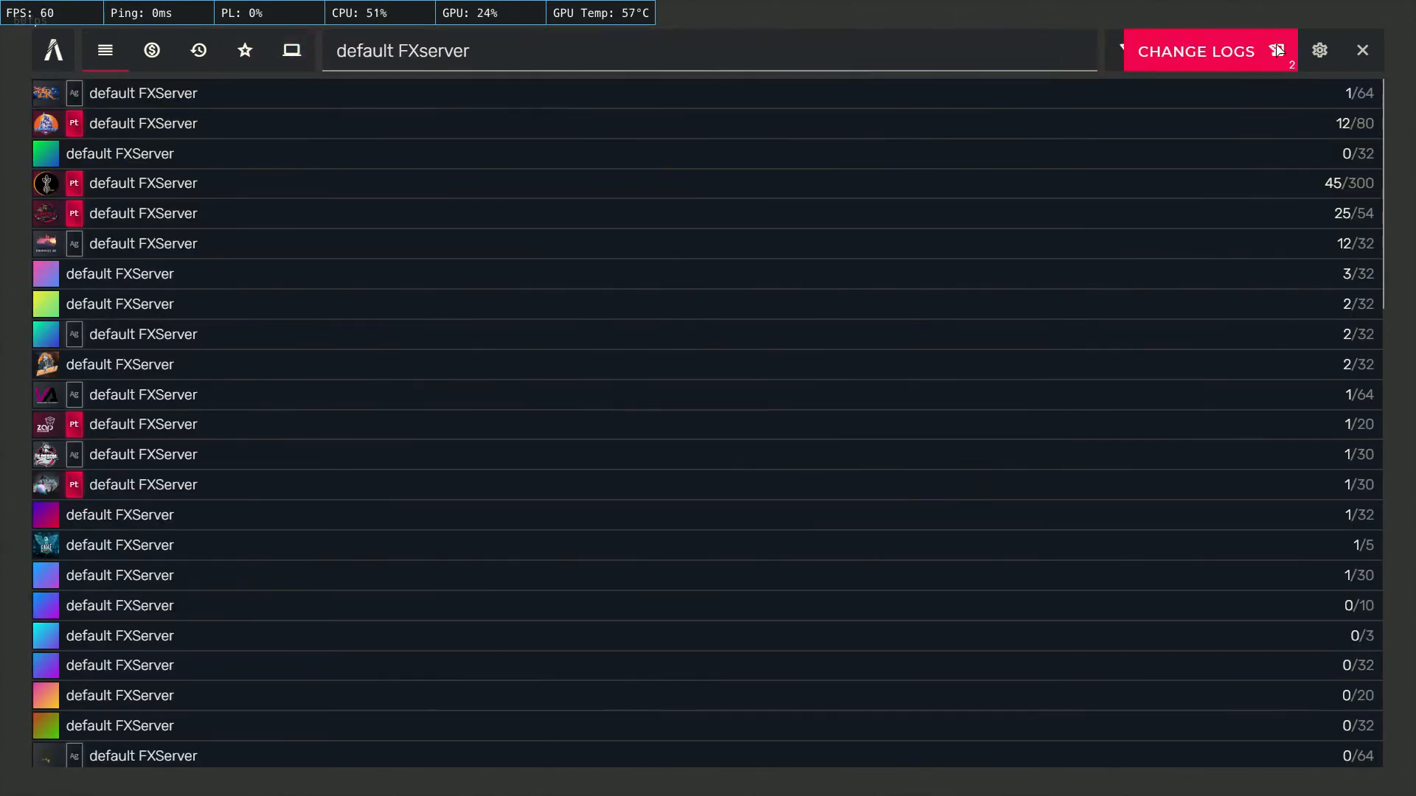
pyautogui.click(1318, 59)
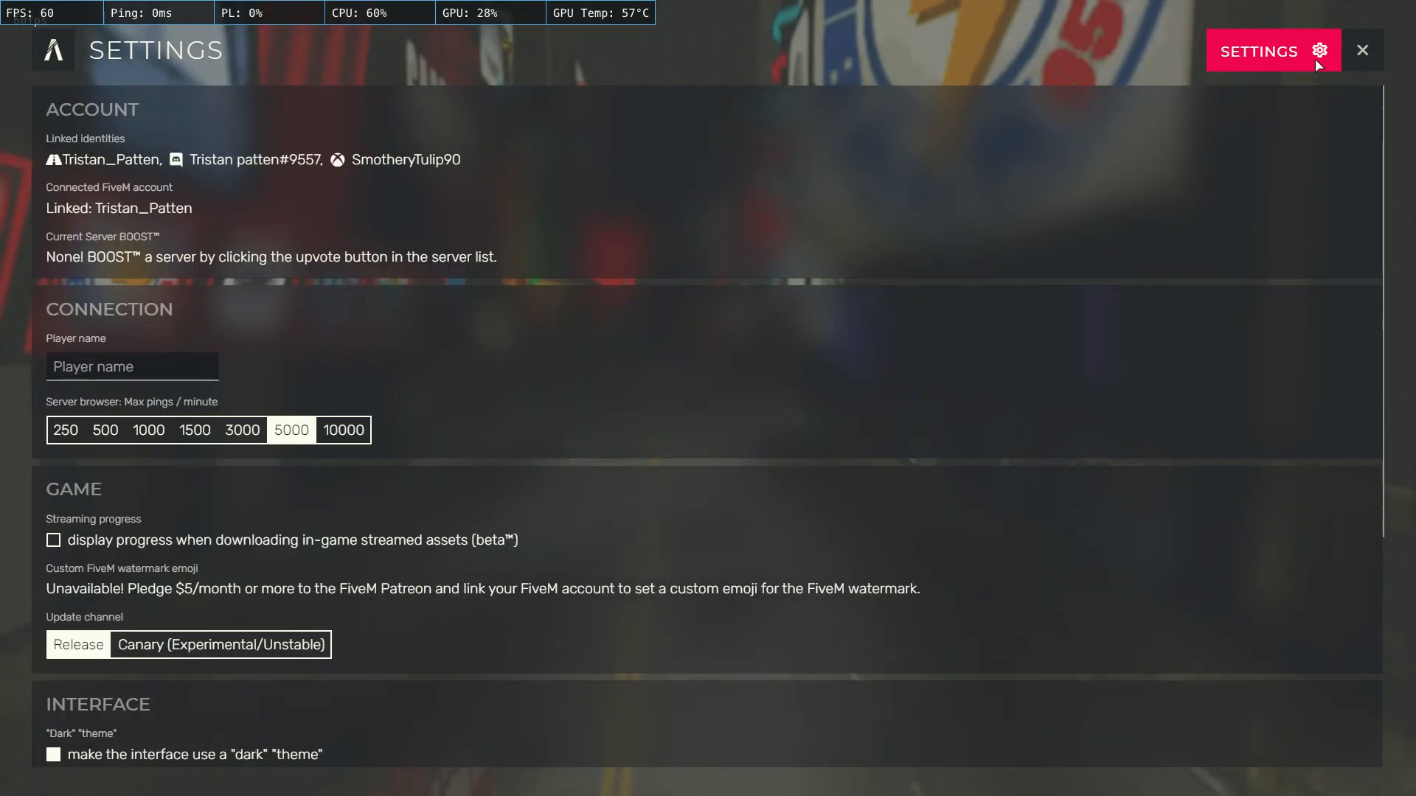
pyautogui.scroll(-5, 227, 400)
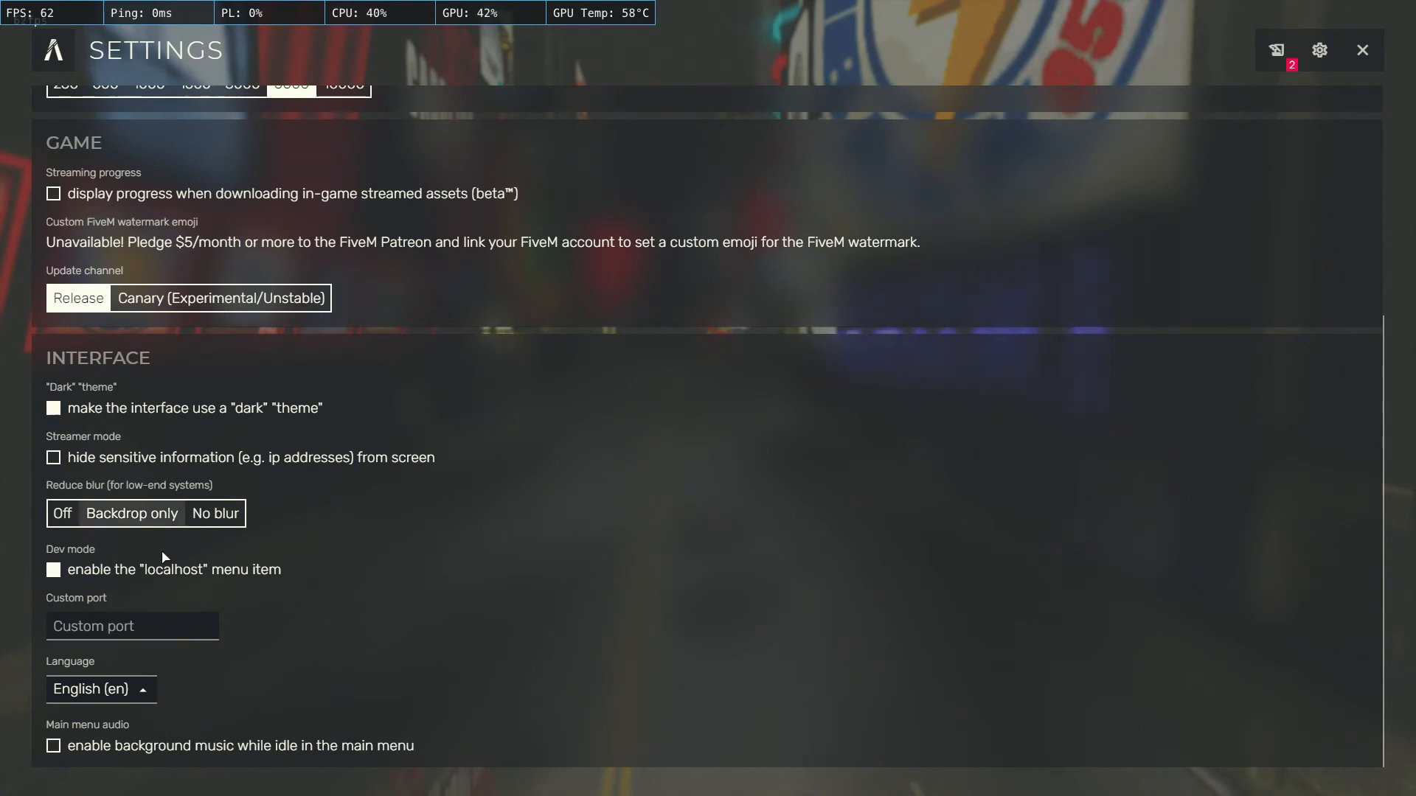
pyautogui.click(57, 570)
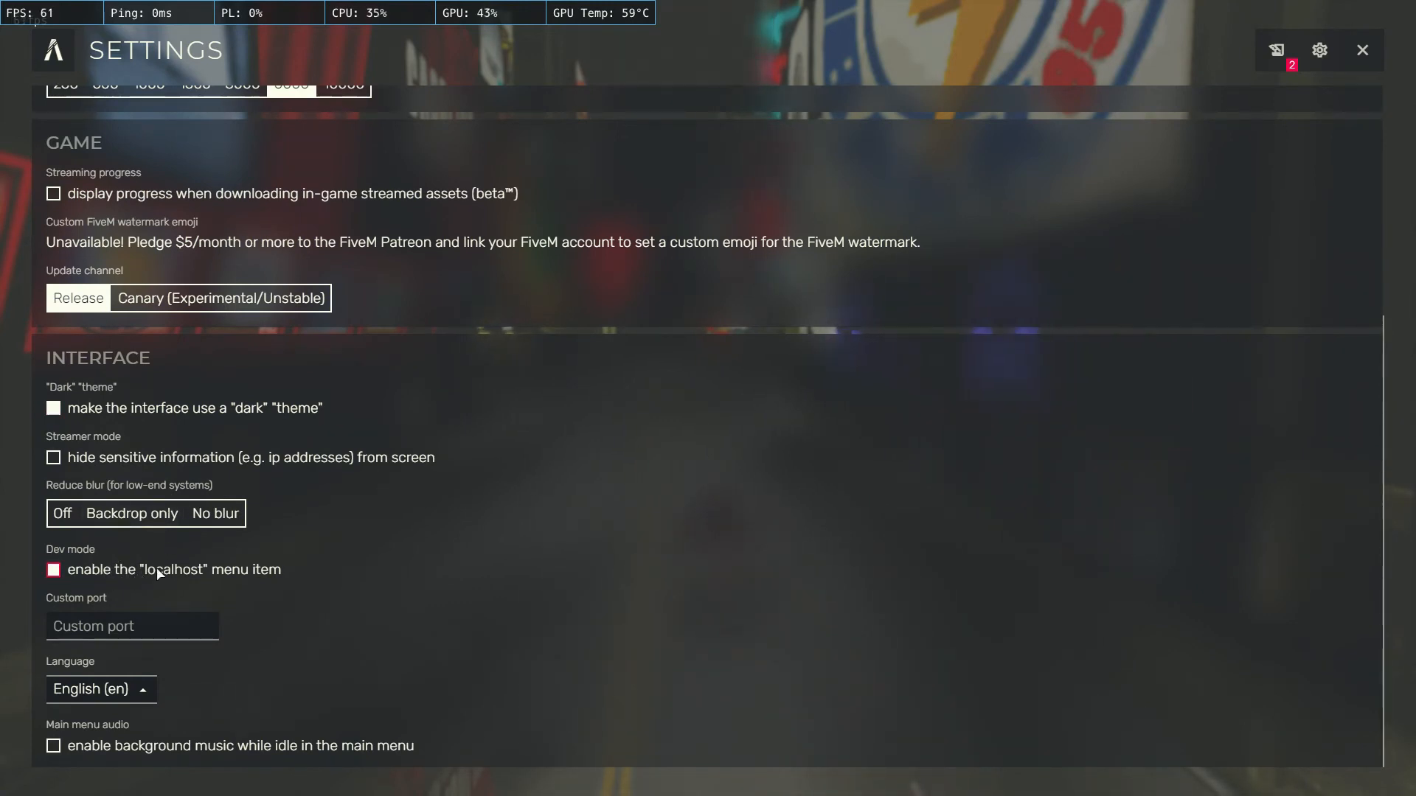
pyautogui.scroll(5, 263, 208)
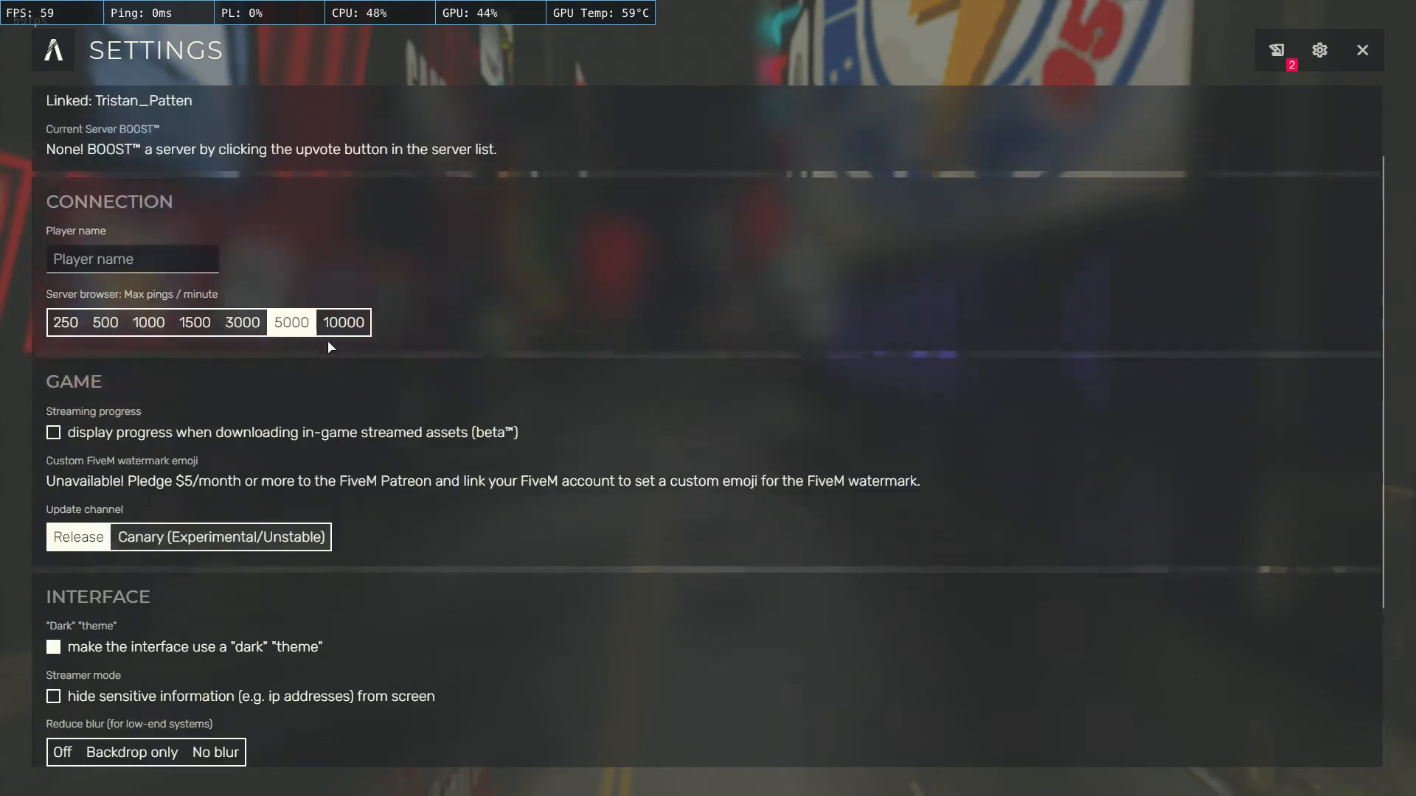
# Return to the FiveM server list and connect to the localhost server.
pyautogui.click(53, 50)
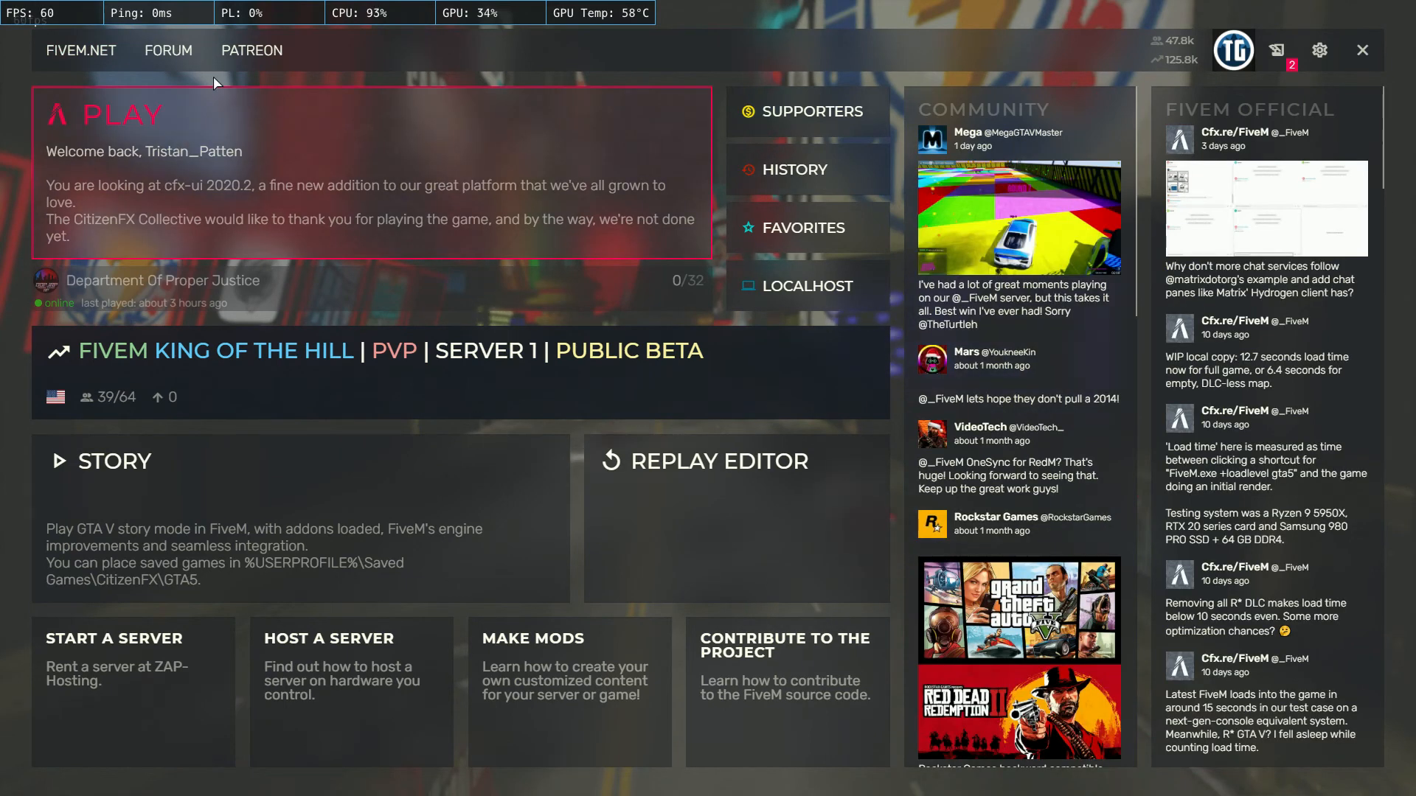
pyautogui.click(216, 80)
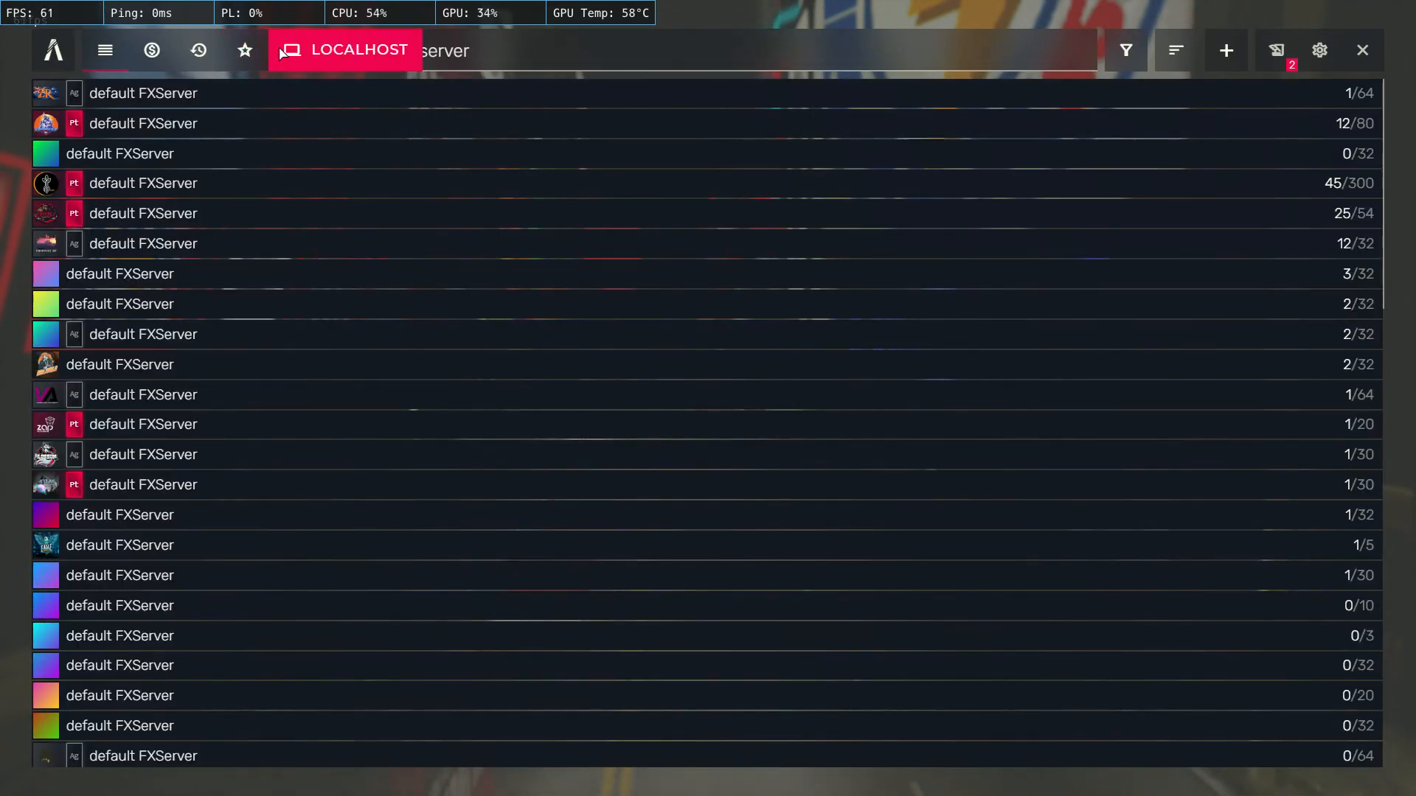
pyautogui.click(282, 53)
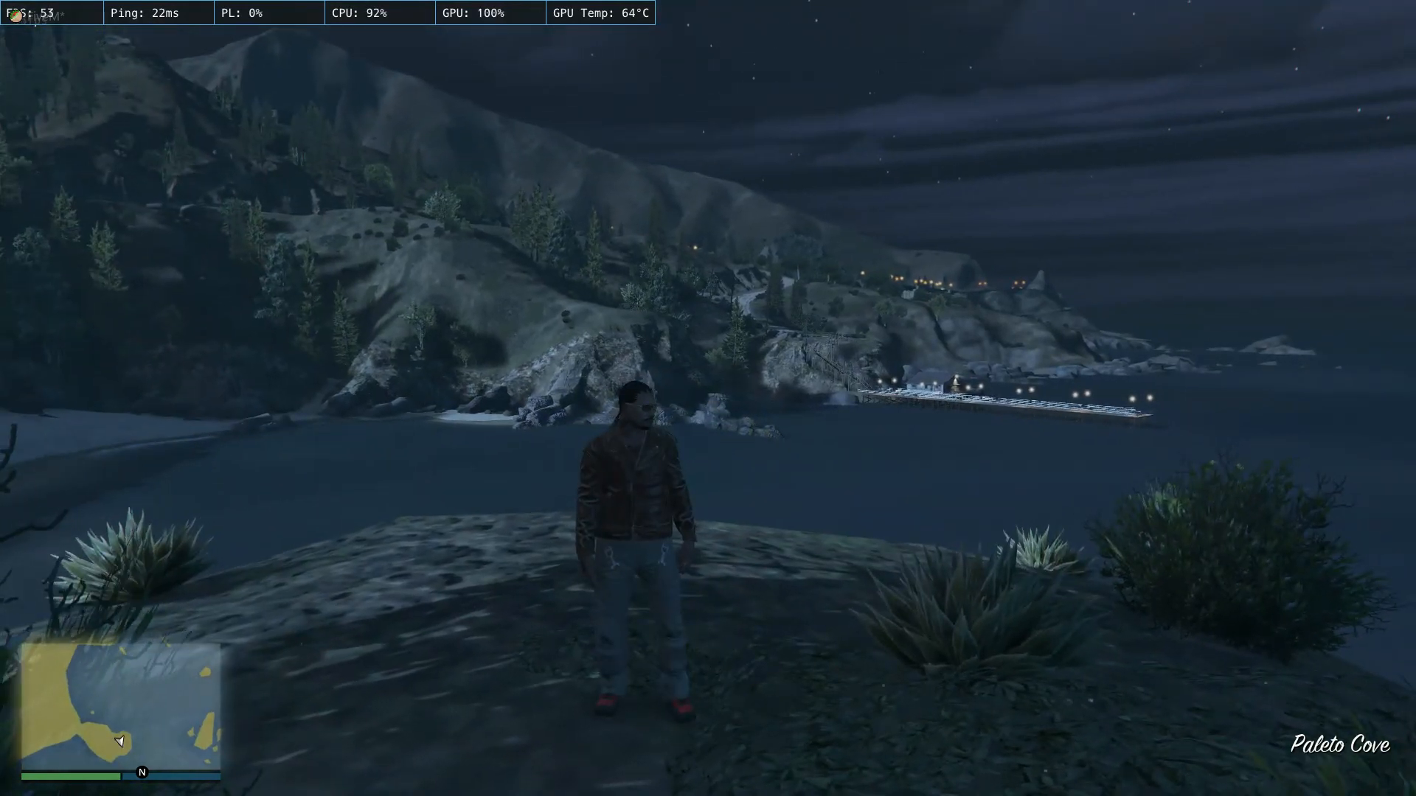
pyautogui.press('w')
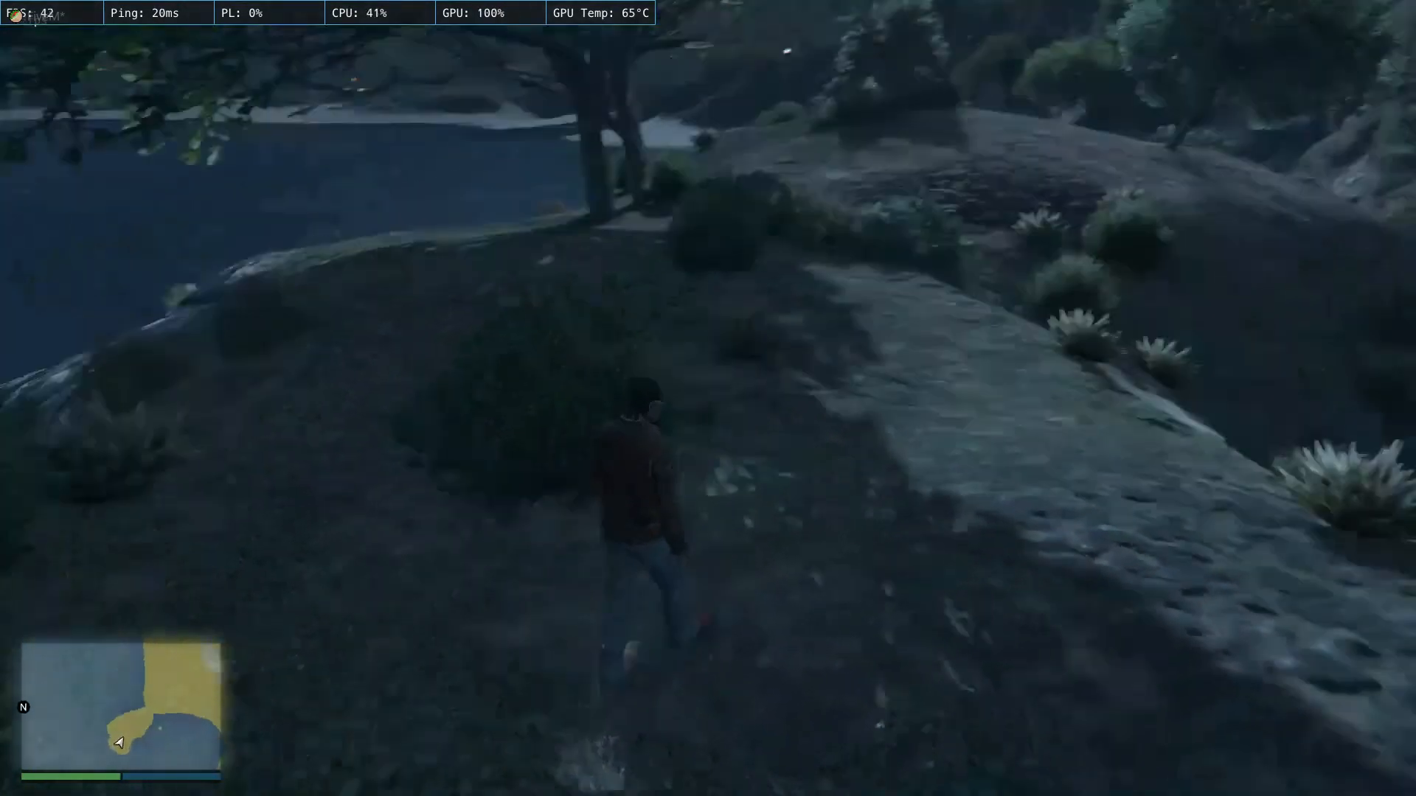
pyautogui.press('w')
pyautogui.press('m')
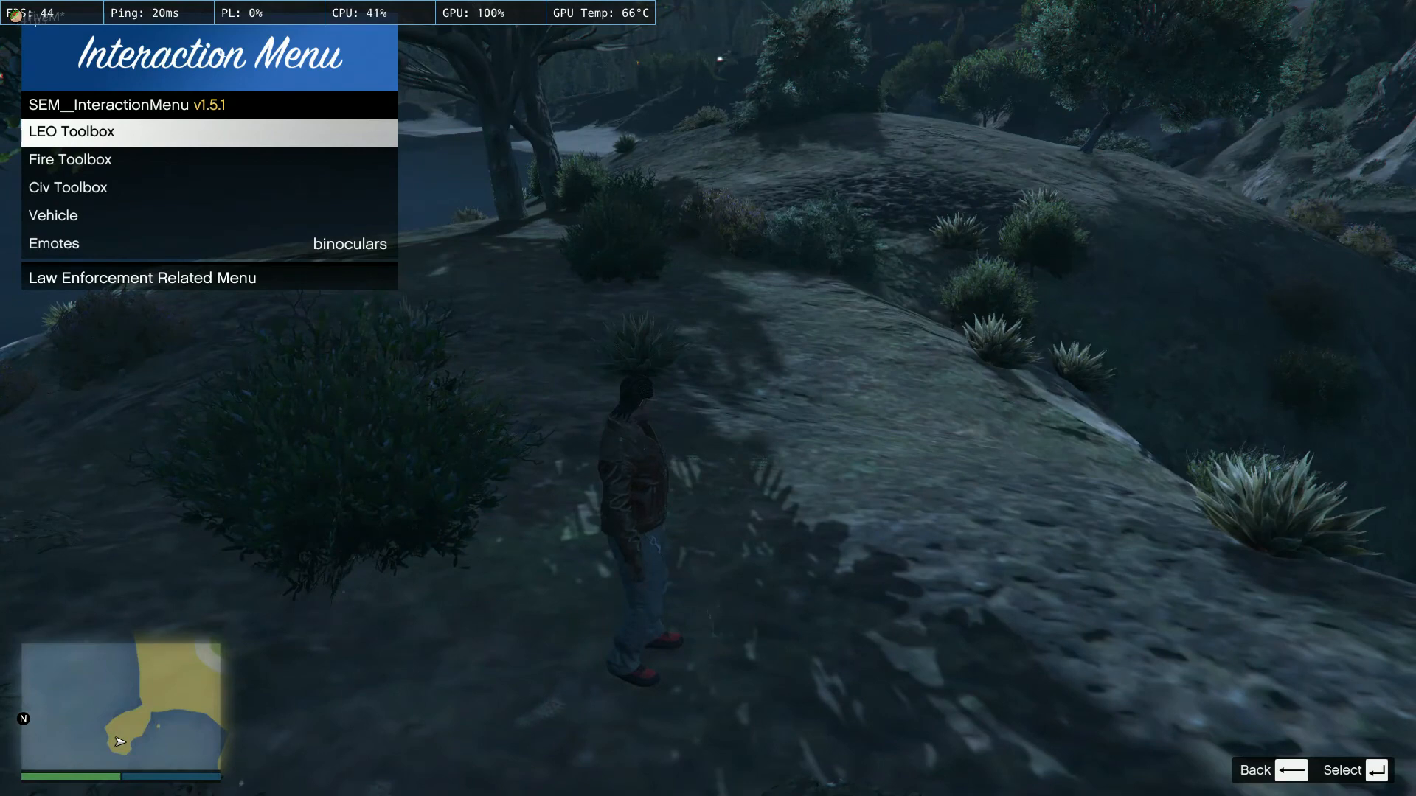
pyautogui.press('m')
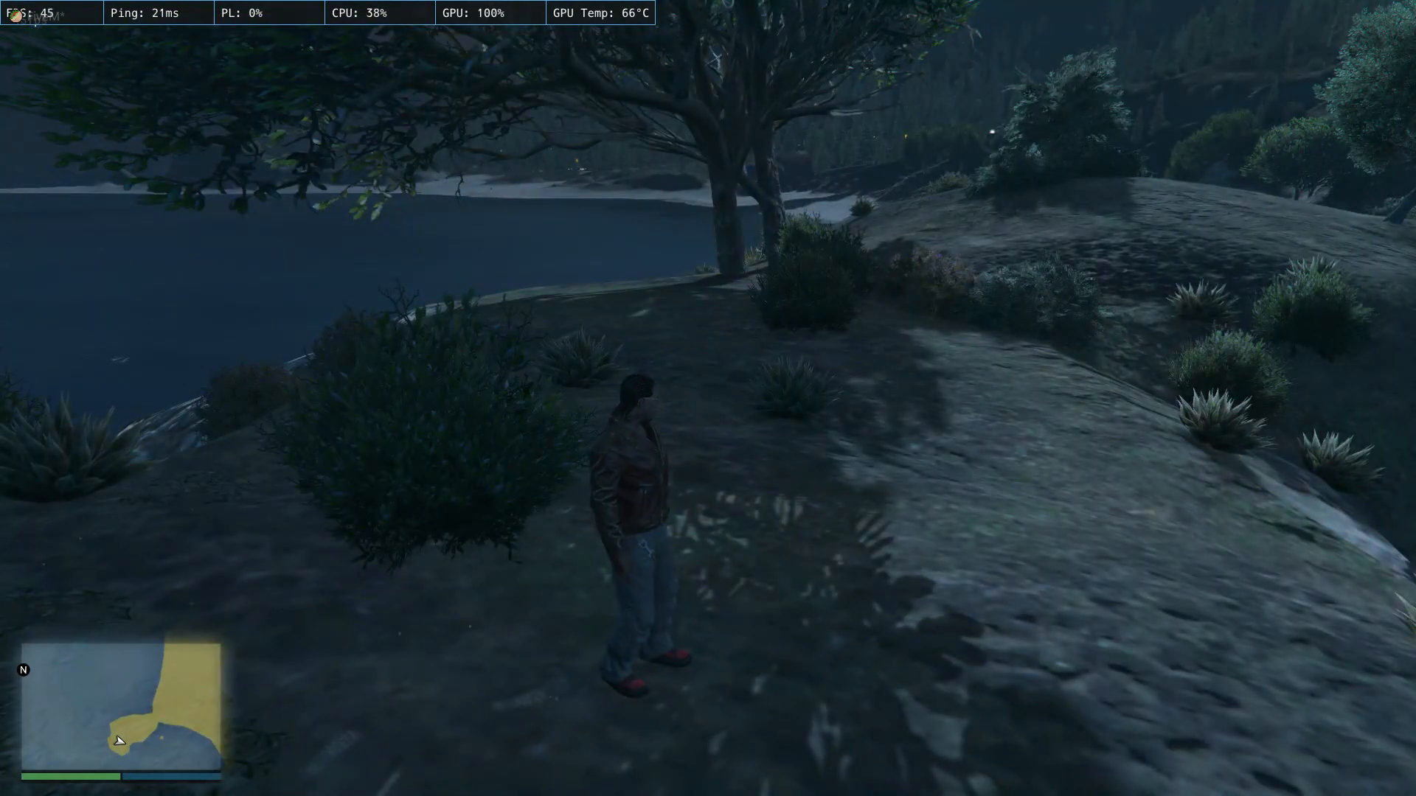
# Open vMenu in the game and look through the entries of its main menu.
pyautogui.press('m')
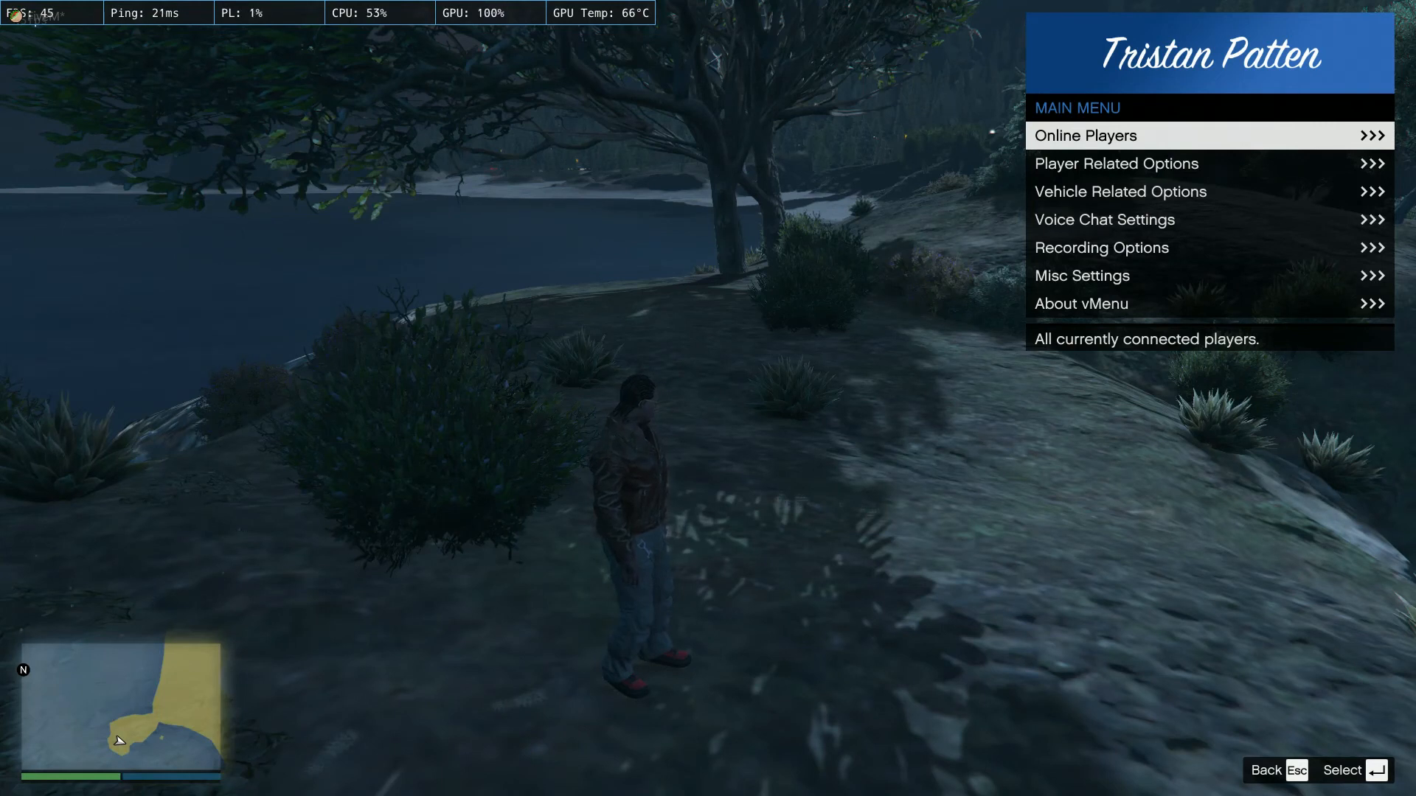
pyautogui.press('Down')
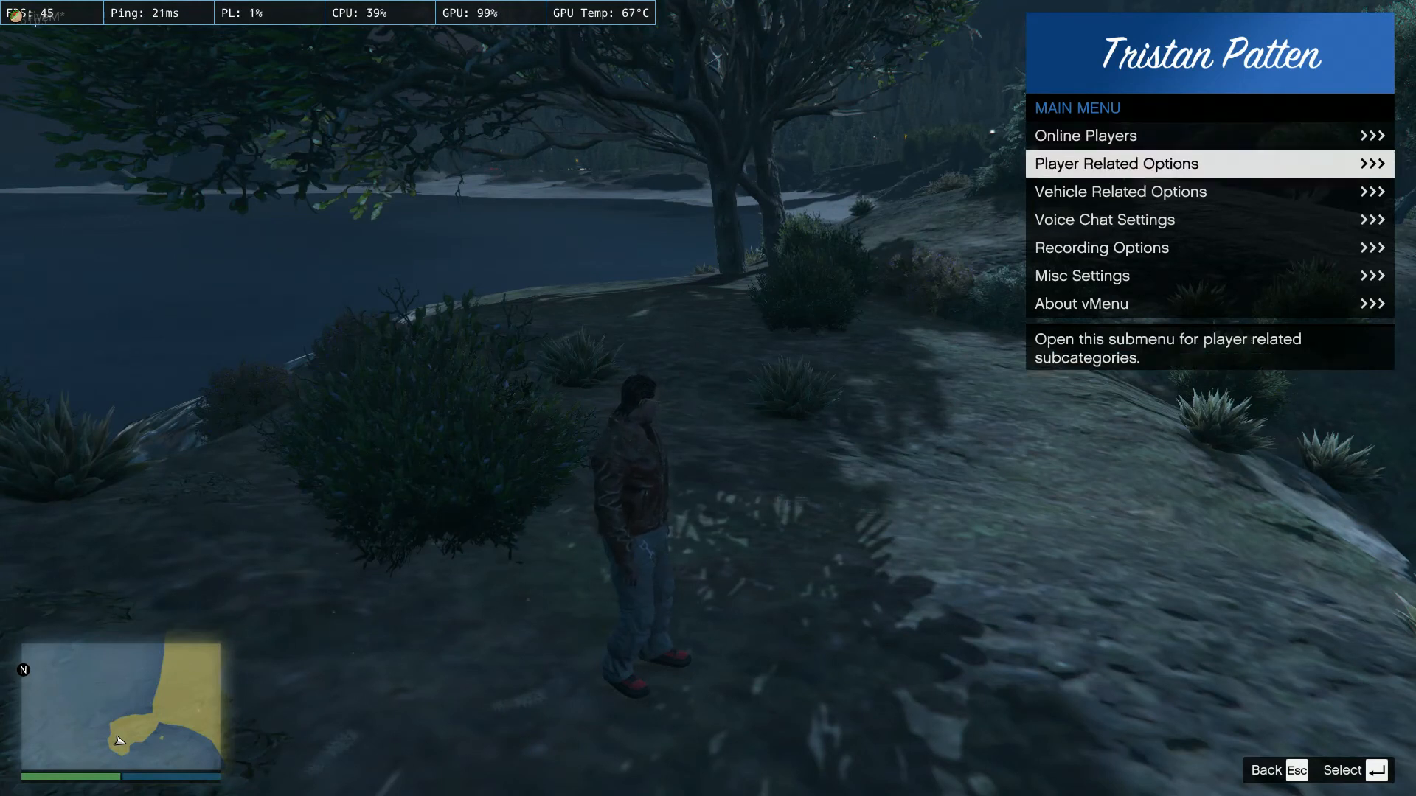
pyautogui.press('Down')
pyautogui.press('Down')
pyautogui.press('Up')
pyautogui.press('Up')
pyautogui.press('Up')
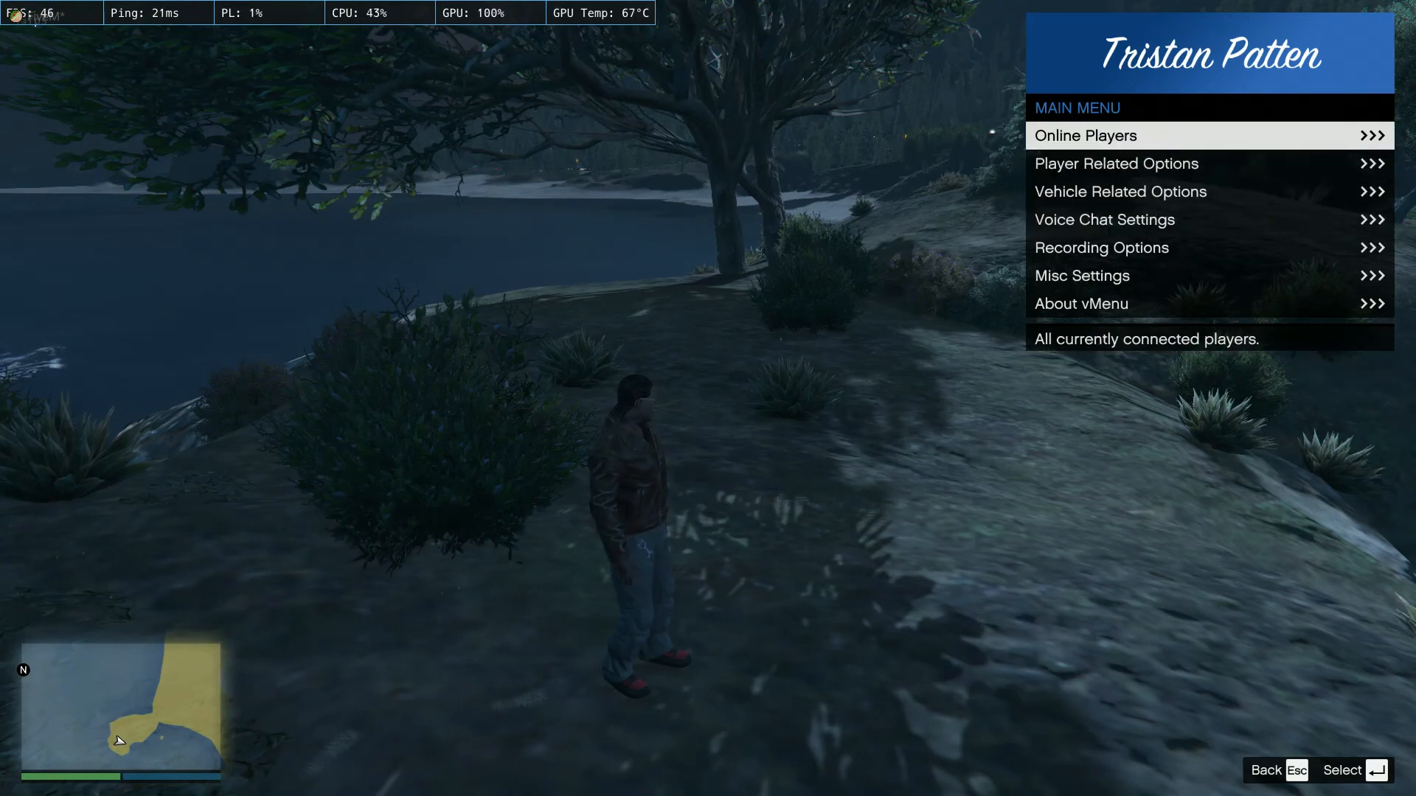
pyautogui.press('Up')
# Leave vMenu, open the full game map and select the Hospital marker in Sandy Shores.
pyautogui.press('Escape')
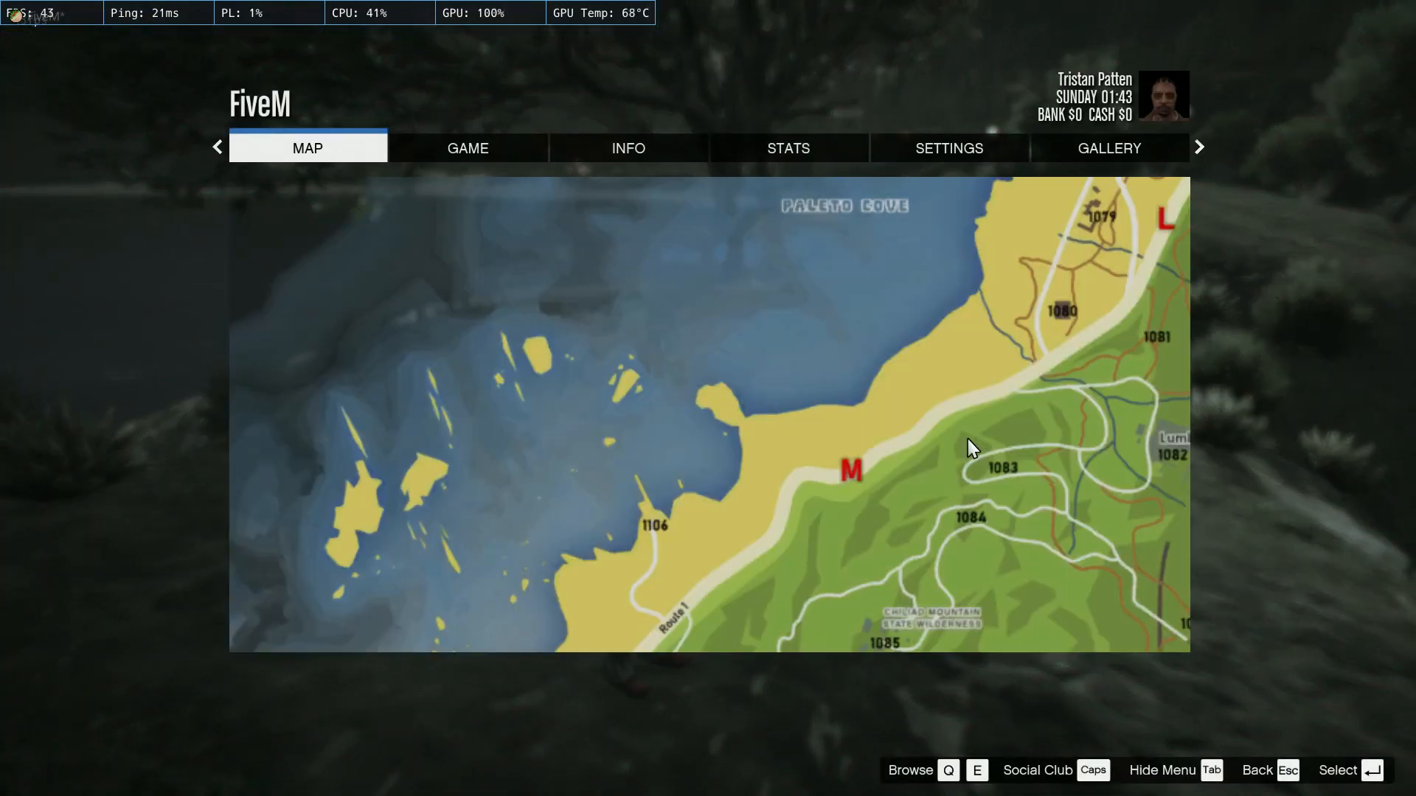
pyautogui.click(914, 435)
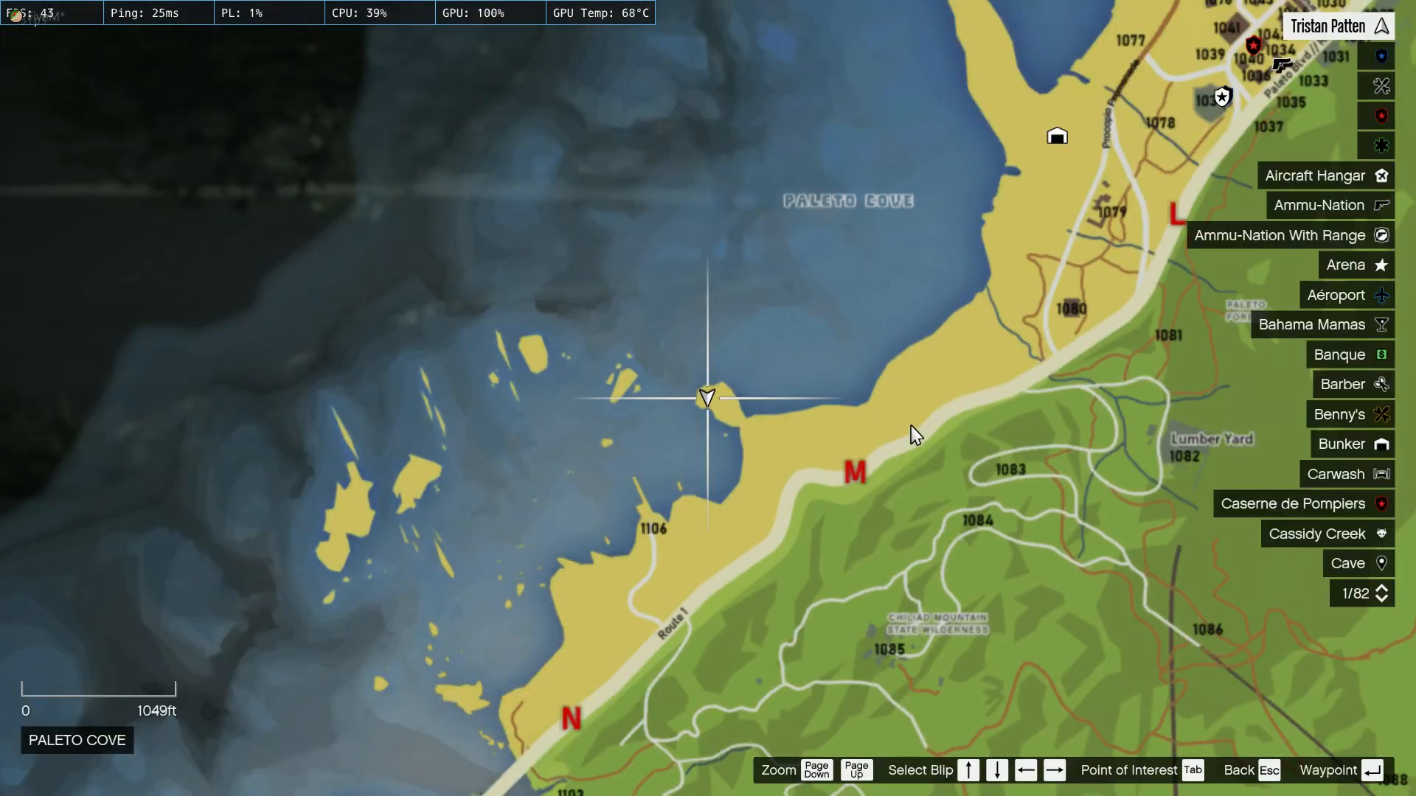
pyautogui.scroll(-5, 914, 435)
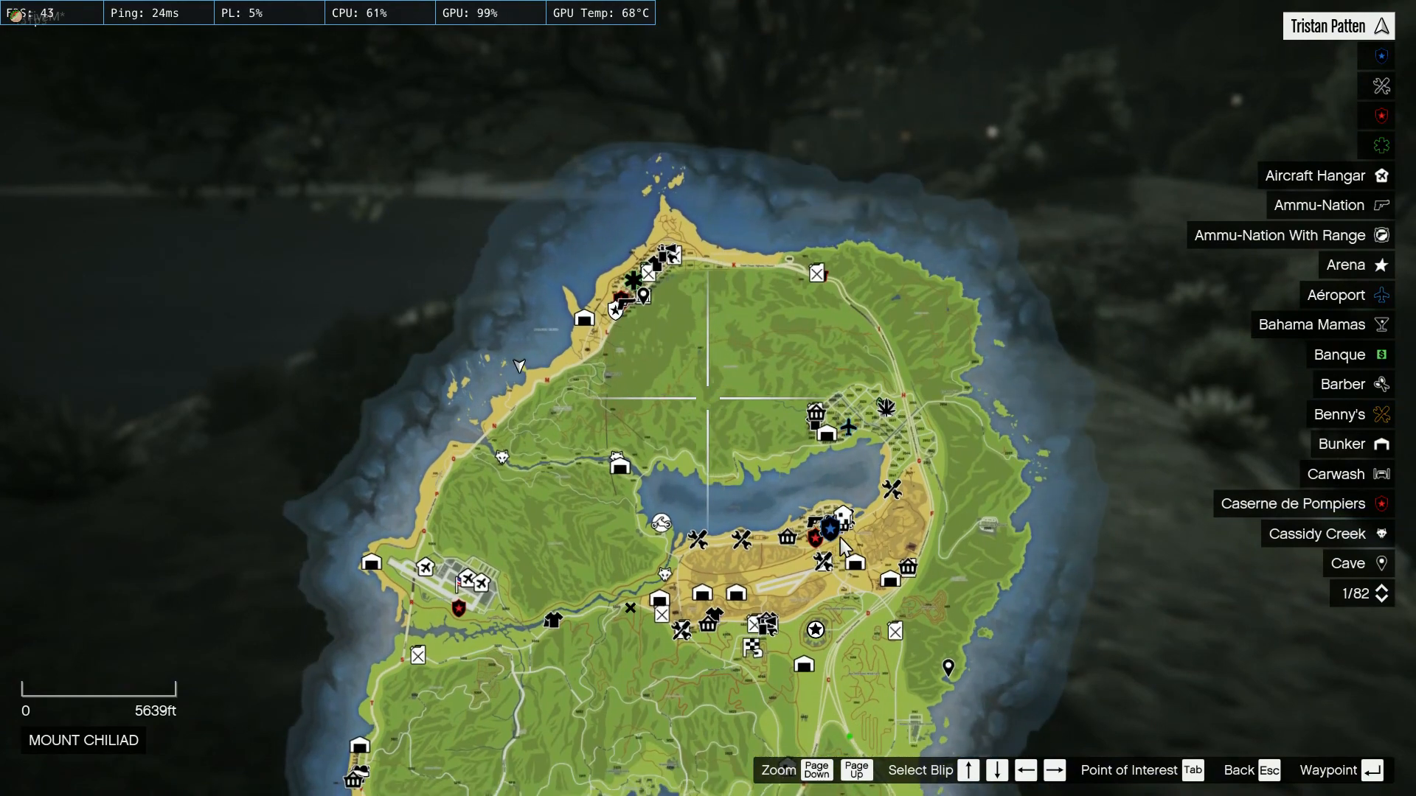
pyautogui.scroll(3, 843, 549)
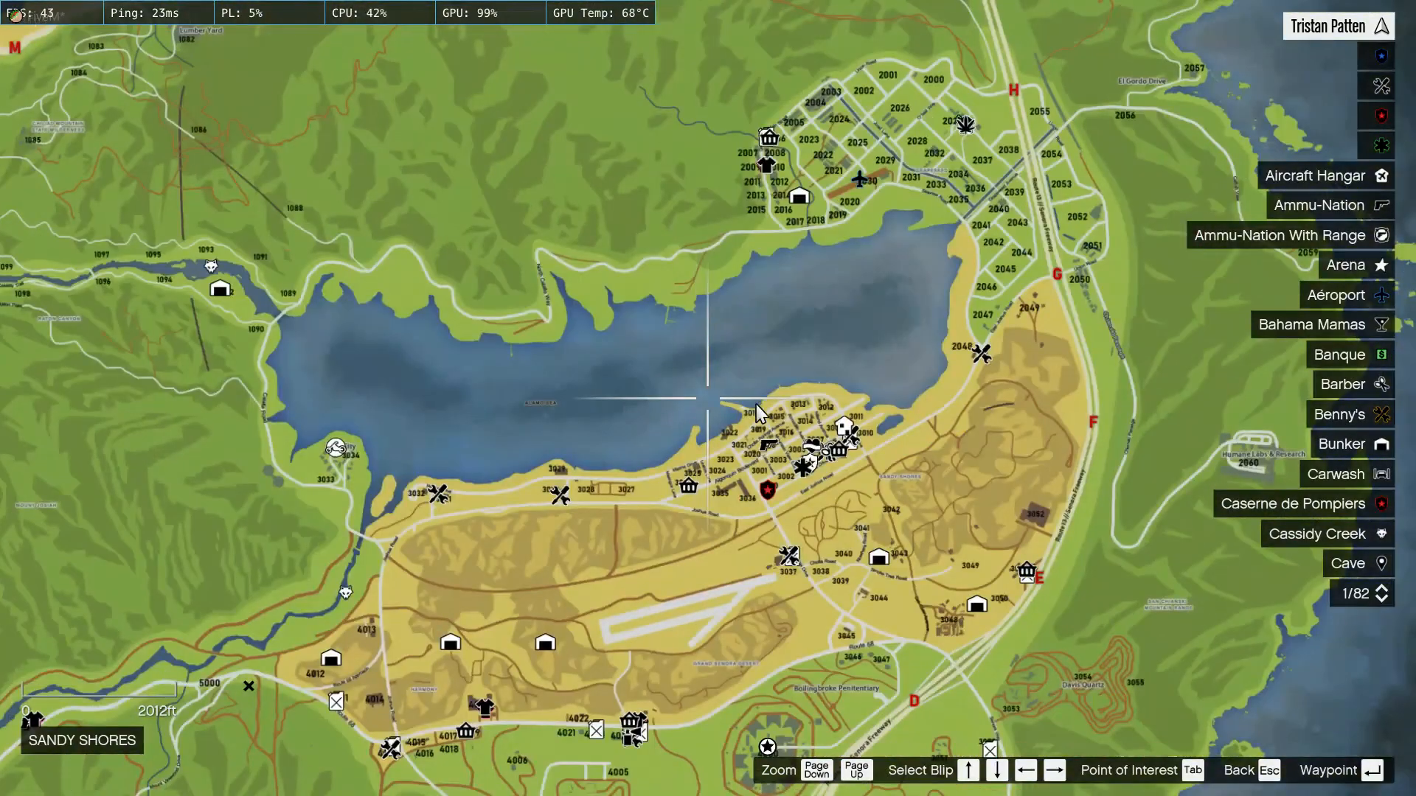
pyautogui.click(799, 480)
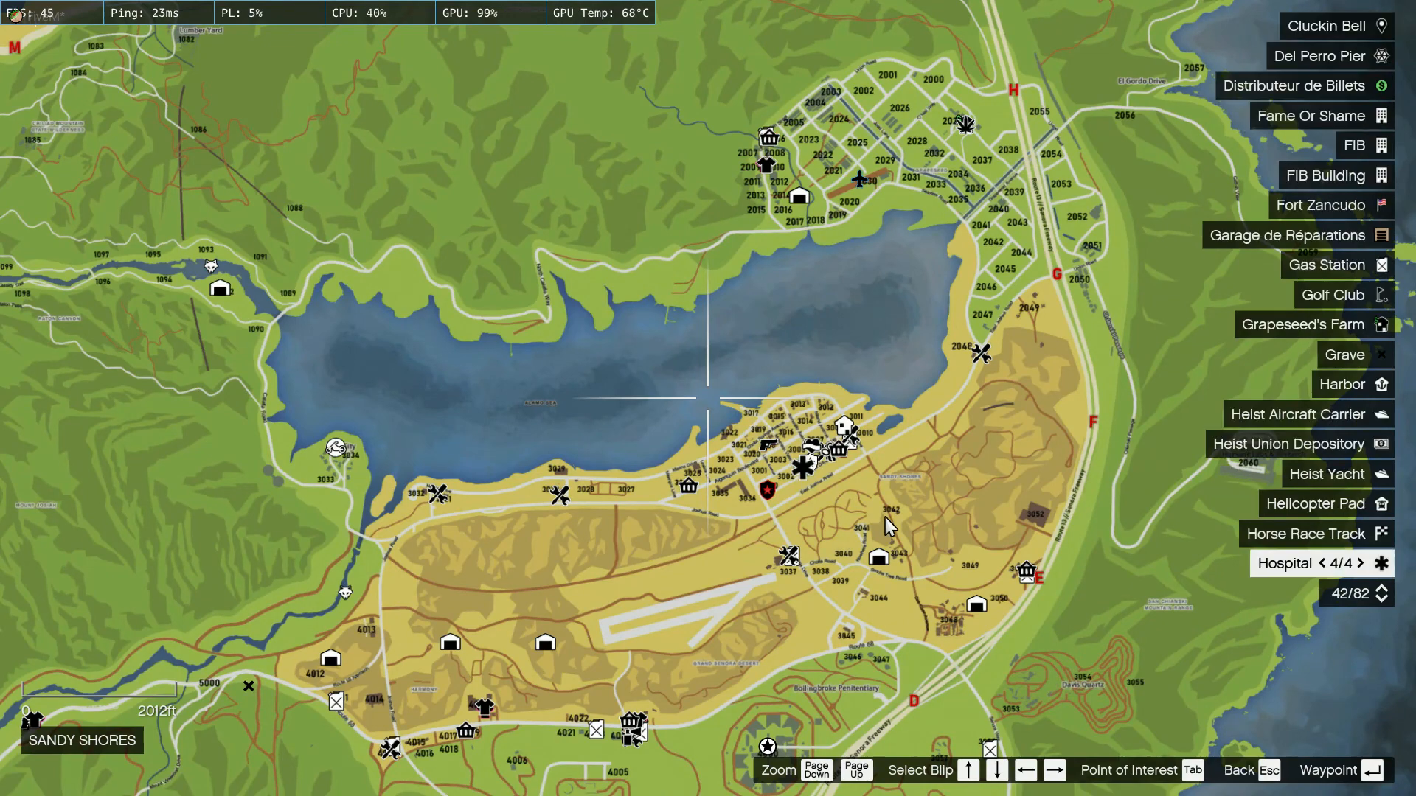
# Teleport to the Hospital waypoint in Sandy Shores through vMenu's Misc Settings and run over to the County Sheriff building.
pyautogui.scroll(4, 783, 410)
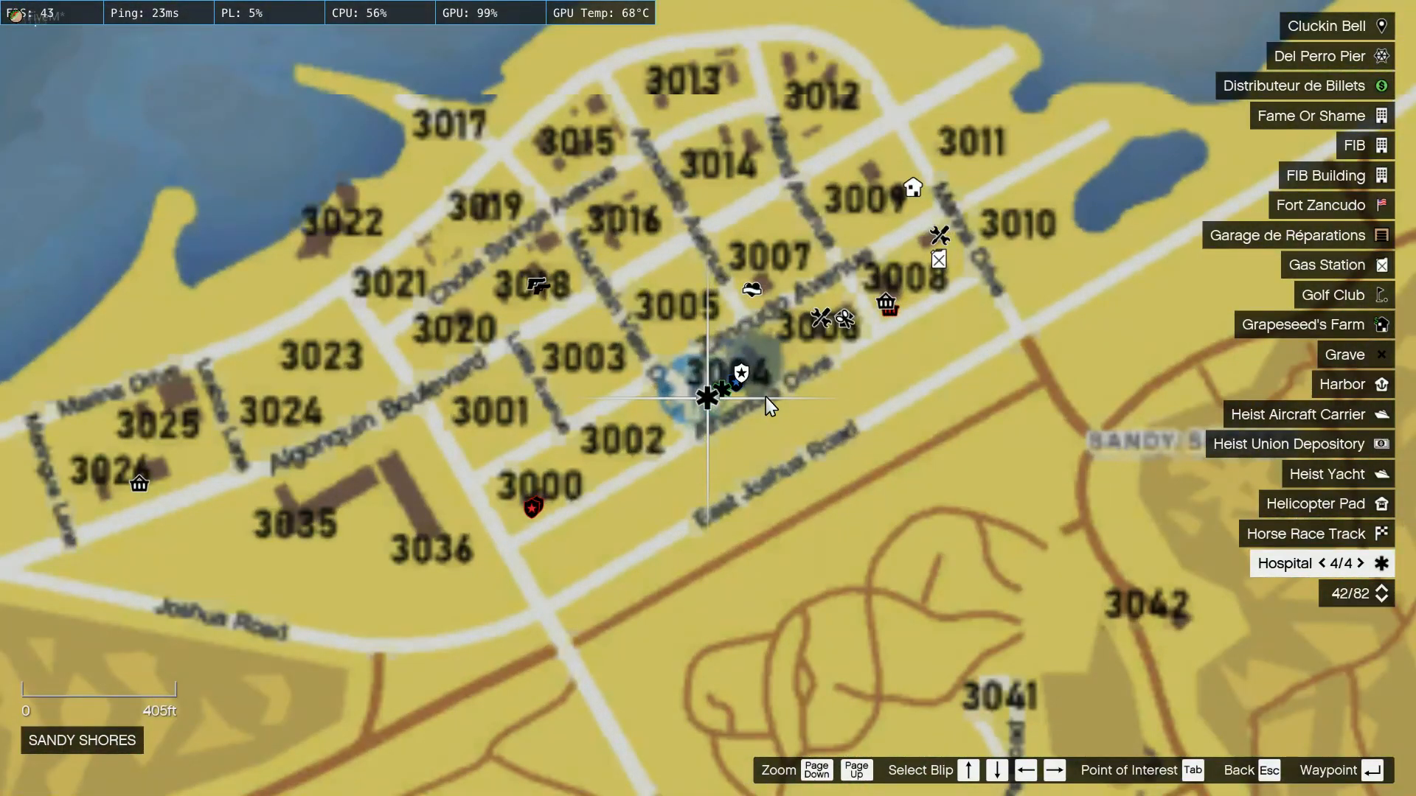
pyautogui.press('Escape')
pyautogui.press('m')
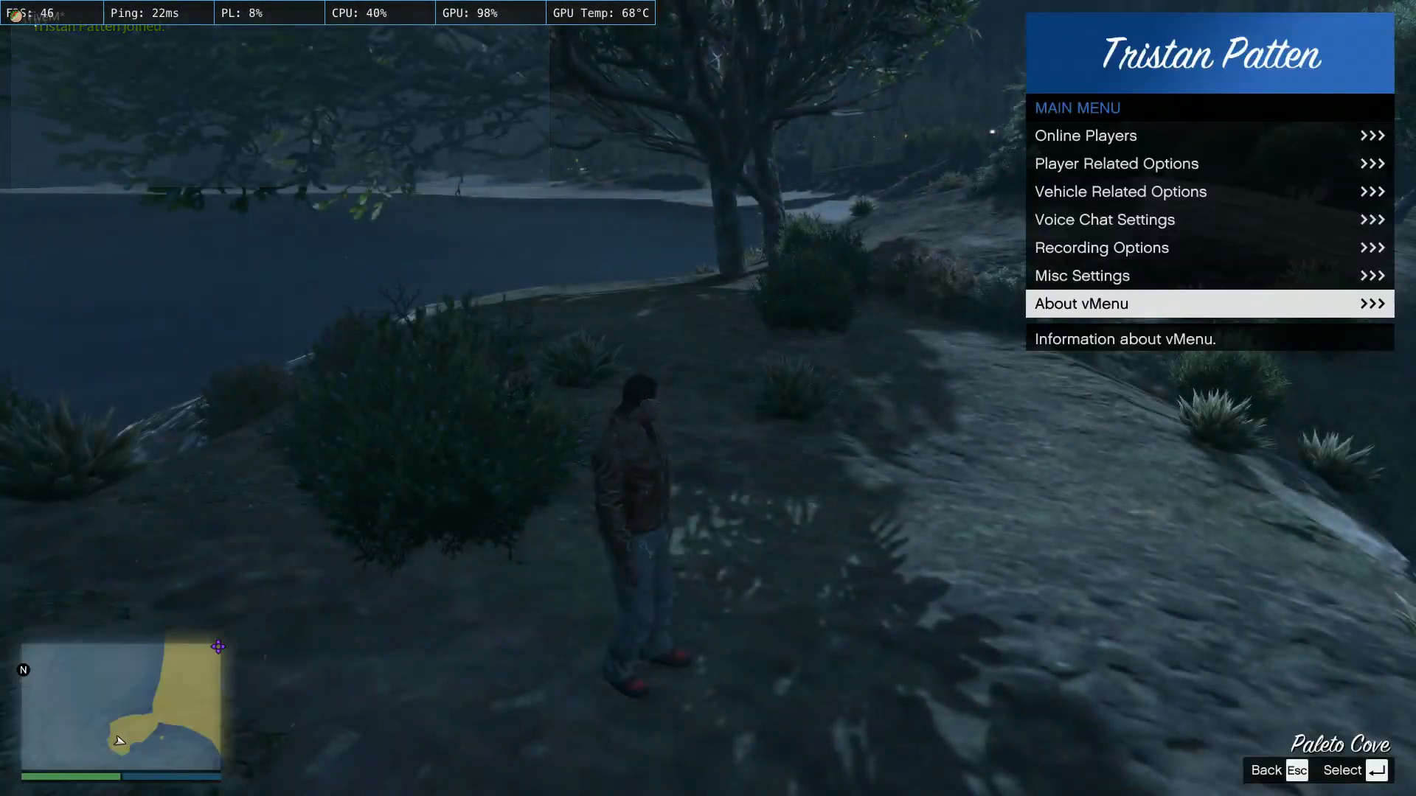
pyautogui.press('Up')
pyautogui.press('Return')
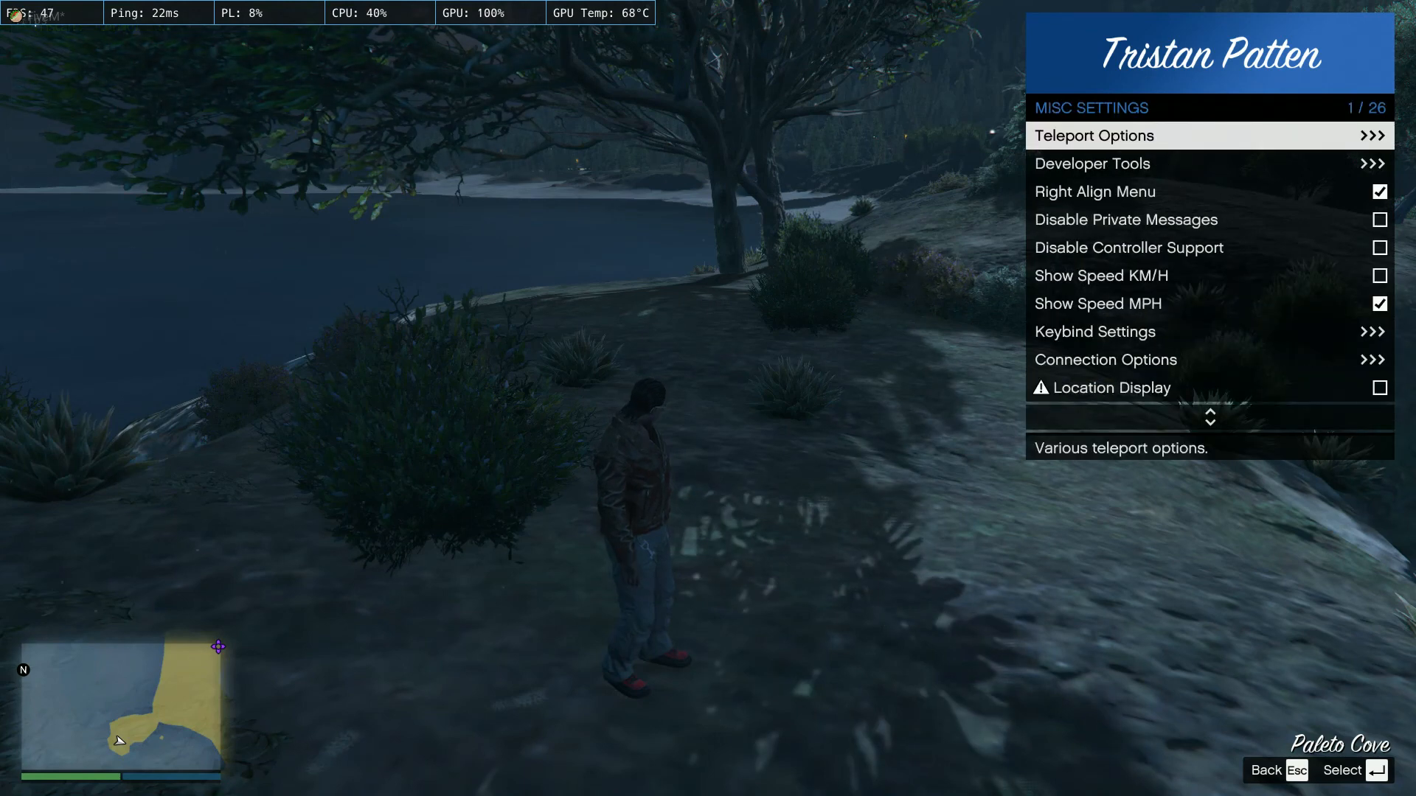
pyautogui.press('Return')
pyautogui.press('Return')
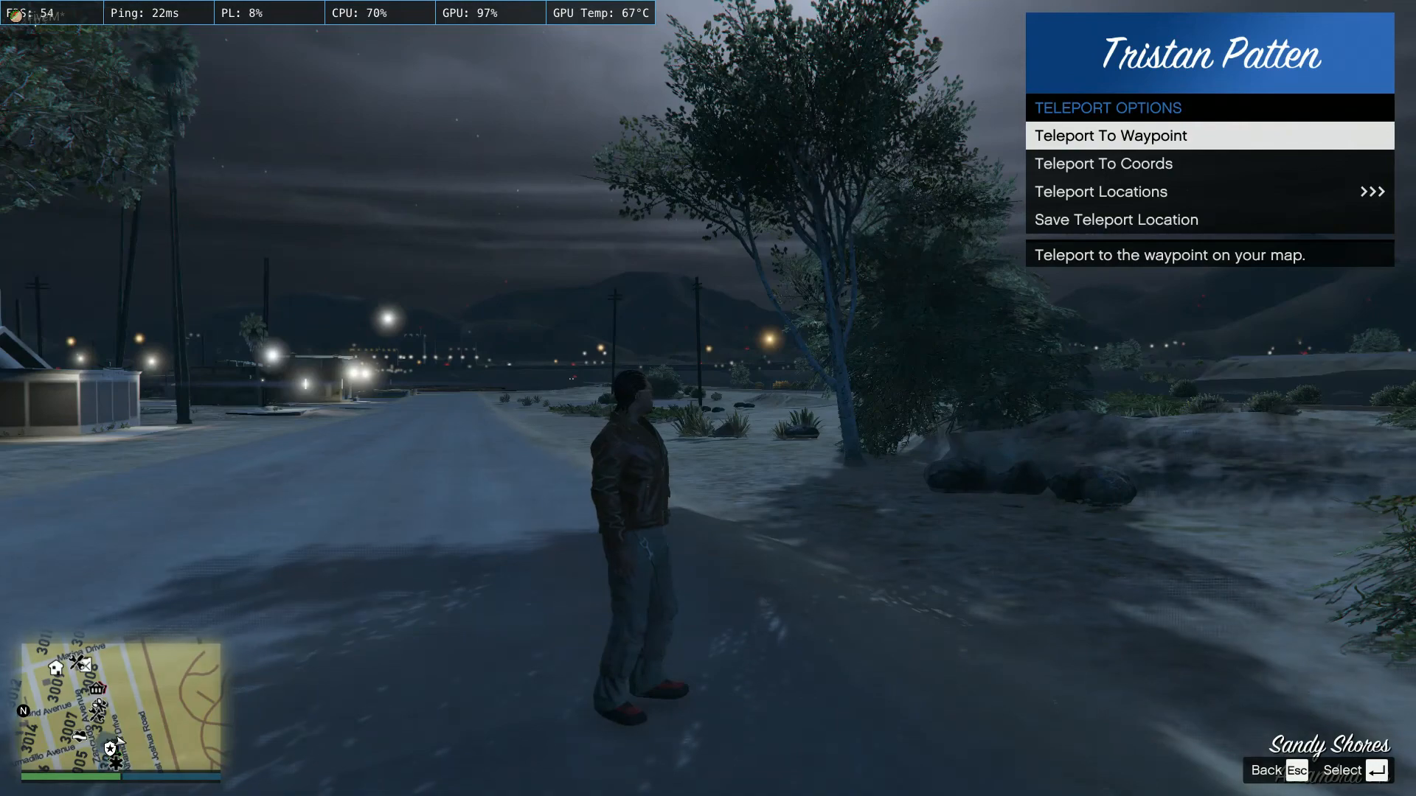
pyautogui.press('Escape')
pyautogui.press('Escape')
pyautogui.press('Escape')
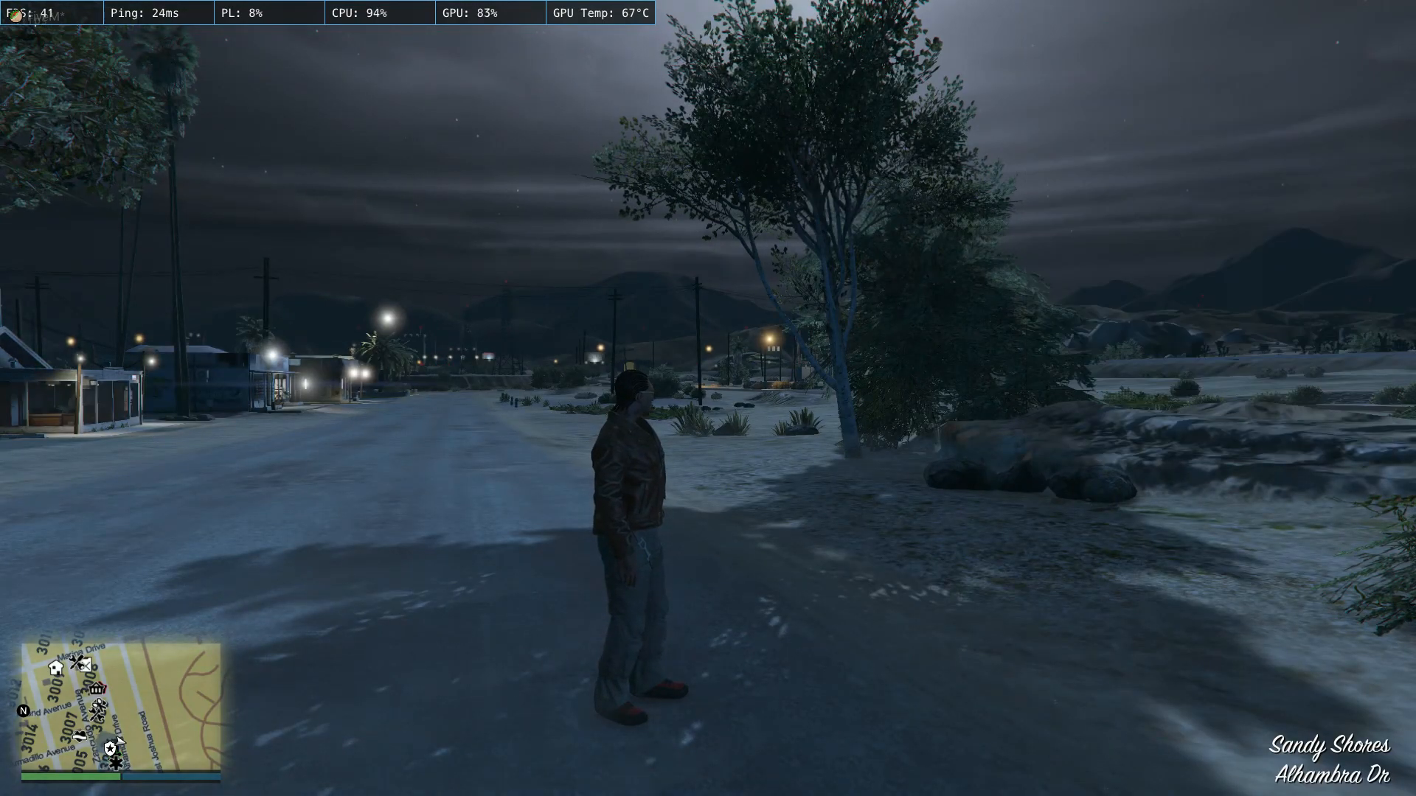
pyautogui.press('w')
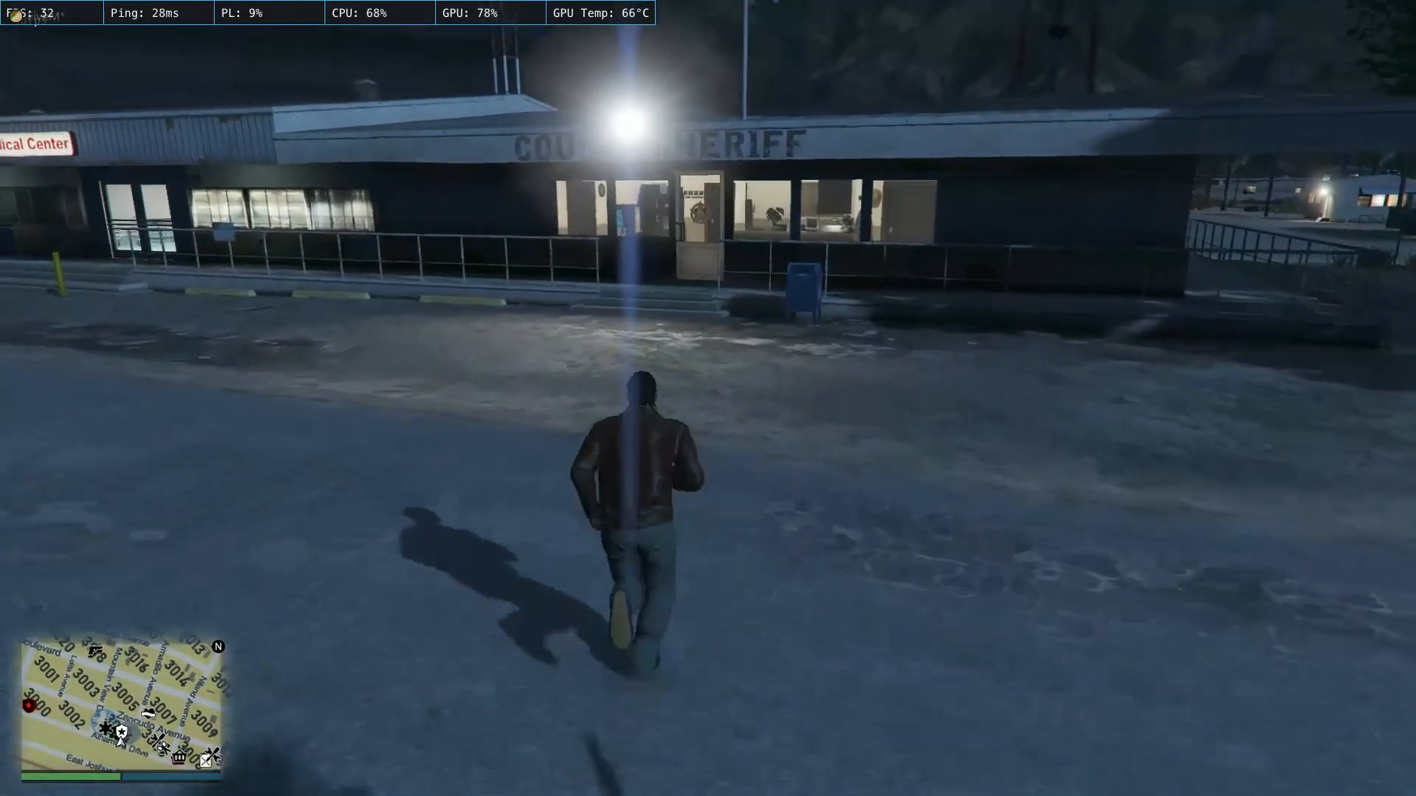
pyautogui.press('w')
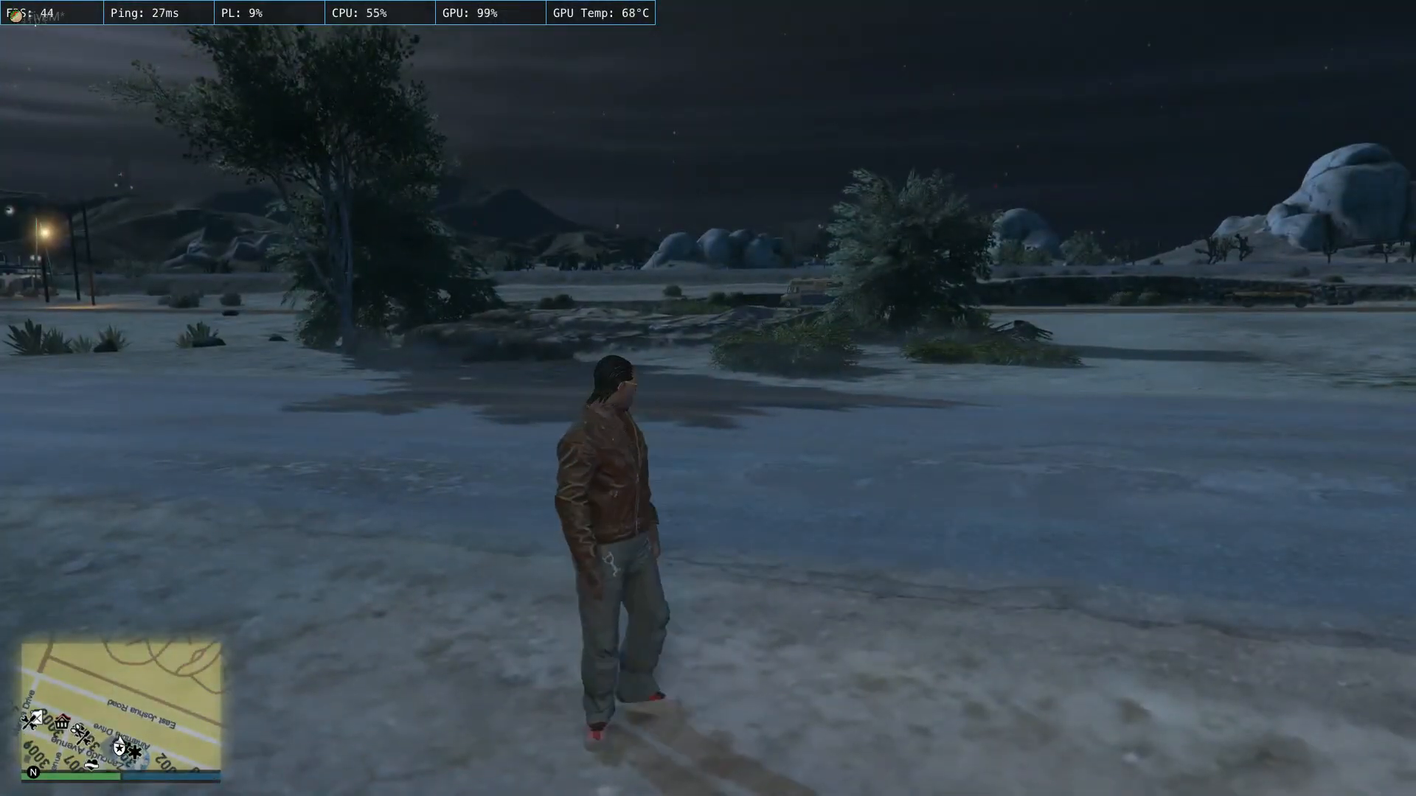
# Try to spawn a vehicle by the model name "hellcat" with vMenu's Vehicle Spawner.
pyautogui.press('m')
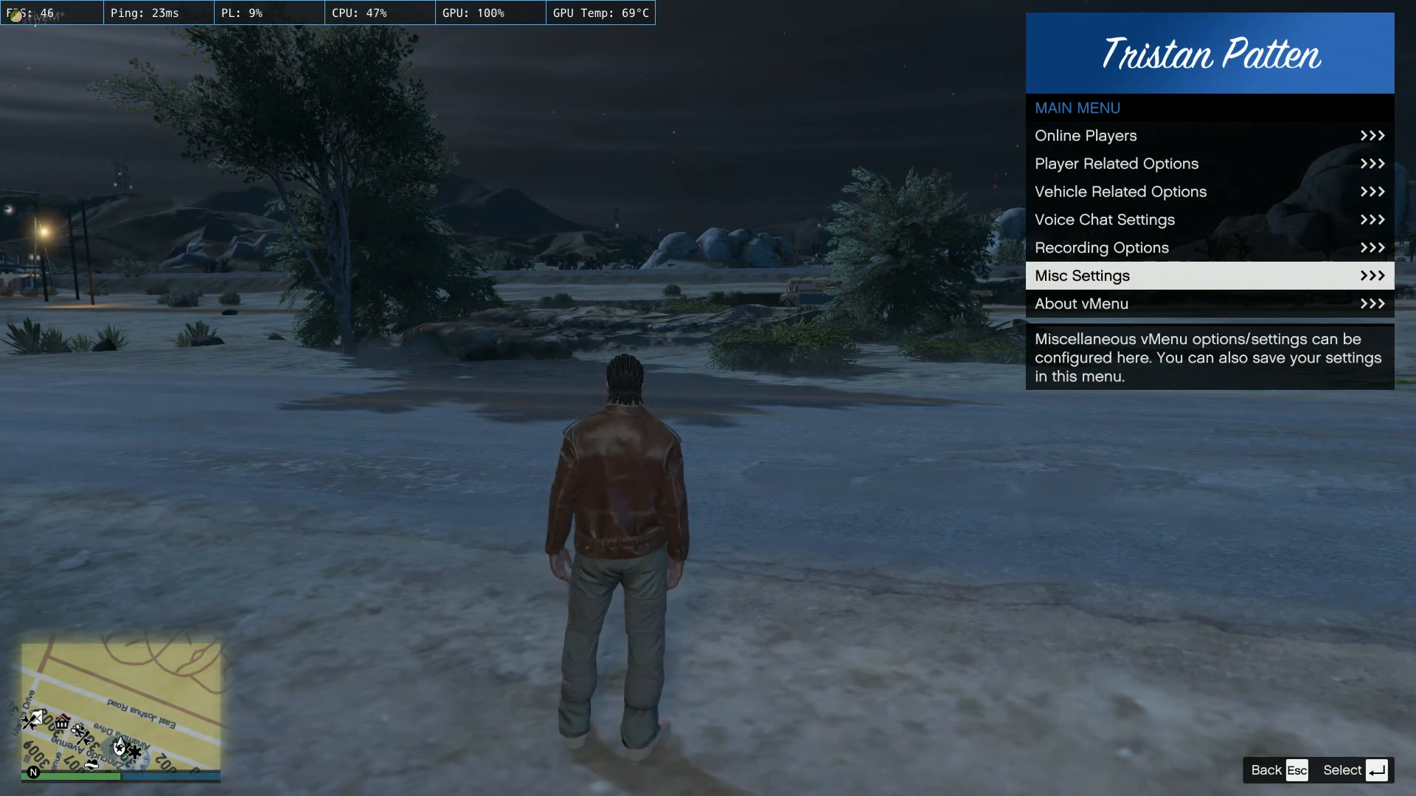
pyautogui.press('Up')
pyautogui.press('Up')
pyautogui.press('Up')
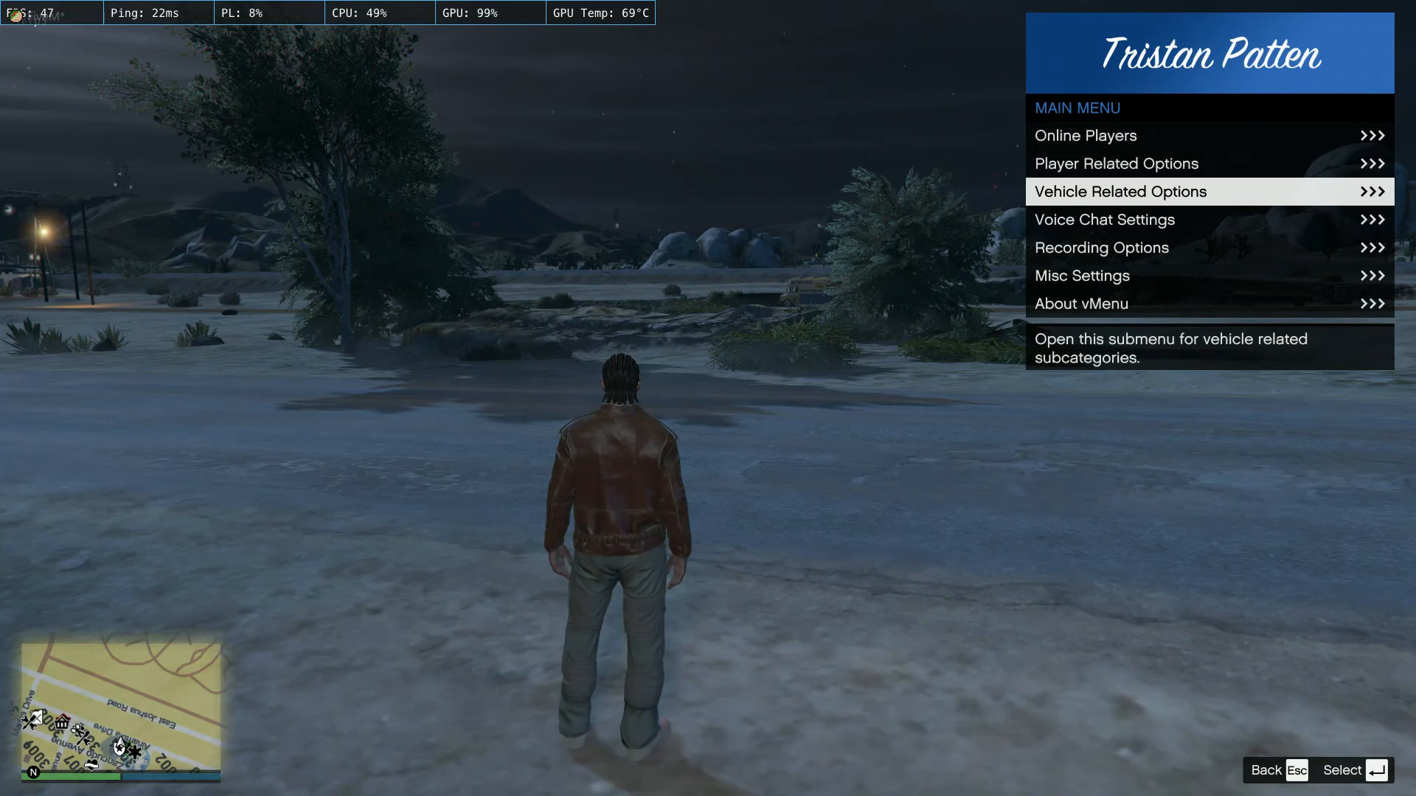
pyautogui.press('Return')
pyautogui.press('Down')
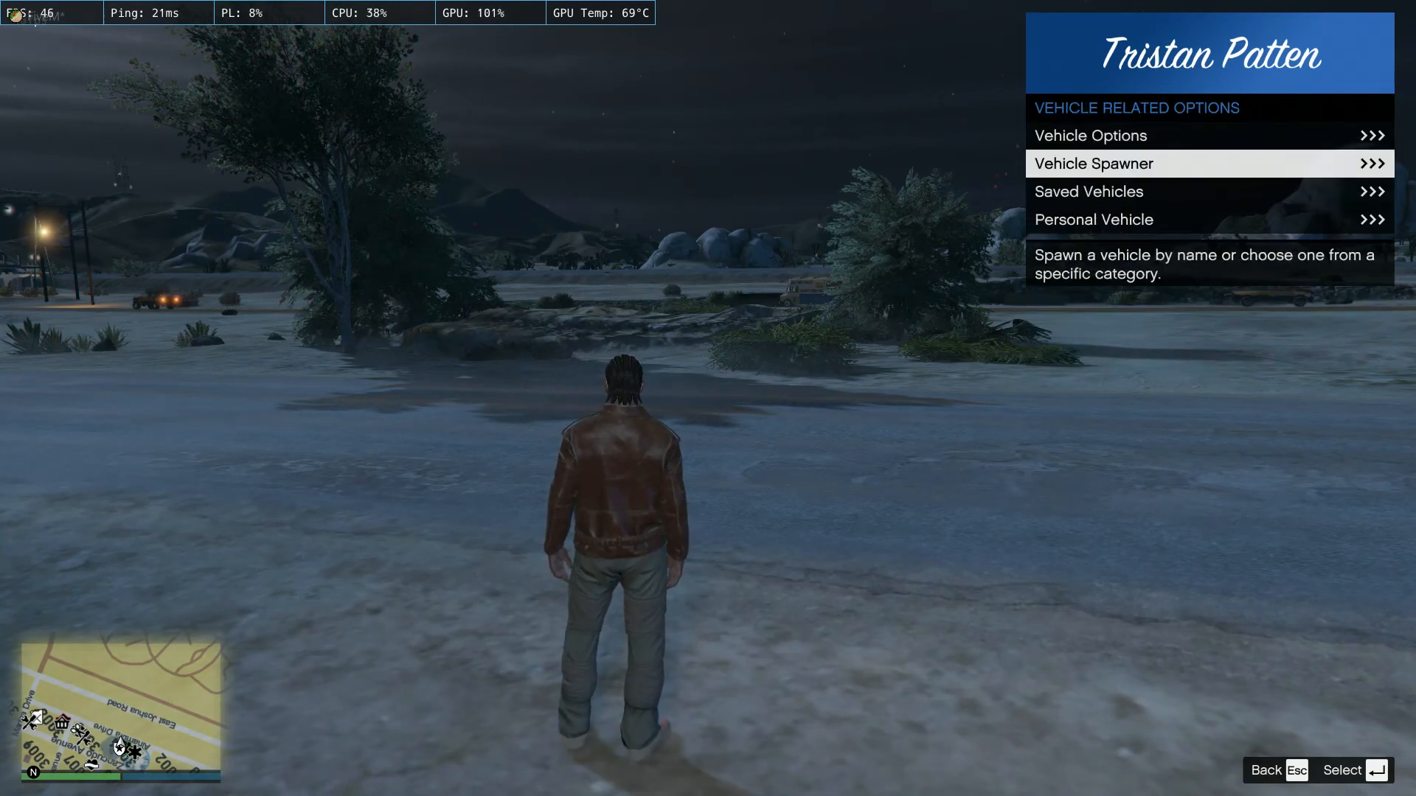
pyautogui.press('Return')
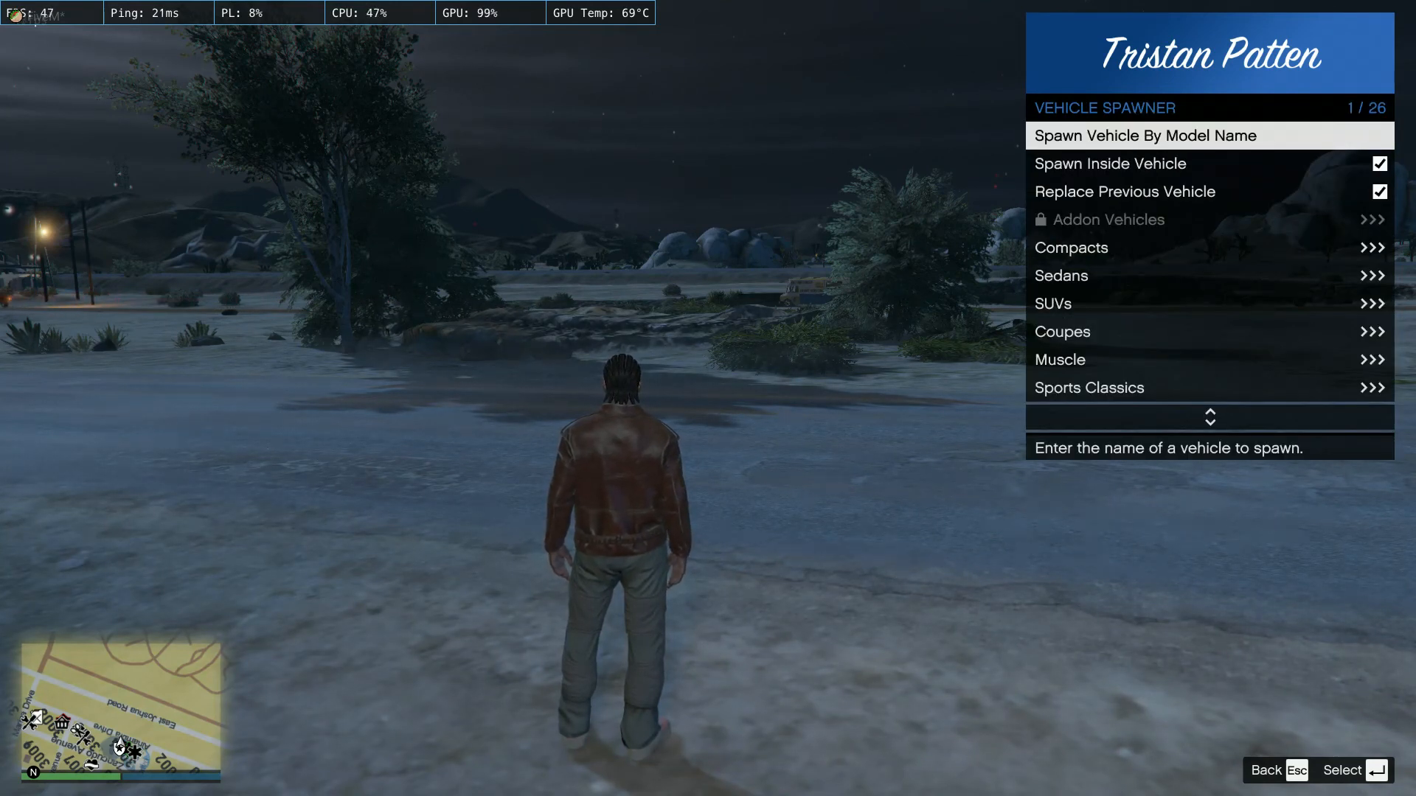
pyautogui.press('Return')
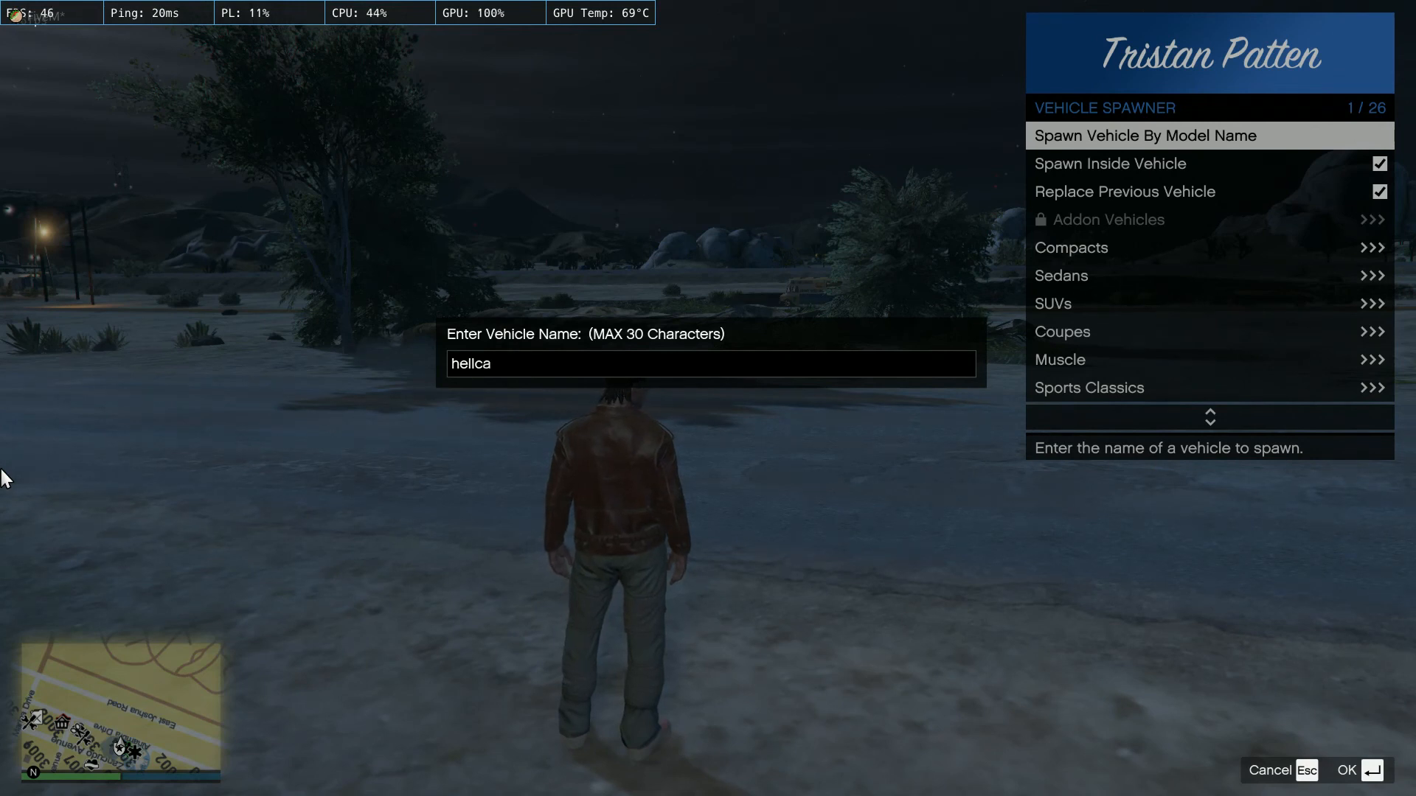
pyautogui.press('Return')
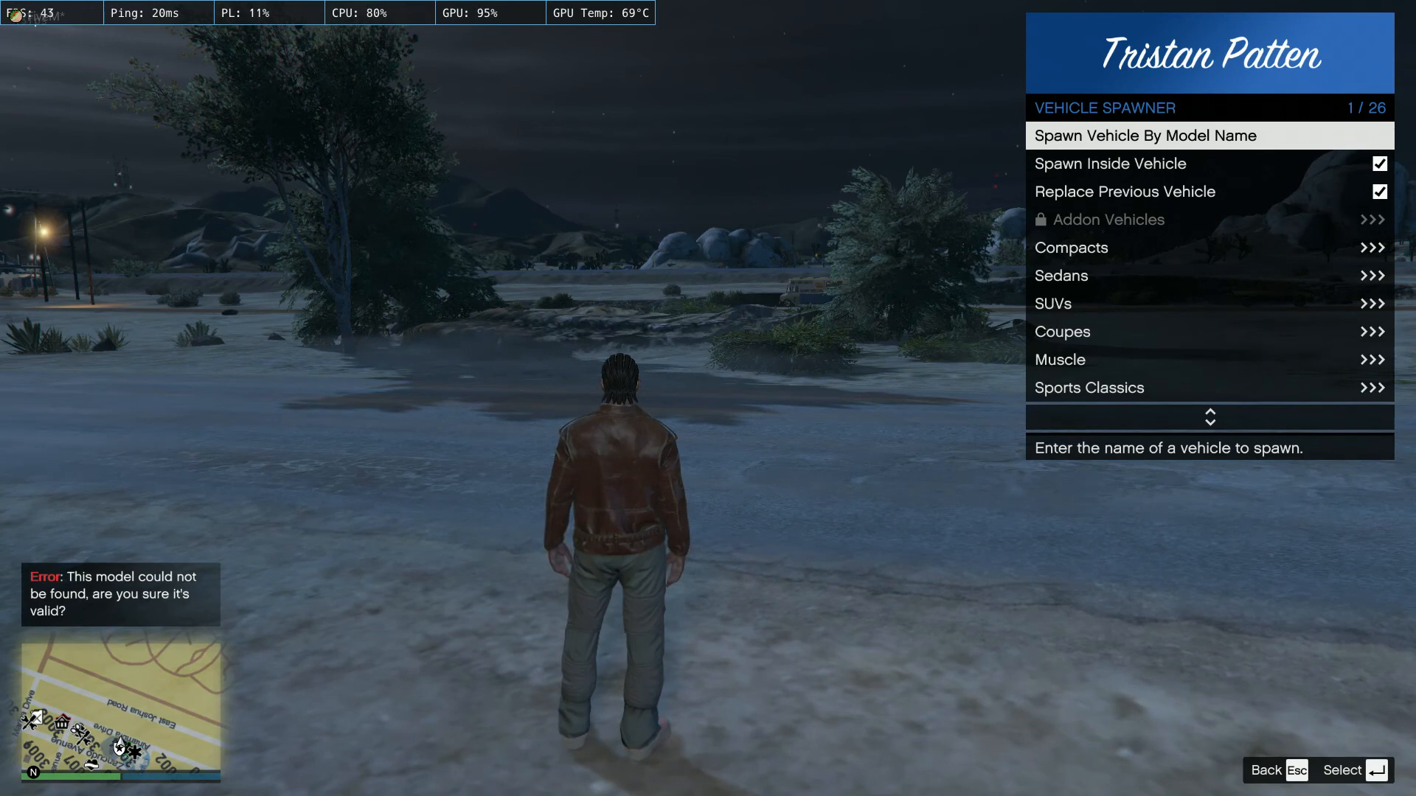
pyautogui.press('Return')
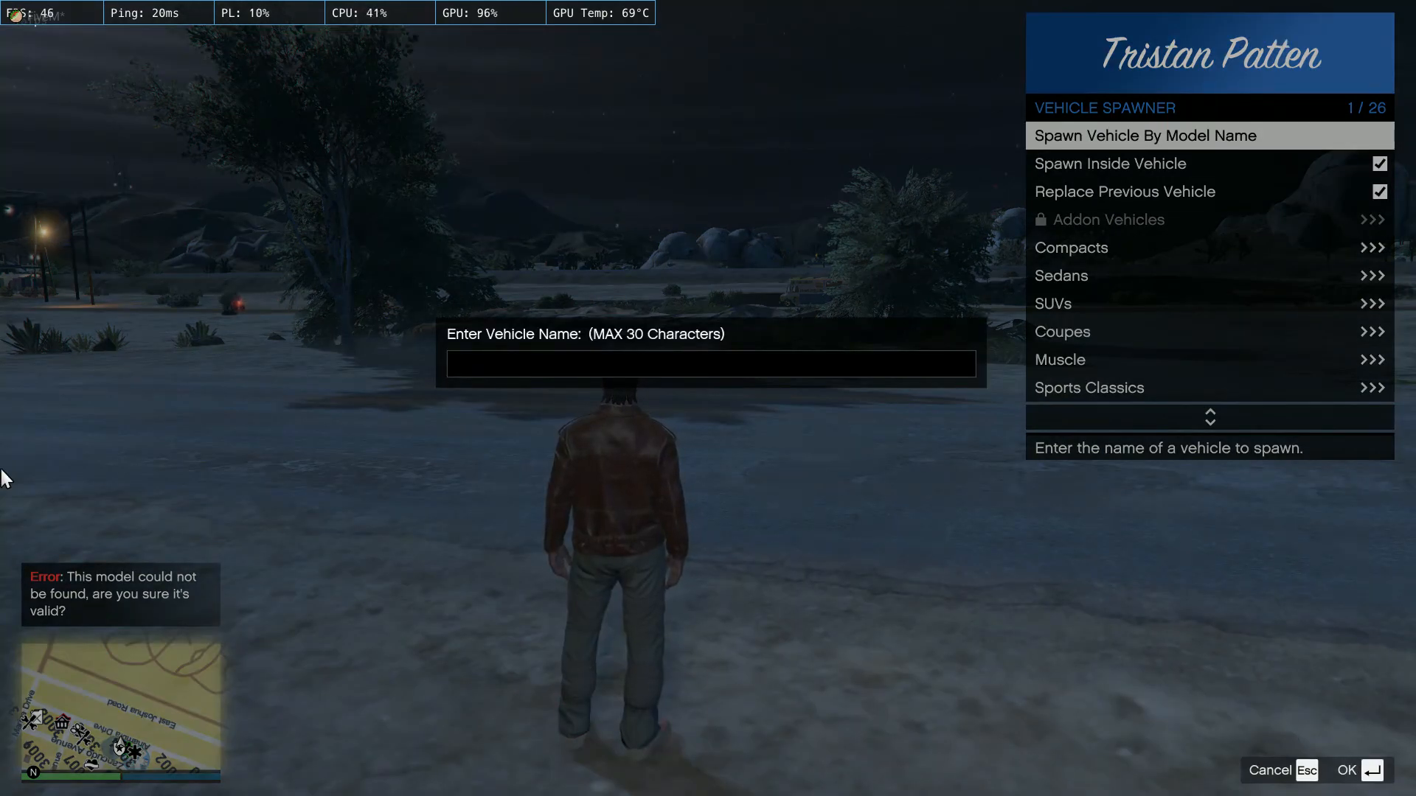
pyautogui.write('hellcat')
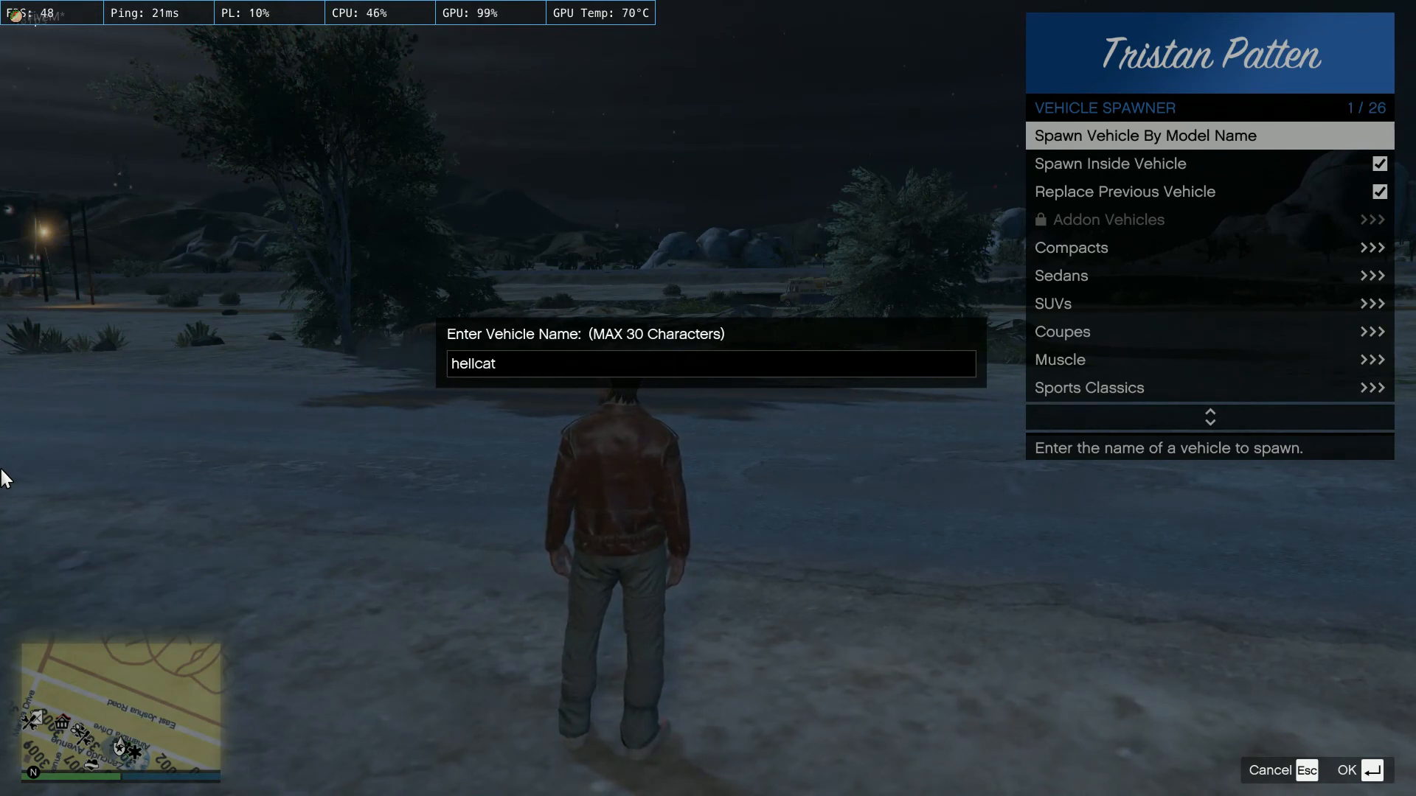
pyautogui.press('Return')
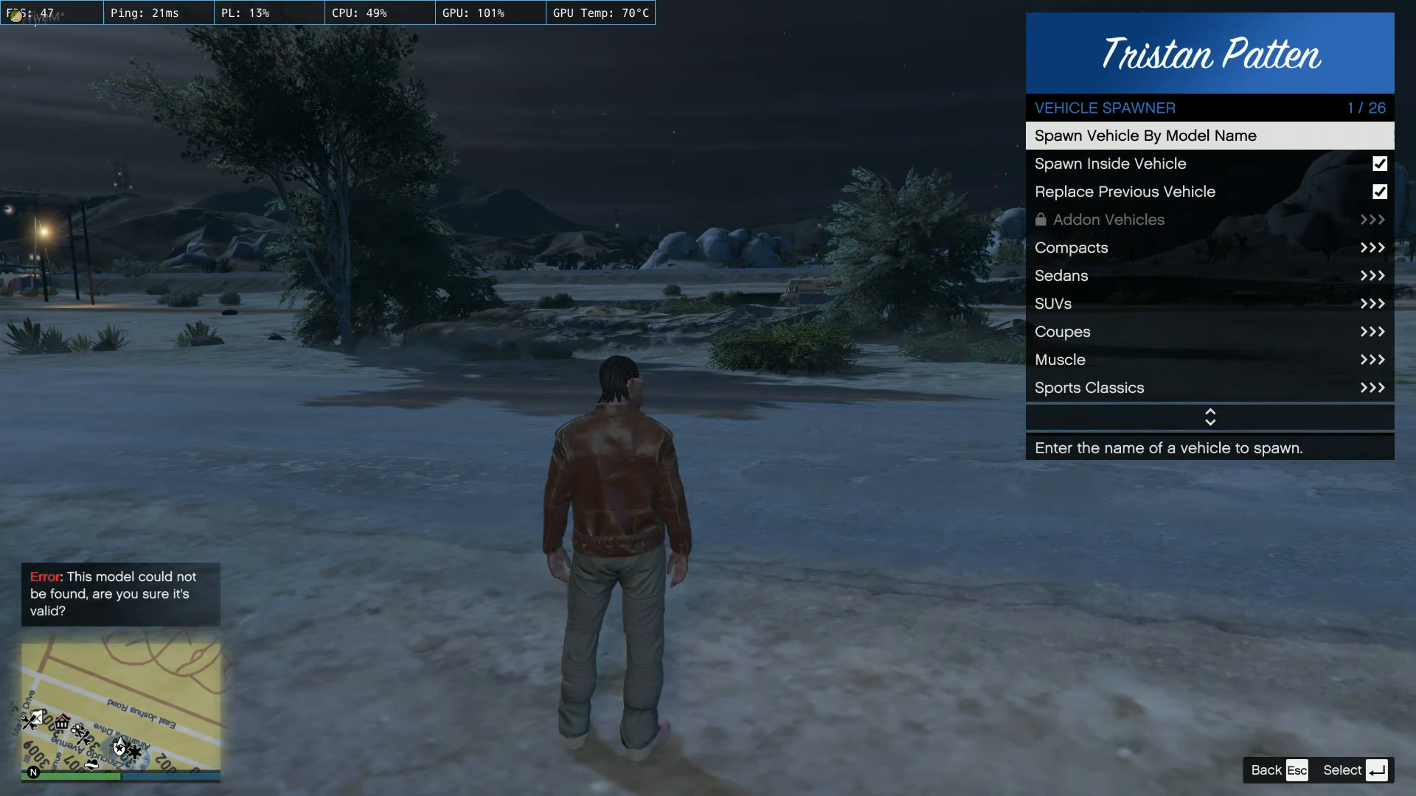
# Try to spawn a vehicle by the model name "r260" and leave vMenu.
pyautogui.press('Return')
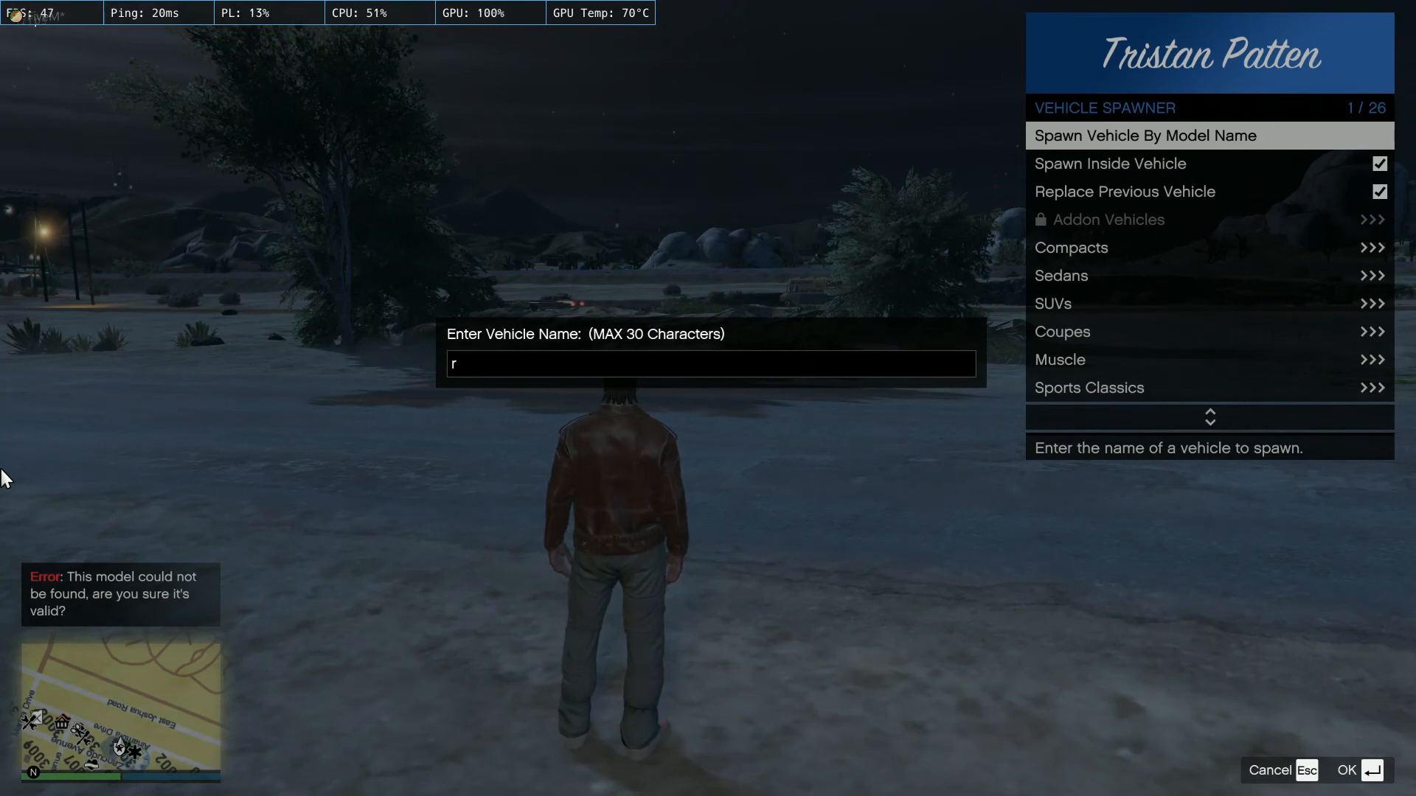
pyautogui.write('r260')
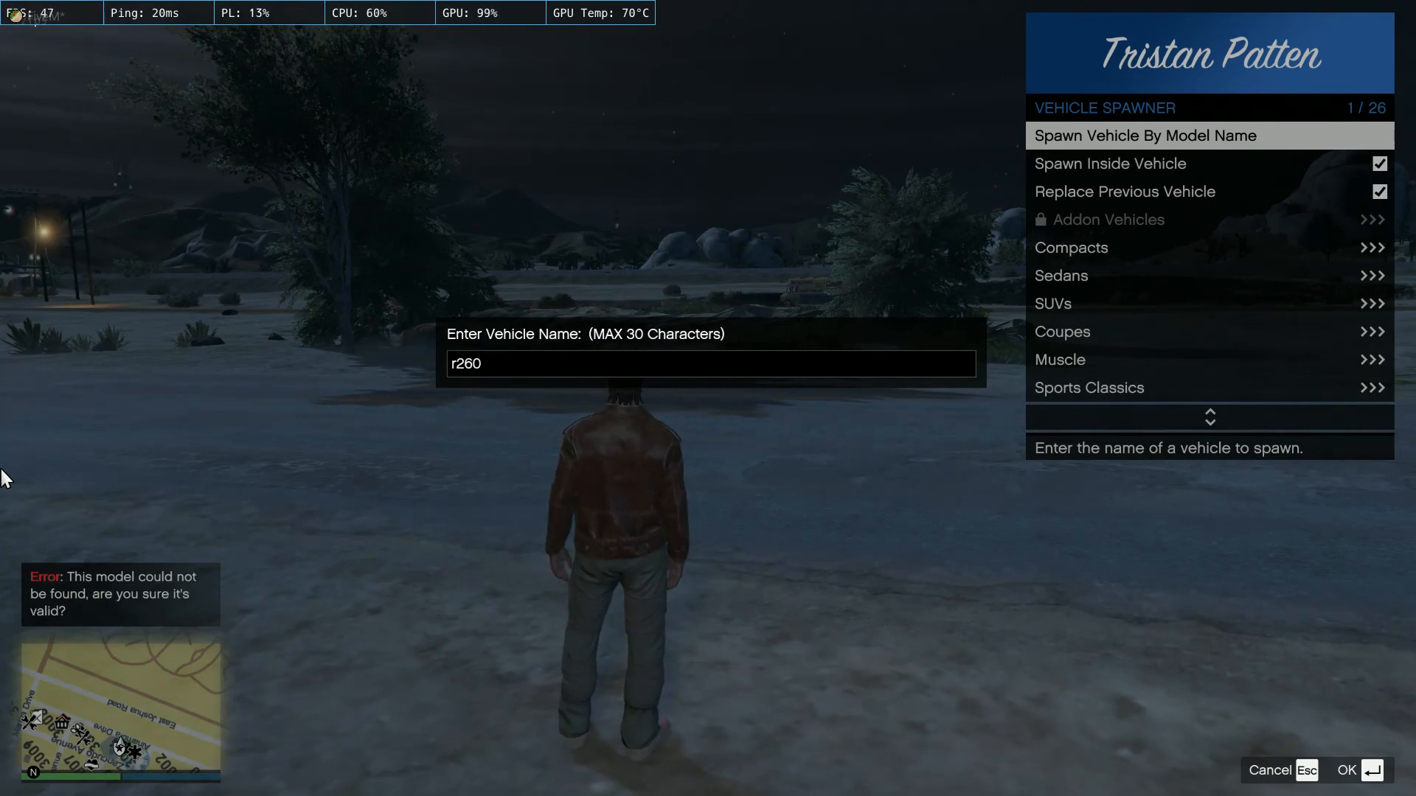
pyautogui.press('Return')
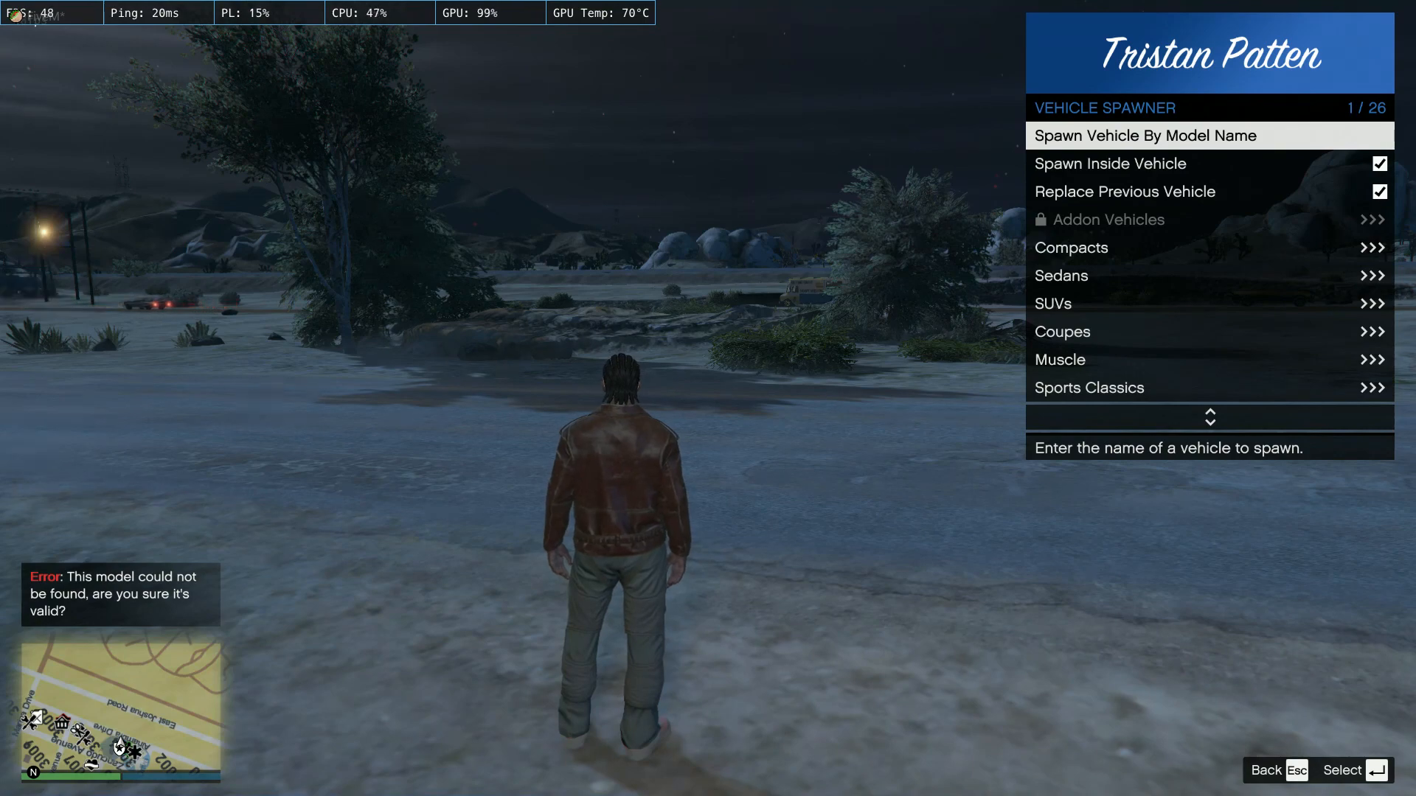
pyautogui.press('Escape')
pyautogui.press('Escape')
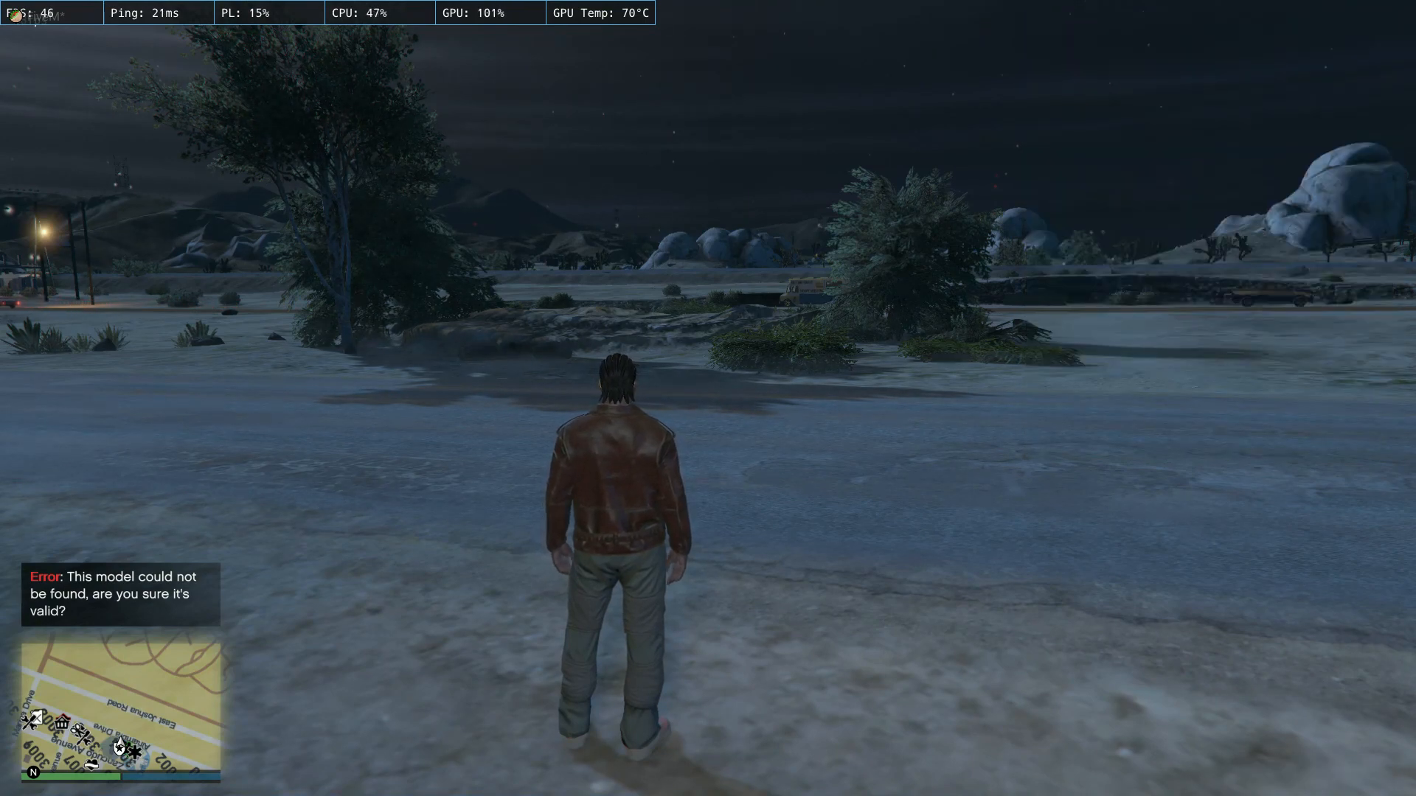
# Spawn the r820 from the Civ category of the Add-On Vehicles menu and close the menu.
pyautogui.press('F5')
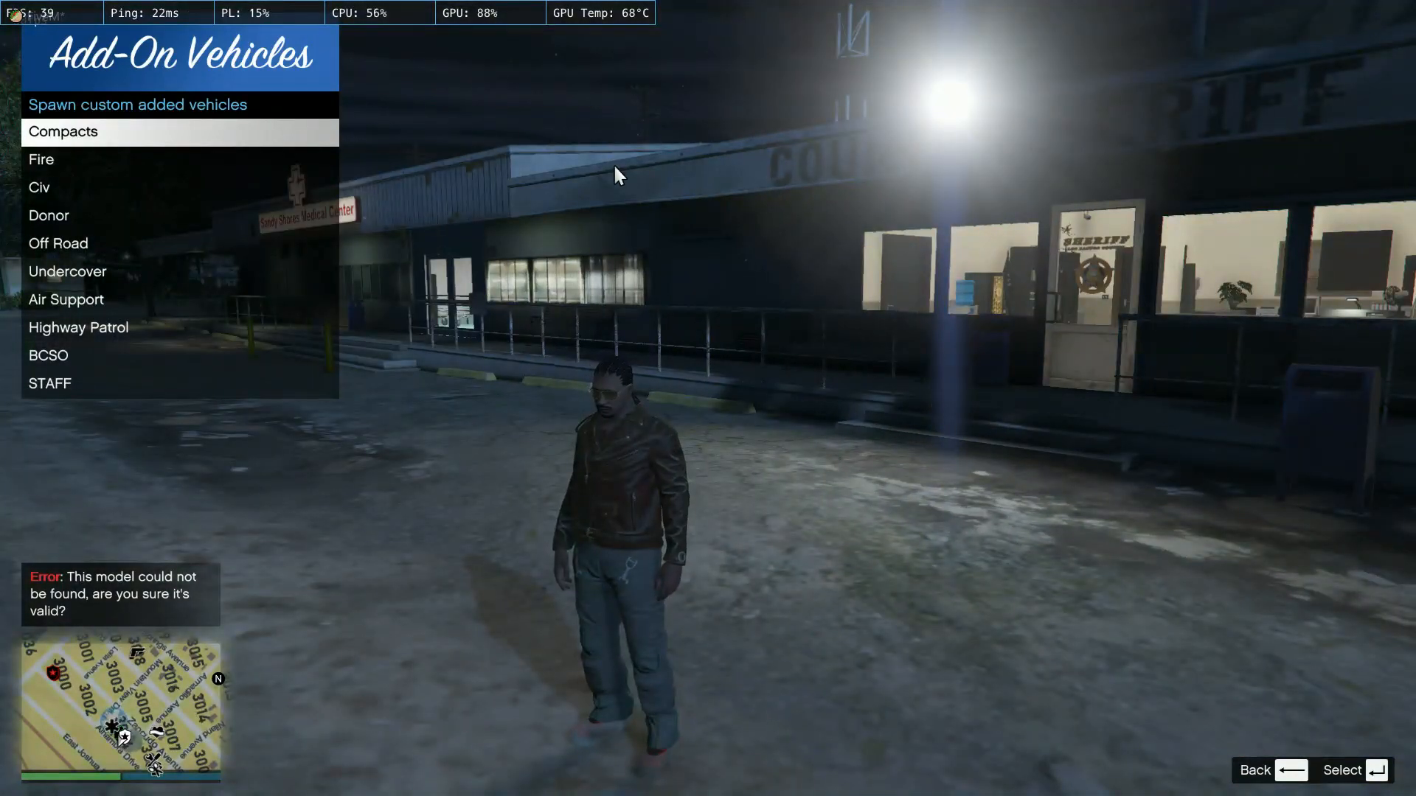
pyautogui.press('Down')
pyautogui.press('Down')
pyautogui.press('Return')
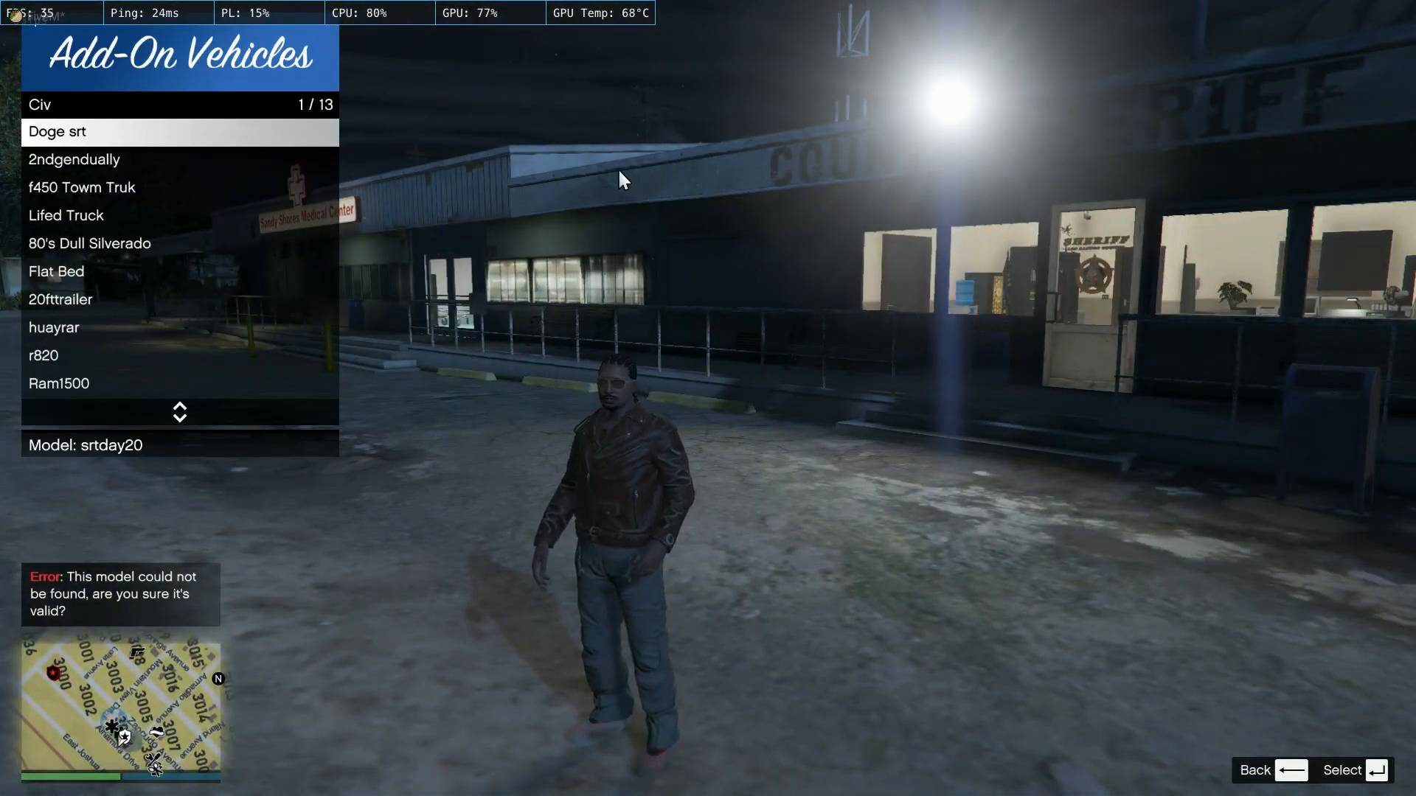
pyautogui.press('Up')
pyautogui.press('Up')
pyautogui.press('Up')
pyautogui.press('Up')
pyautogui.press('Up')
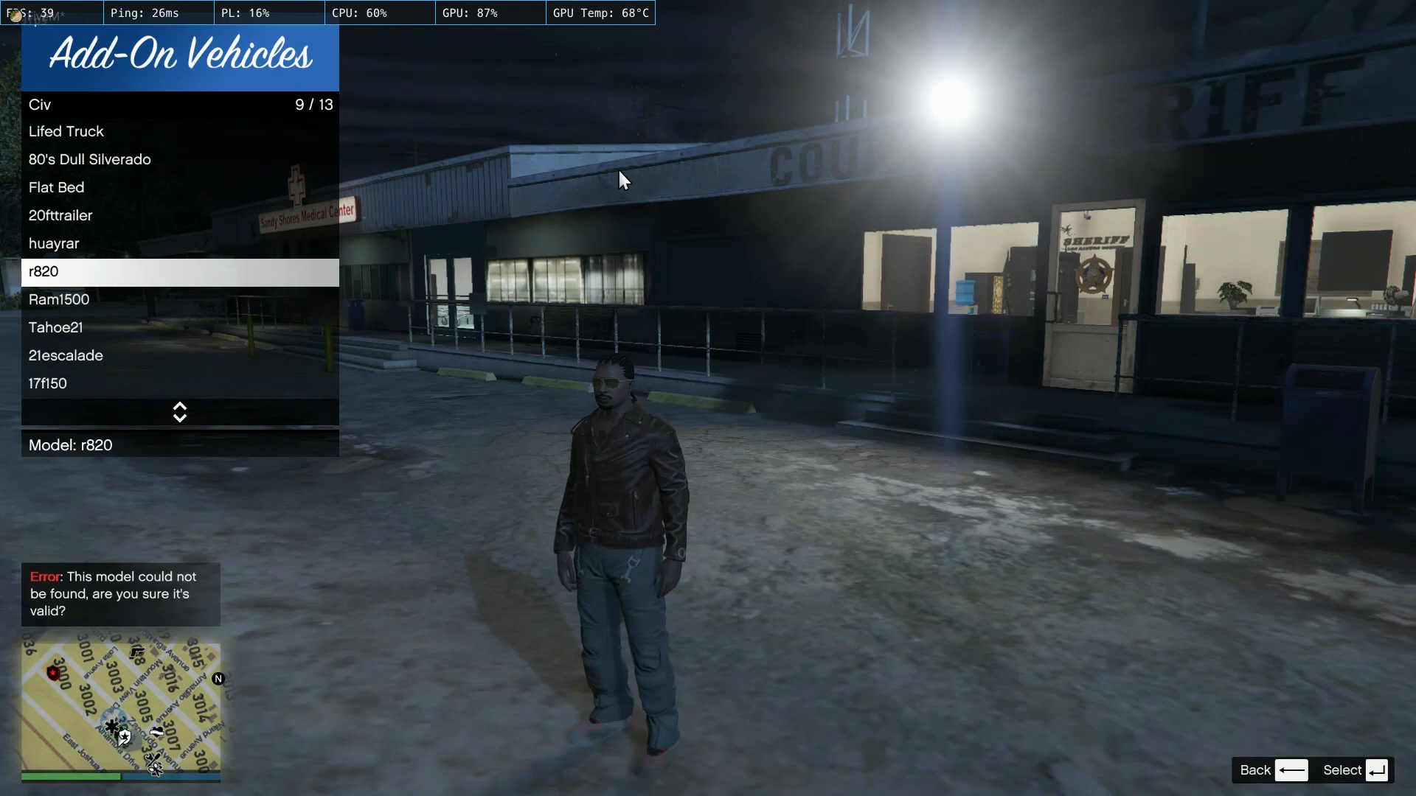
pyautogui.press('F5')
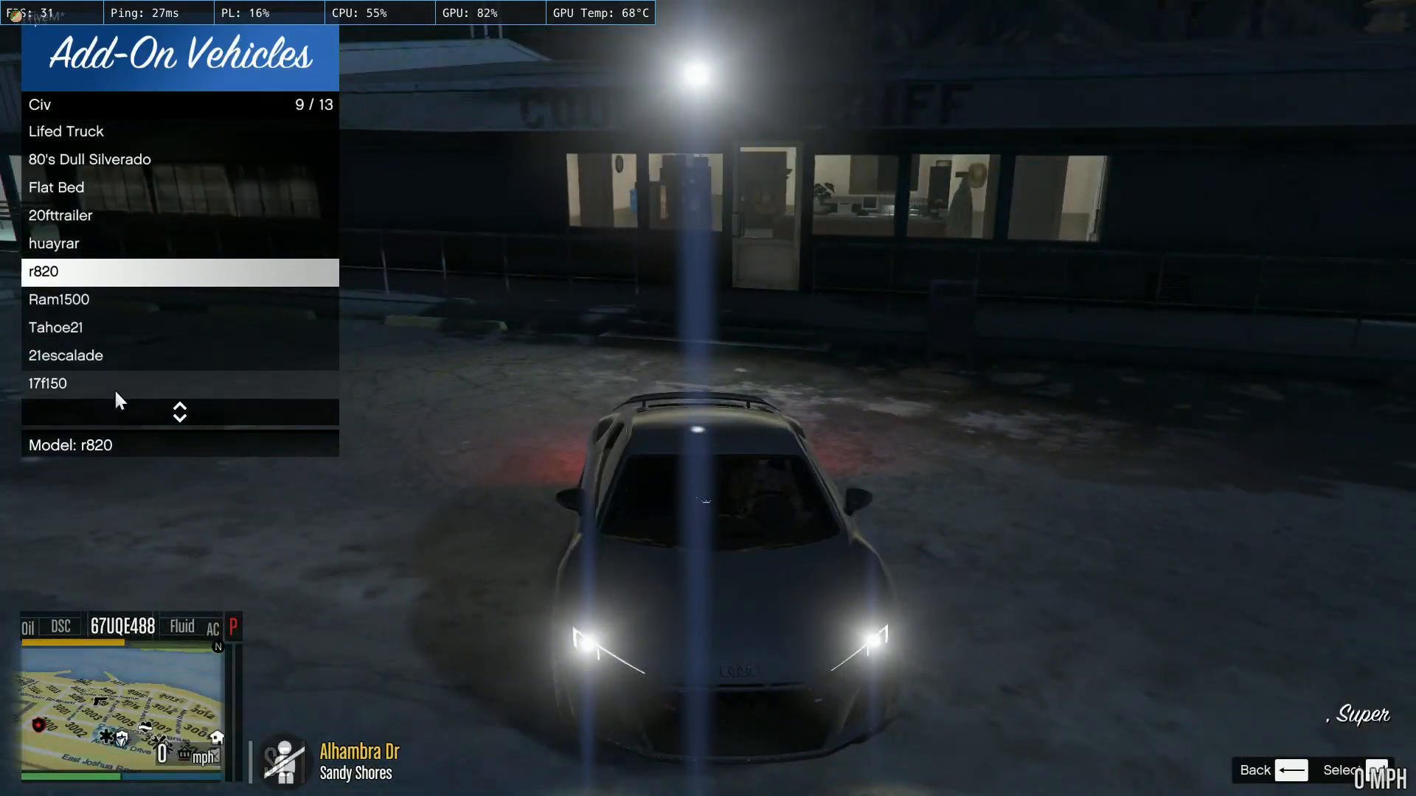
pyautogui.press('BackSpace')
pyautogui.press('BackSpace')
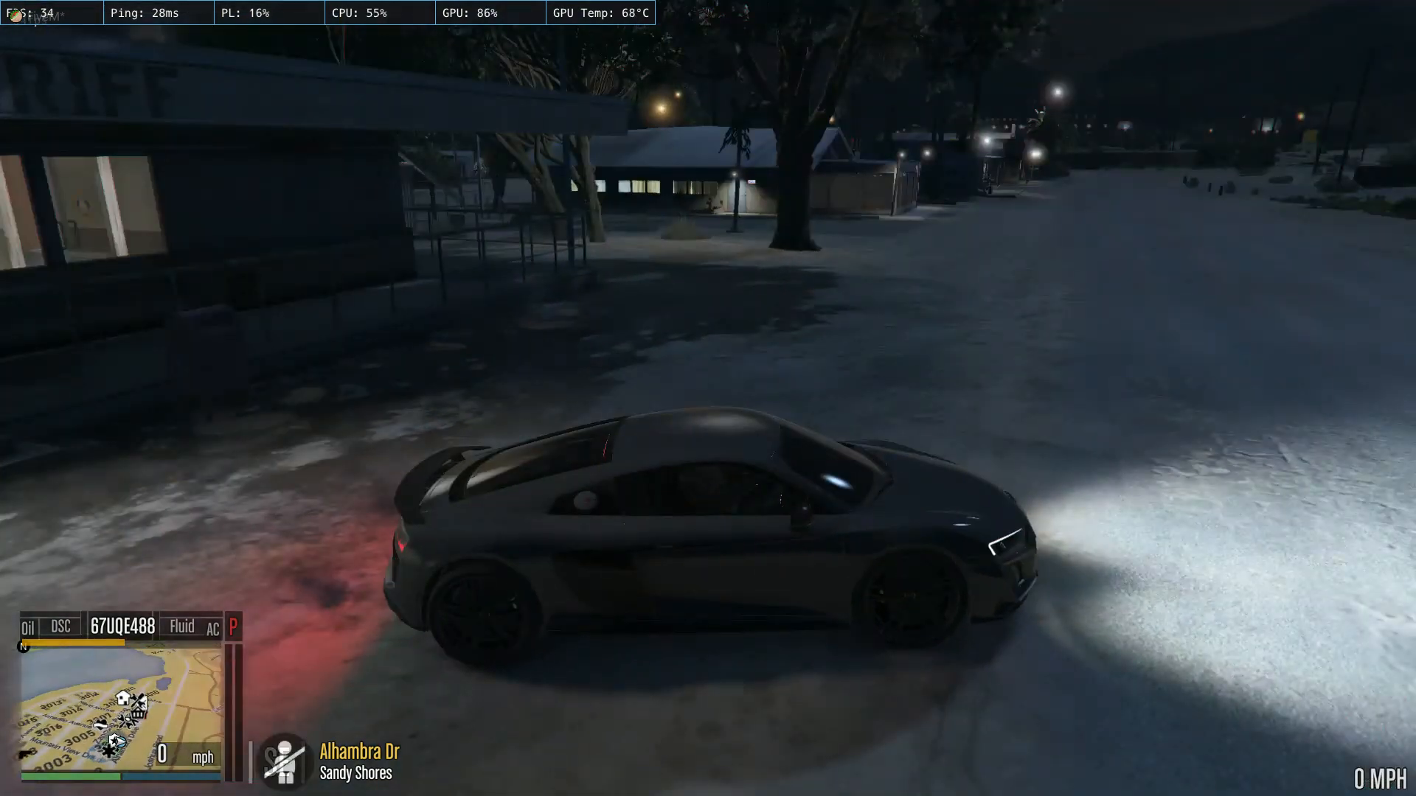
pyautogui.press('Escape')
pyautogui.press('Escape')
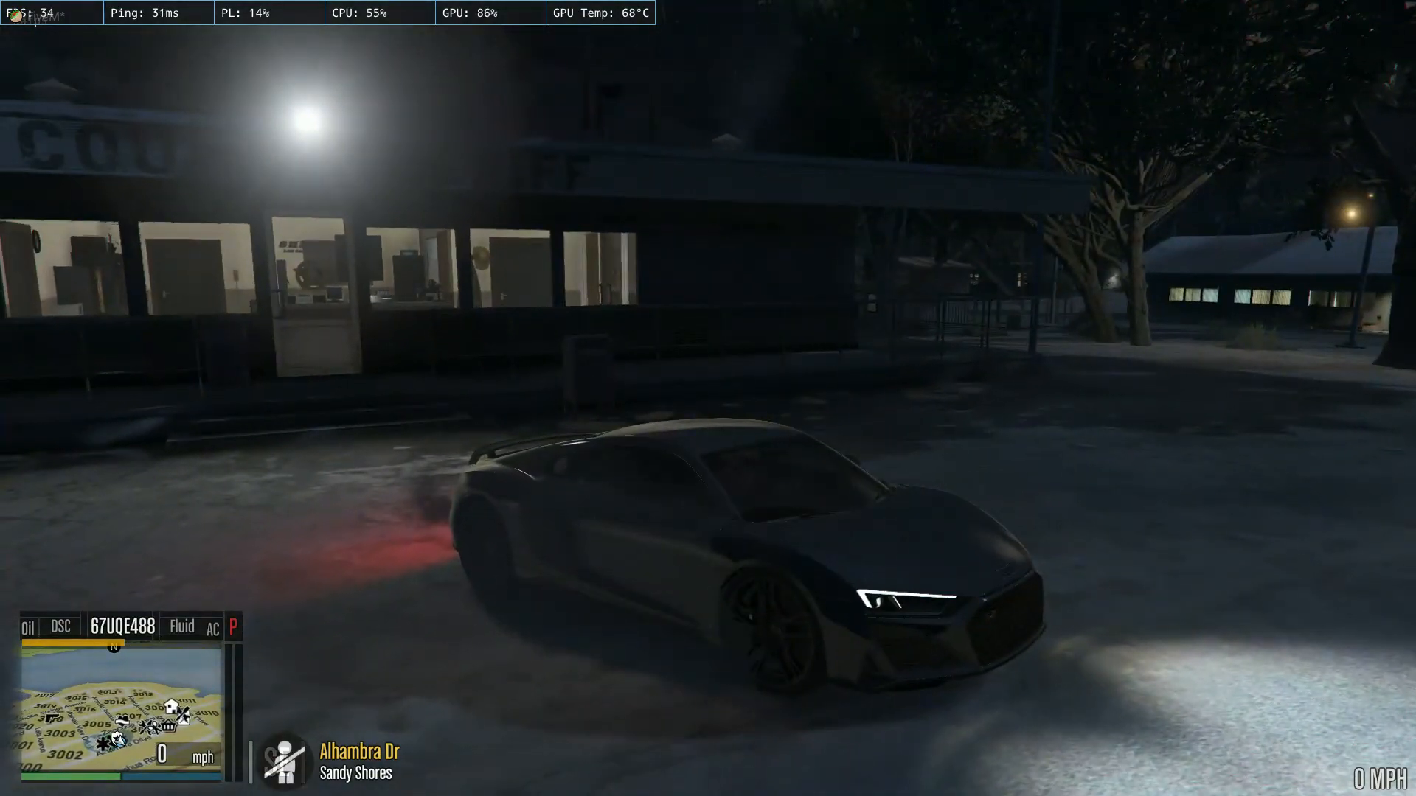
# Test-drive the r820 along Alhambra Dr, turn around and stop in front of the sheriff's station.
pyautogui.press('w')
pyautogui.press('w')
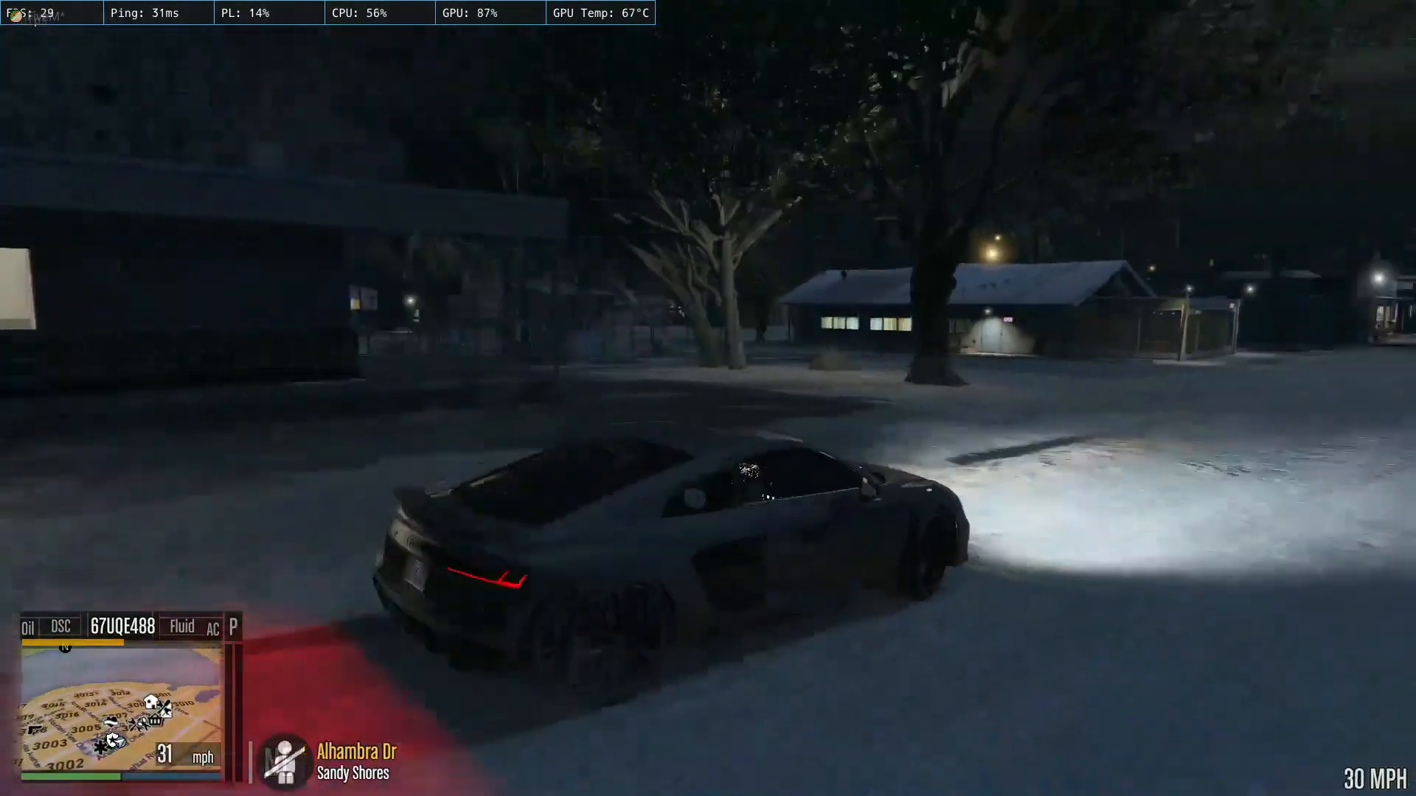
pyautogui.press('d')
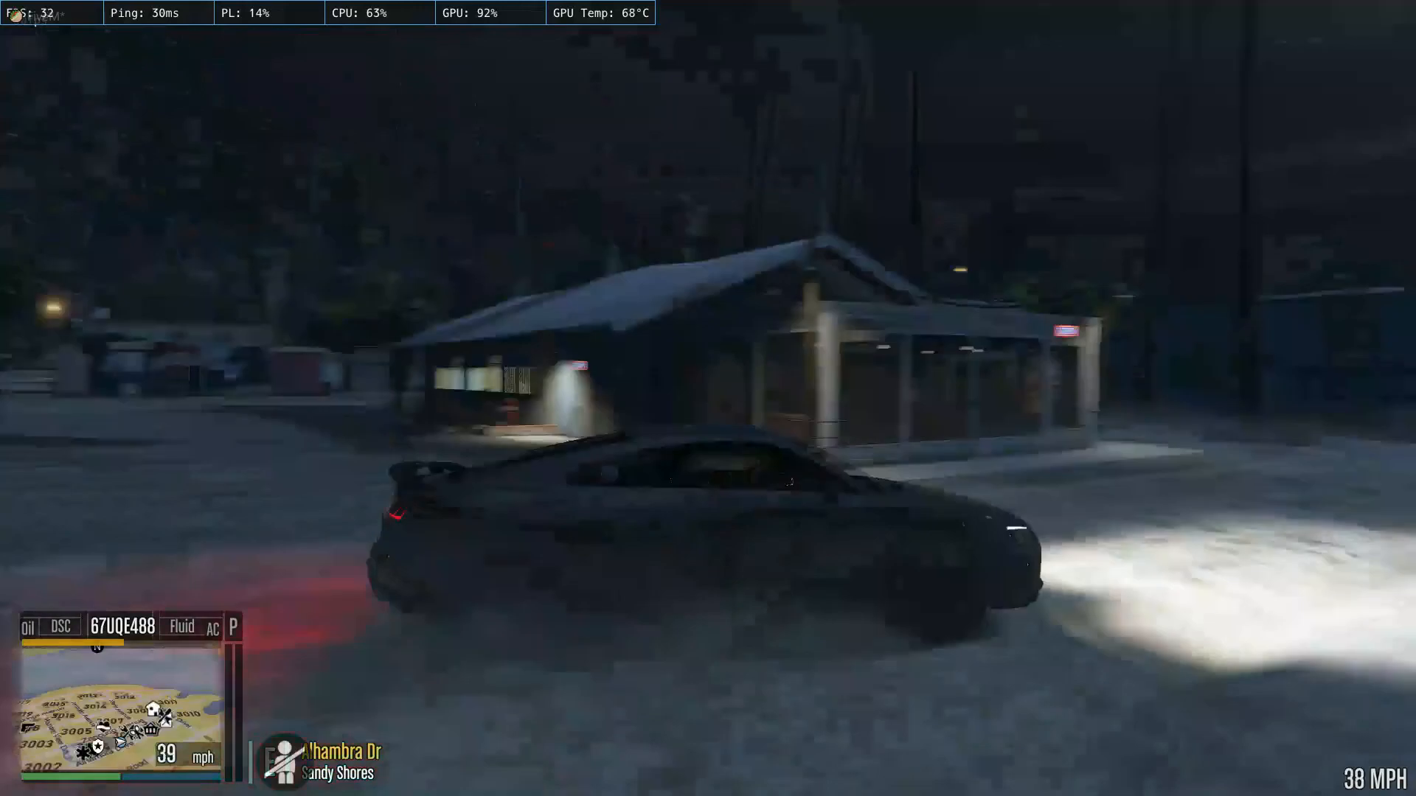
pyautogui.press('a')
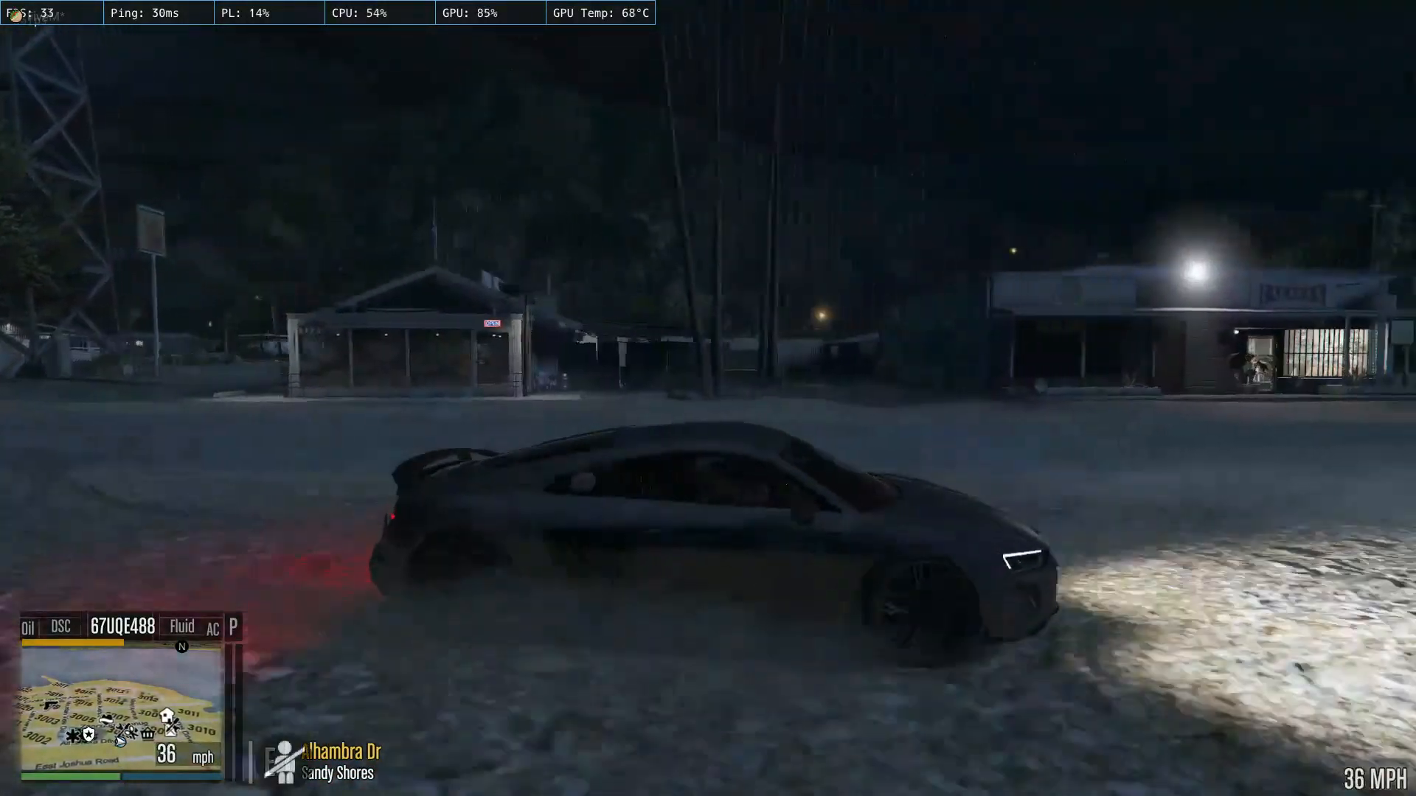
pyautogui.press('s')
pyautogui.press('w')
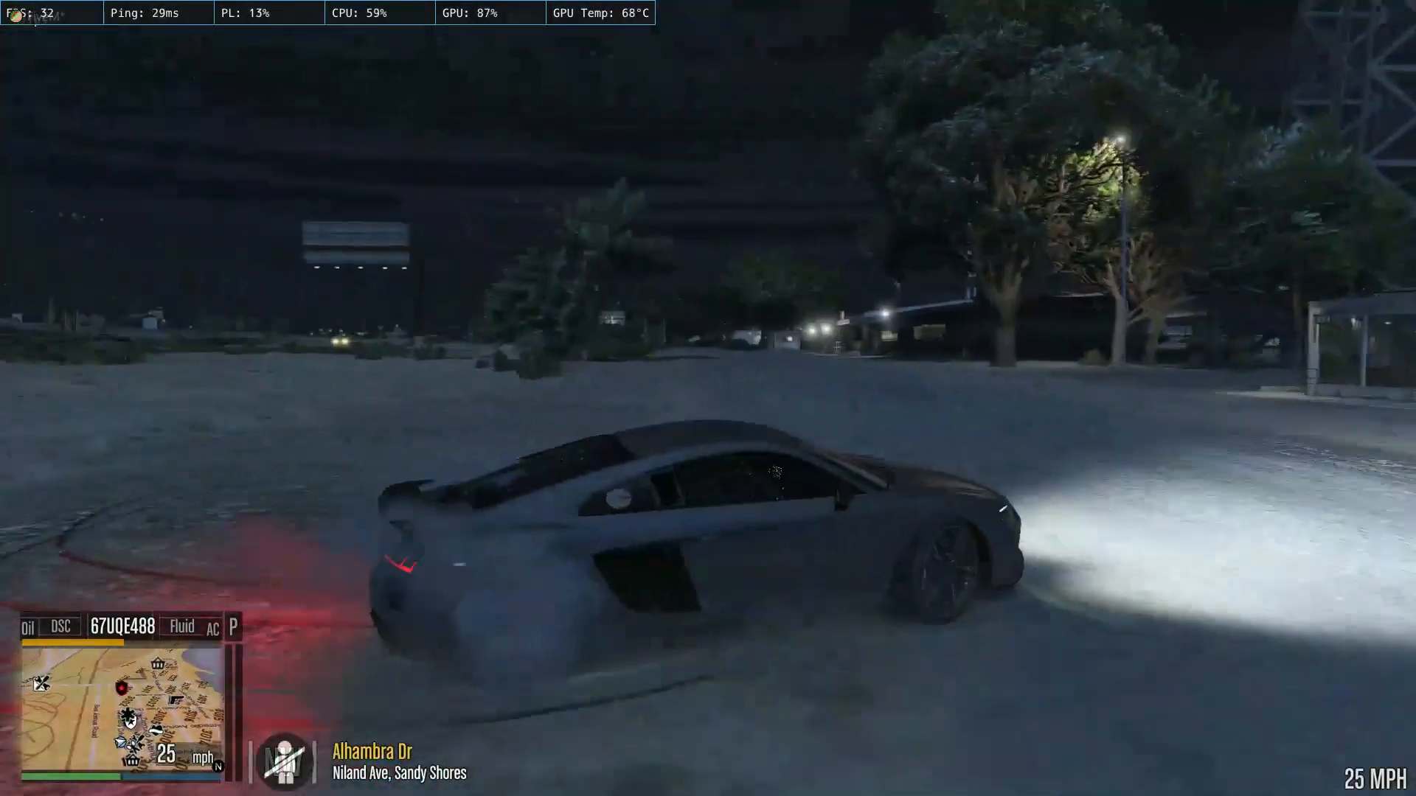
pyautogui.press('d')
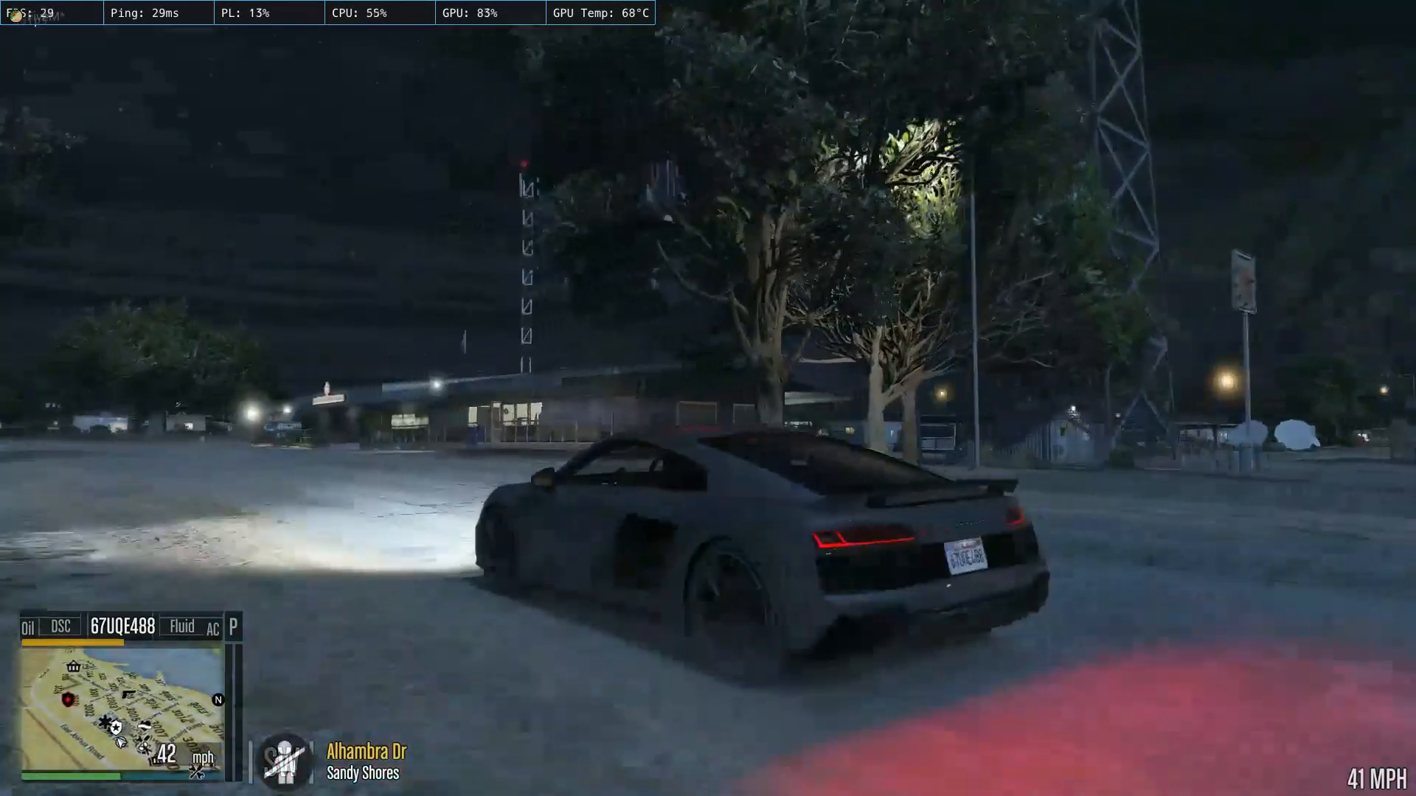
pyautogui.press('s')
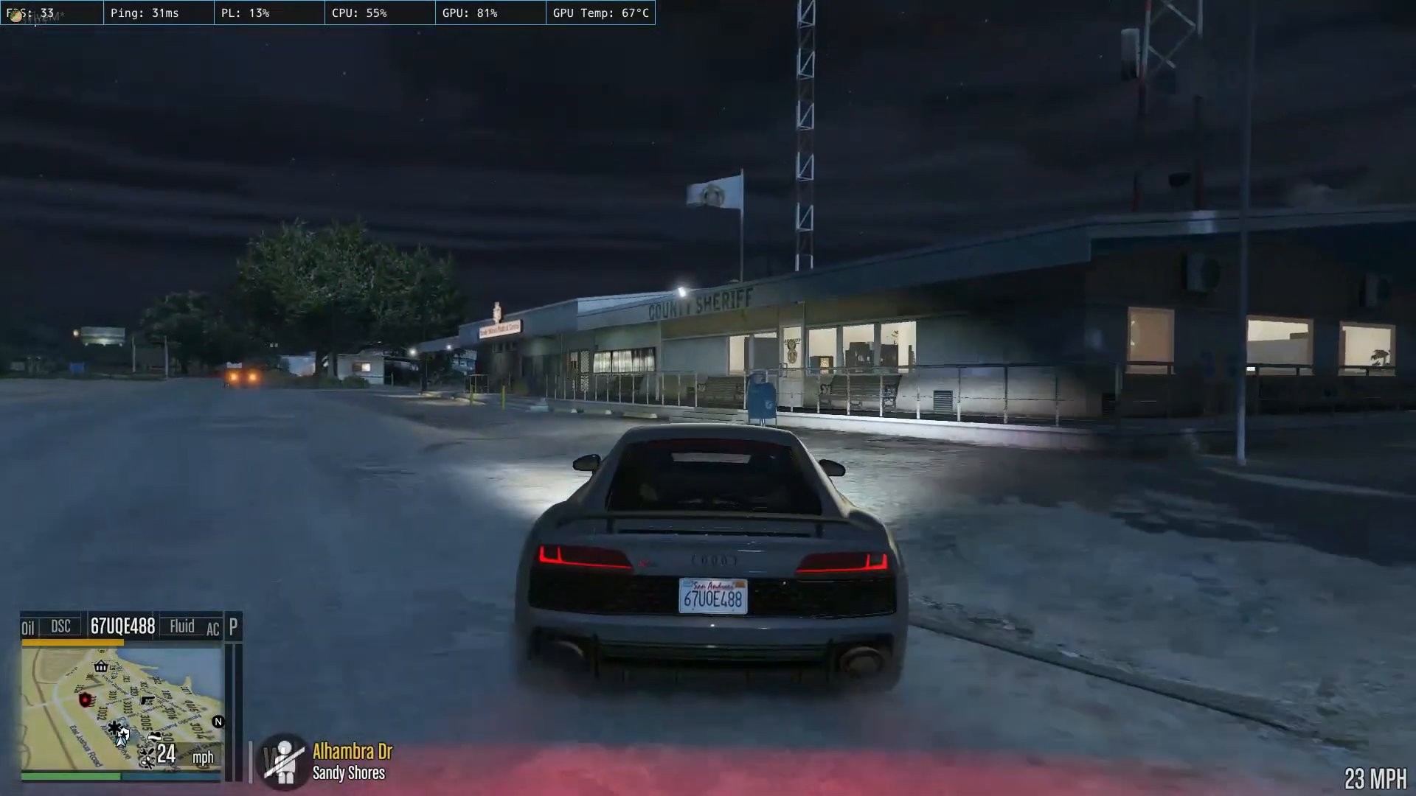
pyautogui.press('a')
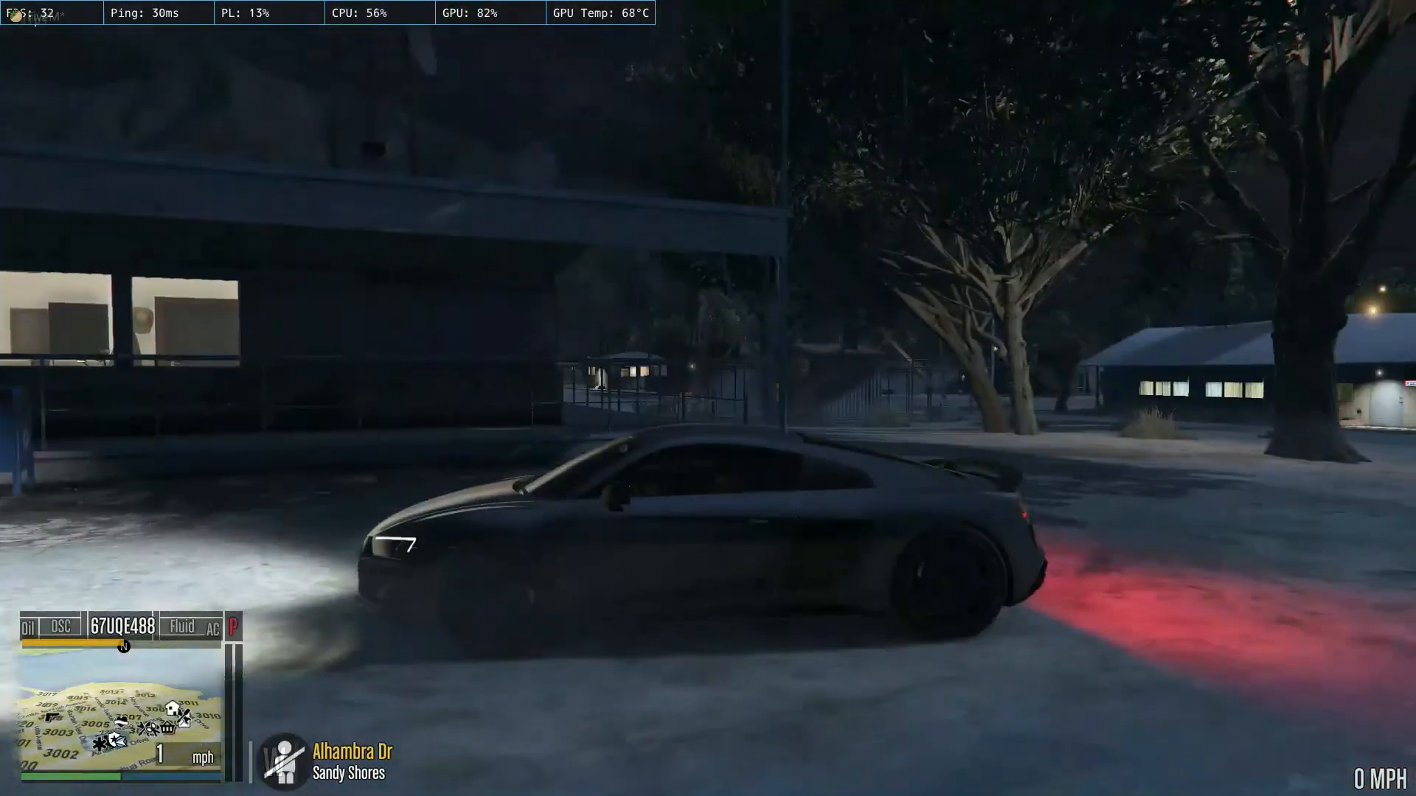
pyautogui.press('space')
# Drive the r820 a short way past the sheriff's station, stop near the trees and fasten the seatbelt.
pyautogui.press('w')
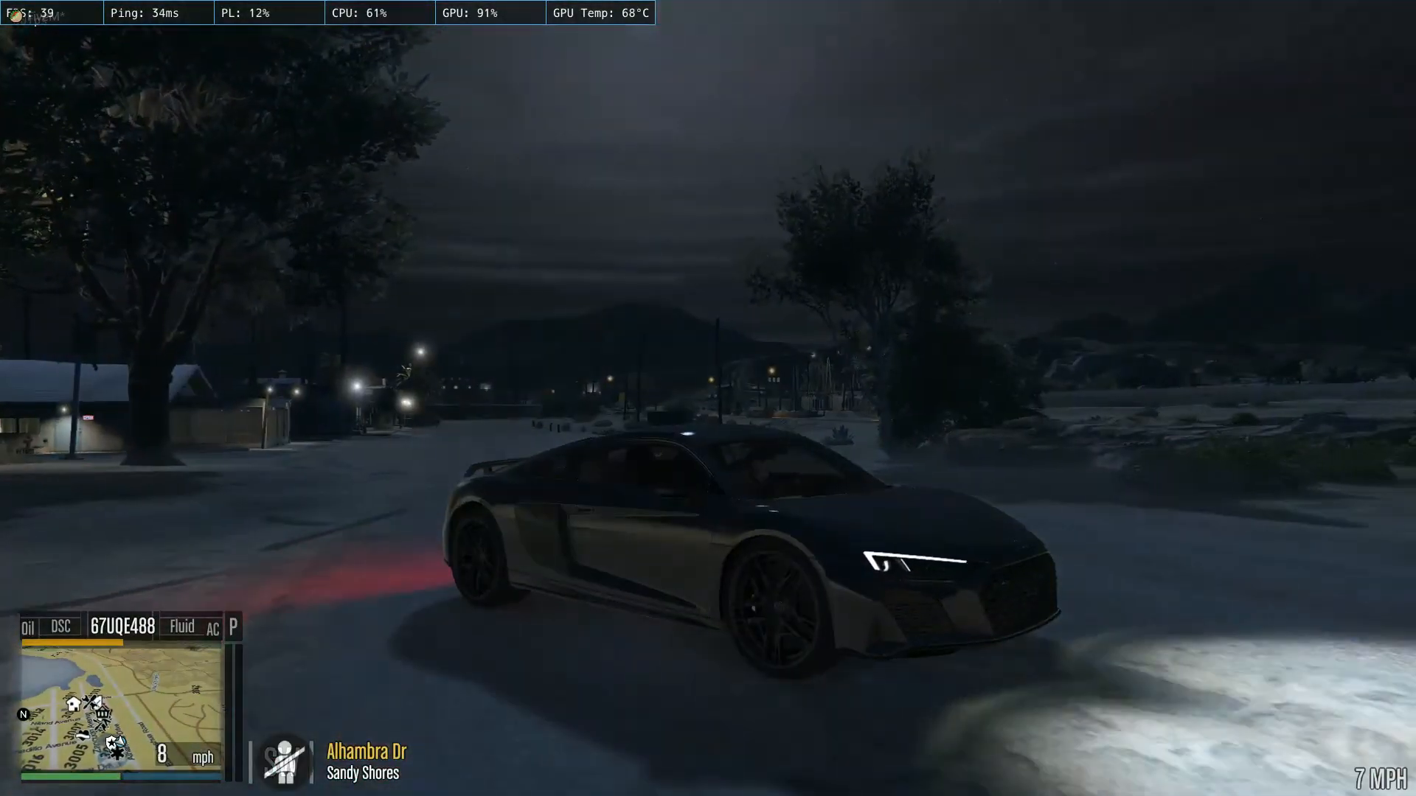
pyautogui.press('w')
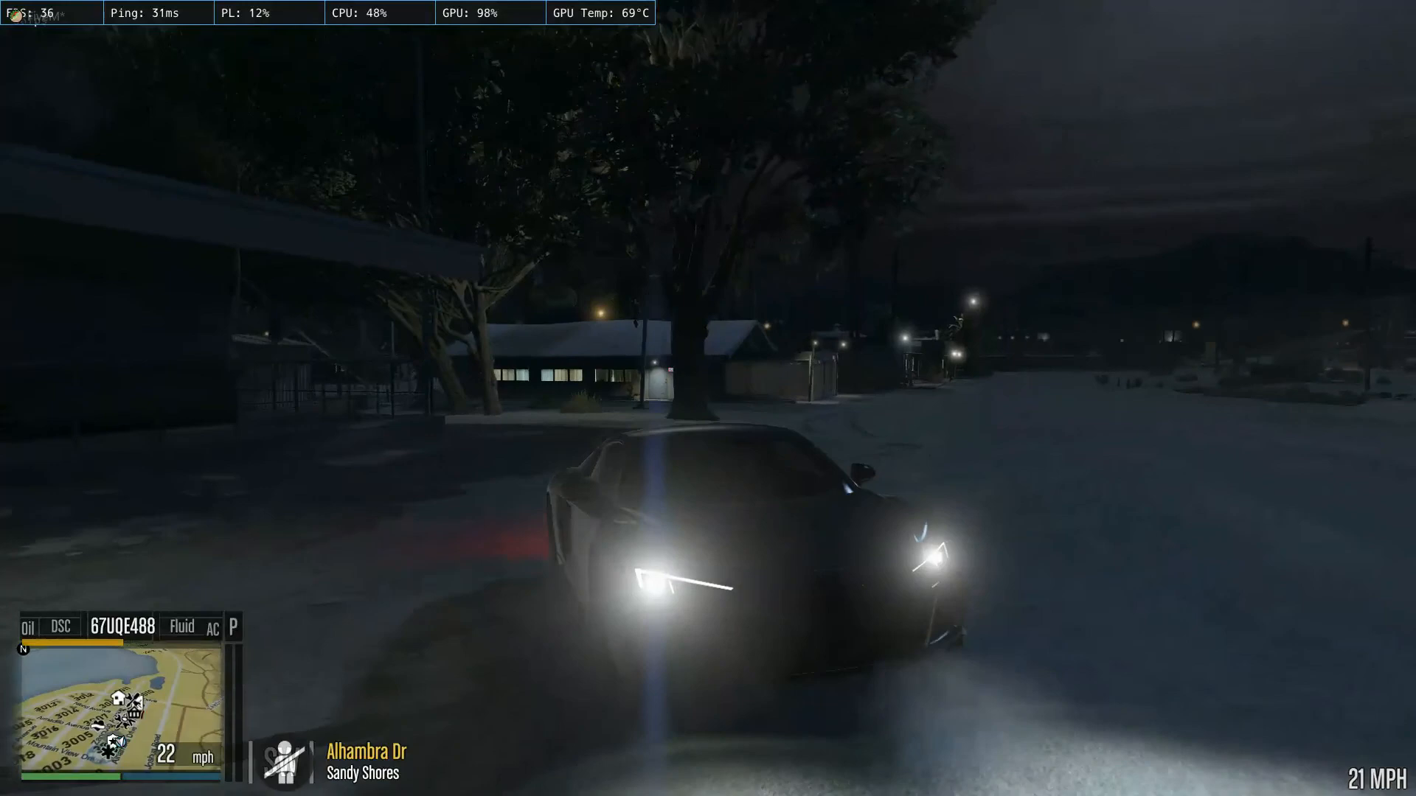
pyautogui.press('s')
pyautogui.press('s')
pyautogui.press('d')
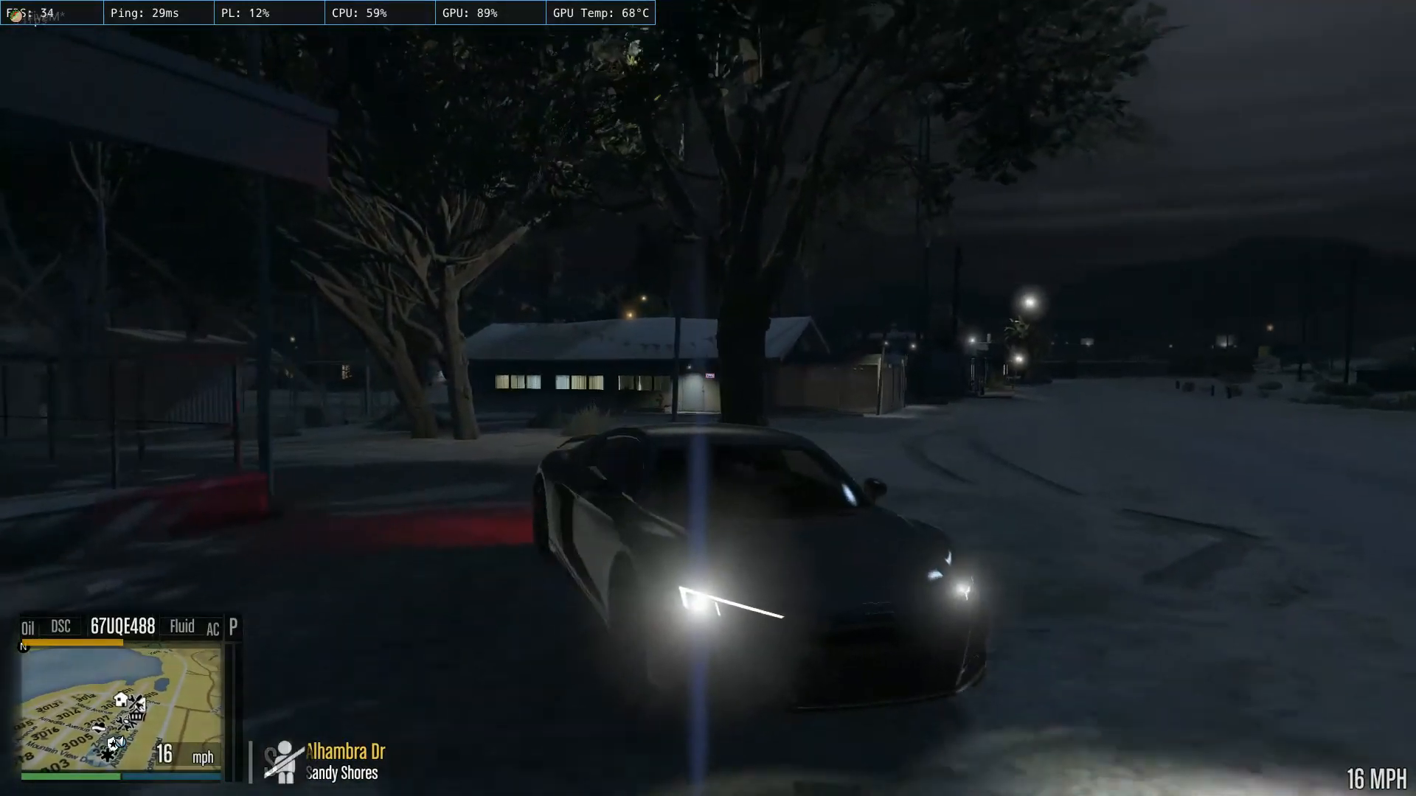
pyautogui.press('space')
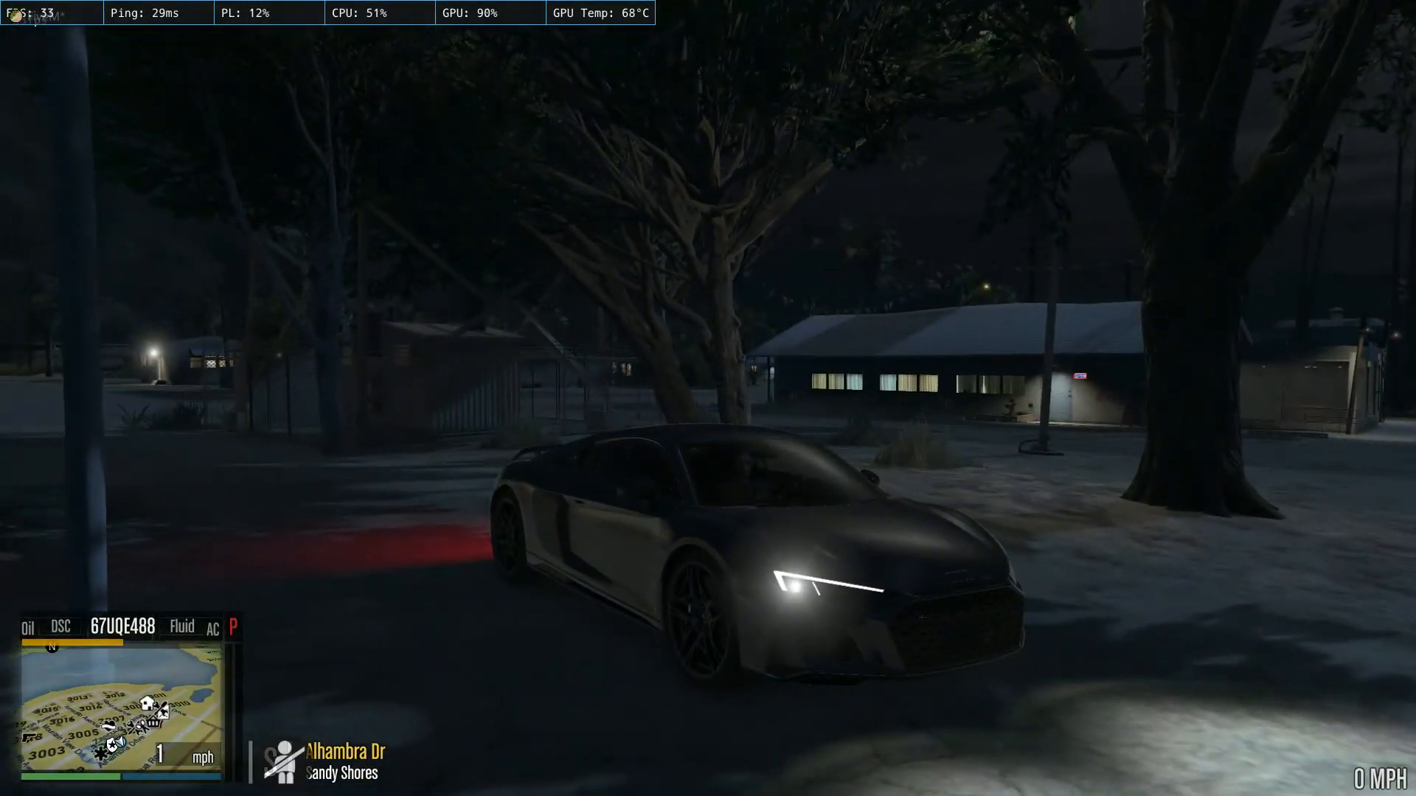
pyautogui.press('b')
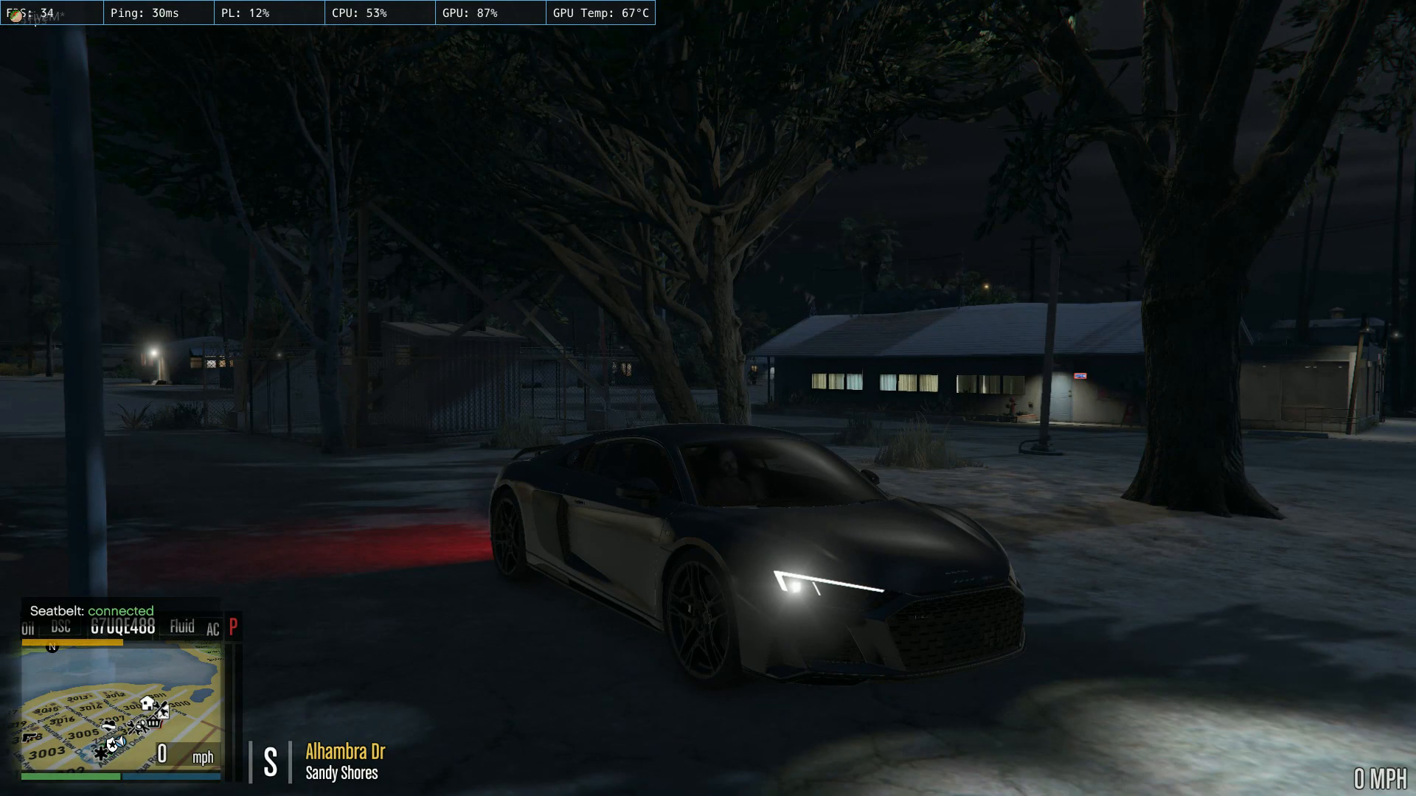